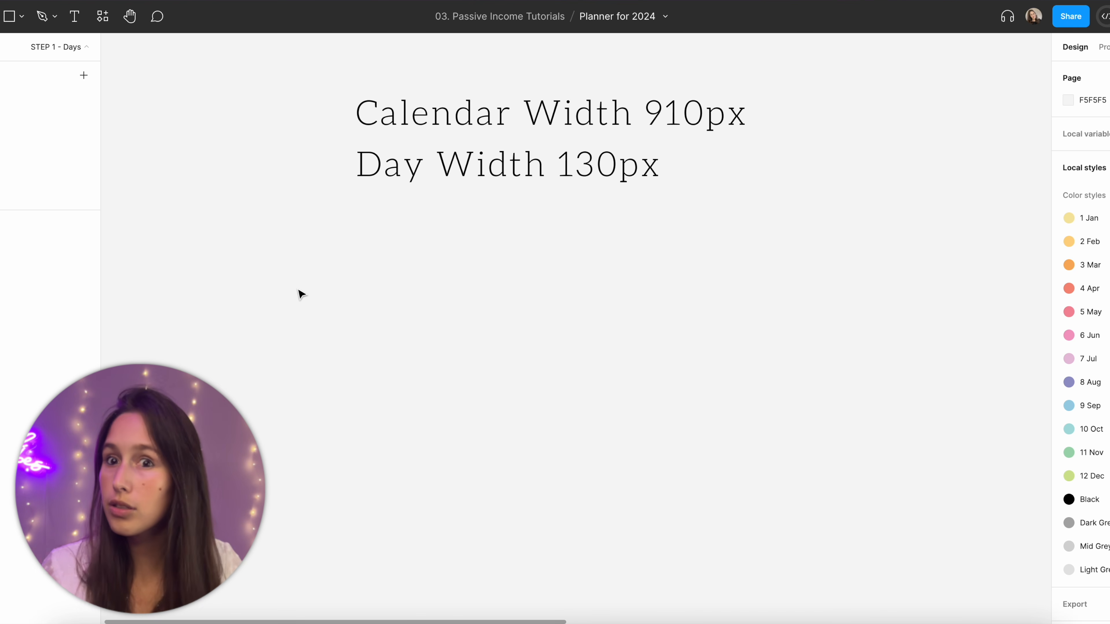
Step: Add a text layer reading 00 below the Day Width heading
key(t)
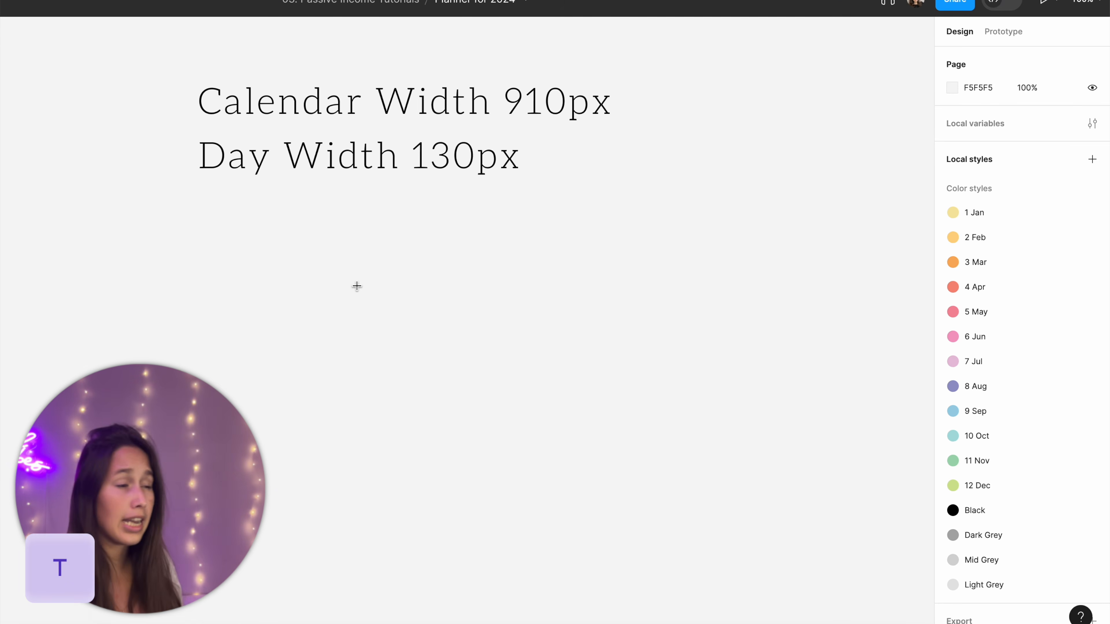
click(503, 287)
text(00)
key(Escape)
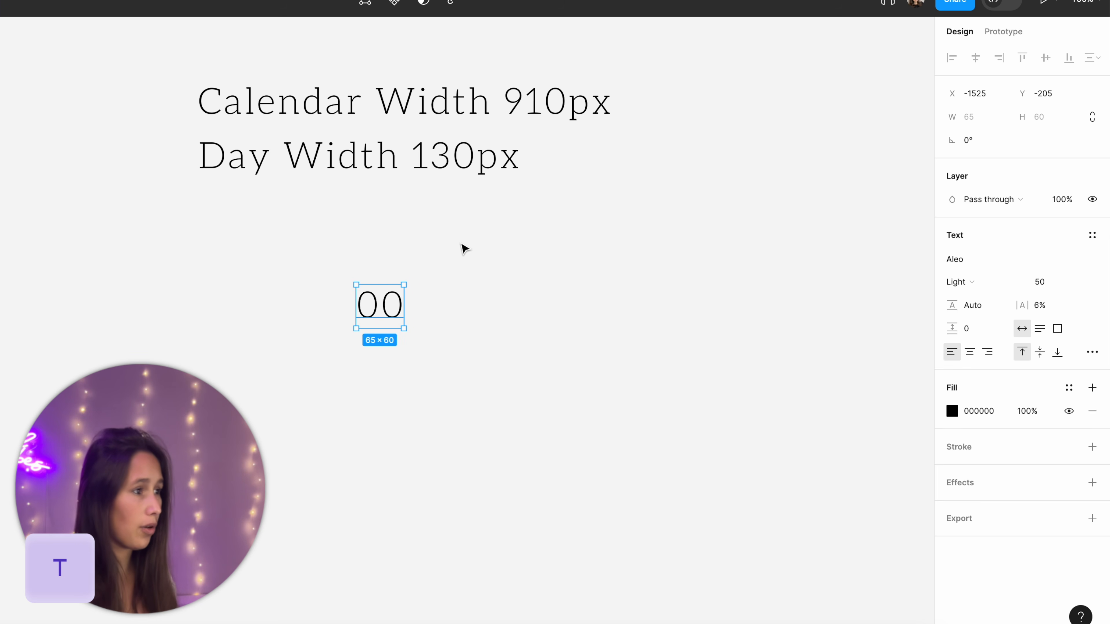
Step: Set the 00 text to font size 12 and Bold weight
click(1061, 281)
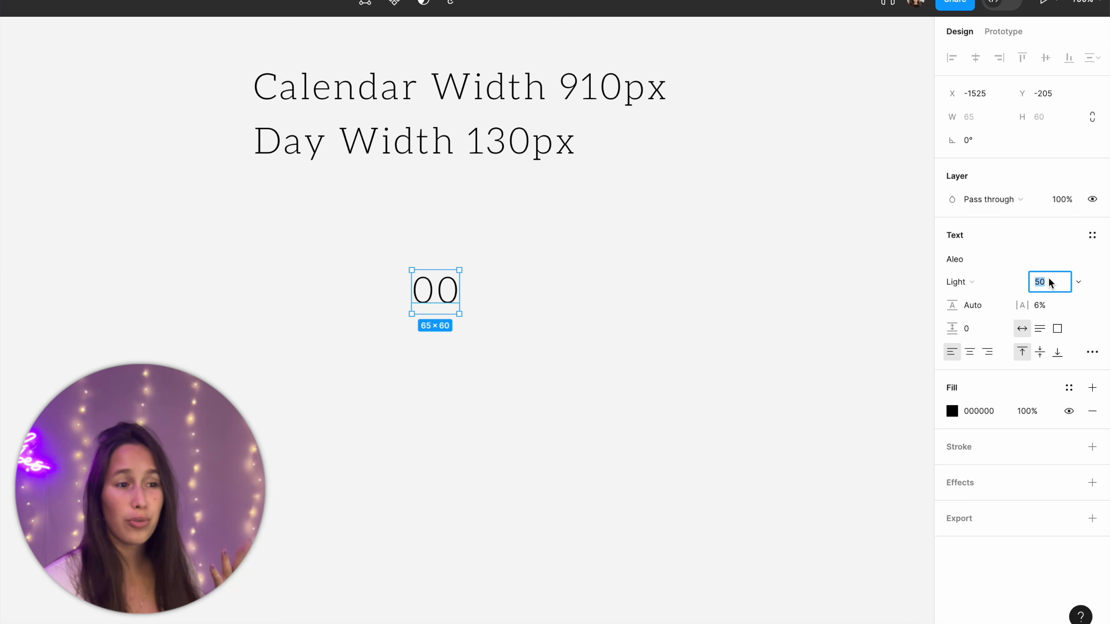
text(12)
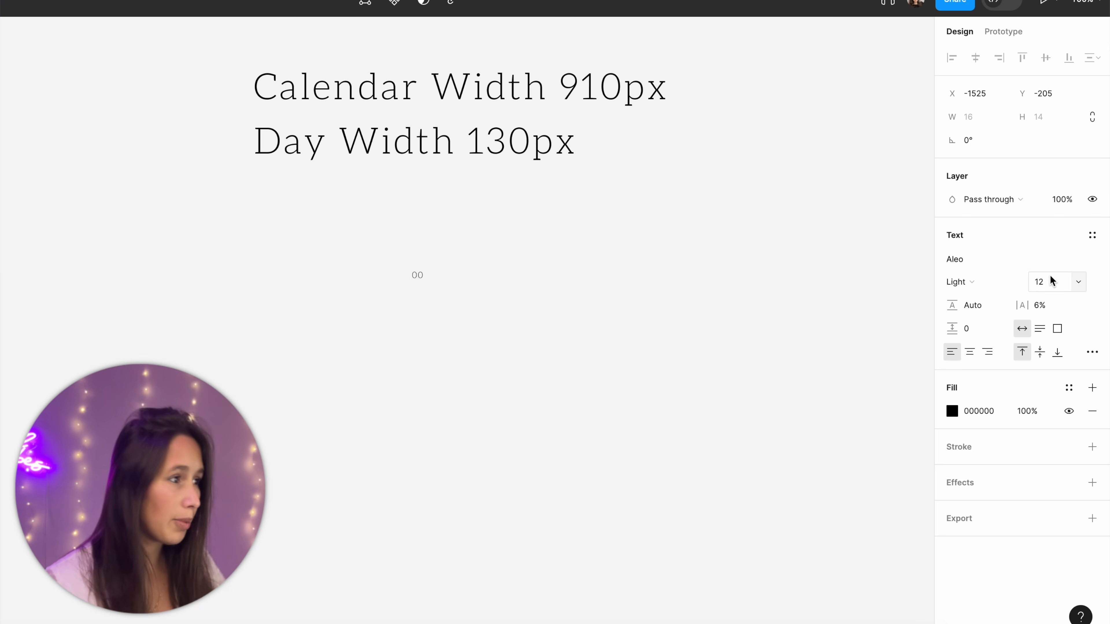
key(Return)
click(972, 283)
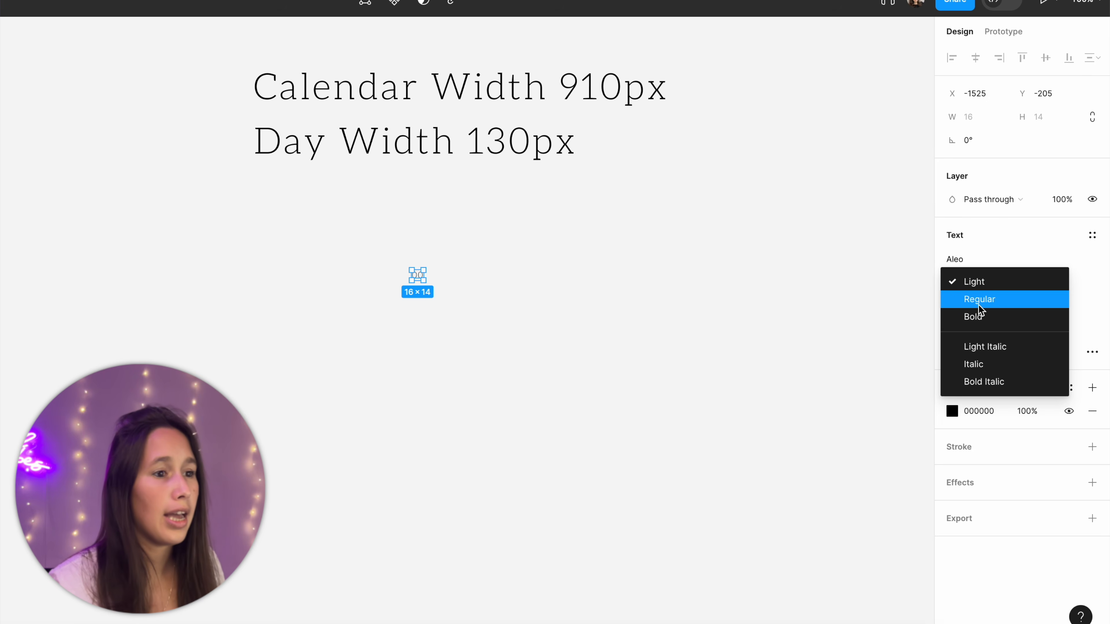
click(979, 316)
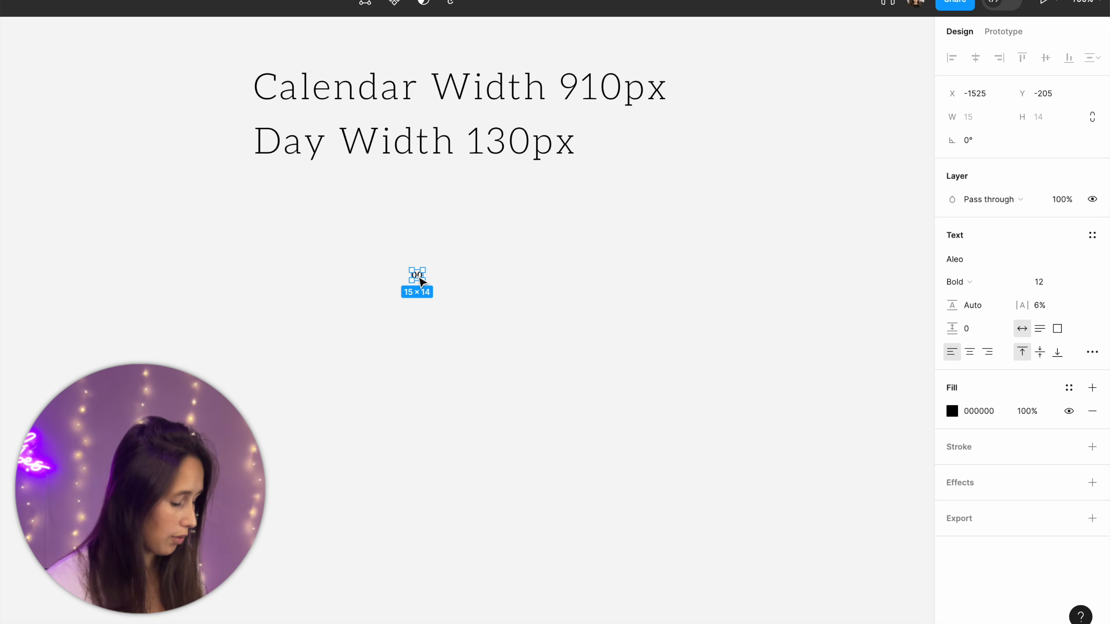
Step: Wrap the 00 text in an auto layout frame 130 wide, with its content aligned top left
key(shift+a)
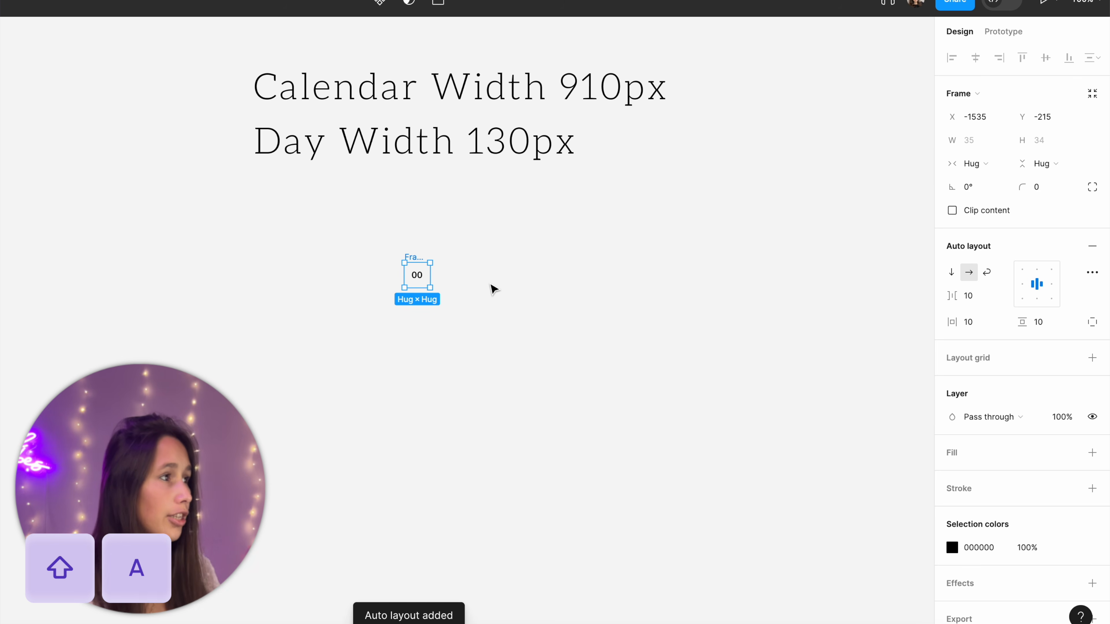
click(978, 140)
text(130)
key(Return)
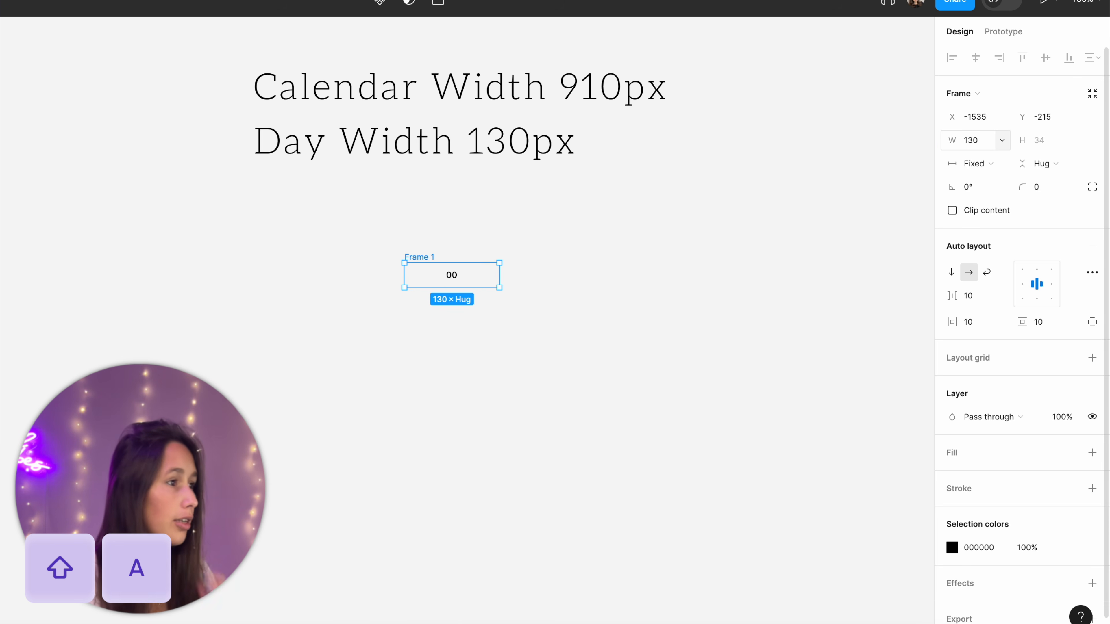
click(1025, 272)
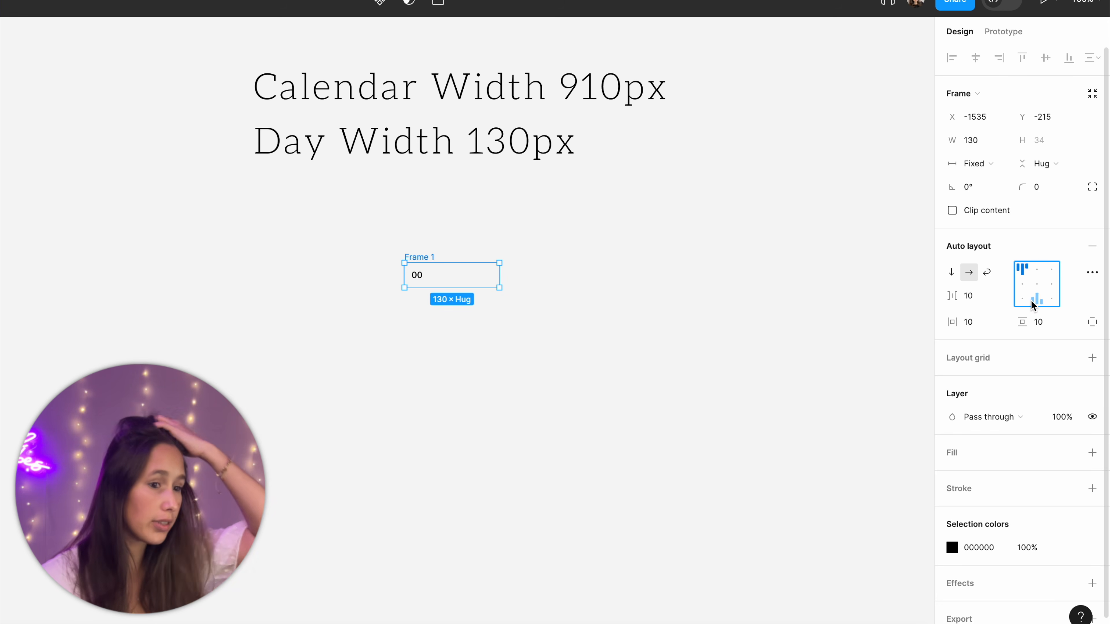
Step: Add a stroke to the day frame using the Mid Grey color style
click(1067, 490)
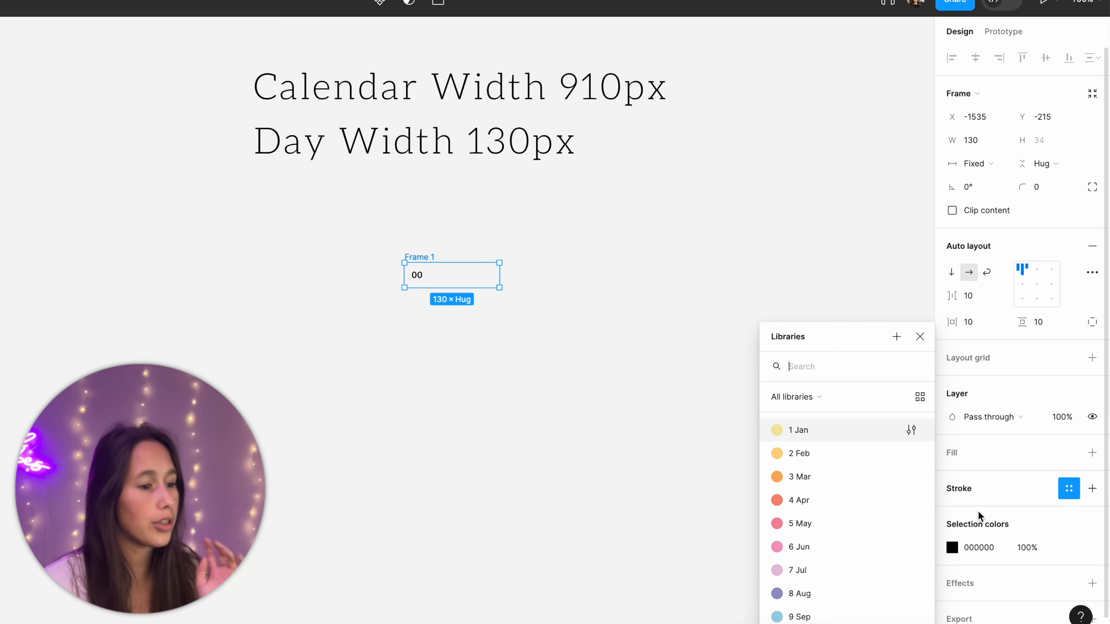
scroll(976, 510, down, 2)
click(1092, 431)
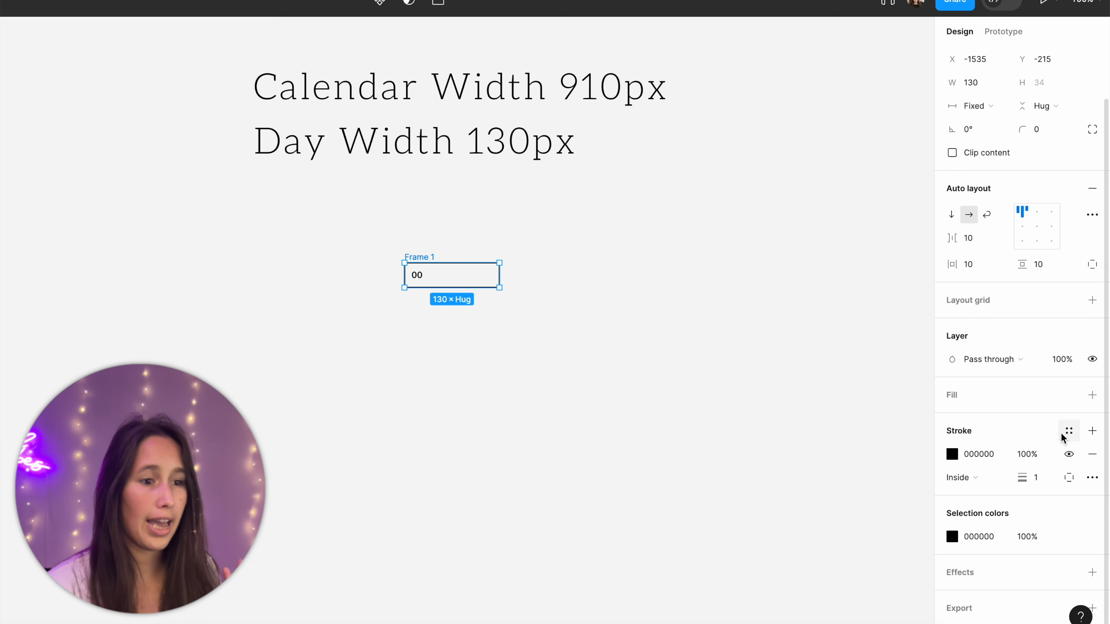
click(1064, 435)
scroll(837, 554, down, 4)
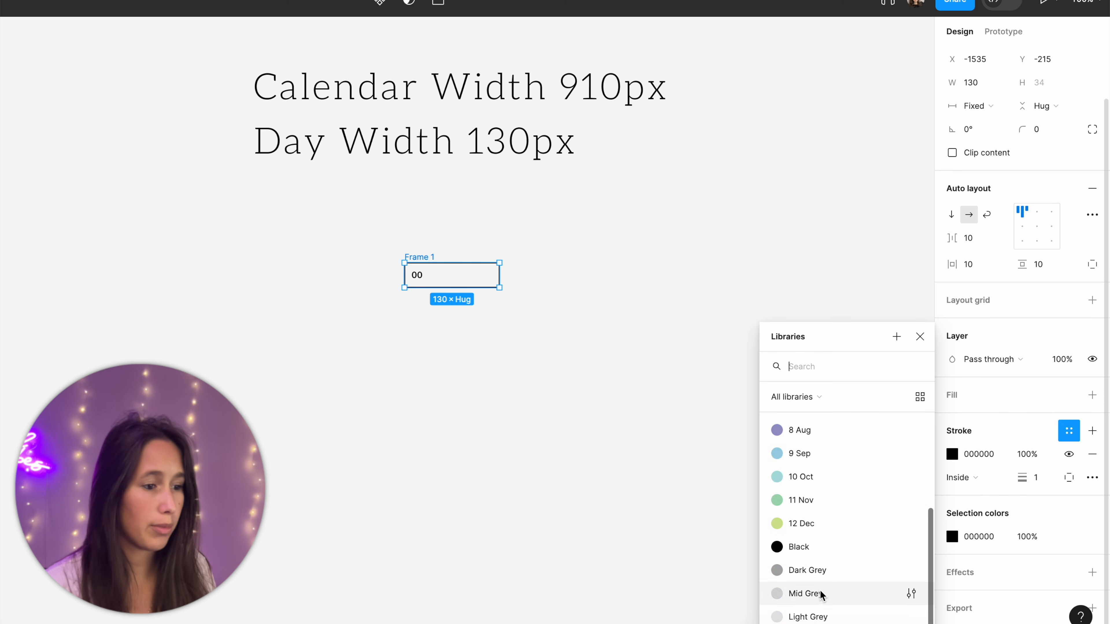
click(788, 594)
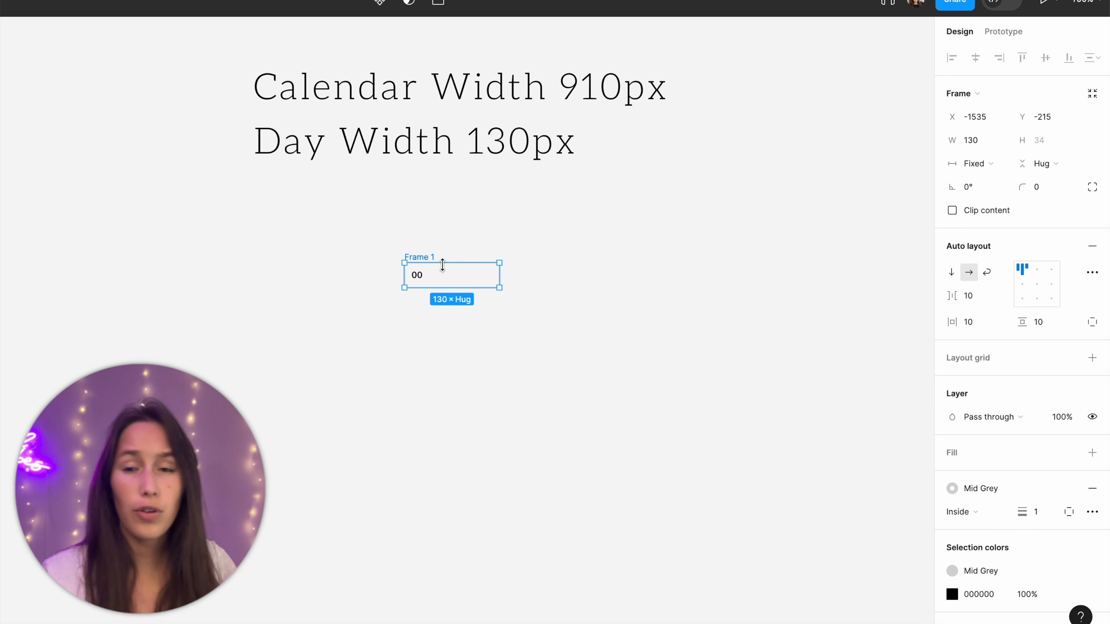
Step: Set the day frame's height to 145 and move it slightly up and to the left on the canvas
click(1044, 142)
text(145)
key(Return)
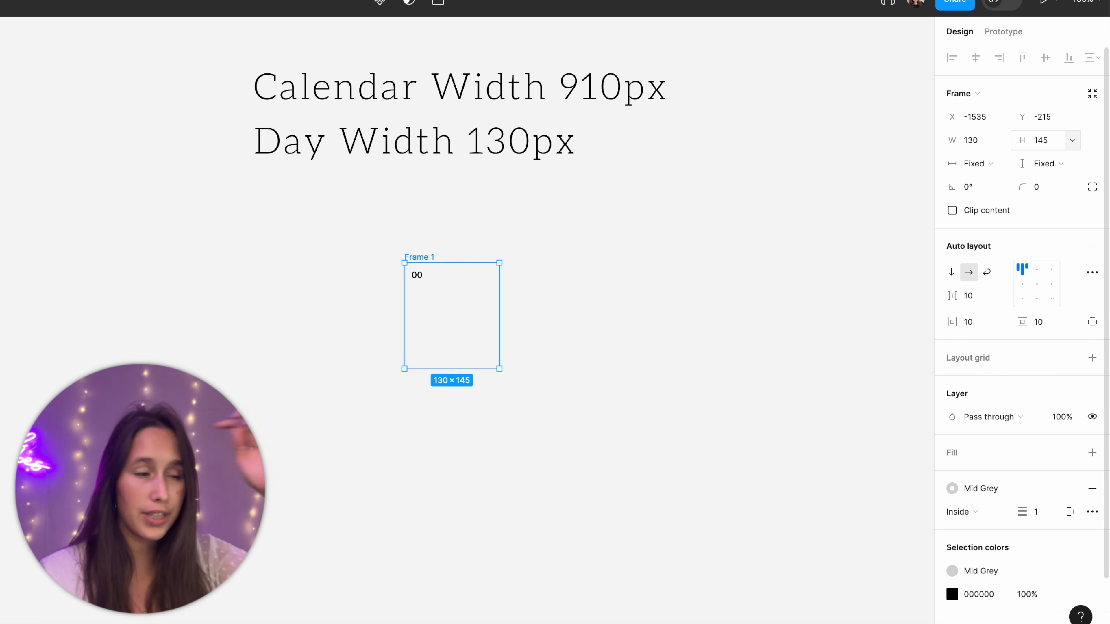
click(707, 274)
click(493, 310)
drag(493, 310, 433, 293)
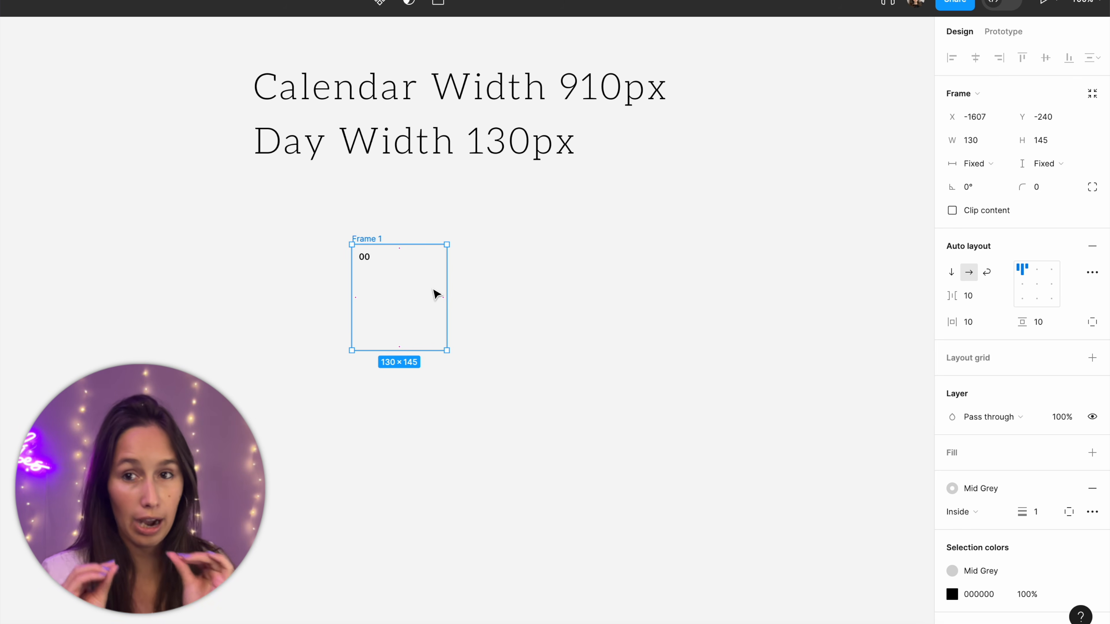
Step: Duplicate the day frame to its right and apply the Dark Grey color style to the copy's number
drag(403, 290, 512, 294)
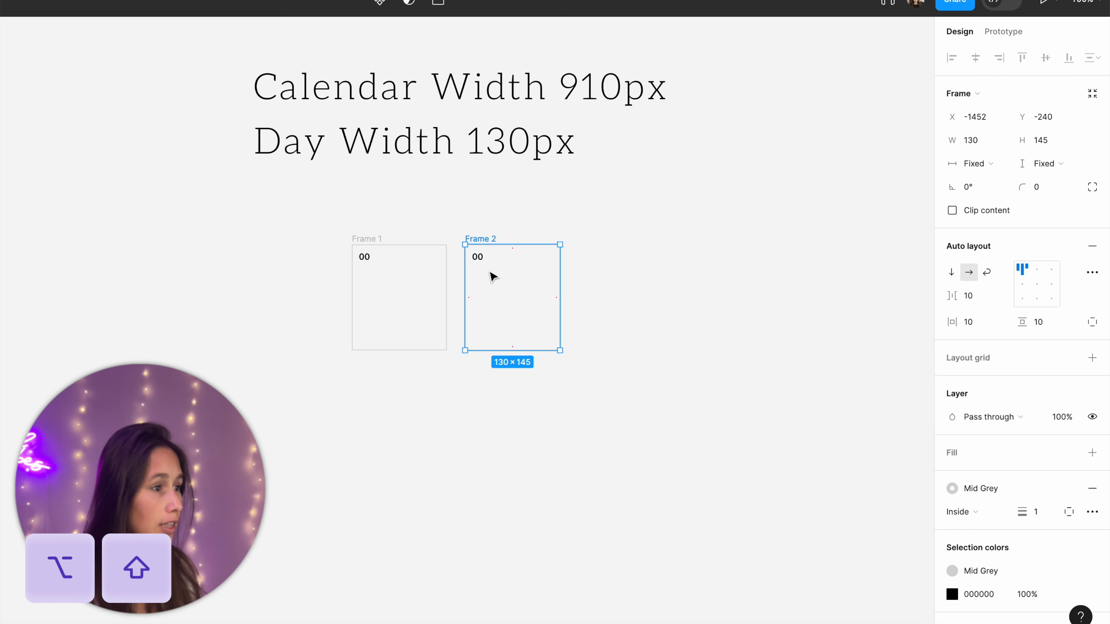
click(477, 257)
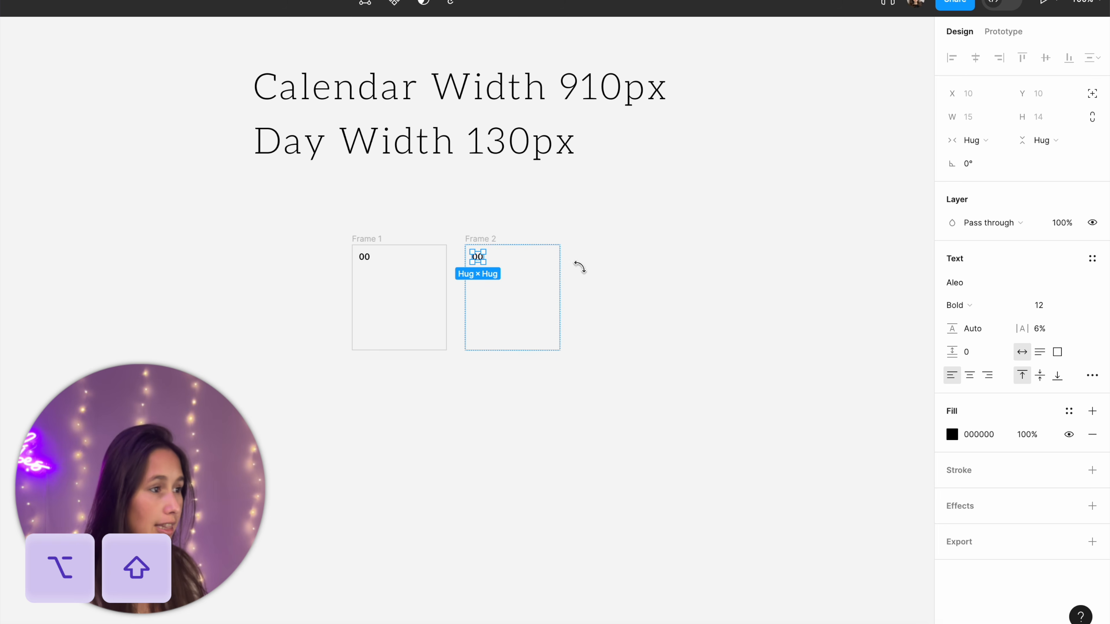
click(1067, 412)
scroll(830, 512, down, 5)
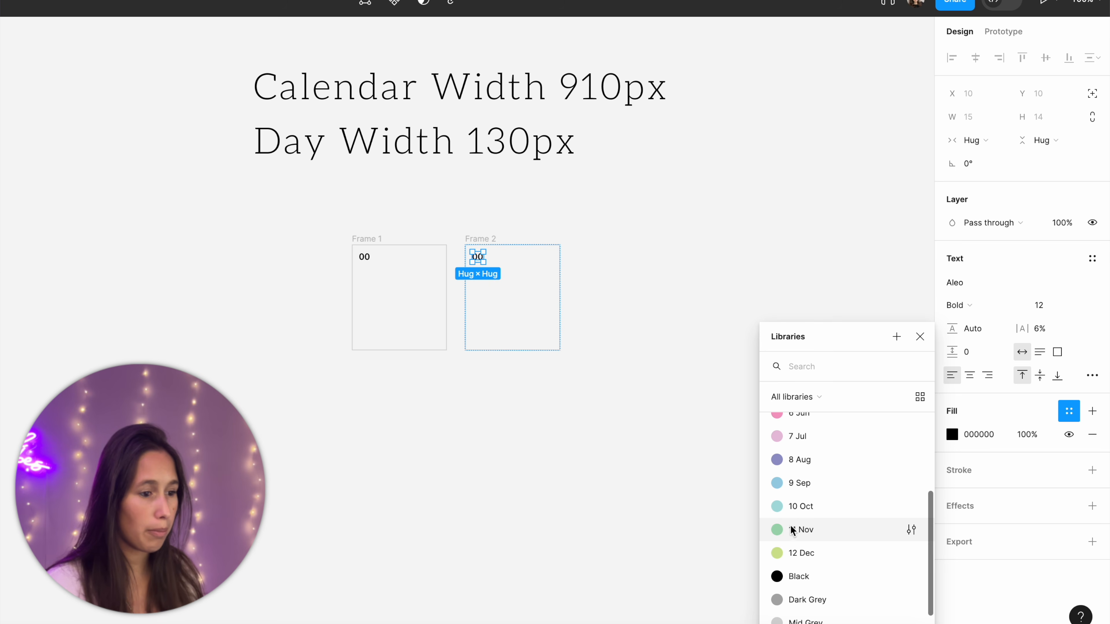
click(811, 605)
click(724, 511)
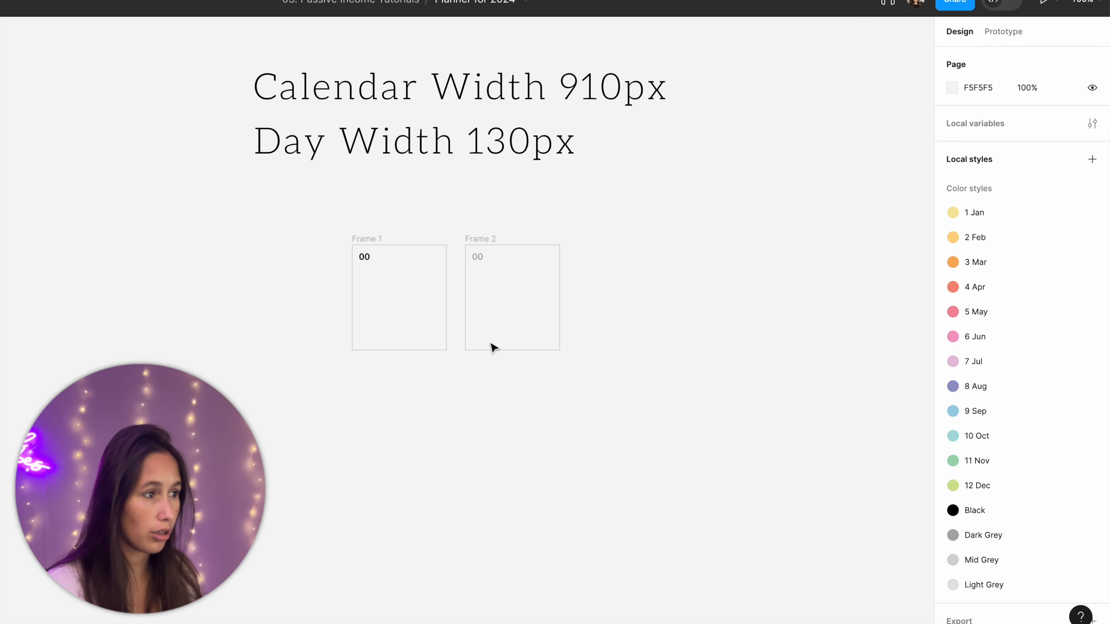
Step: Apply the Black color style to the number in the original day frame
click(365, 258)
click(1069, 411)
scroll(832, 594, down, 5)
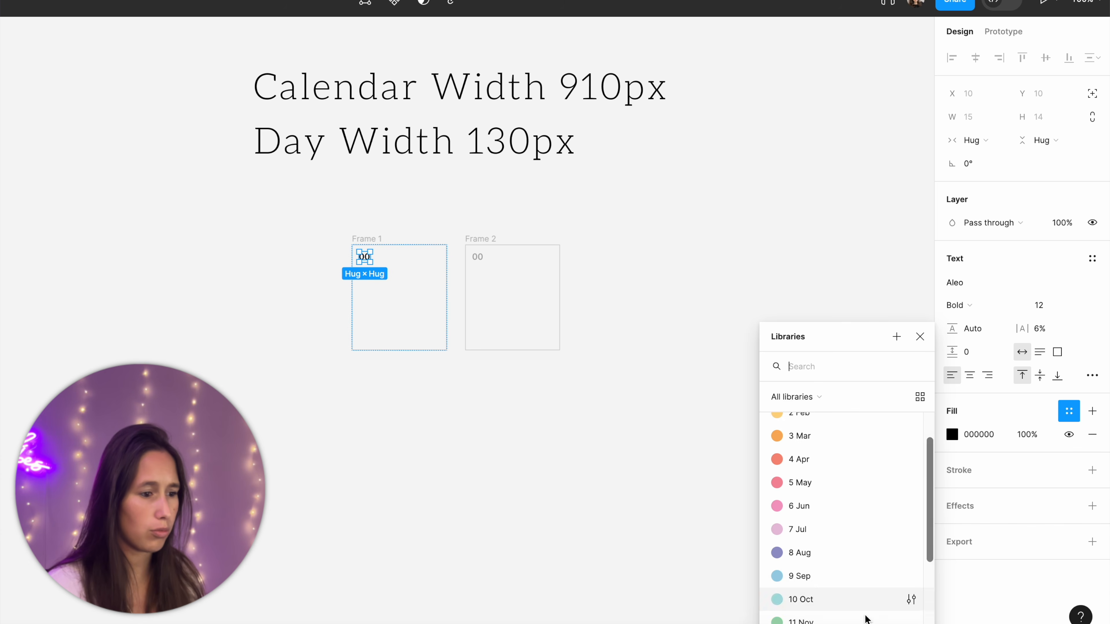
click(783, 547)
click(671, 483)
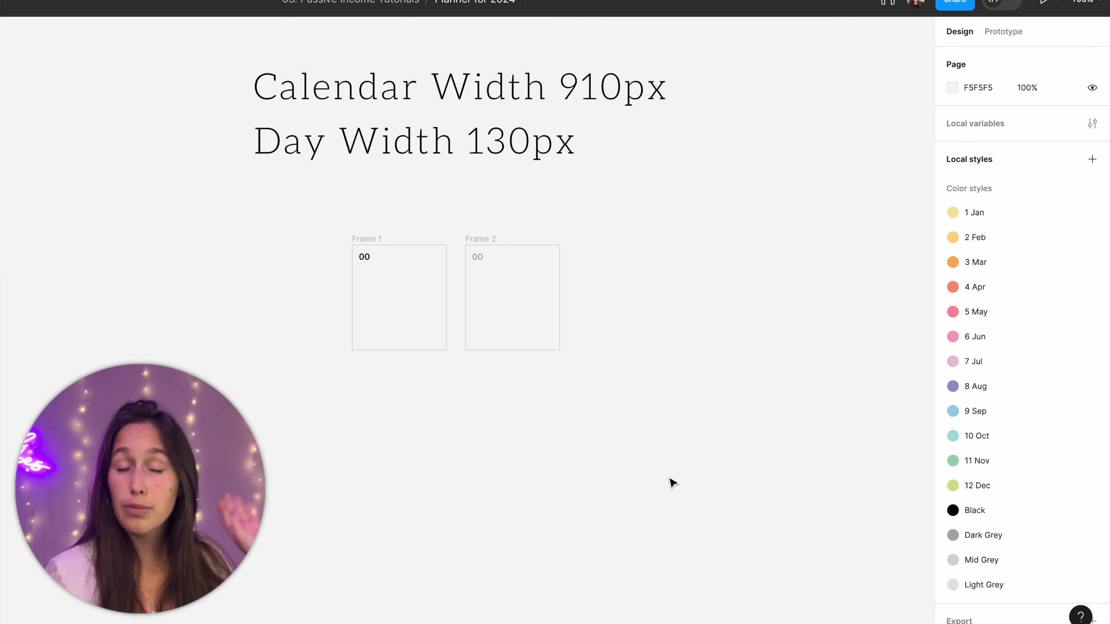
Step: Combine both day frames into a component set and name it _Day
drag(607, 416, 275, 187)
click(377, 5)
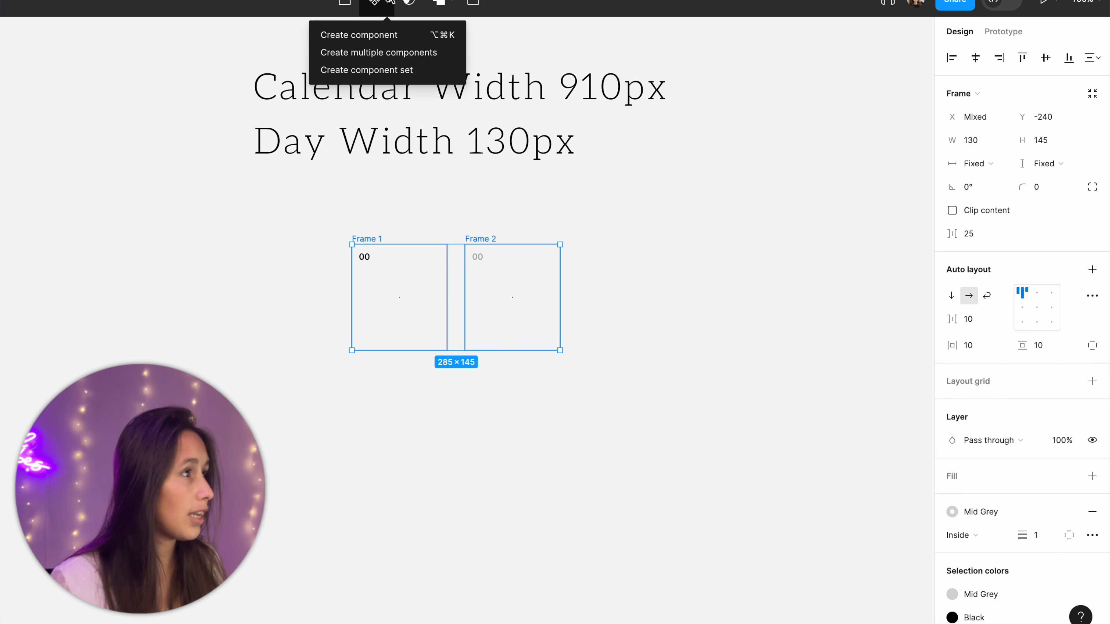
click(403, 71)
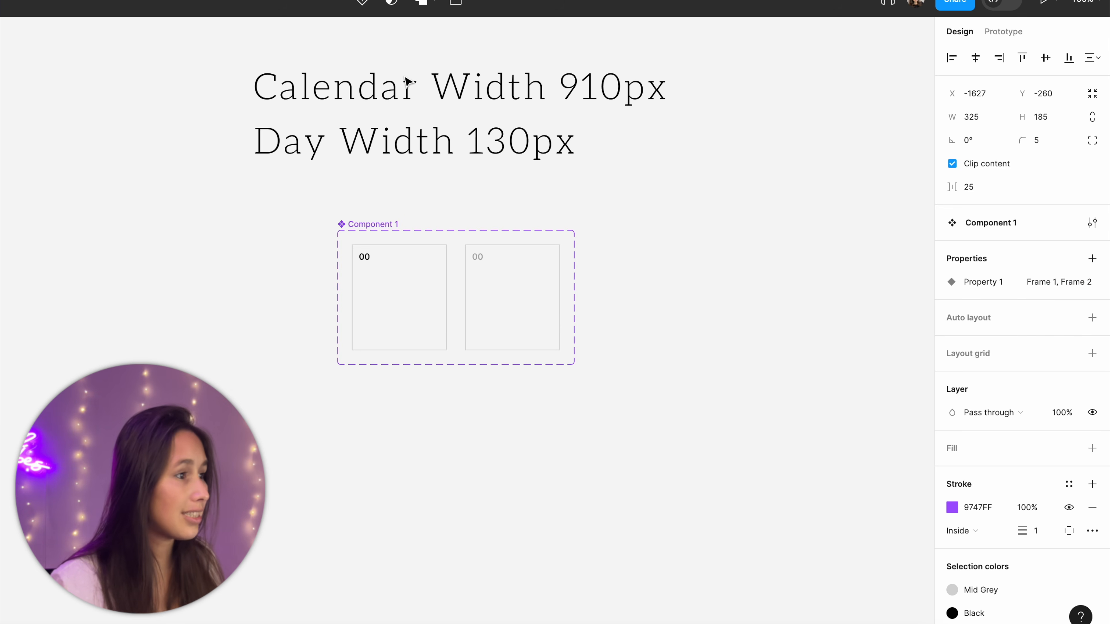
double_click(362, 224)
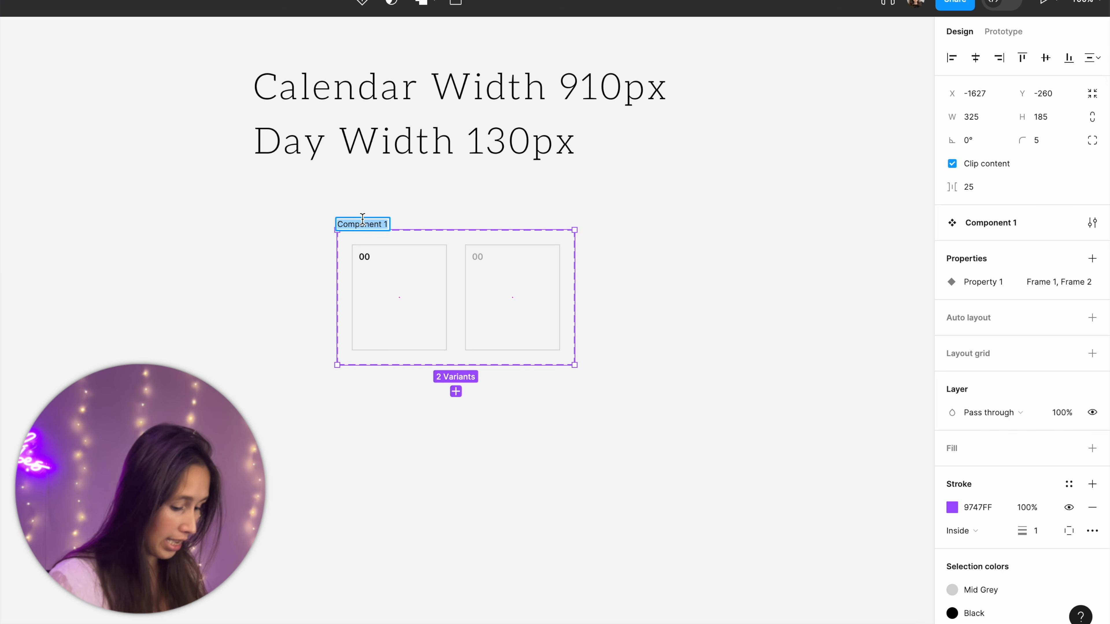
text(_Day)
key(Return)
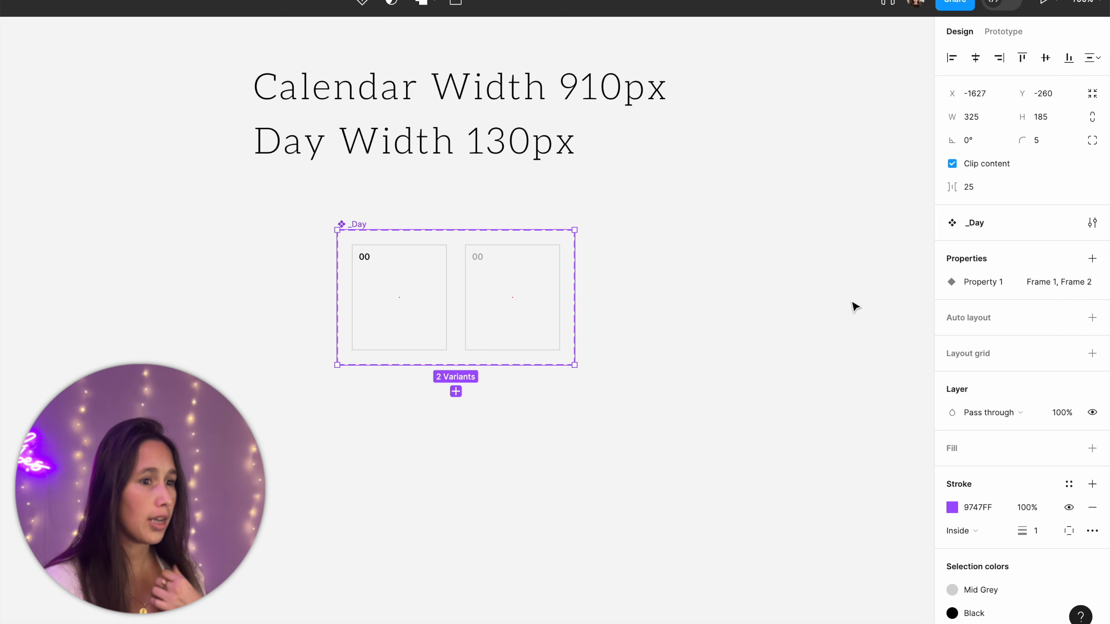
Step: Rename the component set's variant property to This Month
double_click(981, 288)
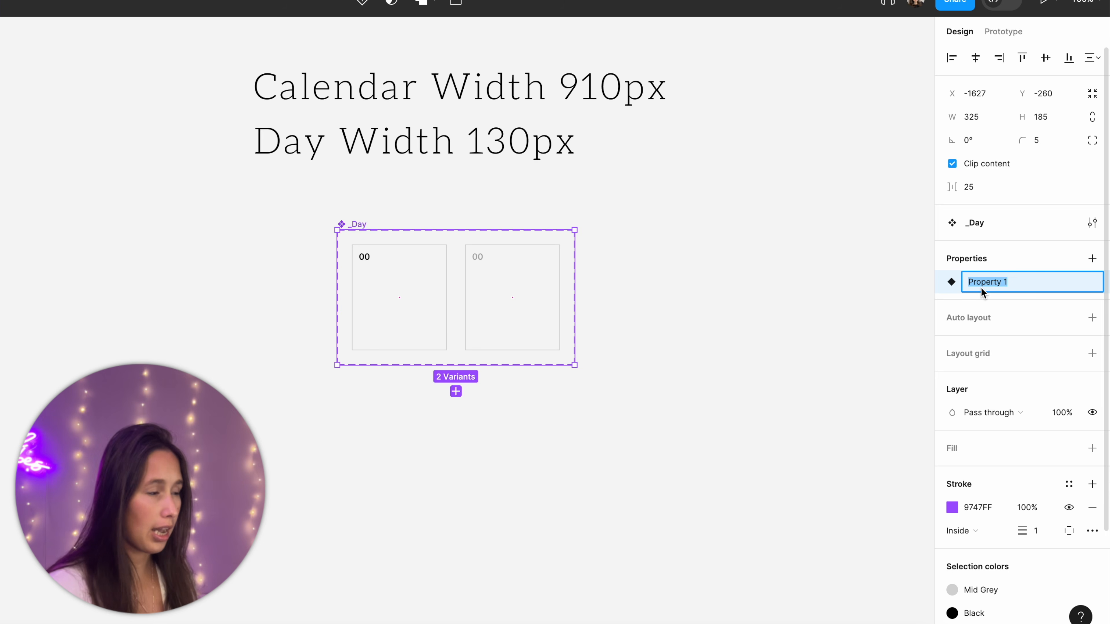
text(Thi)
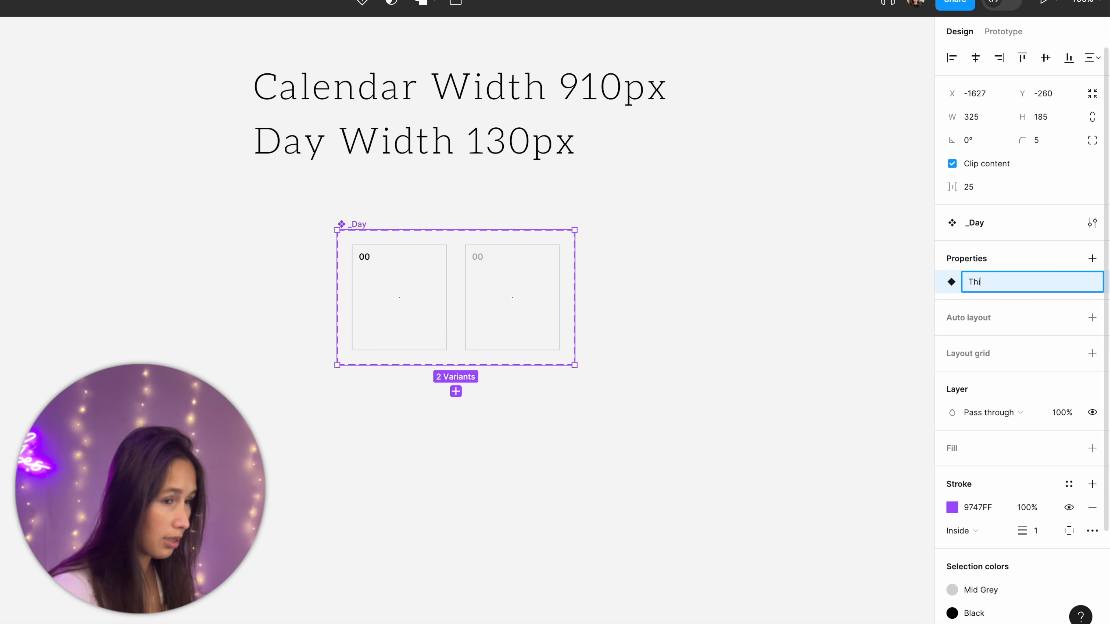
text(s Month)
key(Return)
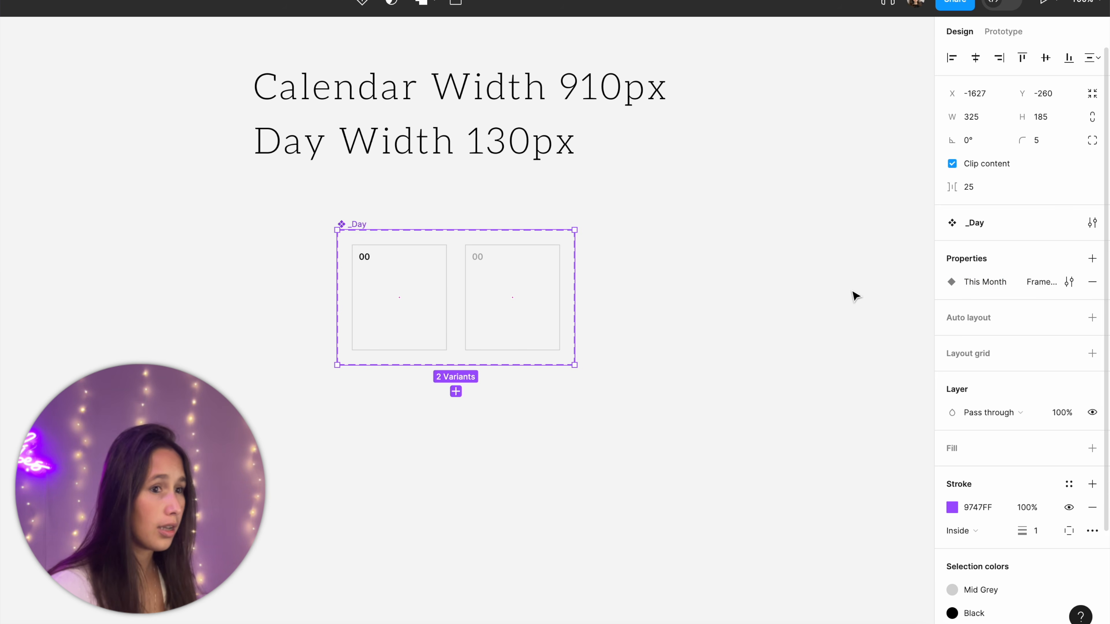
key(Escape)
Step: Set the This Month value to True for the black-number variant and False for the grey-number variant
click(379, 299)
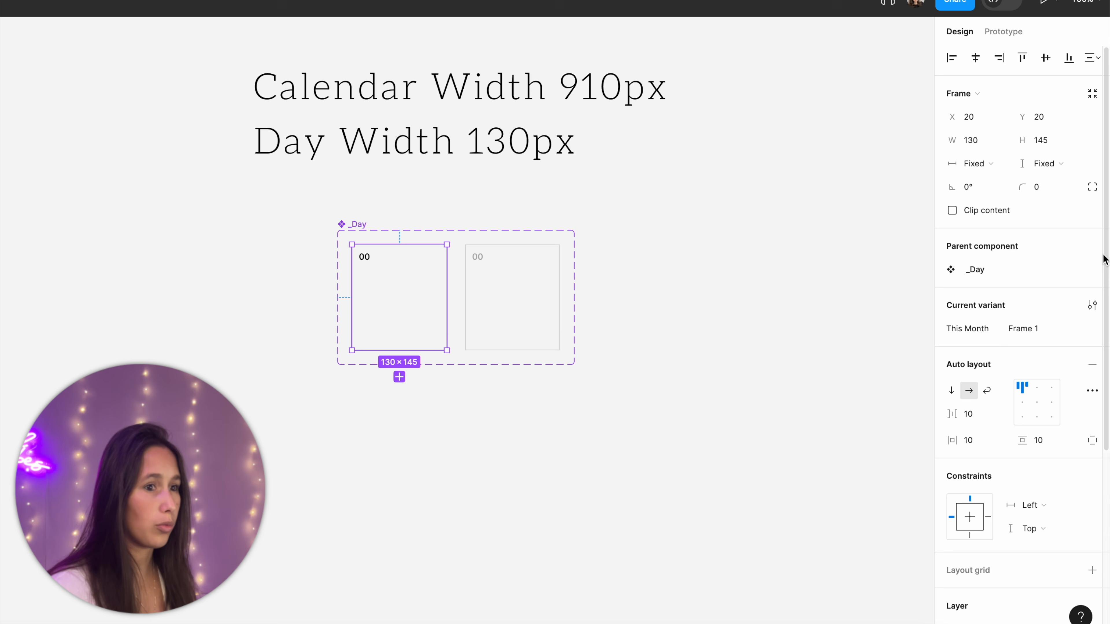
click(1038, 328)
text(True)
key(Return)
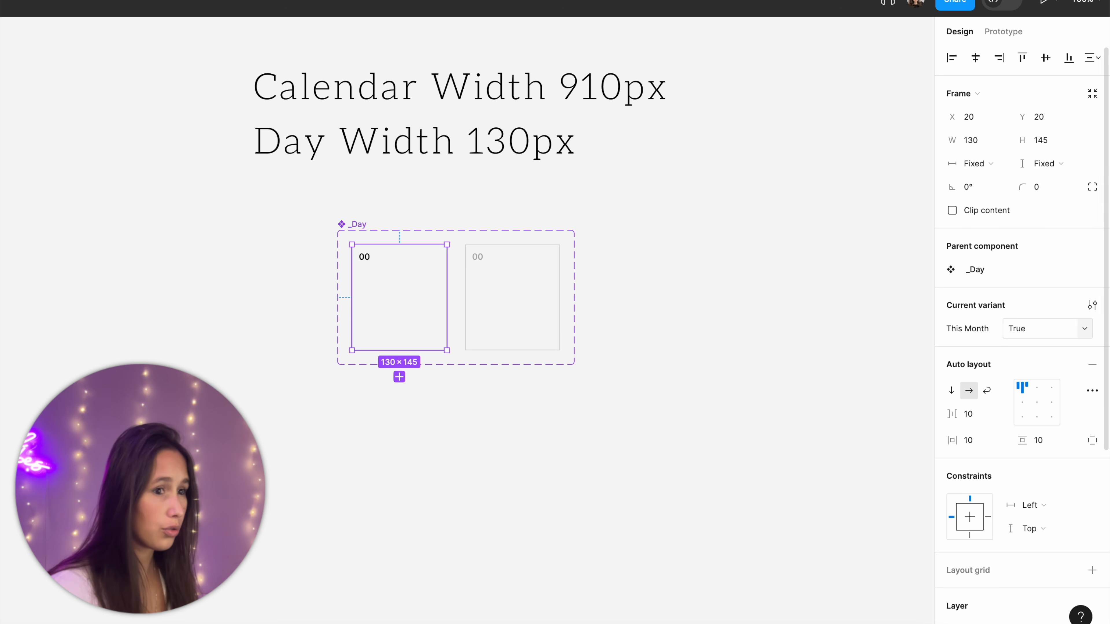
click(535, 305)
click(1022, 332)
text(False)
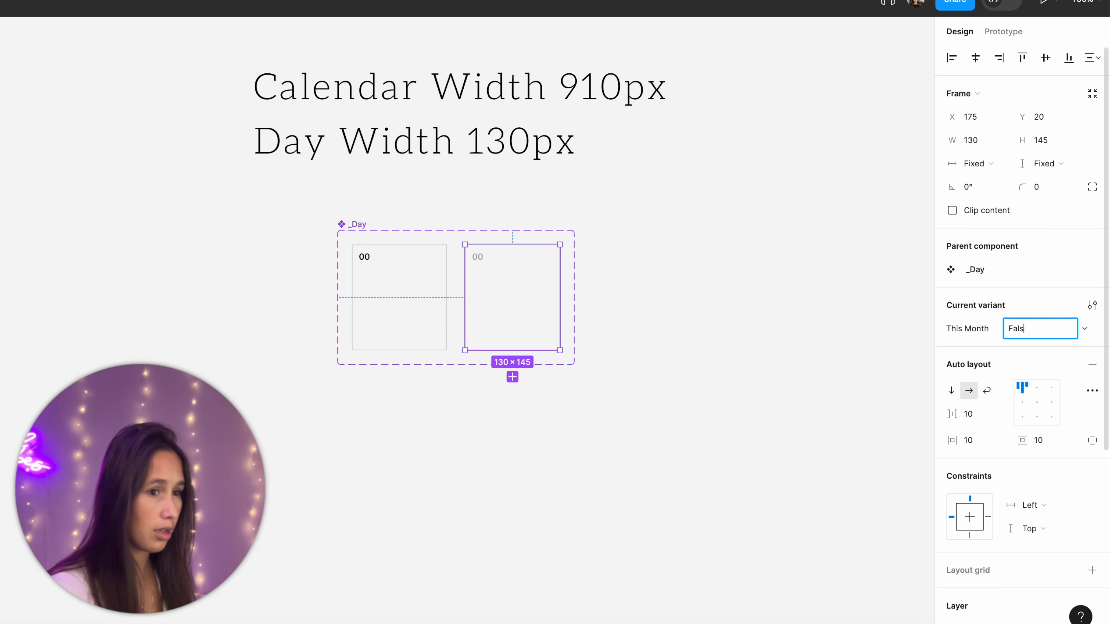
key(Return)
key(Escape)
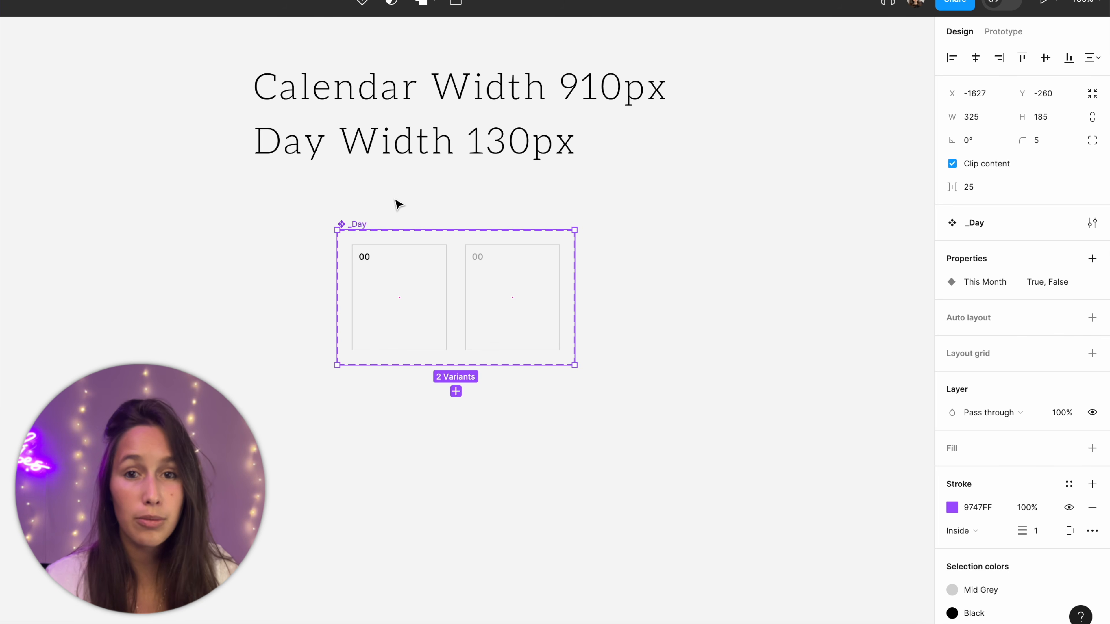
Step: Create a text property named Day Number with the value 00 on the _Day component set
click(1090, 258)
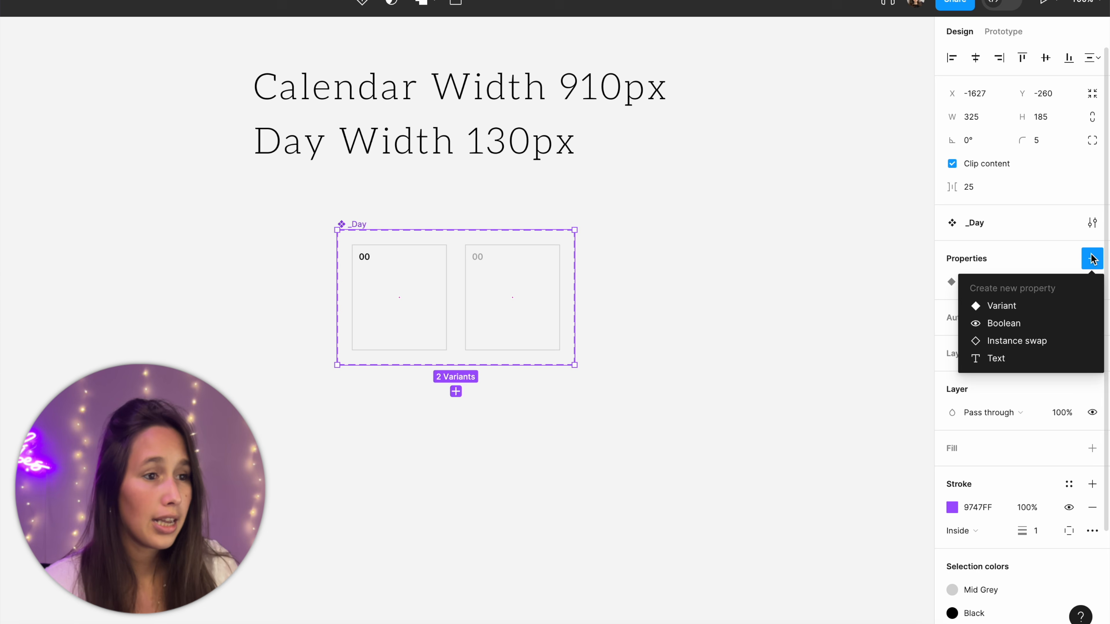
click(1013, 357)
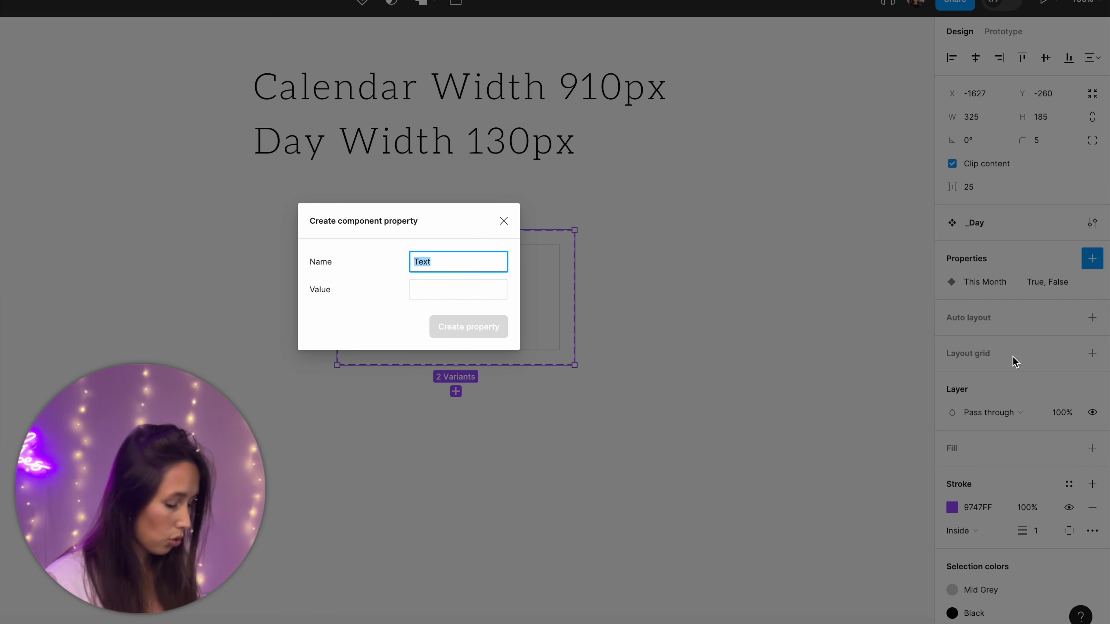
text(Day Number)
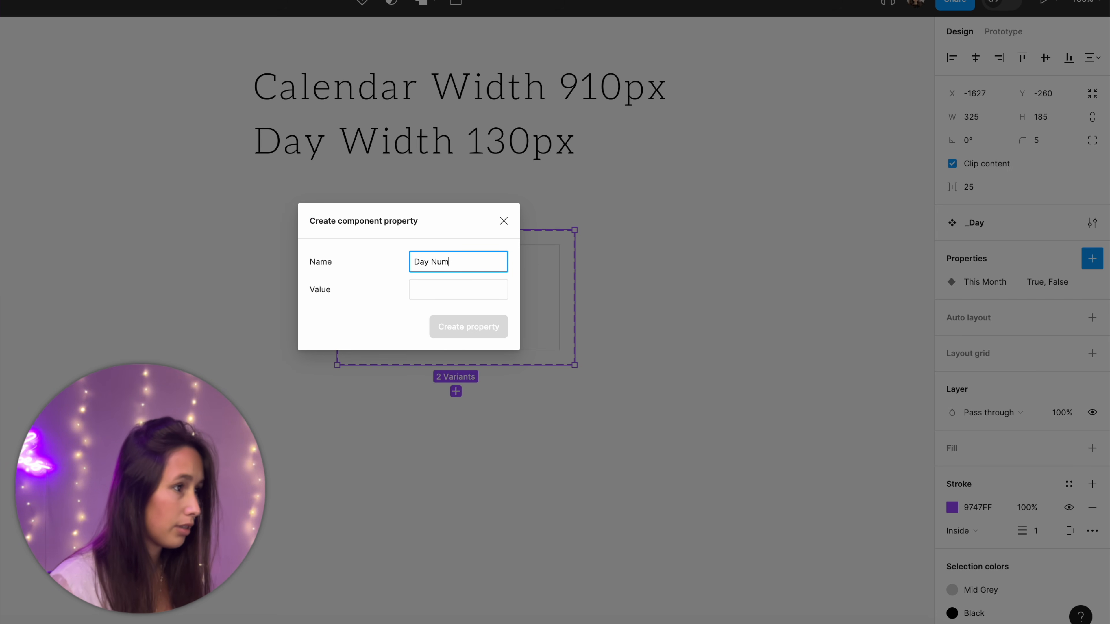
click(476, 290)
text(00)
click(475, 323)
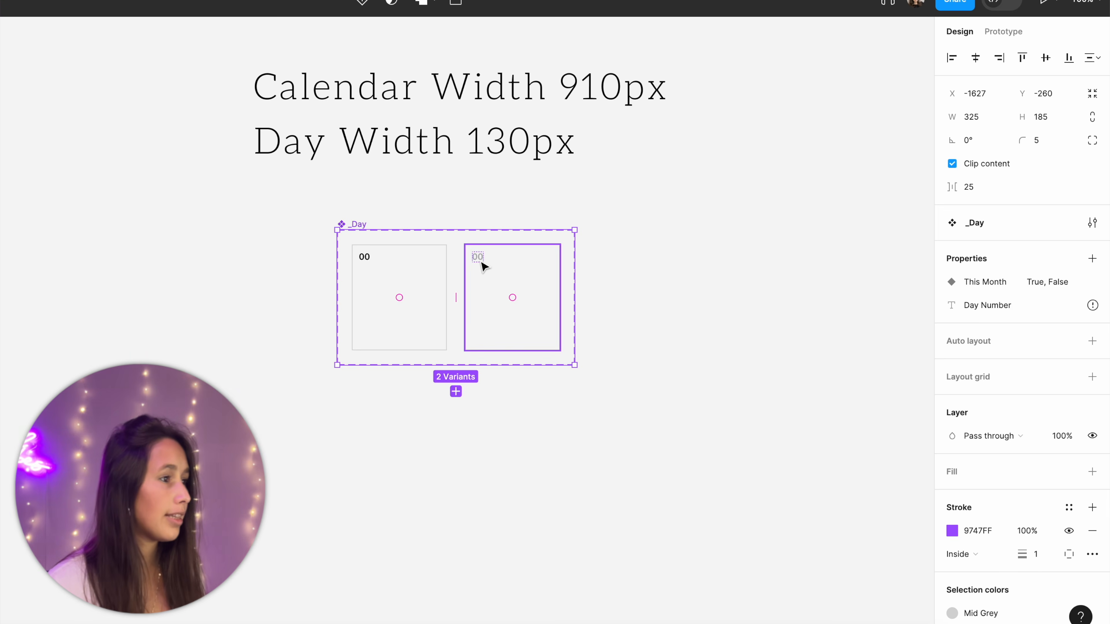
Step: Link the number text in both _Day variants to the Day Number property
super+click(479, 260)
shift+super+click(368, 261)
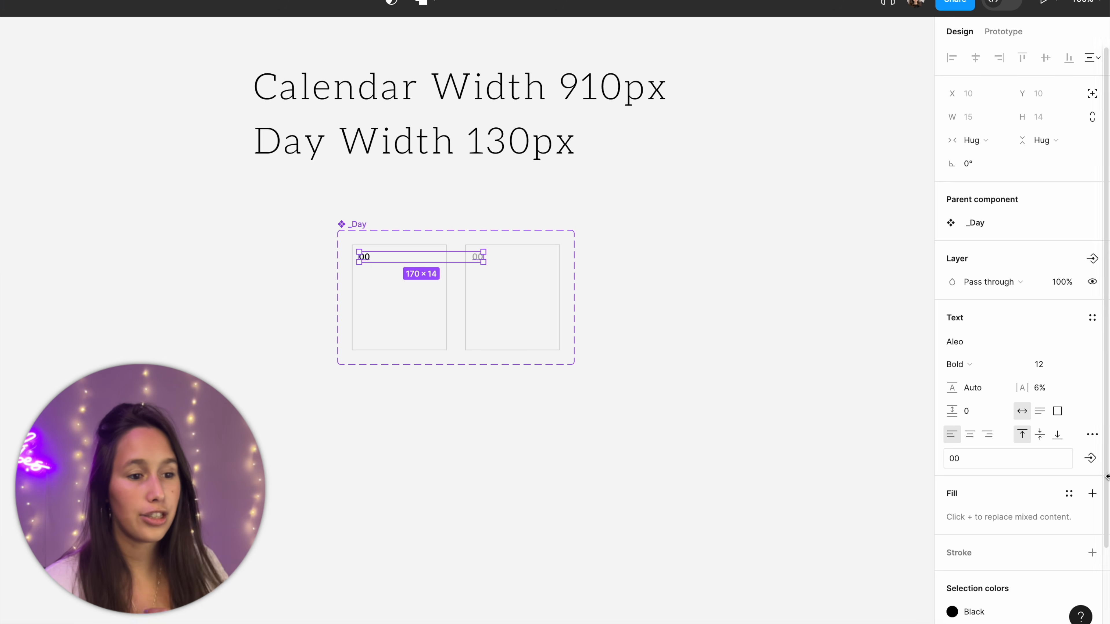
click(1088, 458)
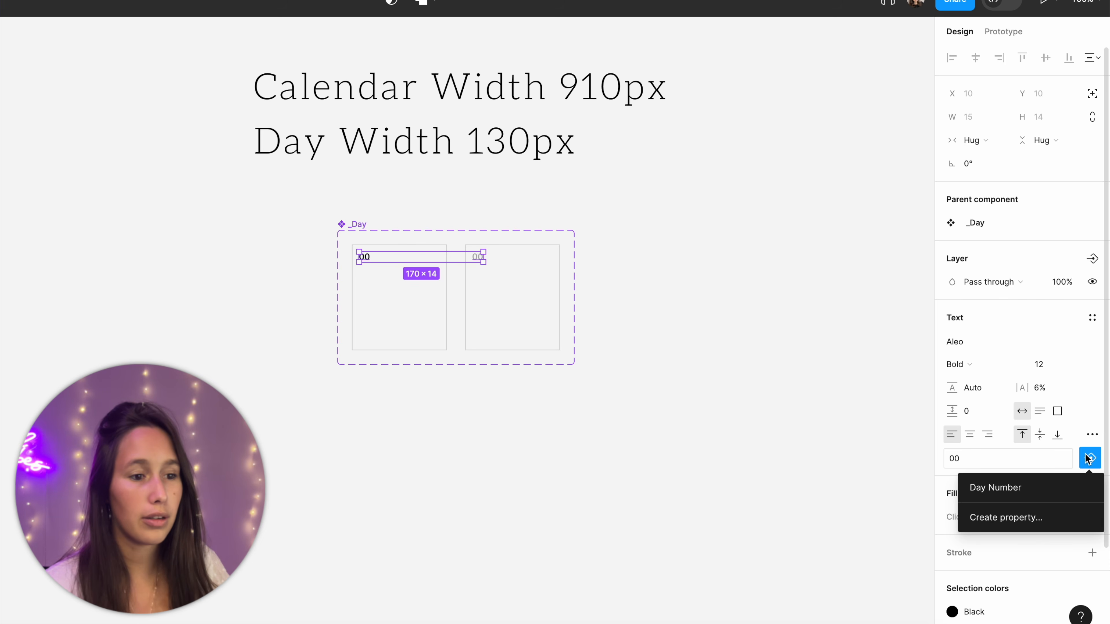
click(1027, 494)
click(541, 366)
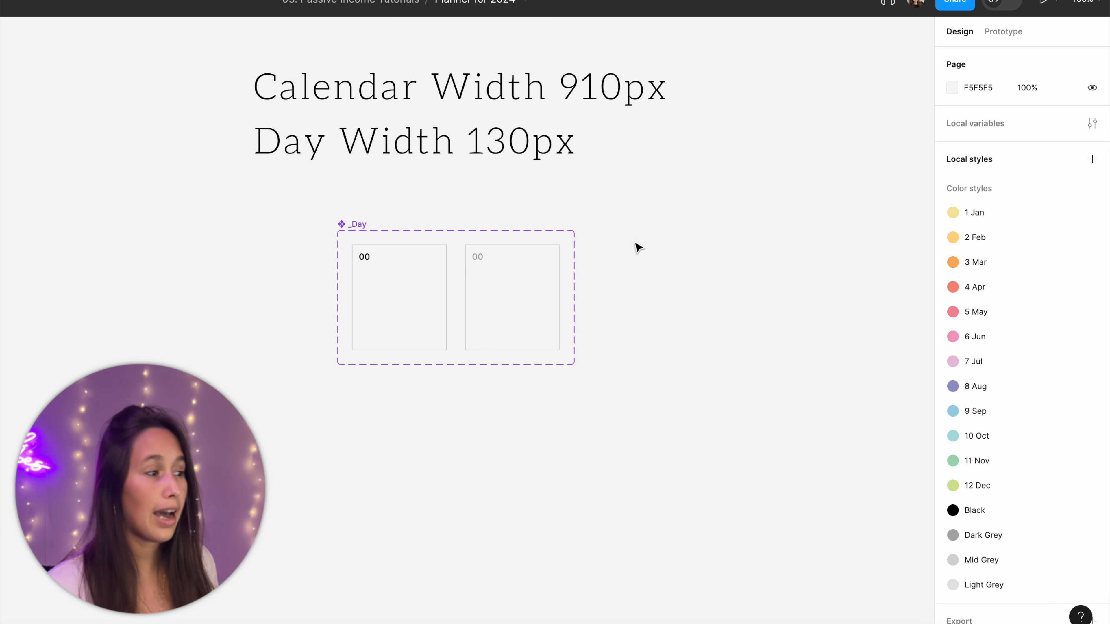
Step: Test a _Day instance beside the component set with its Day Number set to 7, and delete it
click(406, 295)
drag(699, 290, 728, 295)
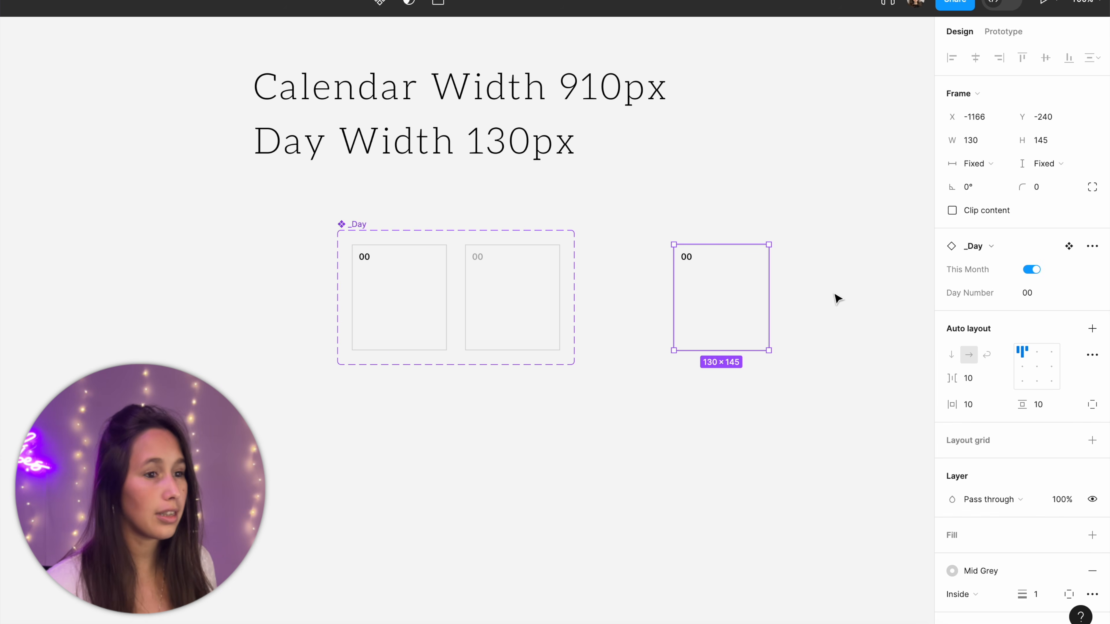
click(1033, 297)
text(7)
key(Return)
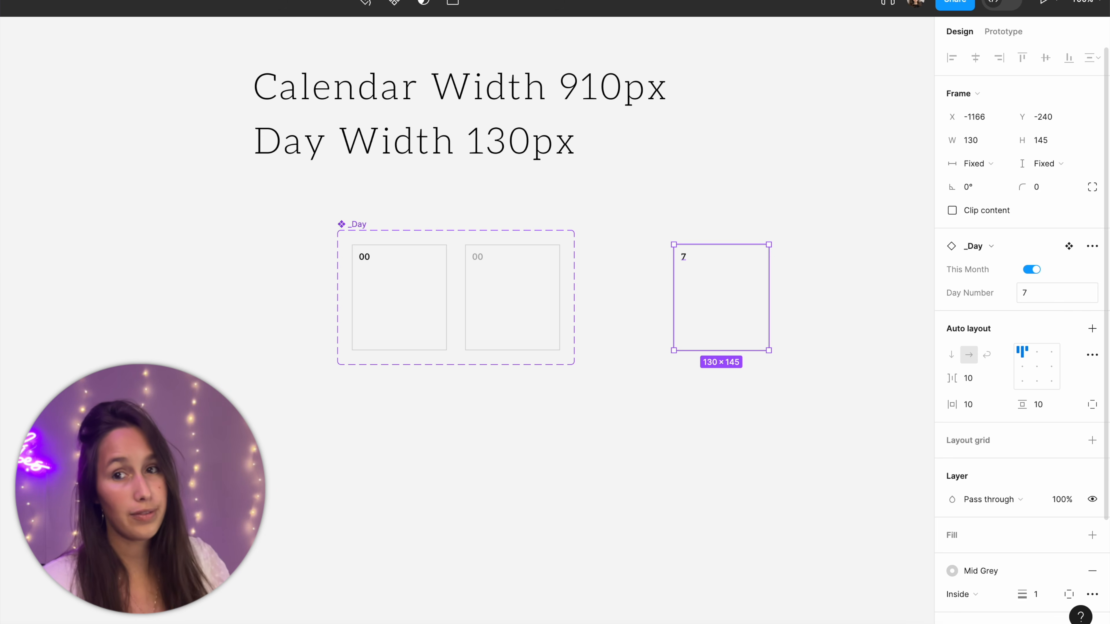
key(Delete)
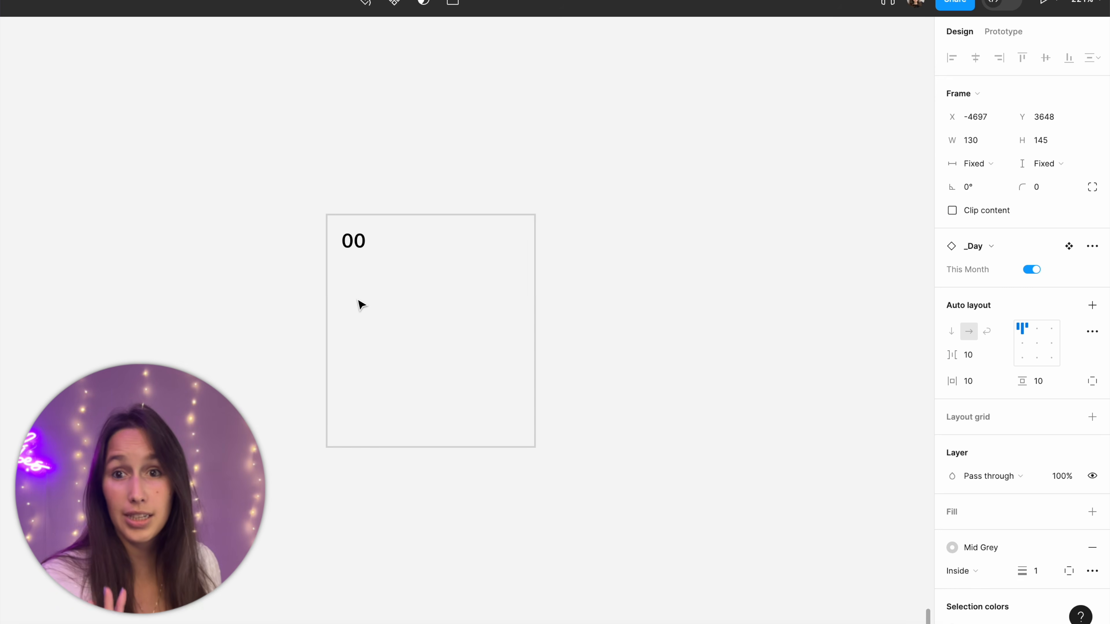
Step: Wrap the _Day instance in a horizontal auto layout frame and set its padding to 0 on all sides
scroll(363, 308, right, 4)
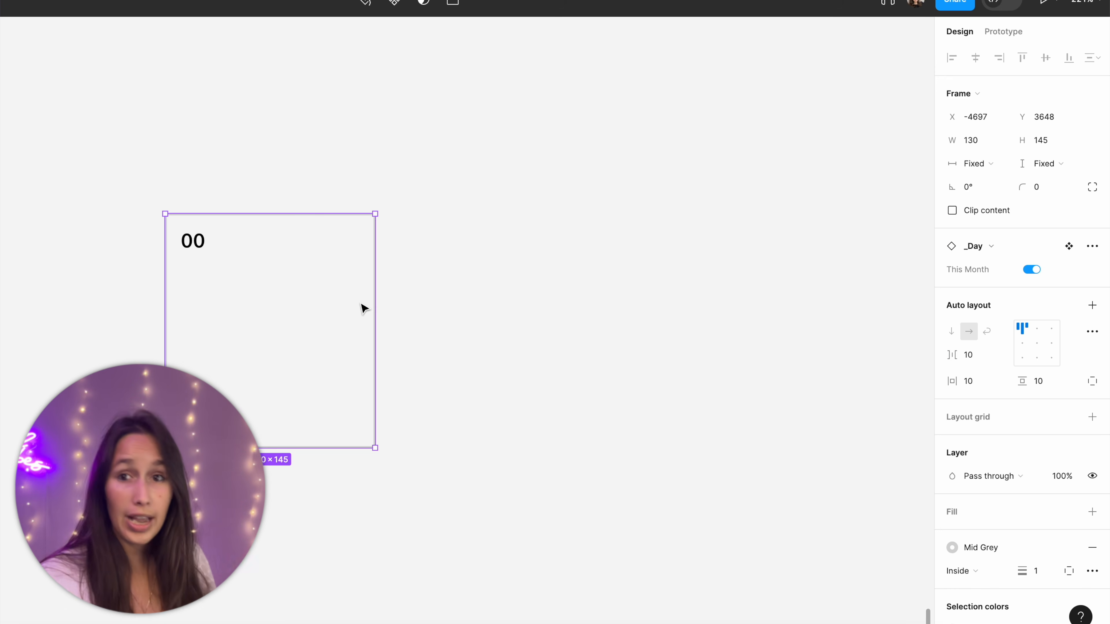
key(shift+a)
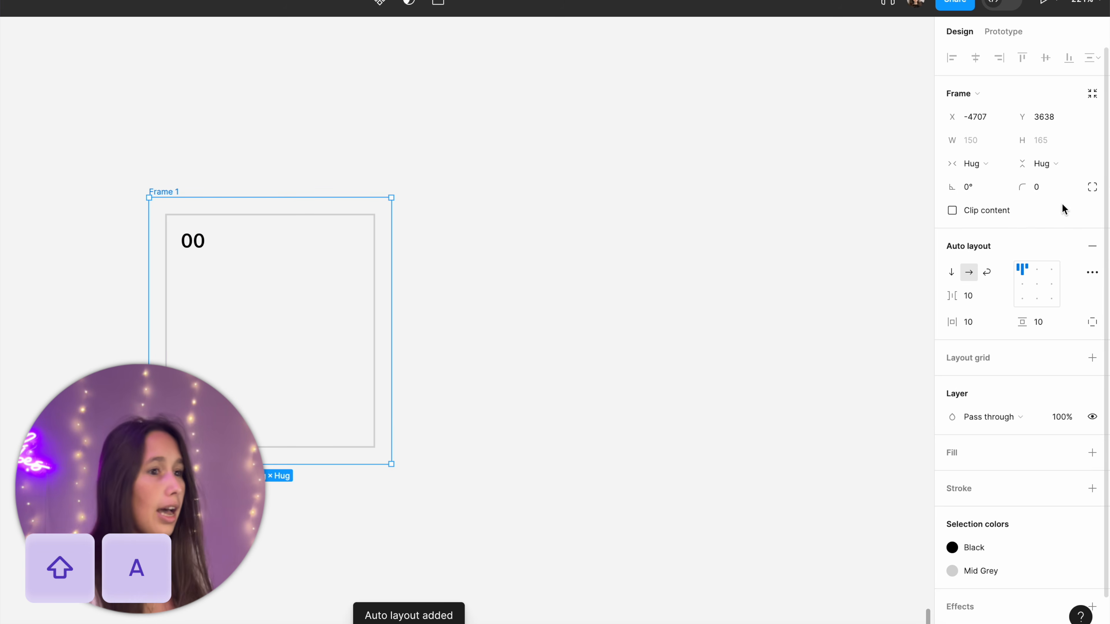
click(968, 272)
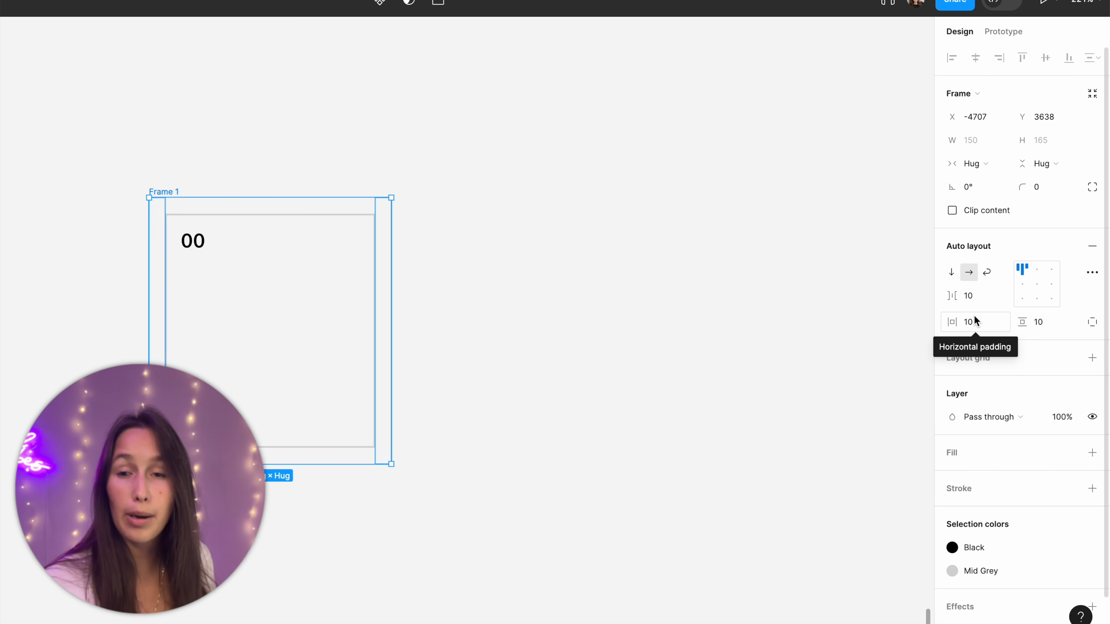
super+click(974, 321)
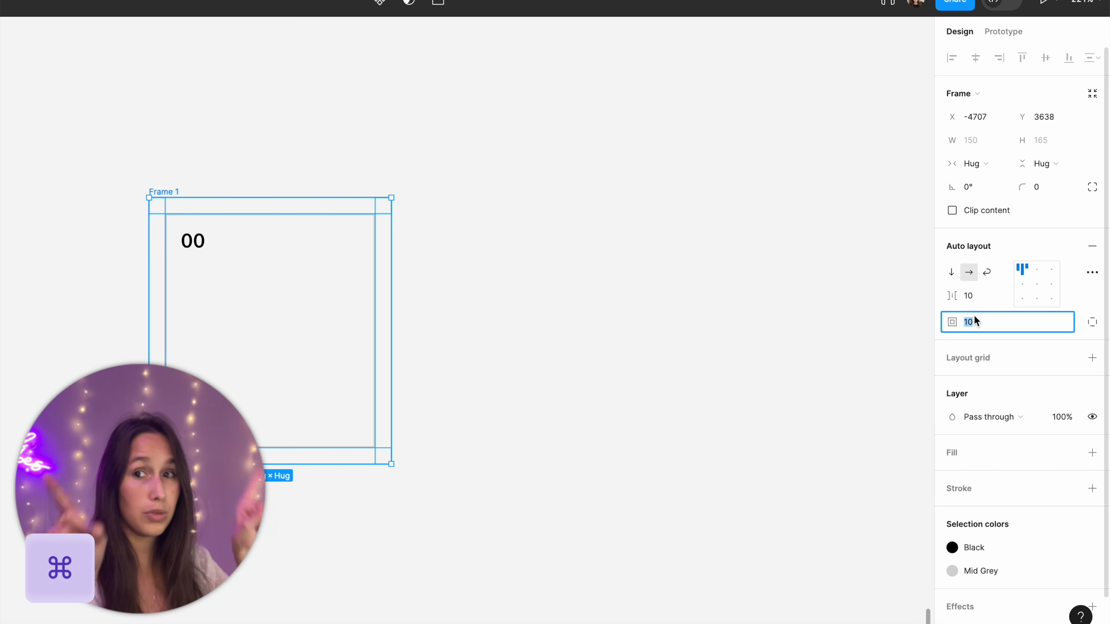
text(0)
key(Return)
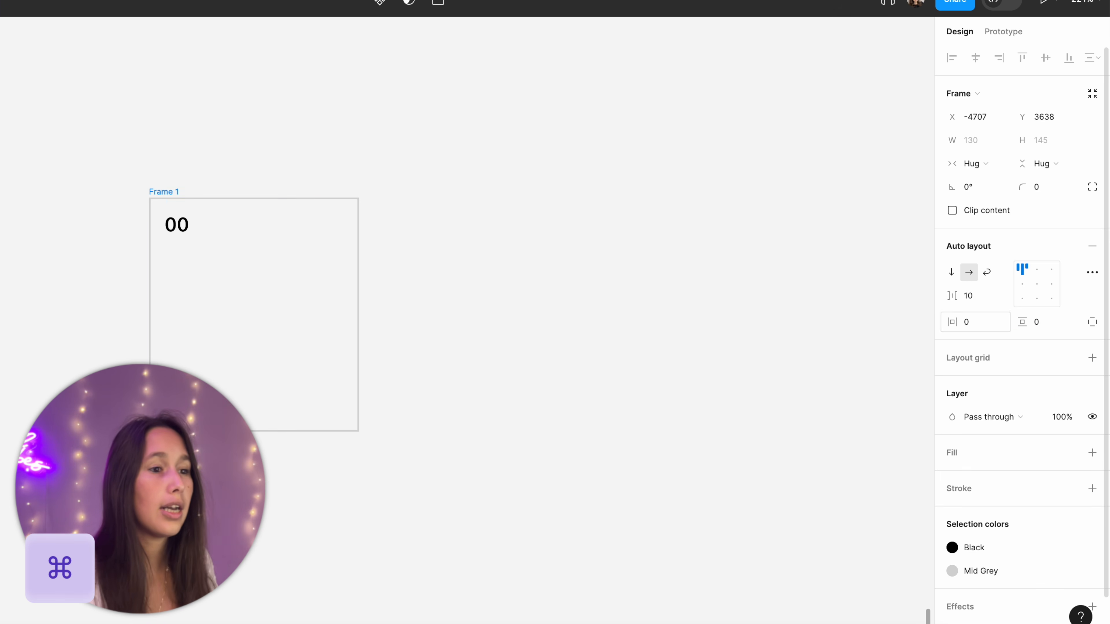
Step: Set the auto layout frame's spacing between items to 0
click(1000, 296)
click(970, 293)
click(969, 293)
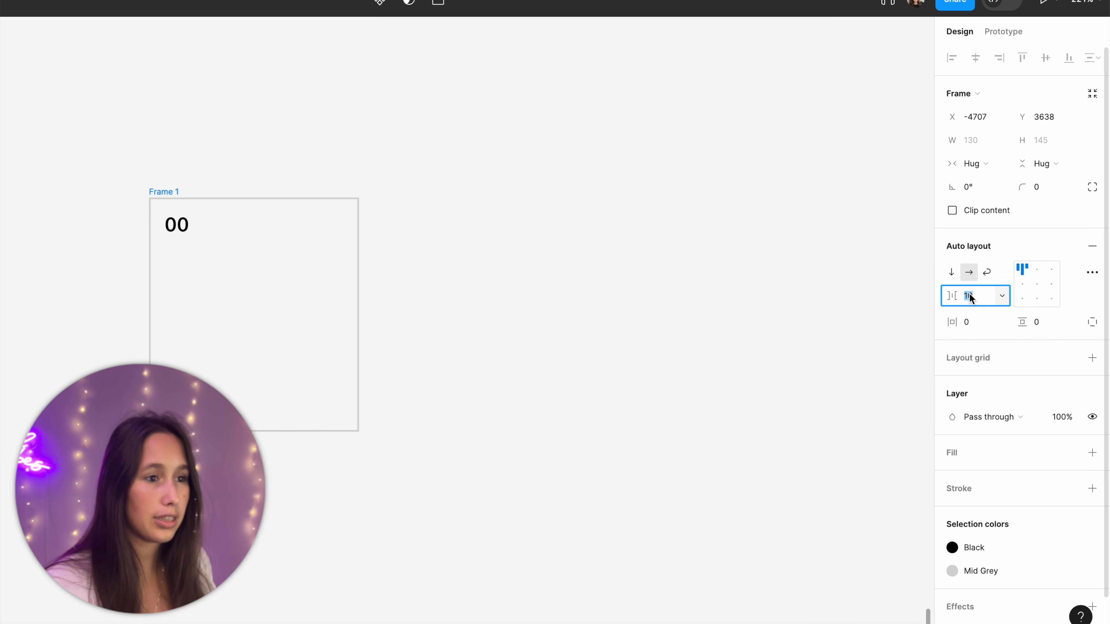
text(0)
key(Return)
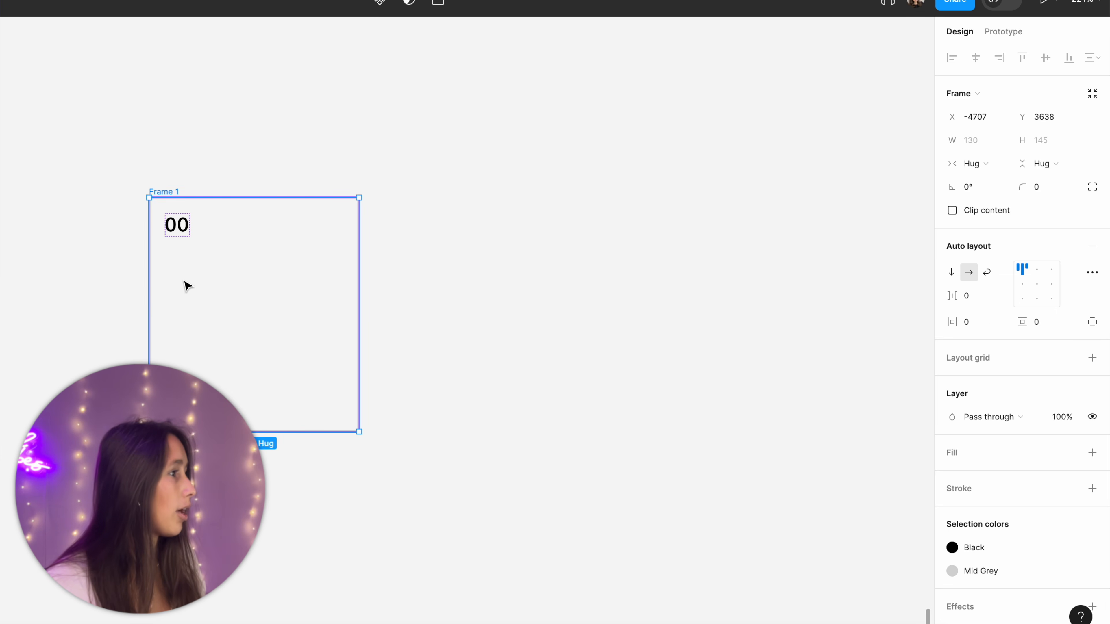
Step: Duplicate the _Day instance inside the auto layout frame until it forms a row of seven days
click(187, 285)
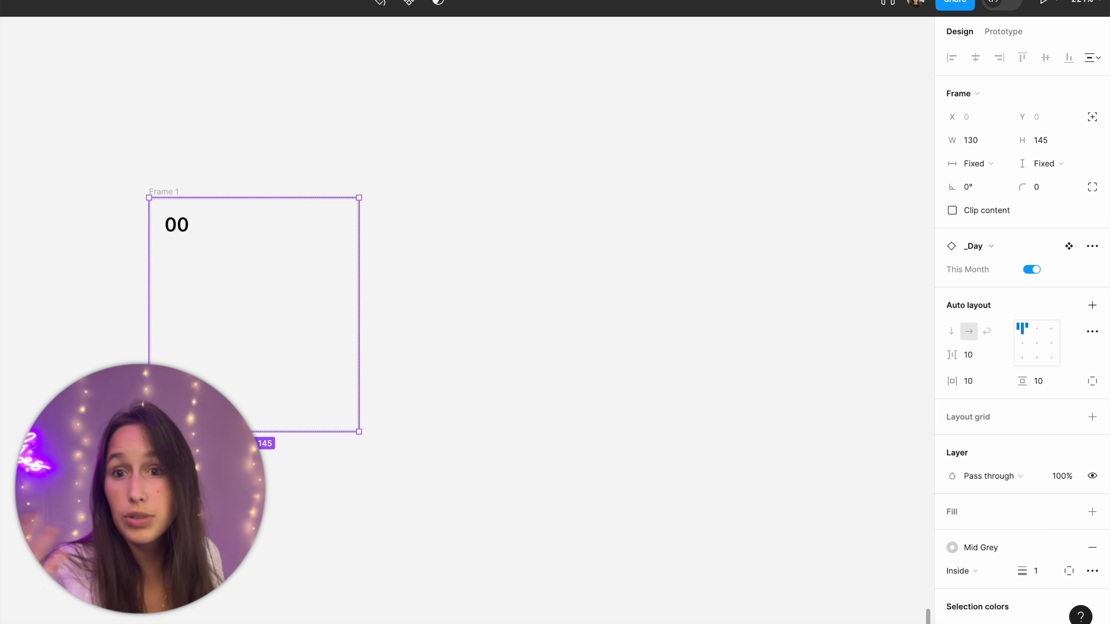
key(super+d)
key(super+d)
key(super+d)
key(super+d)
key(super+d)
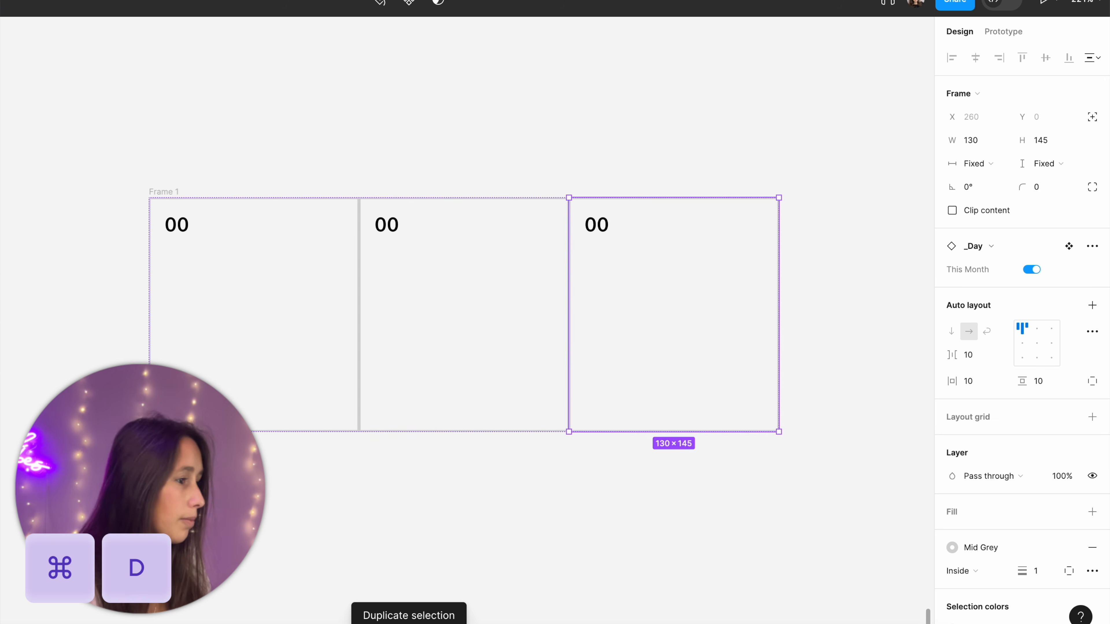
key(super+d)
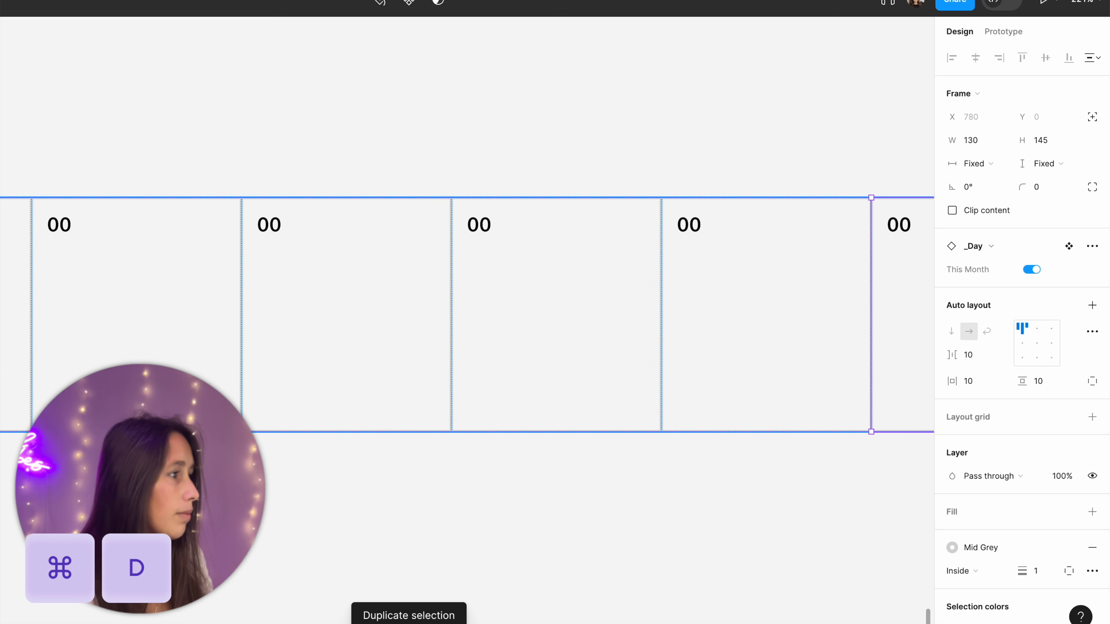
scroll(487, 245, down, 3)
scroll(43, 263, down, 5)
scroll(247, 302, down, 3)
click(266, 367)
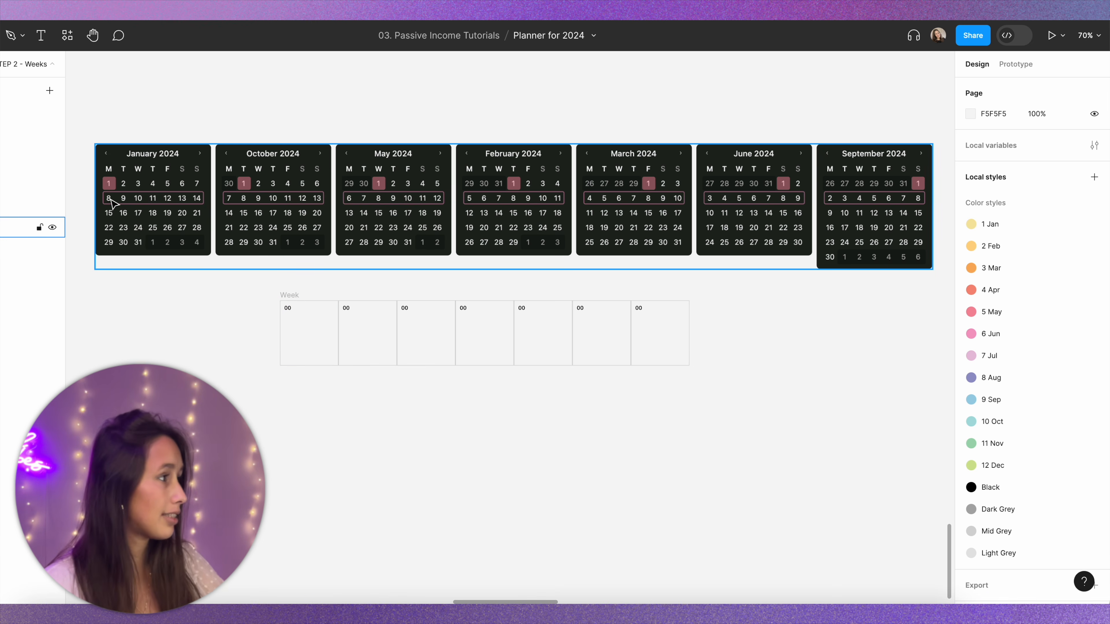
Step: Set the Day Number of the Week frame's seven days to 8, 9, 10, 11, 12, 13 and 14 in order
double_click(298, 320)
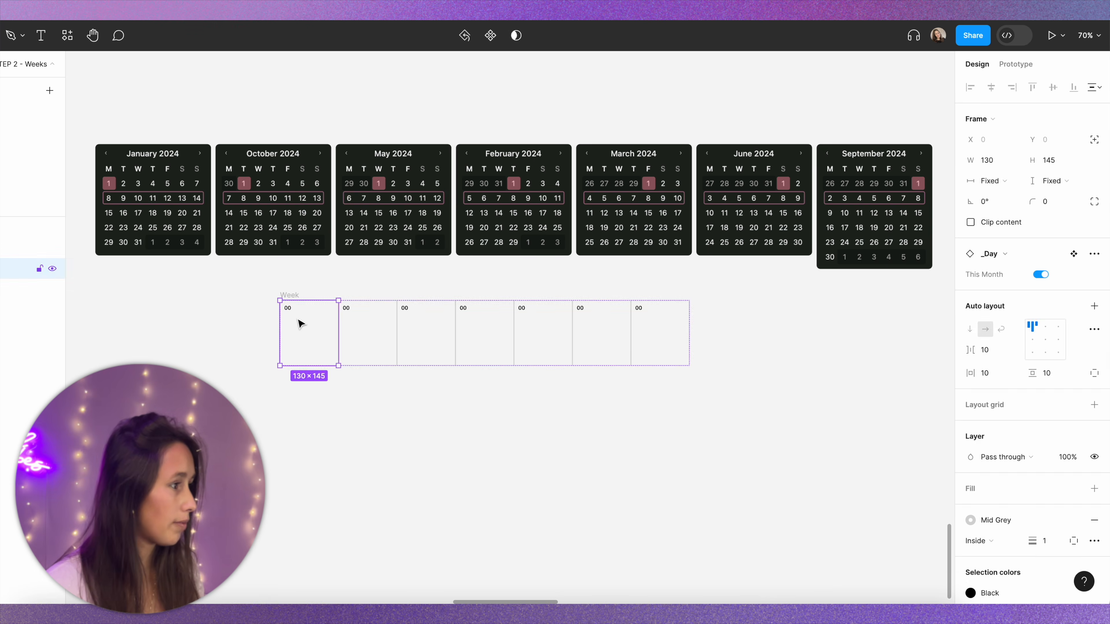
click(305, 349)
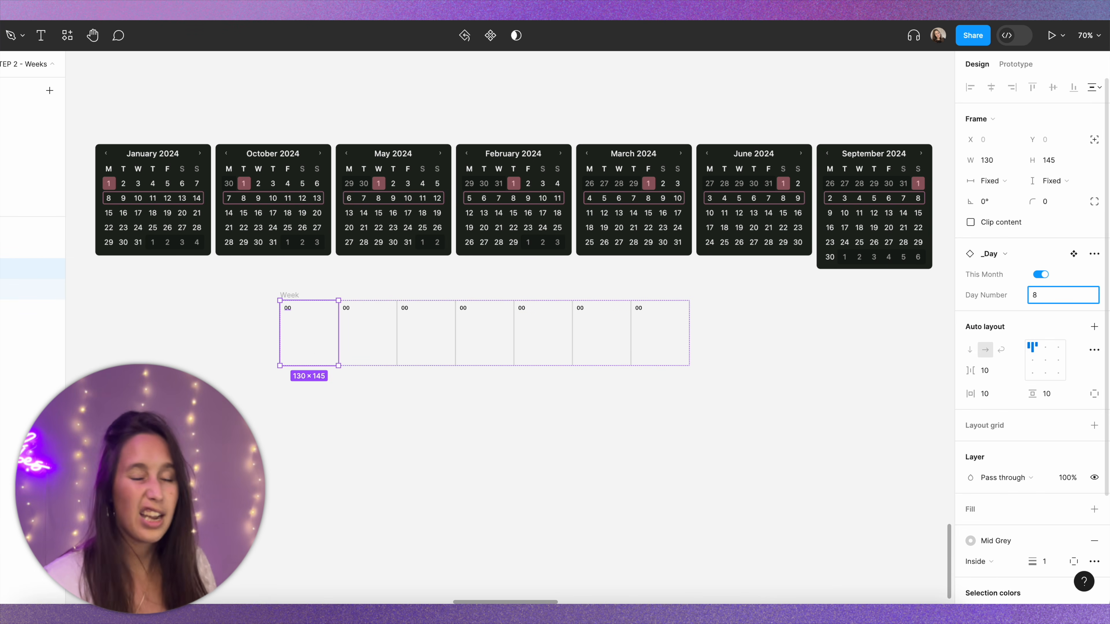
click(376, 331)
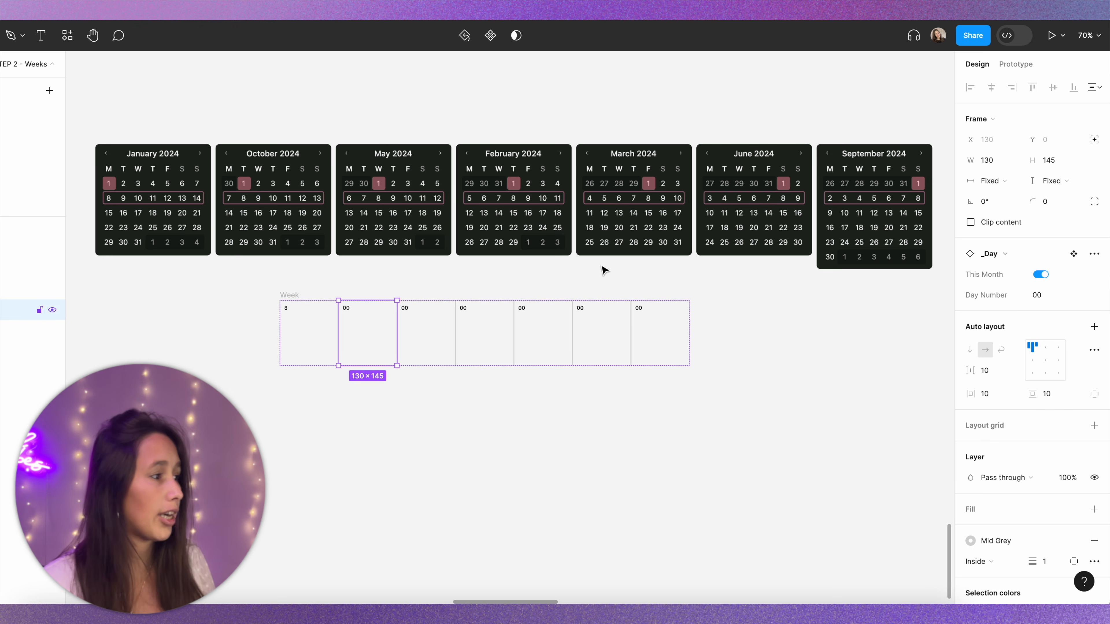
click(1053, 295)
text(9)
click(426, 344)
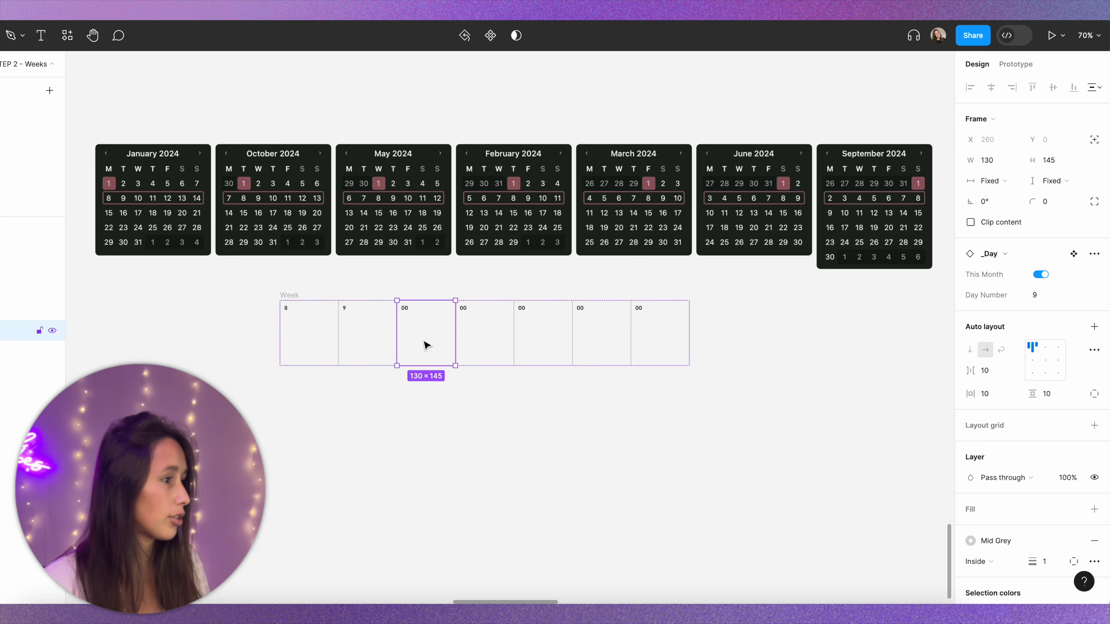
click(1054, 293)
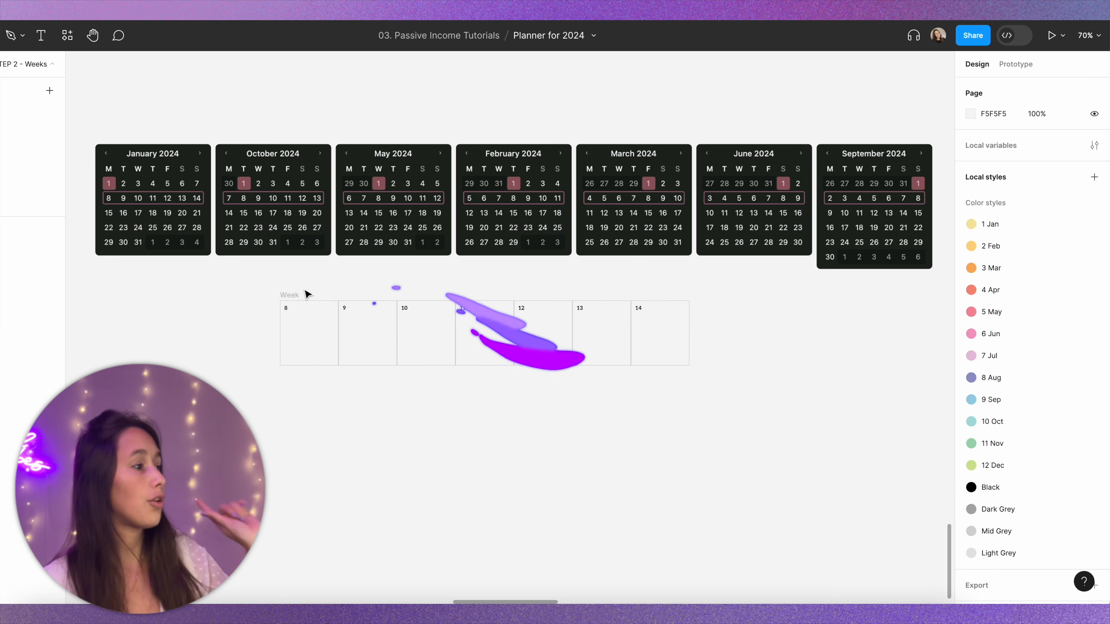
Step: Duplicate the Week frame numbered 8 to 14 and place the copy directly below the original
click(304, 296)
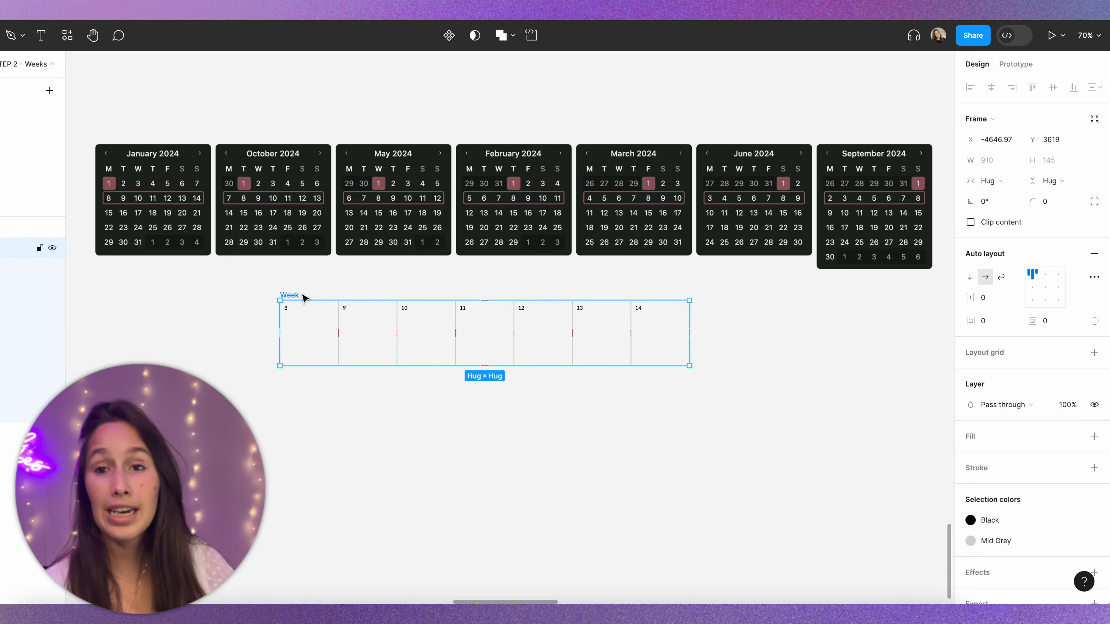
mouse_move(359, 334)
mouse_down()
mouse_move(364, 441)
mouse_move(369, 420)
mouse_up()
click(589, 475)
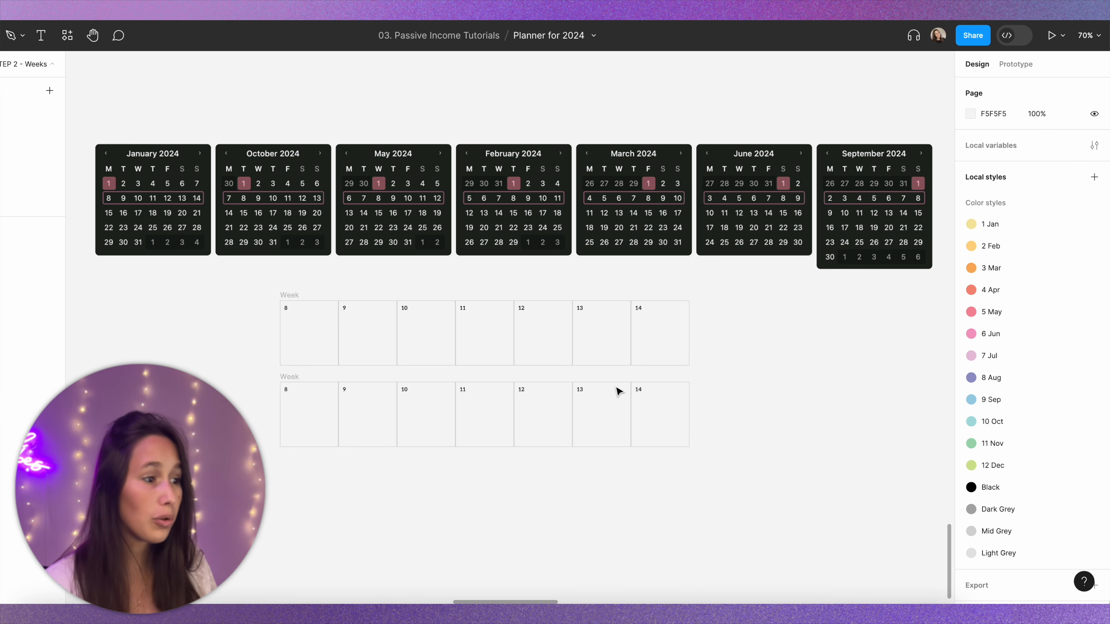
Step: Move the last day of the copied week to the front and set its Day Number to 7
click(647, 406)
key(Left)
key(Left)
key(Left)
key(Left)
key(Left)
key(Left)
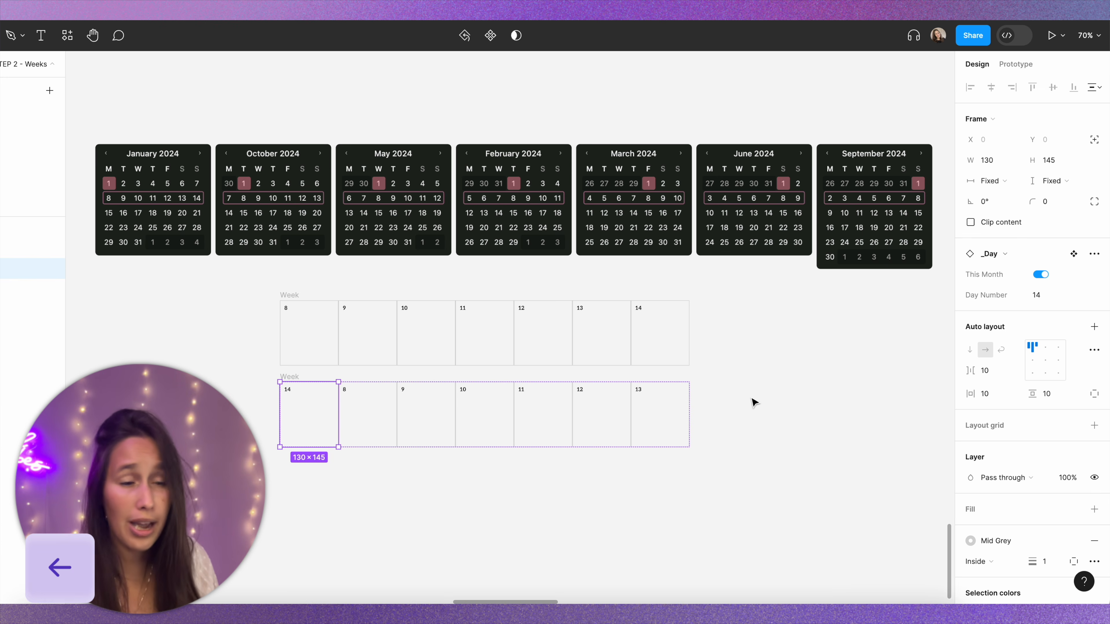
click(1051, 299)
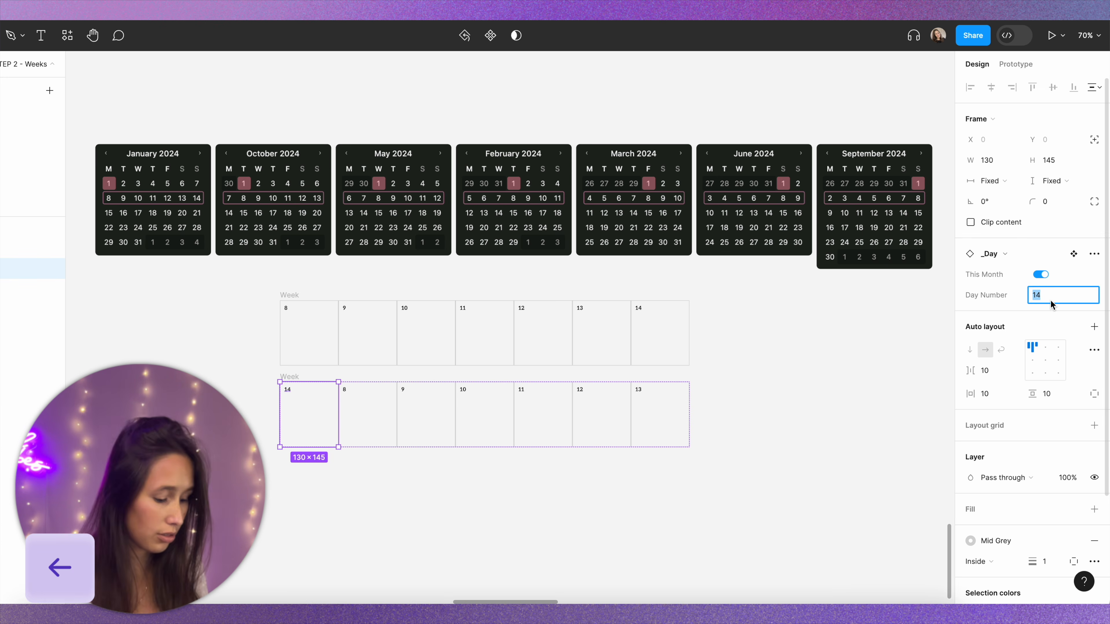
text(7)
key(Return)
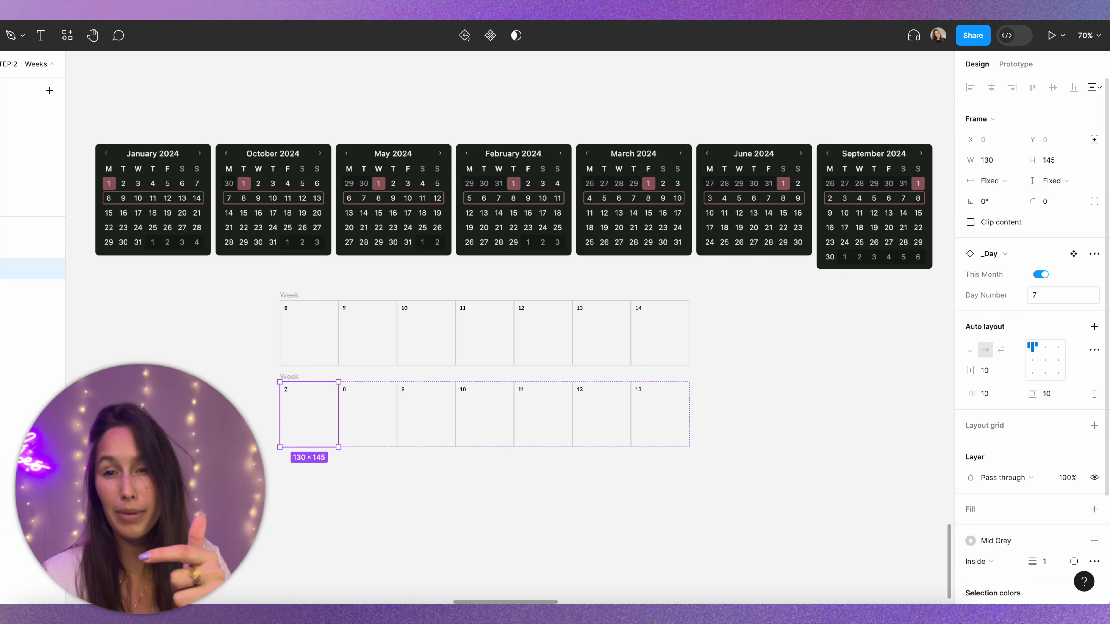
click(239, 389)
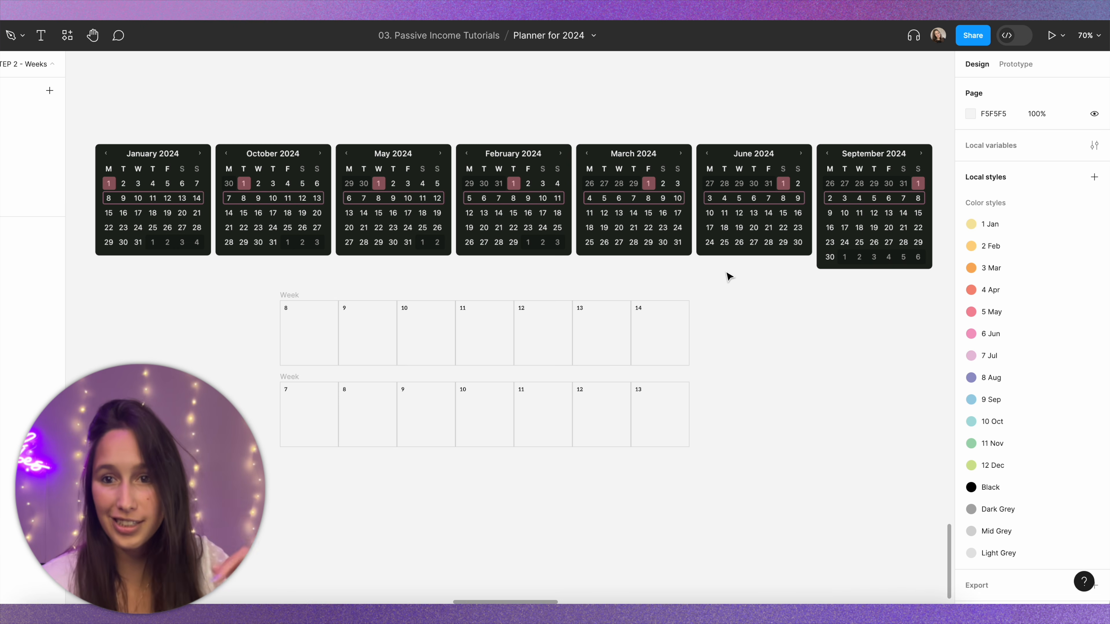
Step: Build a 6–12 week below from a copy of the 7–13 week, moving its last day first and renumbering it 6
drag(299, 379, 300, 467)
double_click(634, 491)
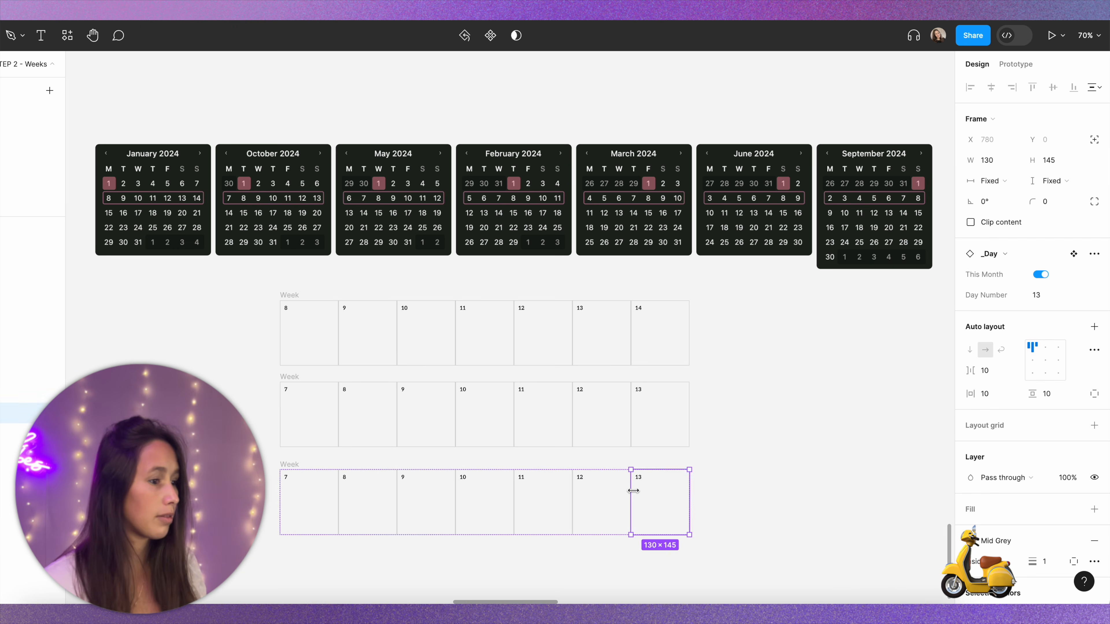
drag(634, 491, 308, 491)
click(1064, 296)
text(6)
key(Return)
click(743, 290)
Step: Build a 5–11 week below from a copy of the 6–12 week, moving its last day first and renumbering it 5
scroll(743, 291, down, 5)
drag(282, 271, 281, 359)
click(742, 385)
drag(662, 402, 308, 401)
click(1036, 295)
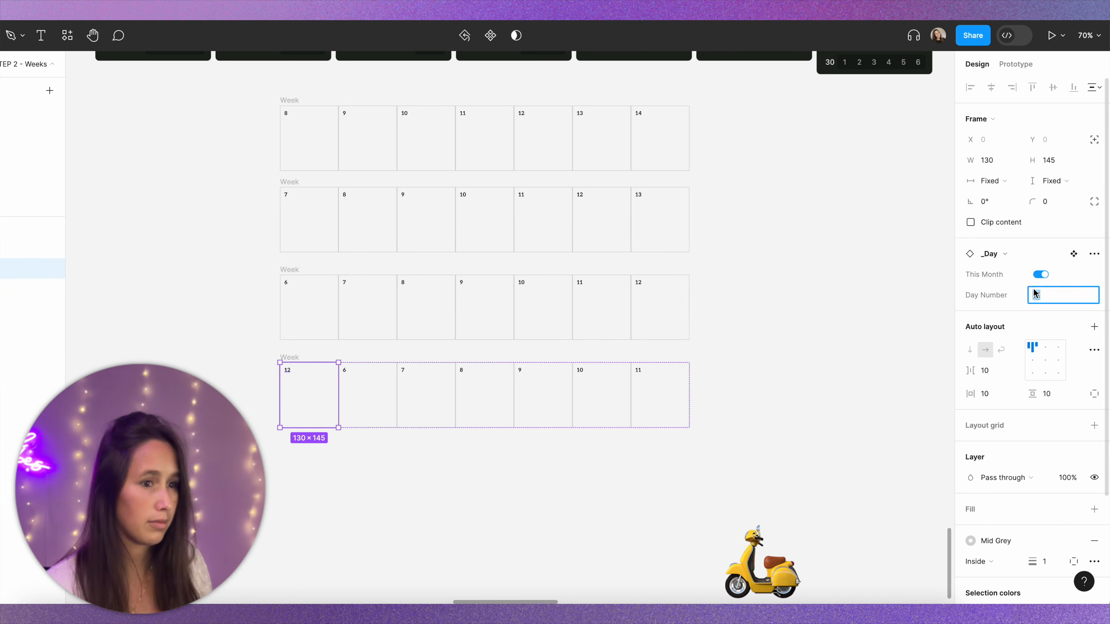
text(5)
click(742, 327)
Step: Build a 4–10 week below from a copy of the 5–11 week, moving its last day first and renumbering it 4
click(660, 500)
drag(284, 358, 312, 566)
key(Left)
key(Left)
key(Left)
key(Left)
key(Left)
key(Left)
click(1036, 295)
text(4)
Step: Build a 3–9 week below from a copy of the 4–10 week, moving its last day first and renumbering it 3
click(290, 439)
click(650, 569)
key(Left)
key(Left)
key(Left)
key(Left)
key(Left)
key(Left)
click(1037, 296)
text(3)
key(Return)
click(742, 393)
scroll(743, 393, down, 6)
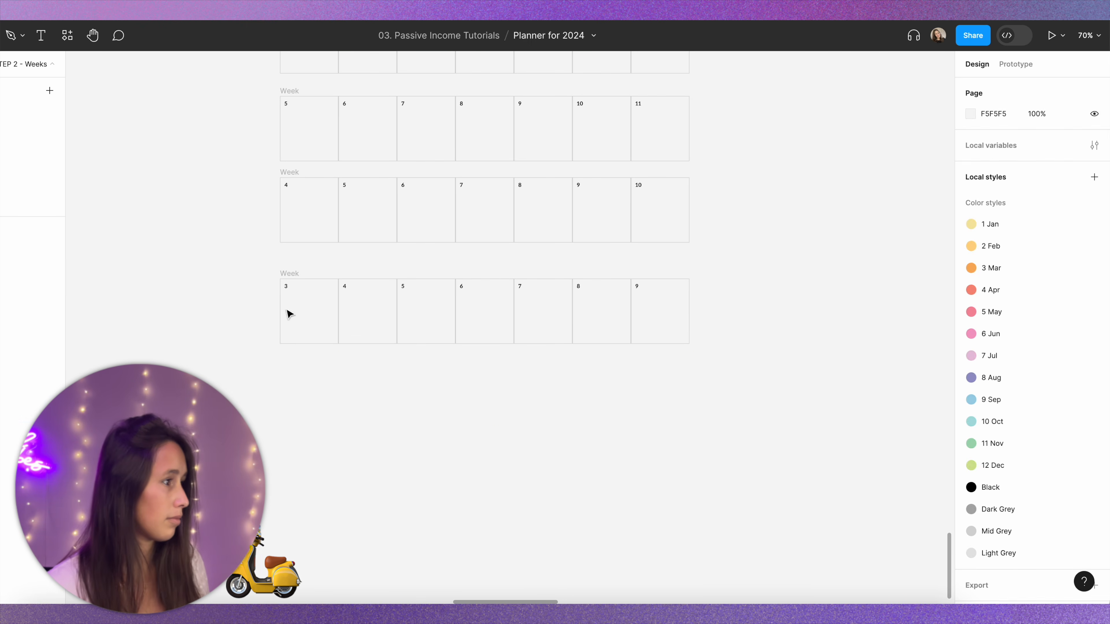
Step: Copy the 3–9 week below for the 2–8 week, and batch-rename all seven Week frames to single-digit descending numbers ending at 1
drag(288, 274, 288, 351)
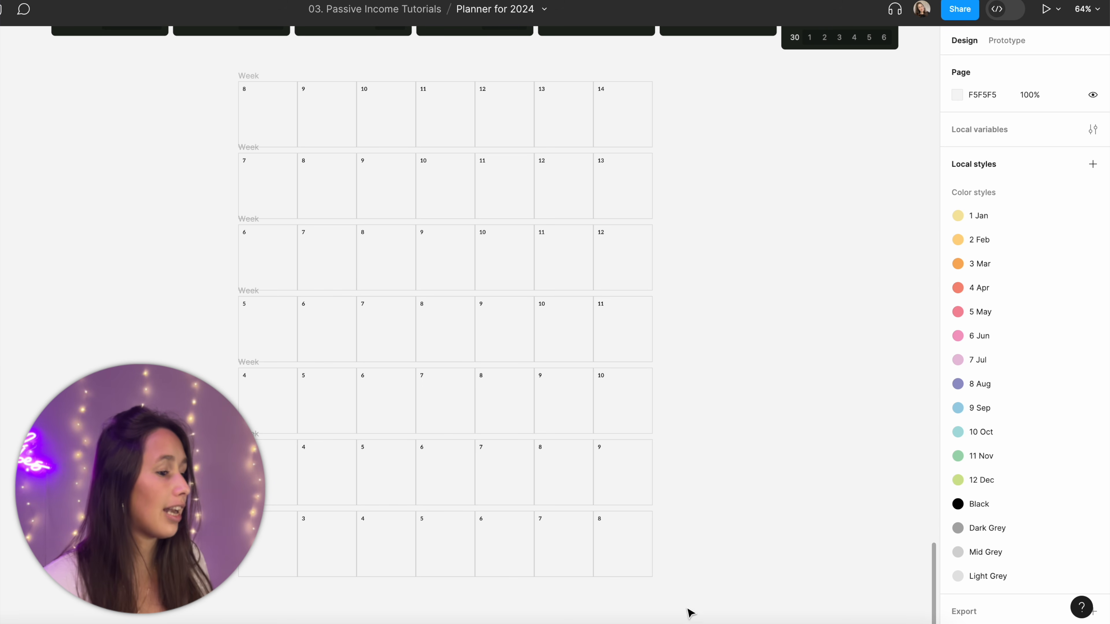
drag(686, 609, 211, 77)
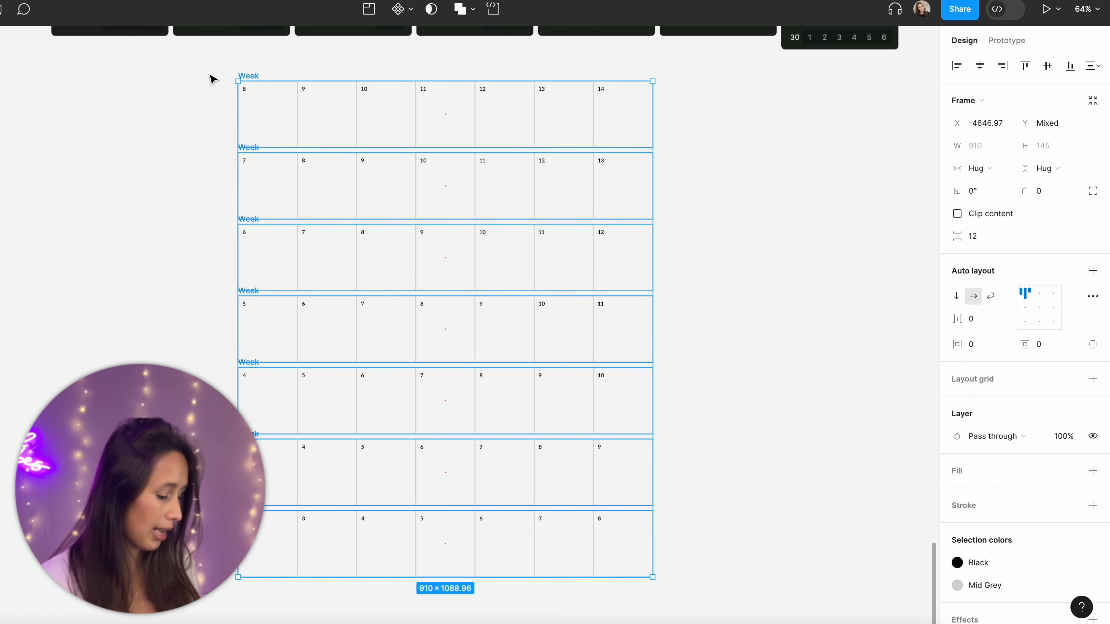
key(super+r)
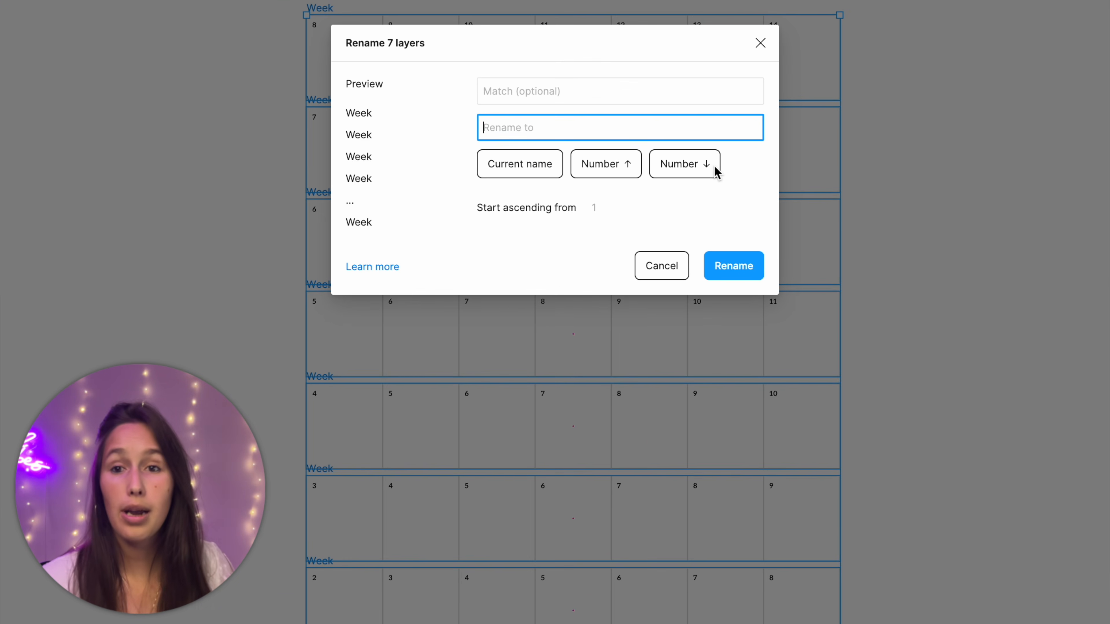
click(715, 171)
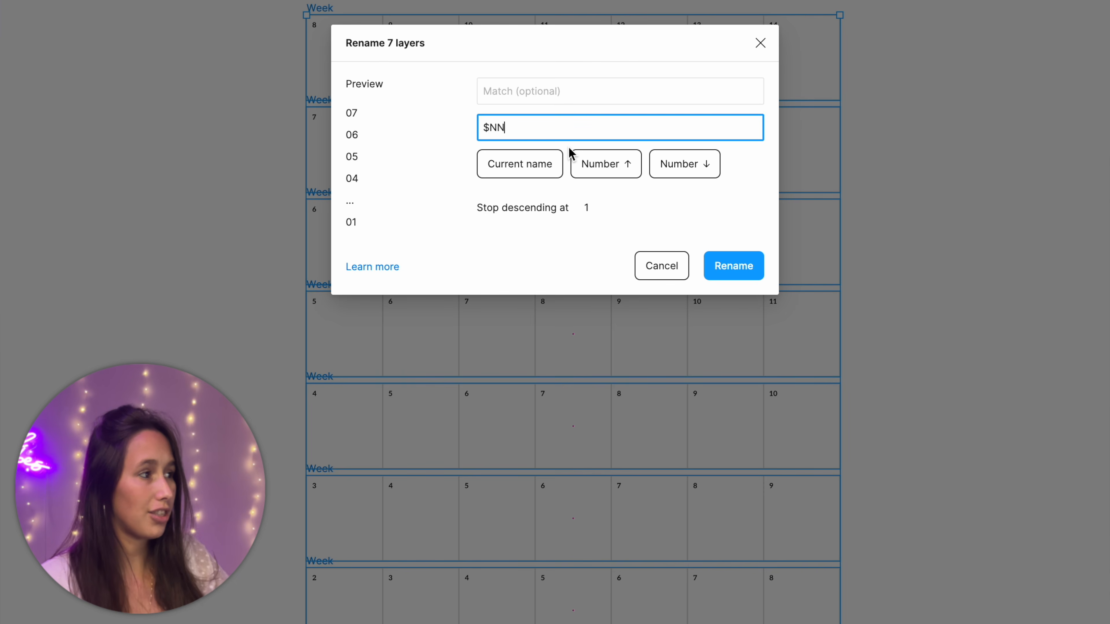
key(BackSpace)
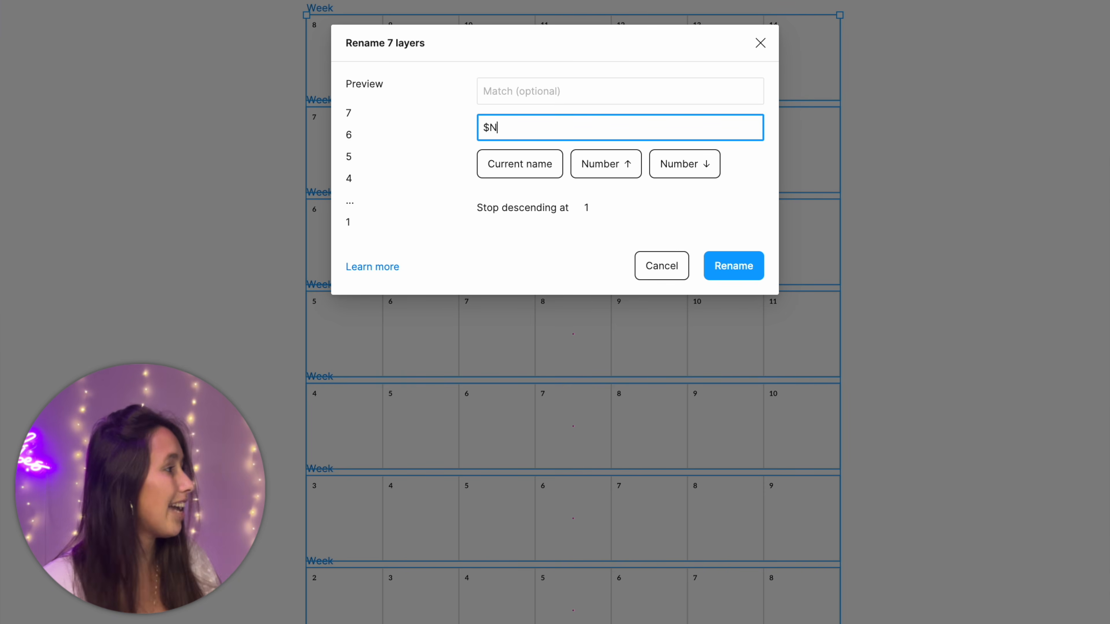
key(Return)
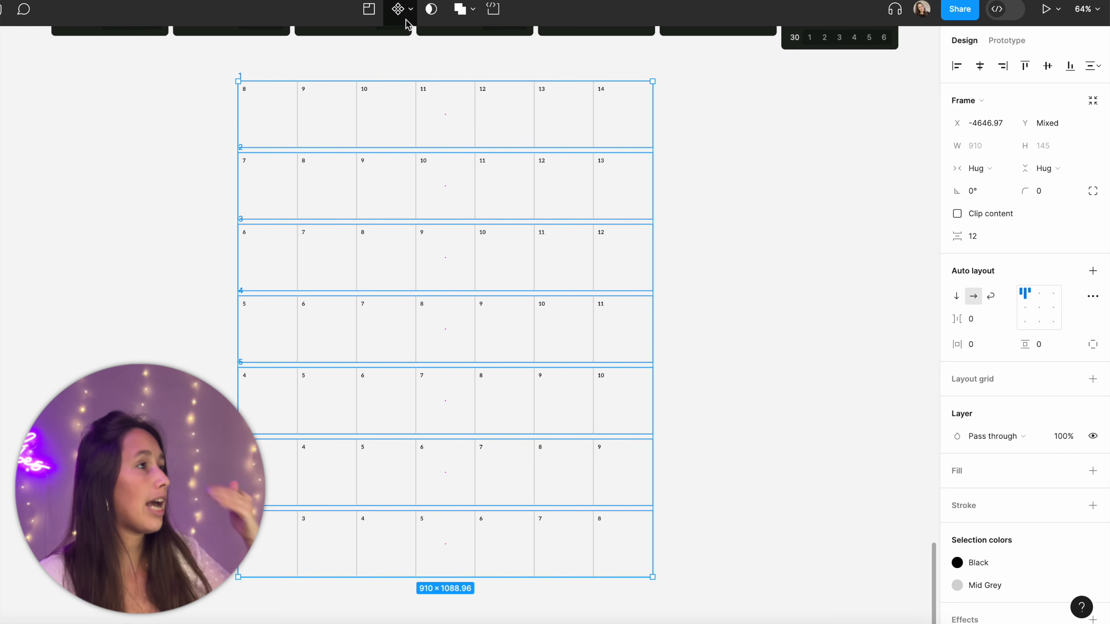
Step: Combine the seven numbered week frames into a component set and rename its variant property Configuration
click(413, 13)
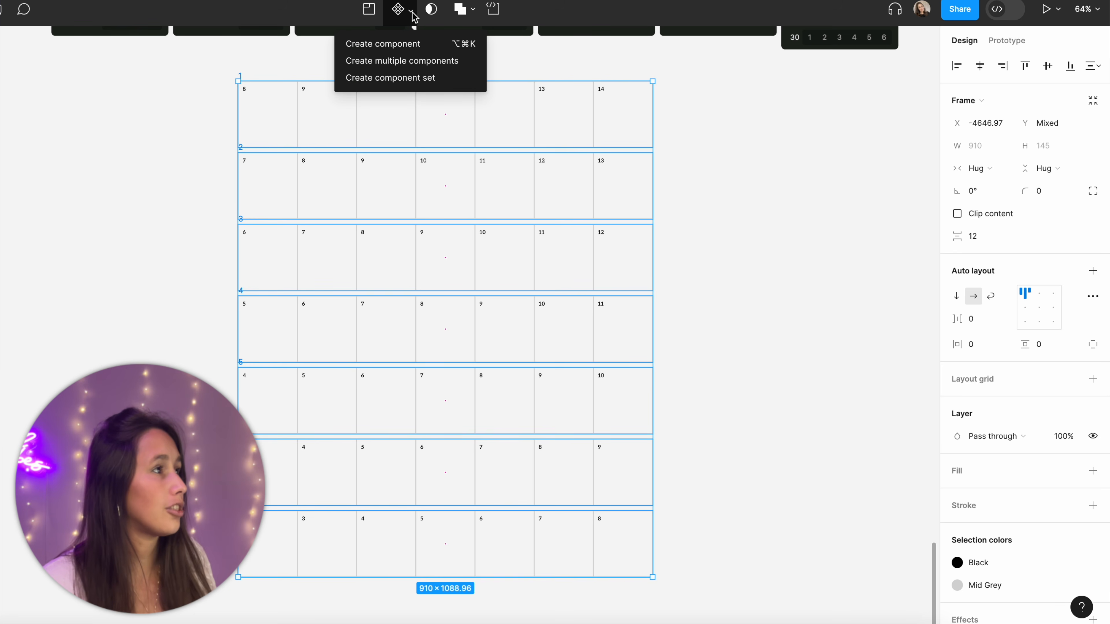
click(429, 86)
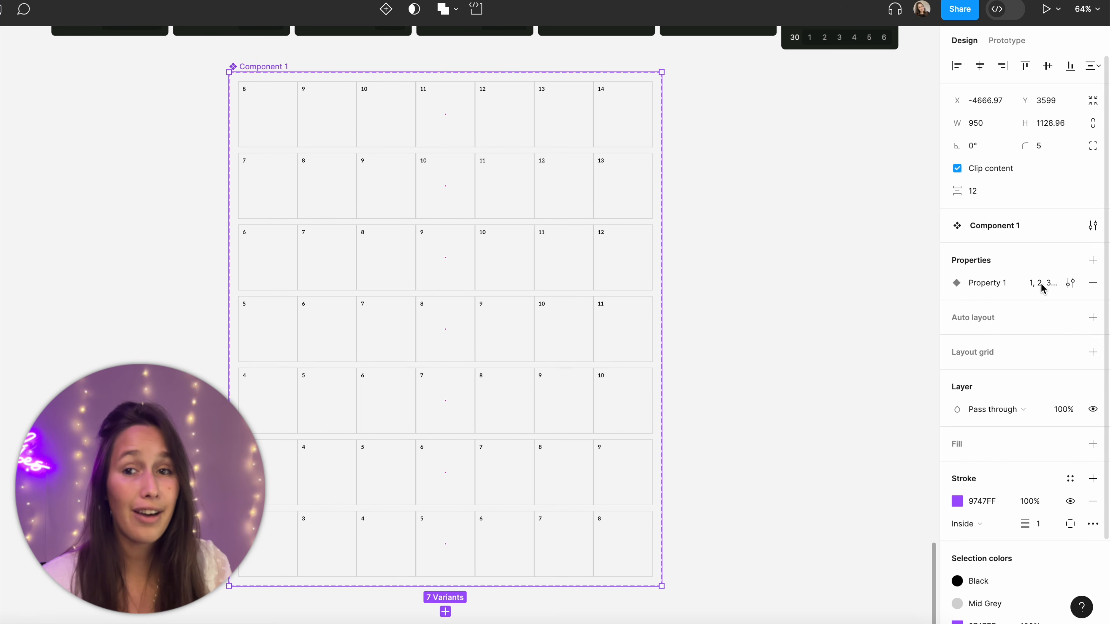
double_click(993, 289)
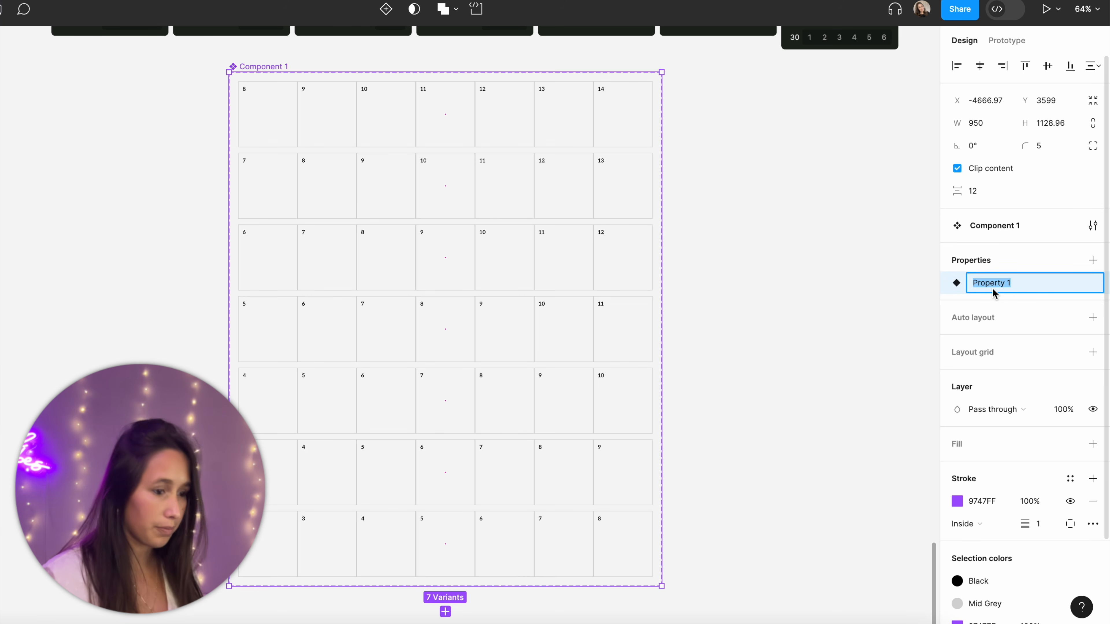
text(Configurat)
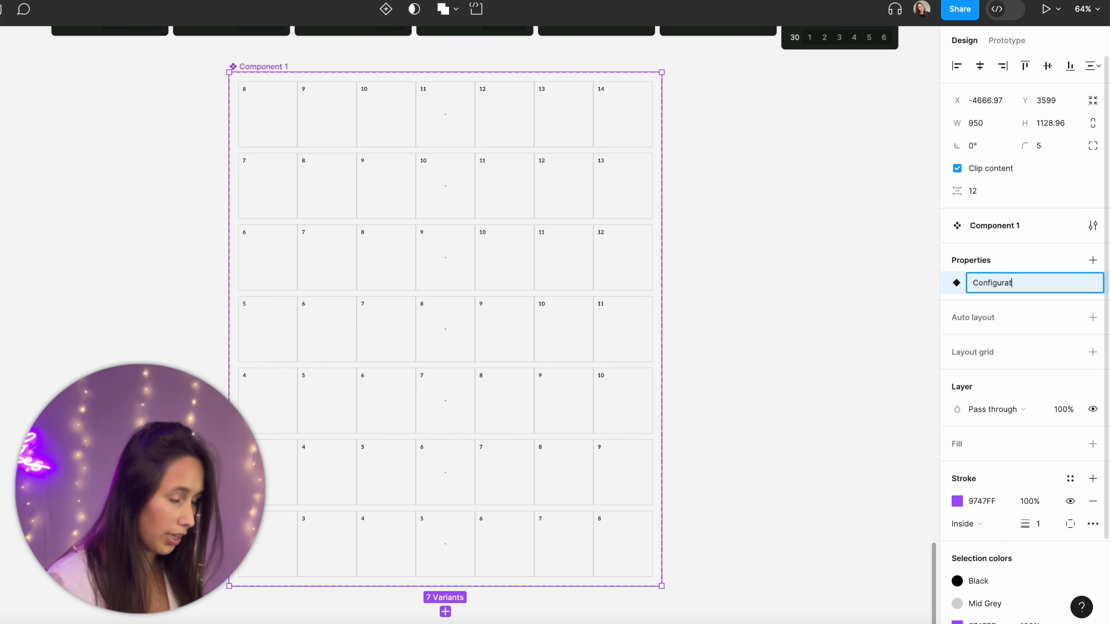
text(ion)
key(Return)
click(778, 275)
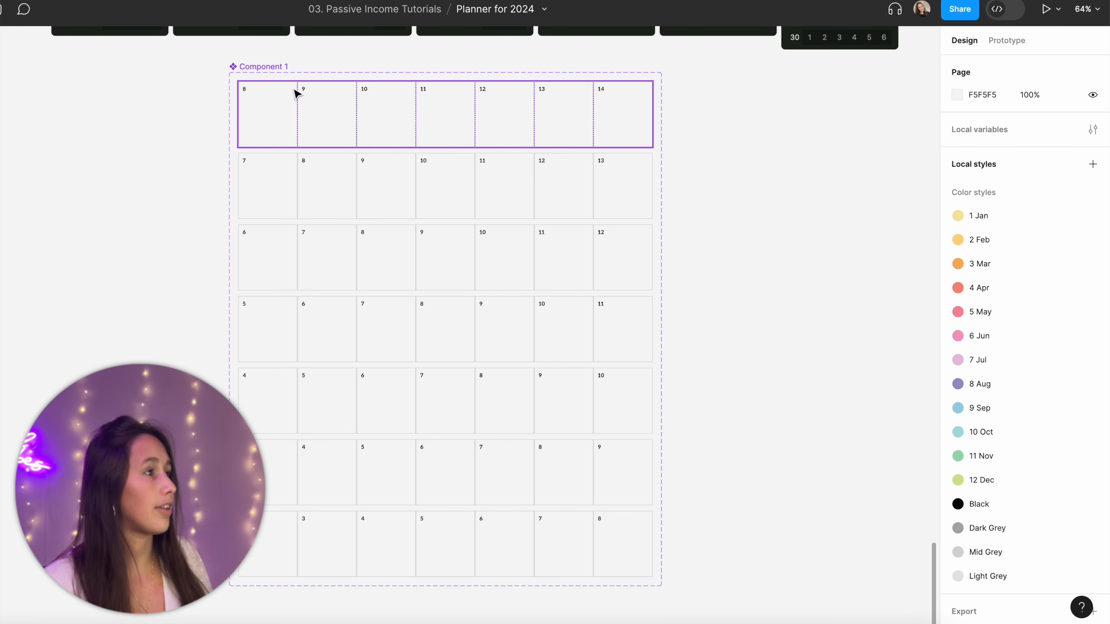
Step: Check the Configuration values of the first three variants against the calendars, and rename the component set Week 2
click(381, 146)
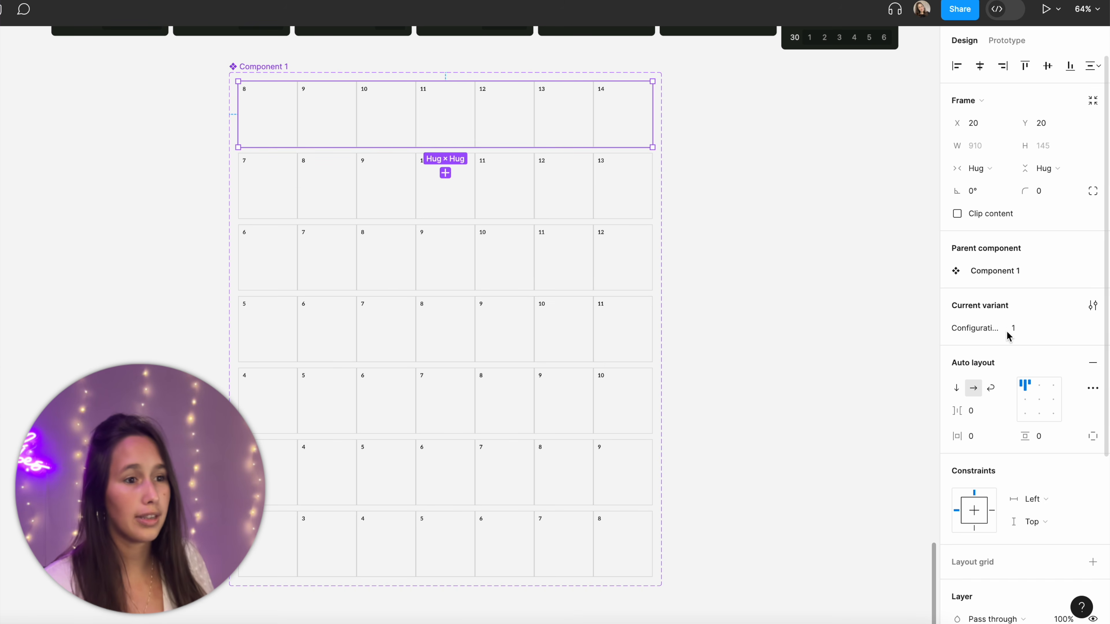
scroll(47, 132, up, 5)
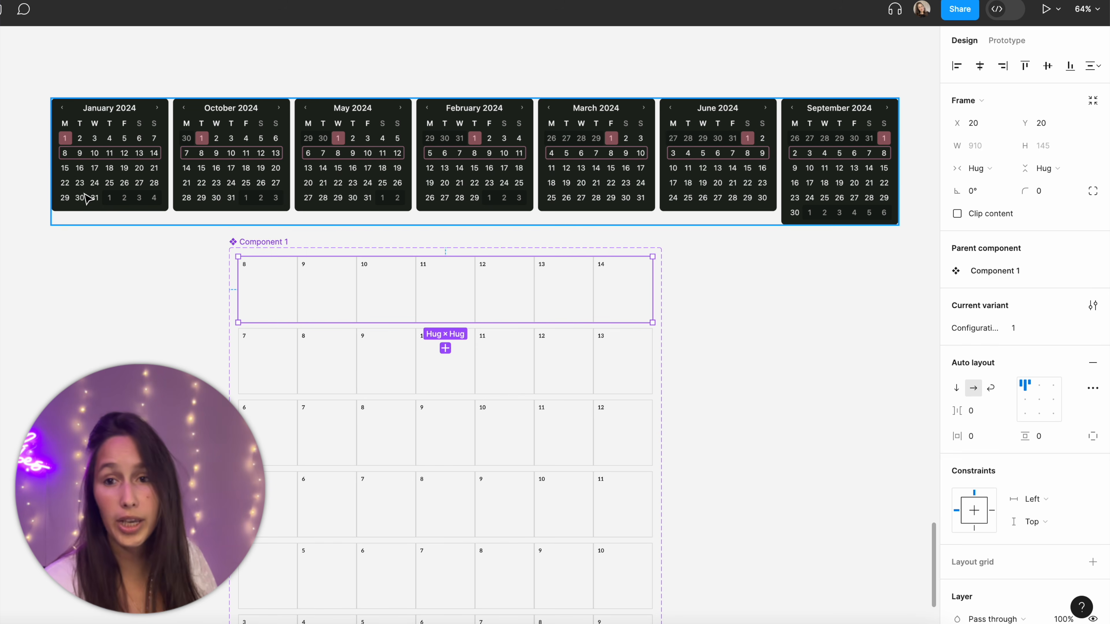
click(316, 367)
click(359, 432)
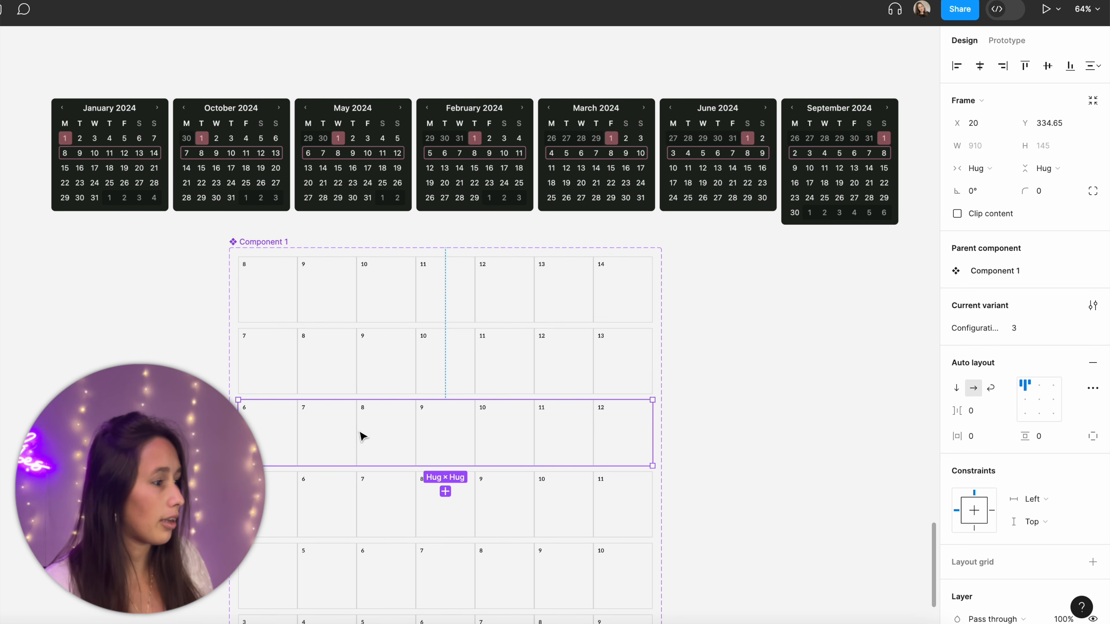
double_click(275, 241)
text(Week )
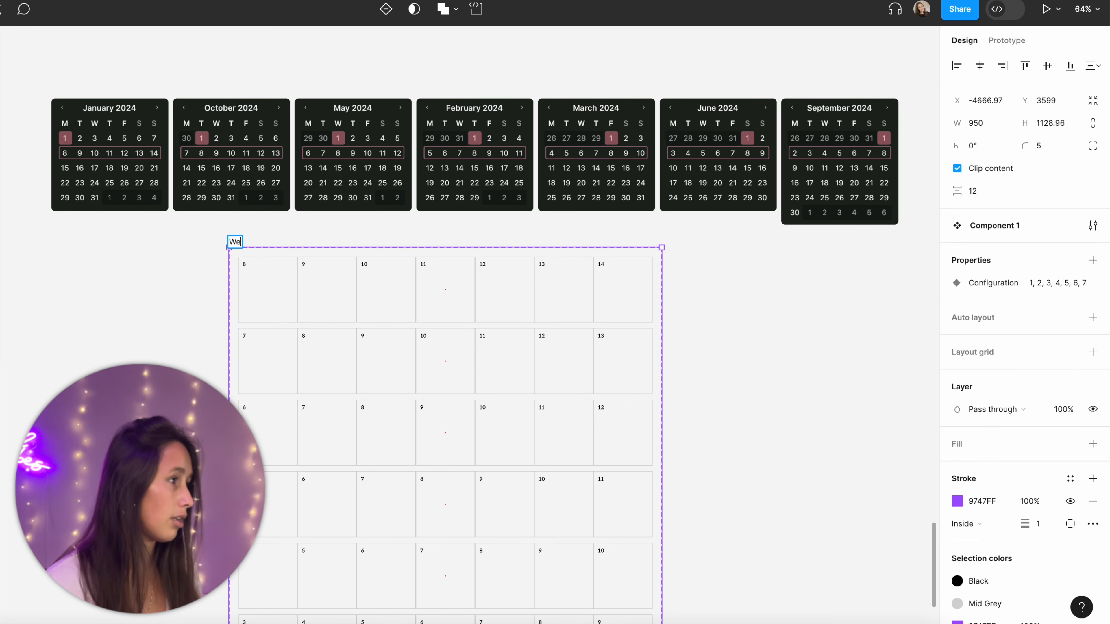
text(2)
key(Return)
click(193, 298)
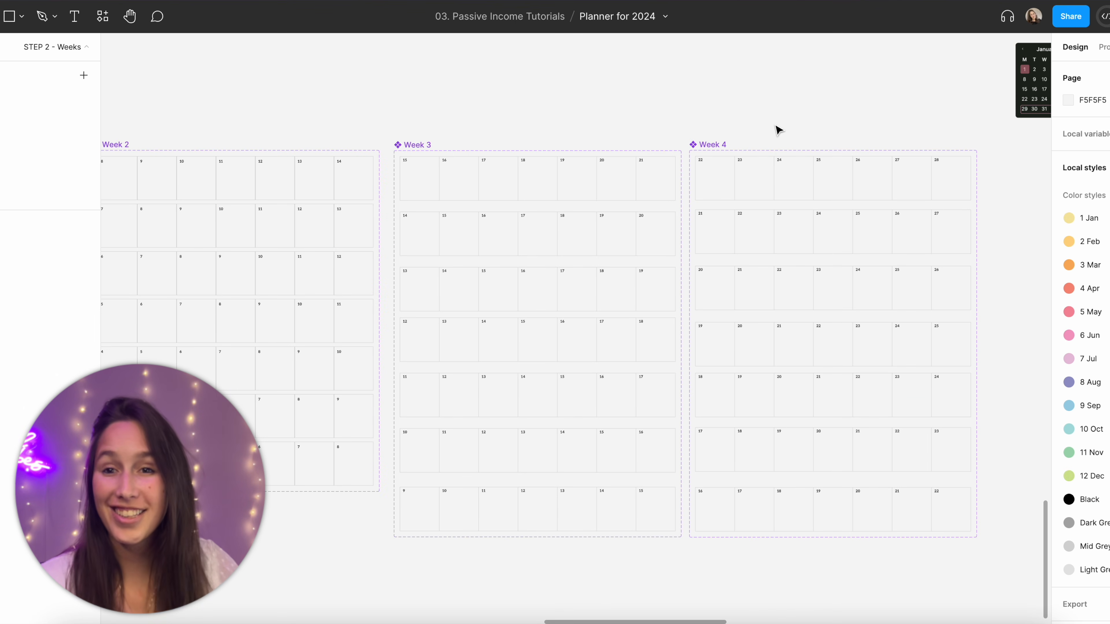
Step: Review the Week 2, Week 3 and Week 4 component sets and the reference calendars outlining each month's fifth week
scroll(473, 252, left, 2)
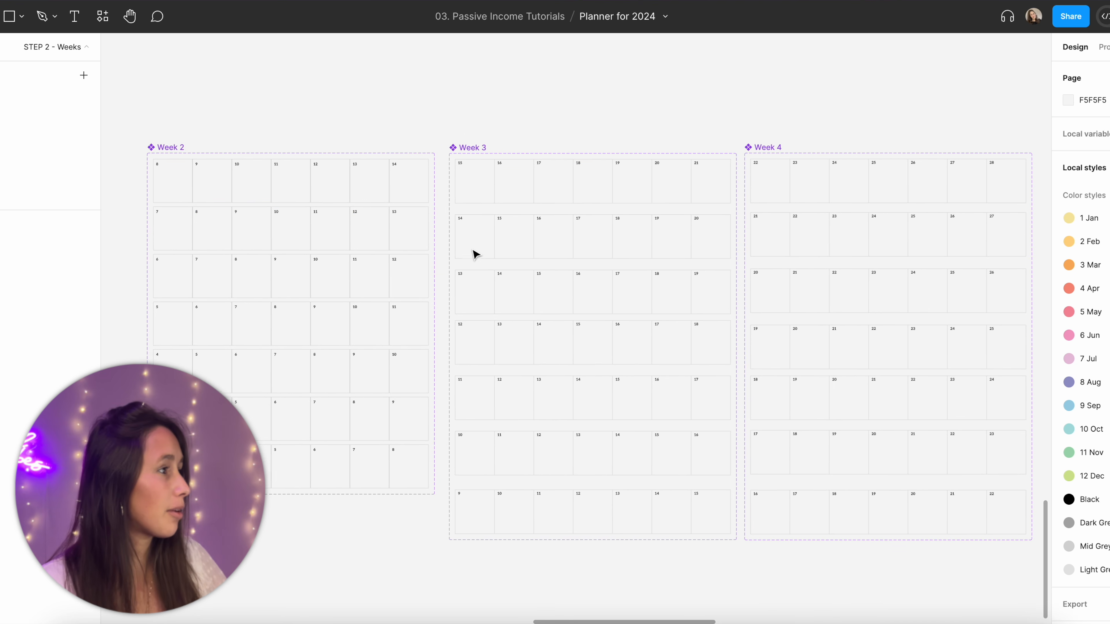
scroll(426, 215, up, 5)
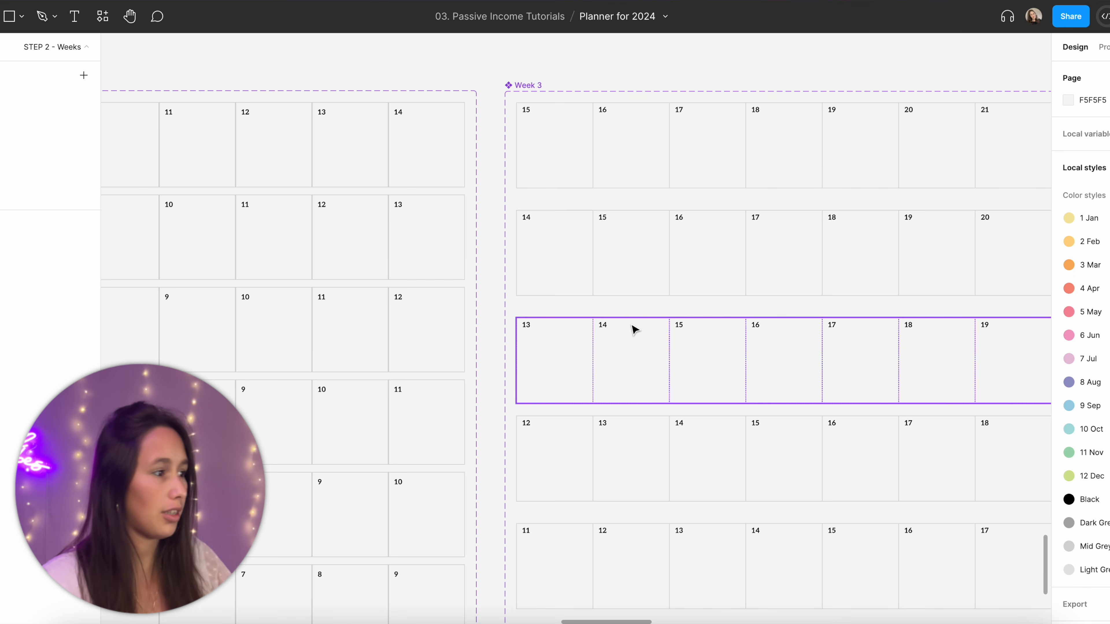
scroll(634, 328, right, 10)
scroll(635, 329, right, 10)
scroll(634, 328, up, 5)
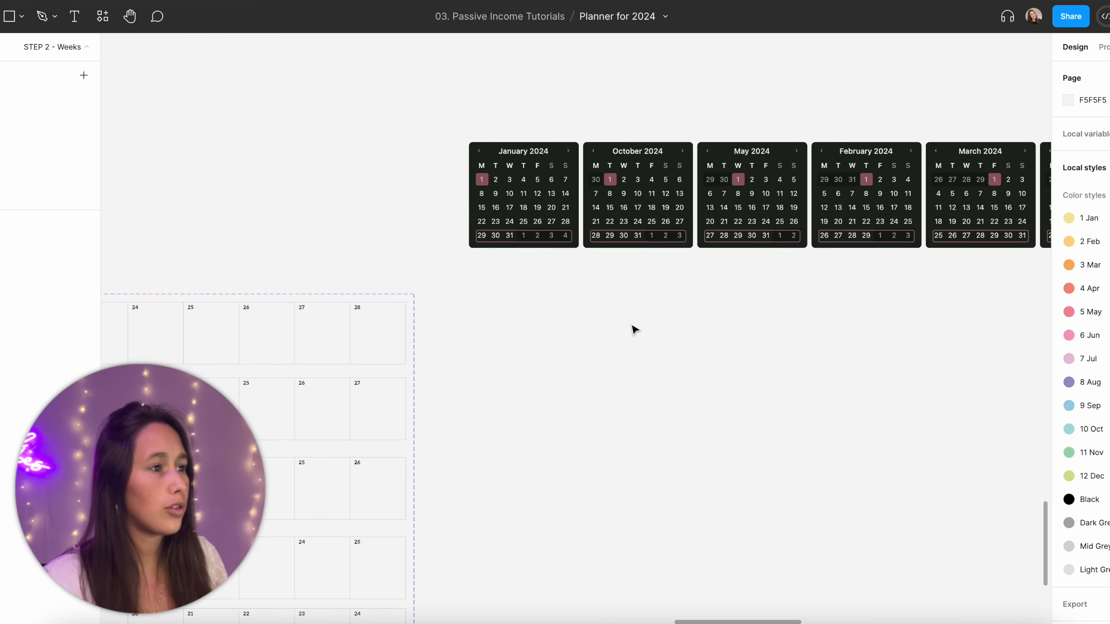
scroll(634, 329, right, 3)
scroll(634, 329, up, 1)
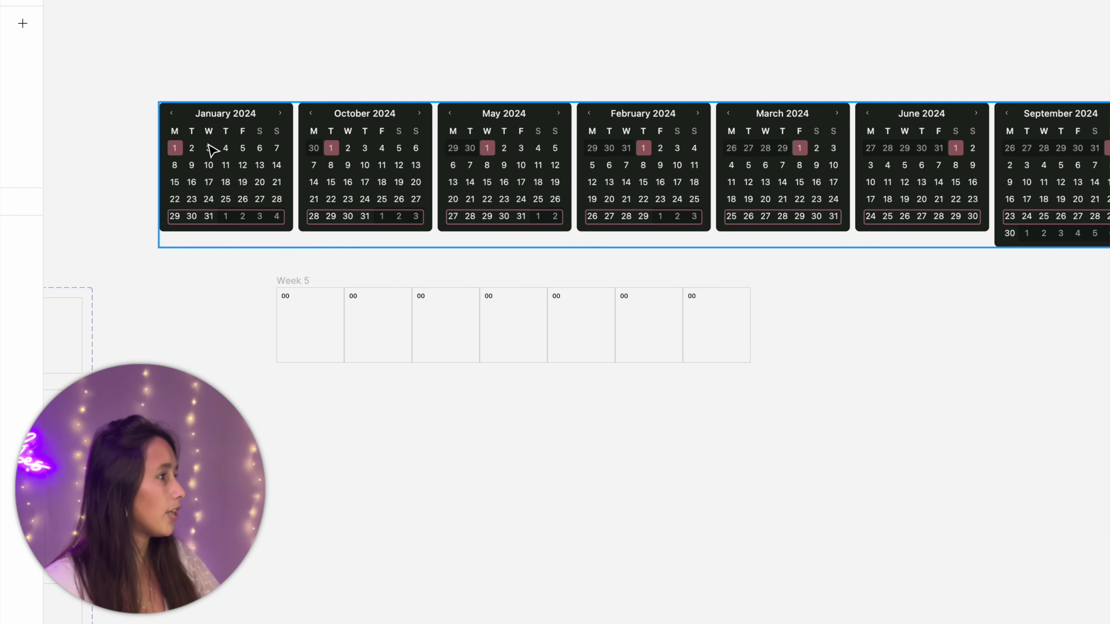
Step: Set the Day Number of the first three days in the Week 5 frame to 29, 30 and 31
click(288, 315)
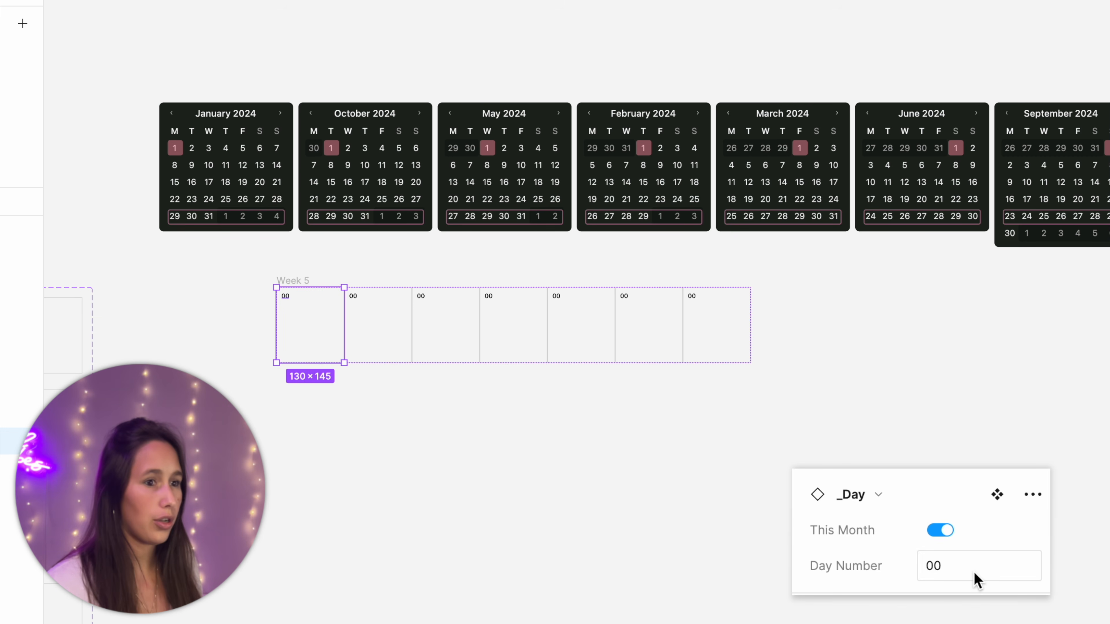
click(976, 576)
text(29)
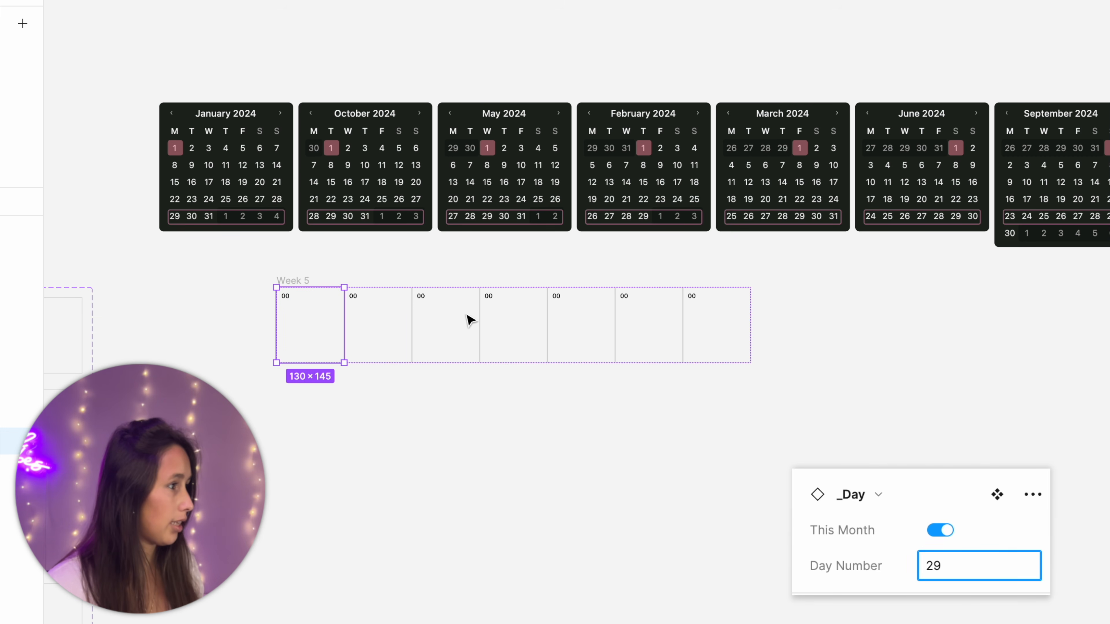
key(Return)
key(Tab)
click(990, 568)
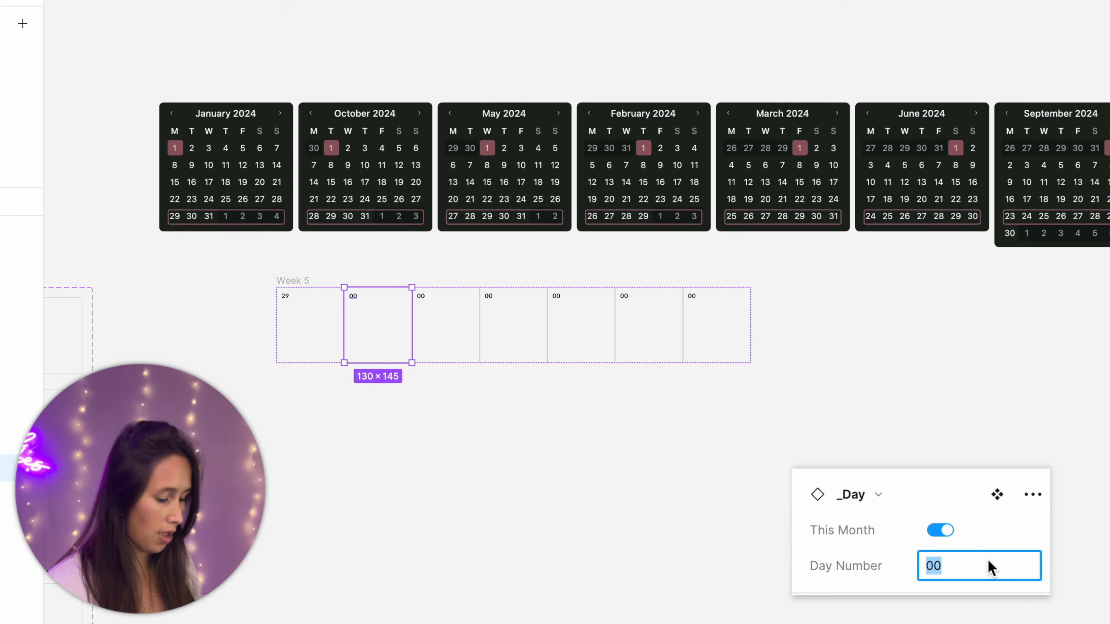
text(30)
key(Return)
key(Tab)
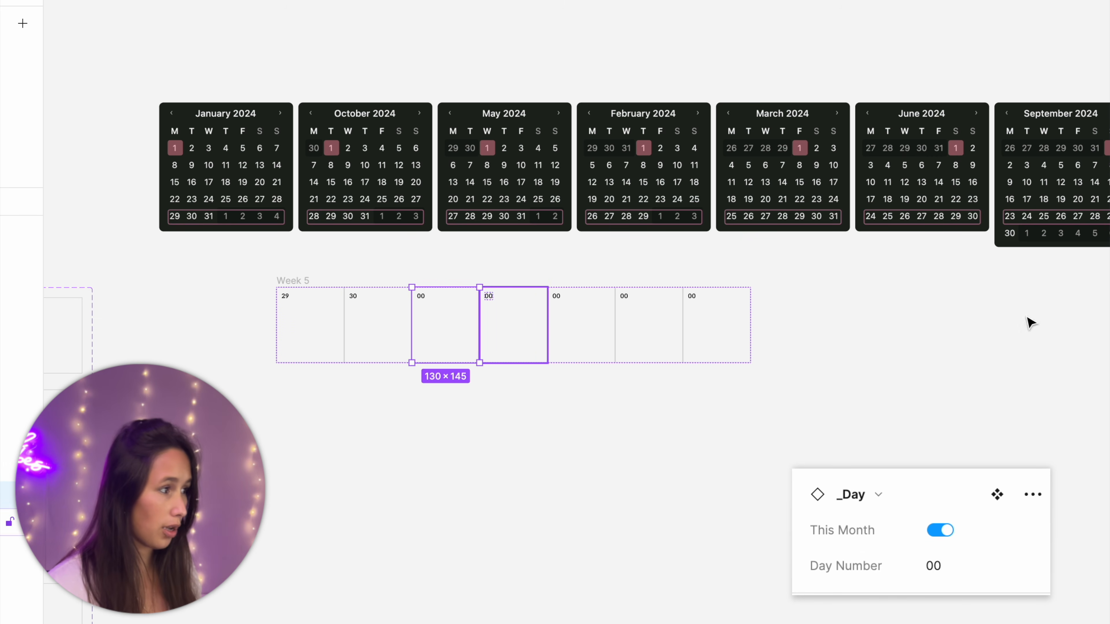
click(935, 566)
text(31)
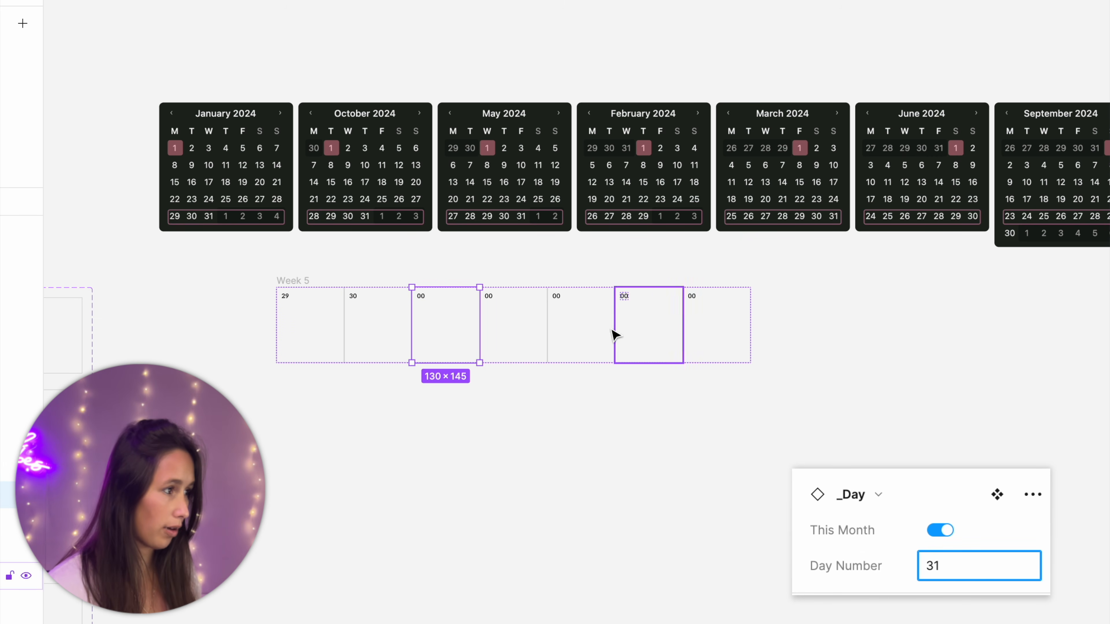
key(Return)
Step: Turn off This Month for the last four days of the Week 5 frame
key(Tab)
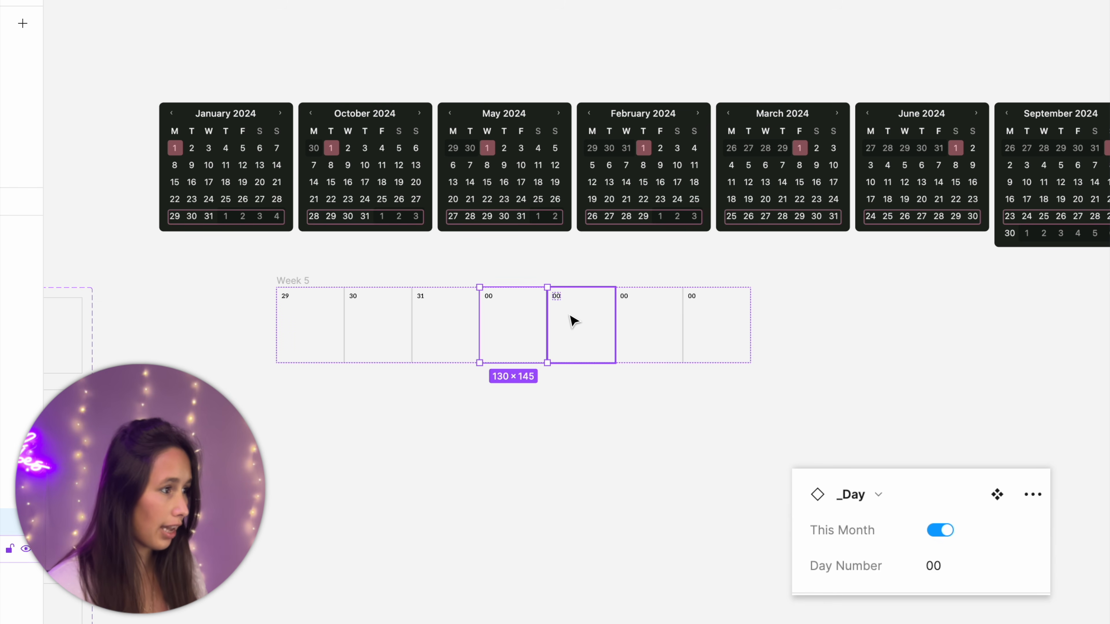
shift+click(589, 321)
shift+click(656, 317)
shift+click(726, 333)
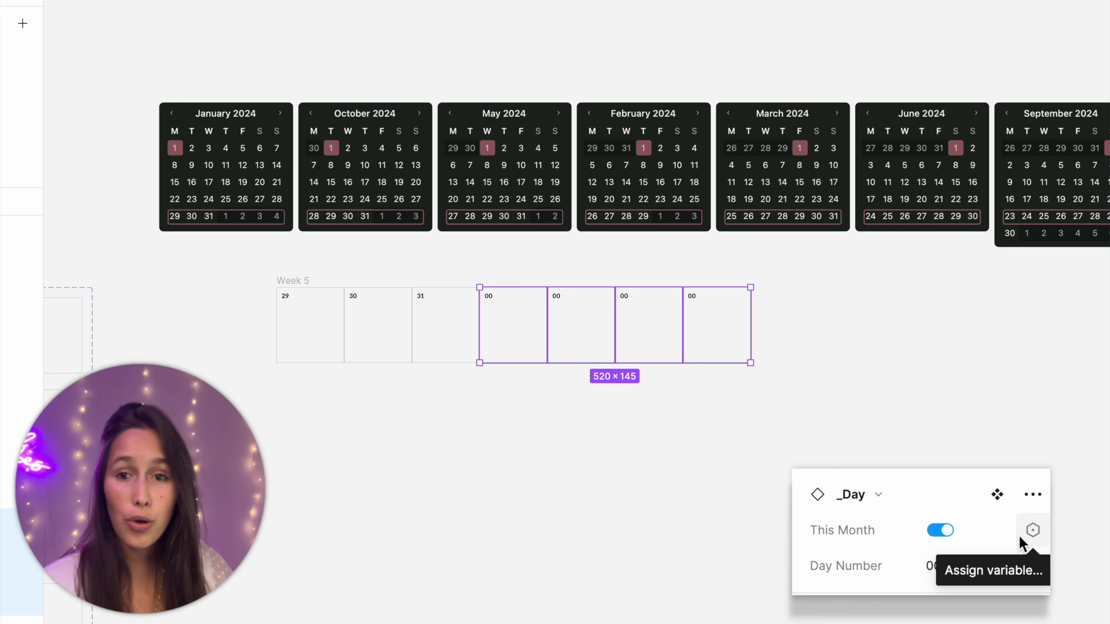
click(944, 532)
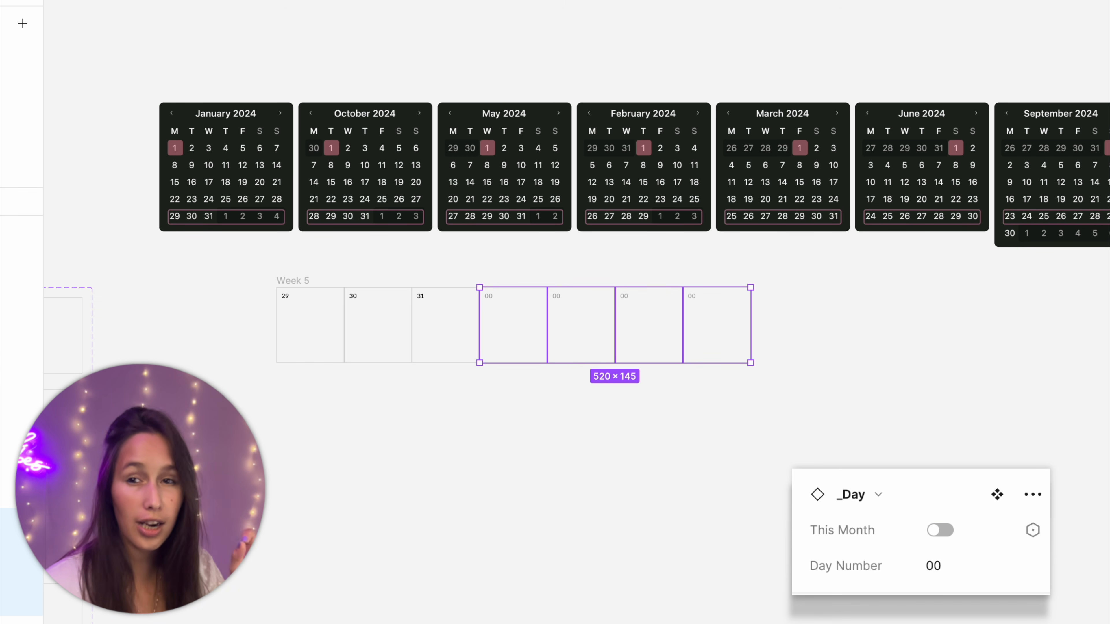
Step: Number the four greyed-out days at the end of the Week 5 frame 1, 2, 3 and 4
click(488, 304)
click(952, 568)
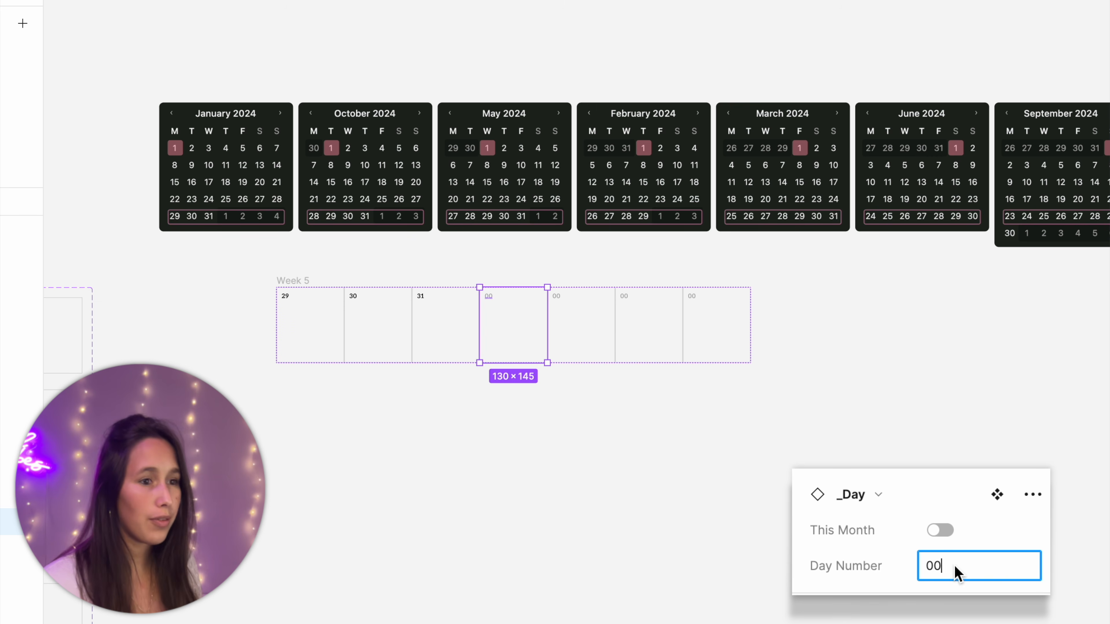
text(1)
click(596, 348)
click(933, 564)
text(2)
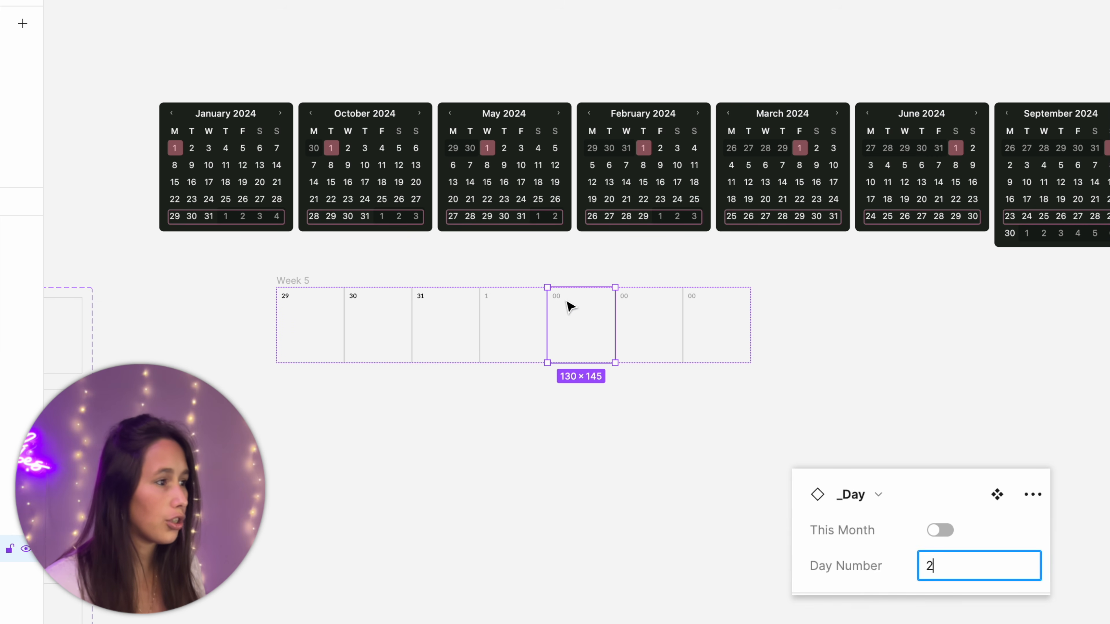
click(625, 296)
click(649, 319)
click(939, 566)
text(3)
click(695, 299)
click(695, 299)
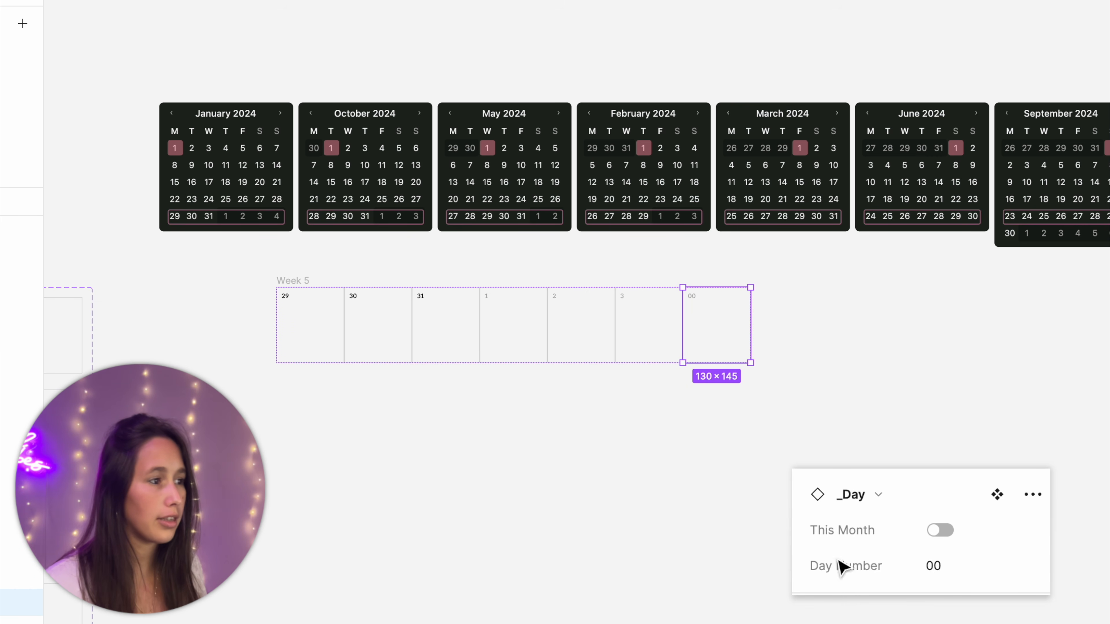
click(933, 565)
text(4)
click(1033, 345)
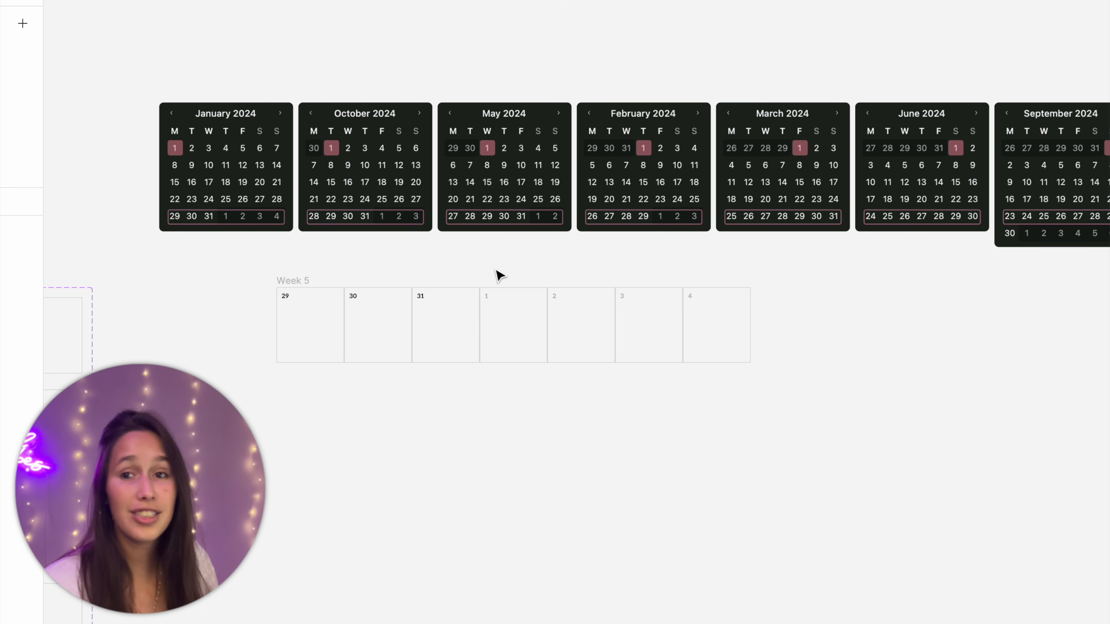
Step: Duplicate the Week 5 frame directly below and move the copy's last day to the start of the row
click(295, 284)
drag(337, 328, 324, 432)
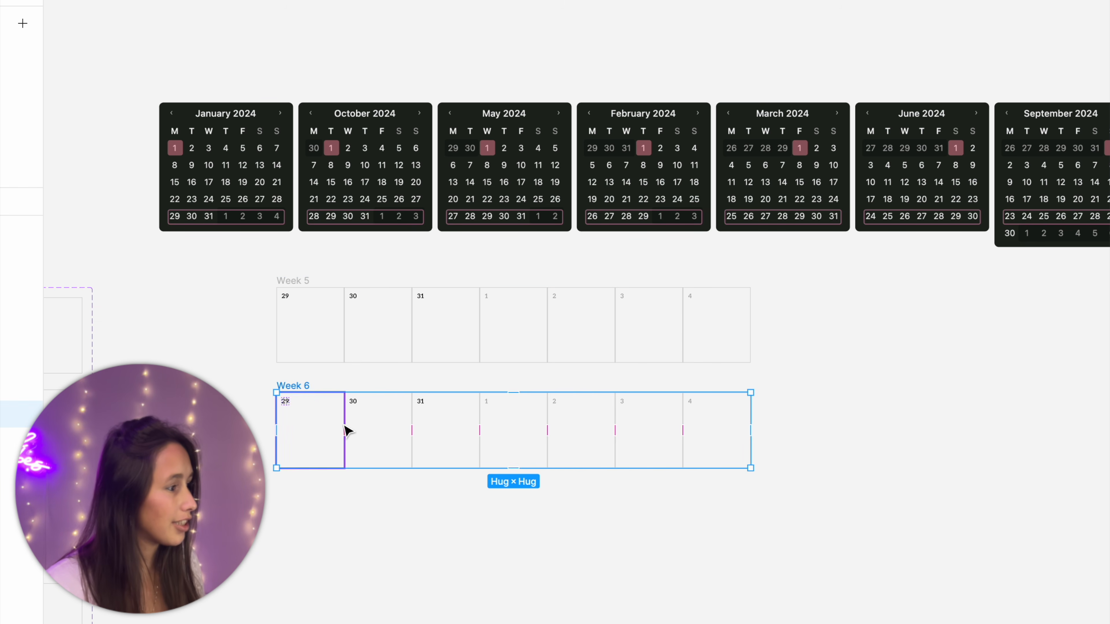
click(730, 422)
key(Left)
key(Left)
key(Left)
key(Left)
key(Left)
key(Left)
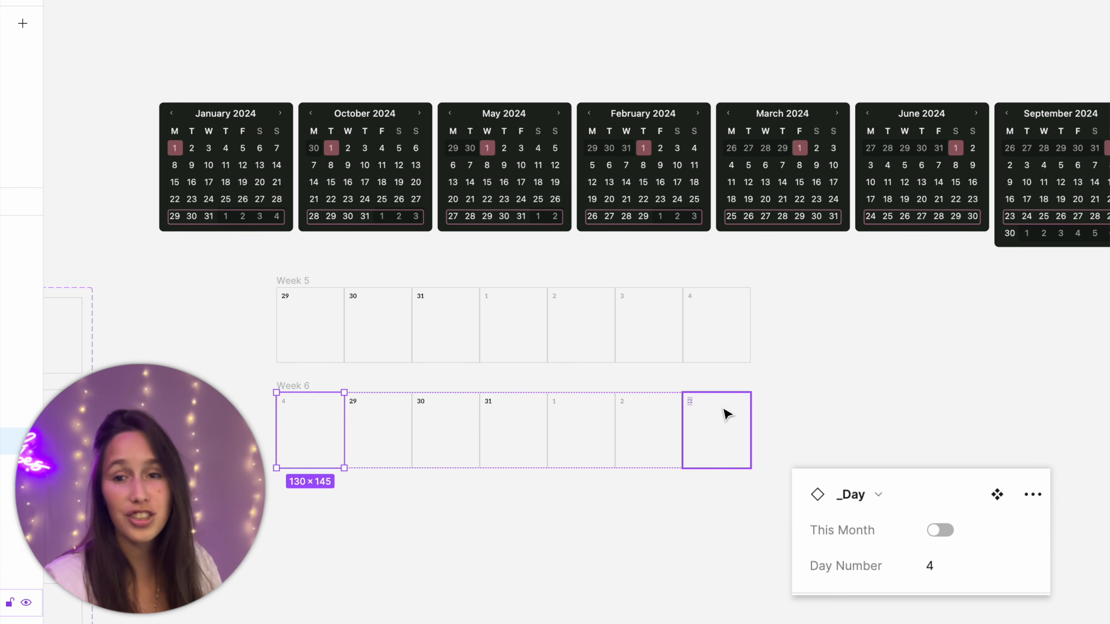
Step: Set the first day of the Week 6 frame to Day Number 28 and turn on This Month for it
click(954, 575)
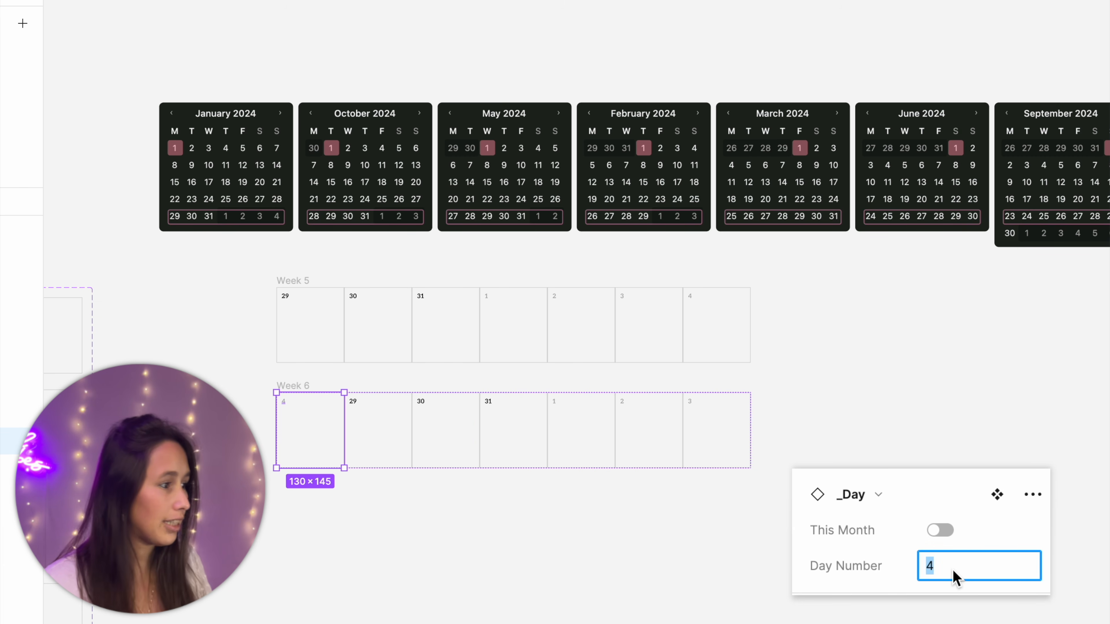
text(28)
key(Return)
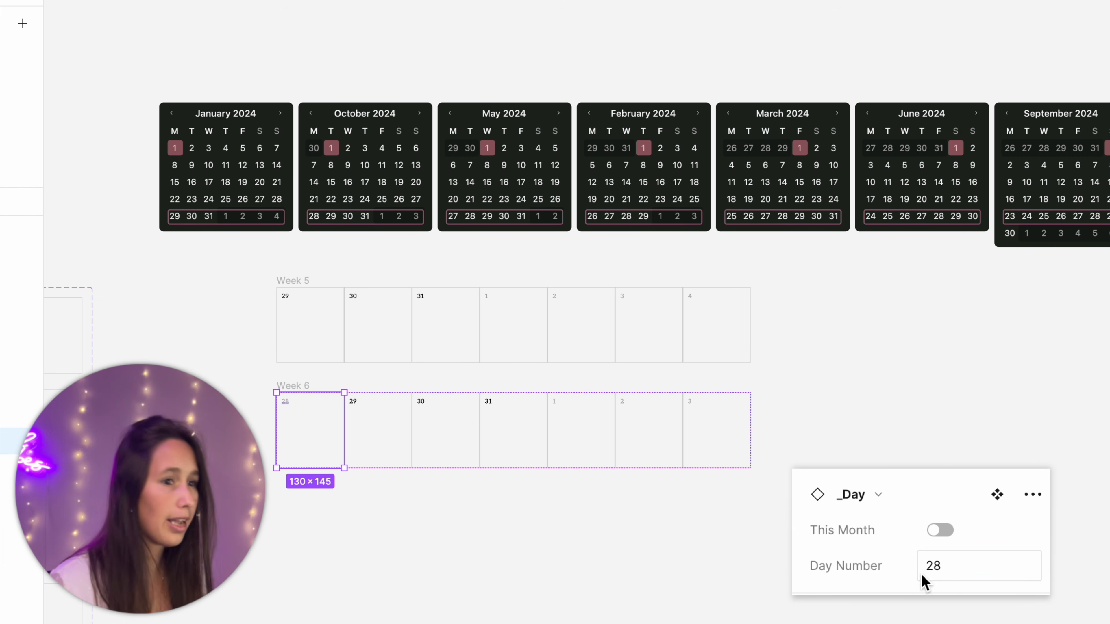
click(950, 531)
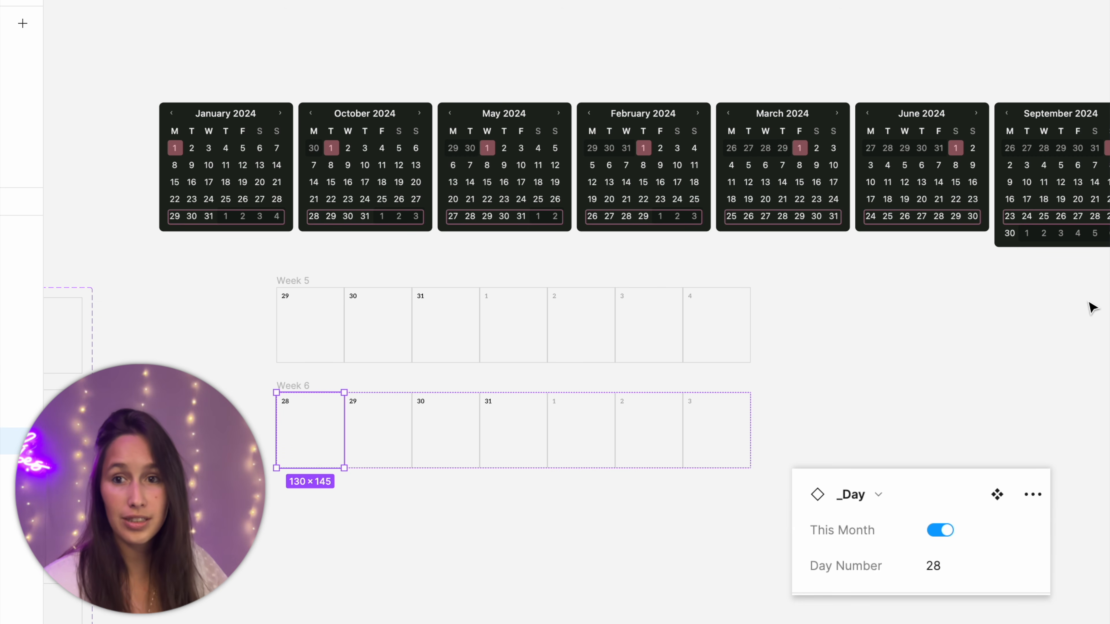
Step: Add copies of the Week 6 frame below it and make the Week 7 copy start on day 27
click(1046, 302)
drag(939, 304, 1029, 212)
drag(382, 294, 383, 564)
click(786, 428)
click(401, 428)
Step: Move the last day of the Week 8 frame to the start and make it current-month day 26
click(797, 516)
key(Left)
key(Left)
key(Left)
key(Left)
key(Left)
key(Left)
text(26)
Step: Move the last day of the Week 9 frame to the start and make it current-month day 25
click(792, 602)
key(Left)
key(Left)
key(Left)
key(Left)
key(Left)
key(Left)
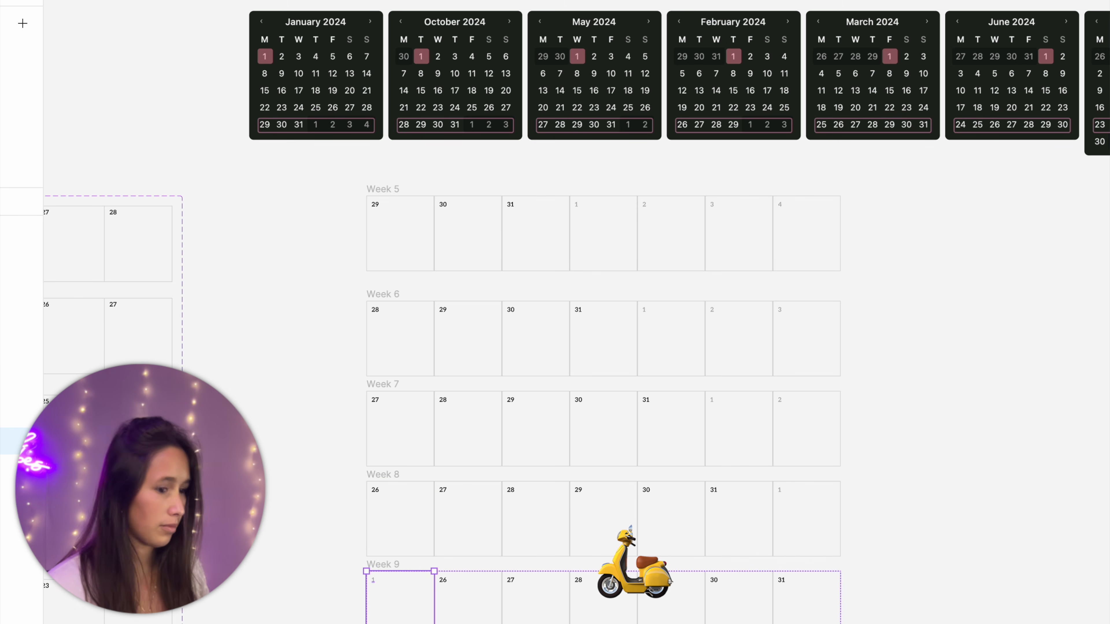
text(25)
Step: Duplicate the Week 9 frame below, move the copy's last day to the start and number it 24
scroll(528, 466, down, 6)
scroll(528, 466, left, 2)
click(446, 325)
drag(473, 359, 473, 456)
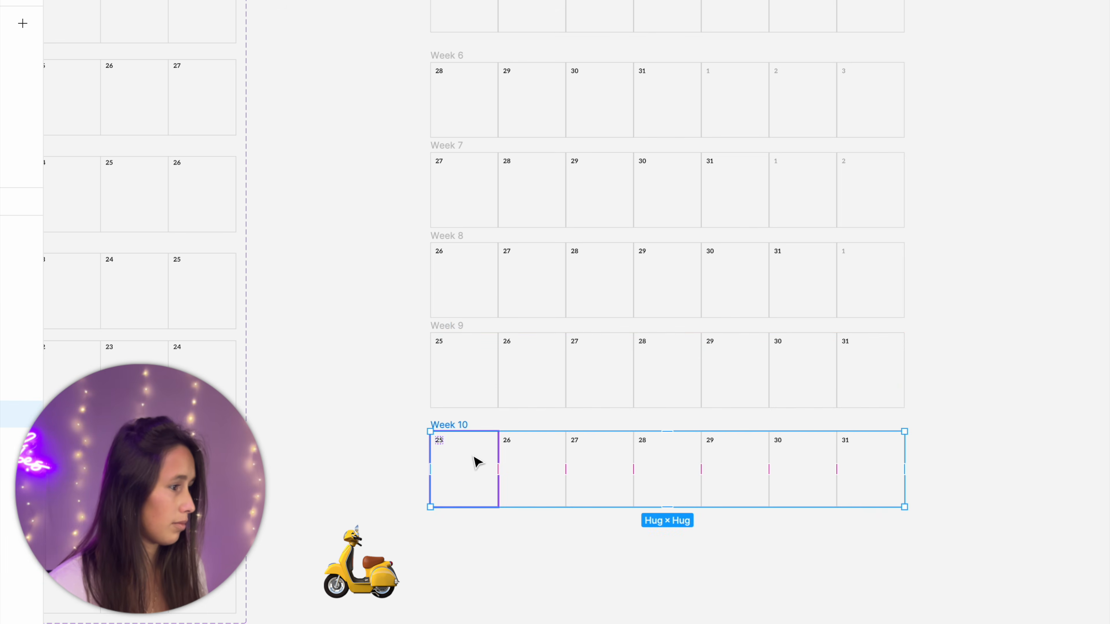
click(869, 469)
key(Left)
key(Left)
key(Left)
key(Left)
key(Left)
key(Left)
text(24)
Step: Duplicate the Week 10 frame below, move the copy's last day to the start and number it 23
click(449, 425)
drag(473, 495, 473, 586)
click(869, 559)
key(Left)
key(Left)
key(Left)
key(Left)
key(Left)
key(Left)
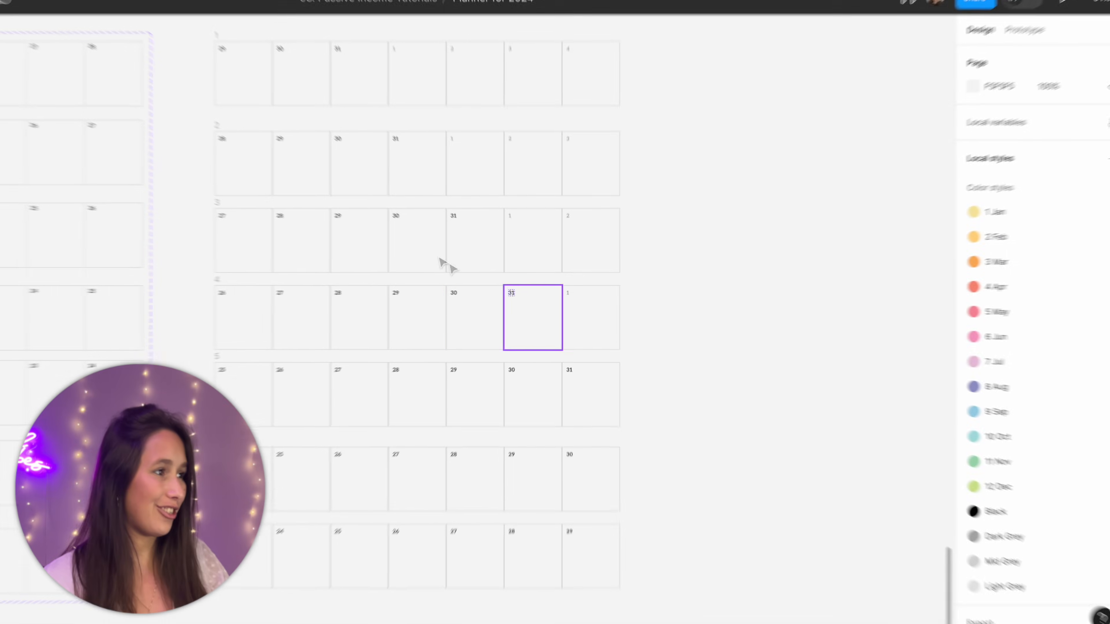
Step: Duplicate all seven week frames into a second column beside the originals
drag(206, 34, 670, 605)
drag(479, 378, 874, 372)
drag(792, 380, 652, 409)
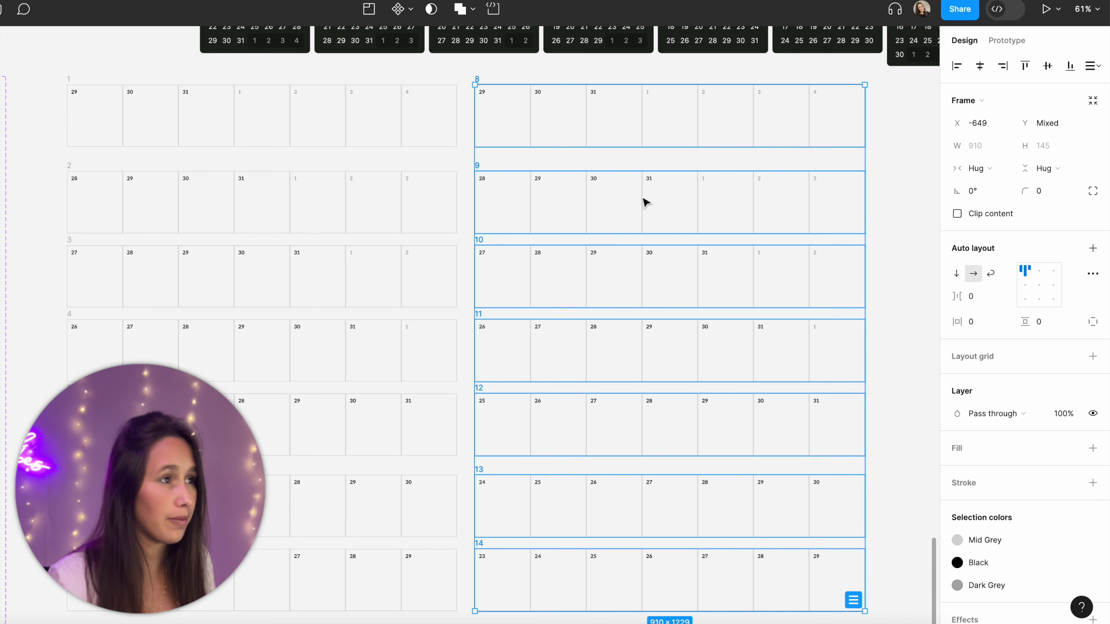
Step: Move the 31 days in the copied column to the end of their rows and turn off This Month for them
click(635, 120)
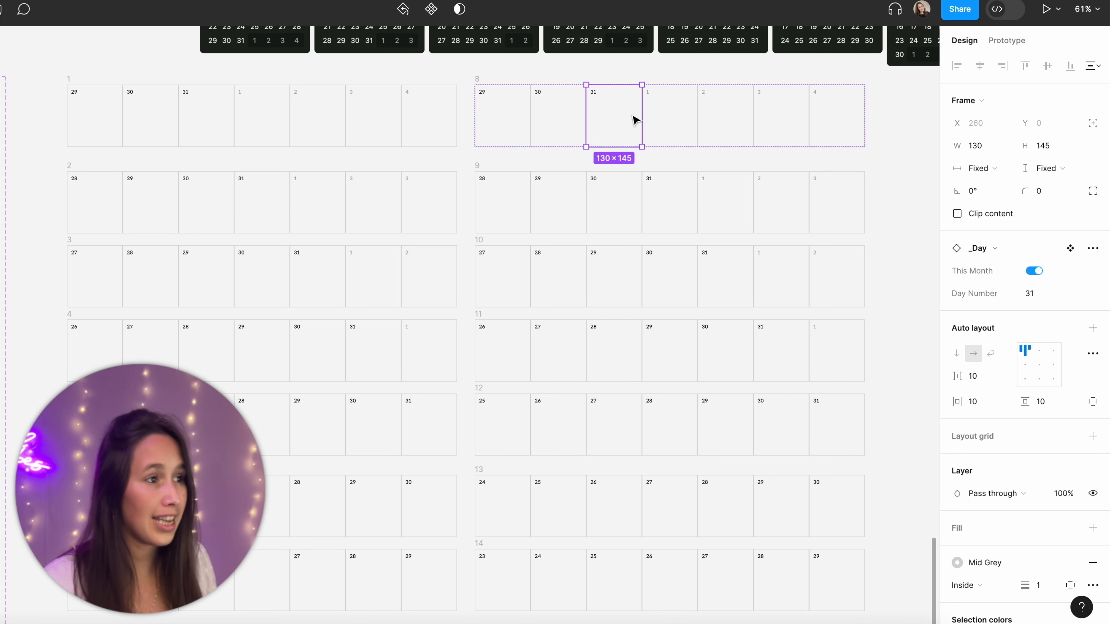
shift+click(653, 191)
shift+click(713, 284)
shift+click(798, 369)
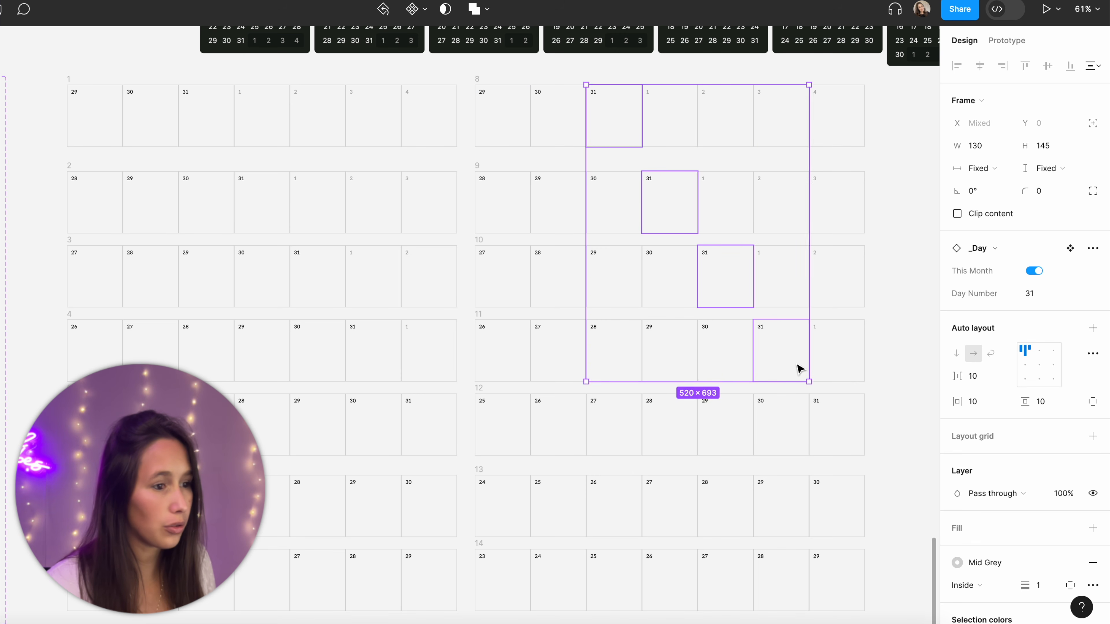
shift+click(842, 436)
key(Right)
key(Right)
key(Right)
key(Right)
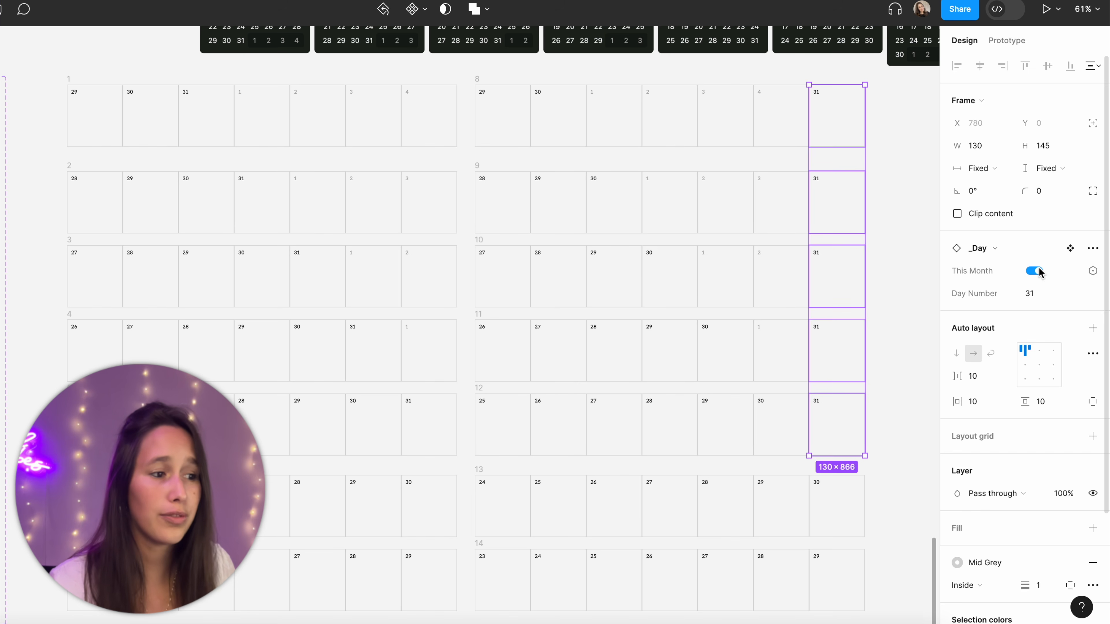
Step: Set the greyed-out 31 days ending the first four copied rows to Day Numbers 5, 4, 3 and 2
click(827, 104)
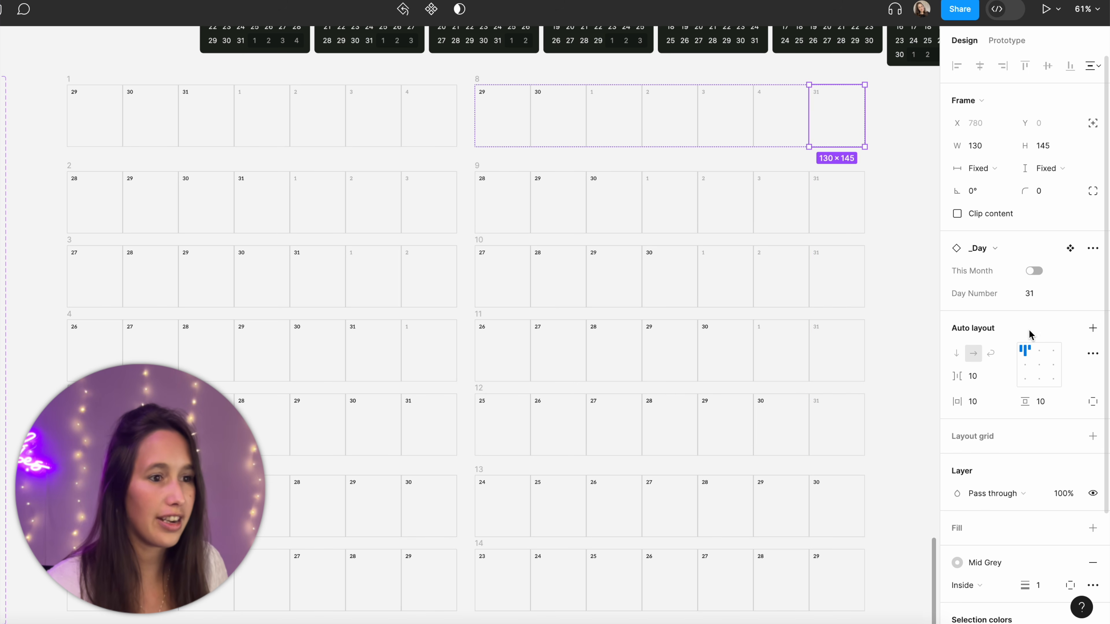
click(1033, 291)
text(5)
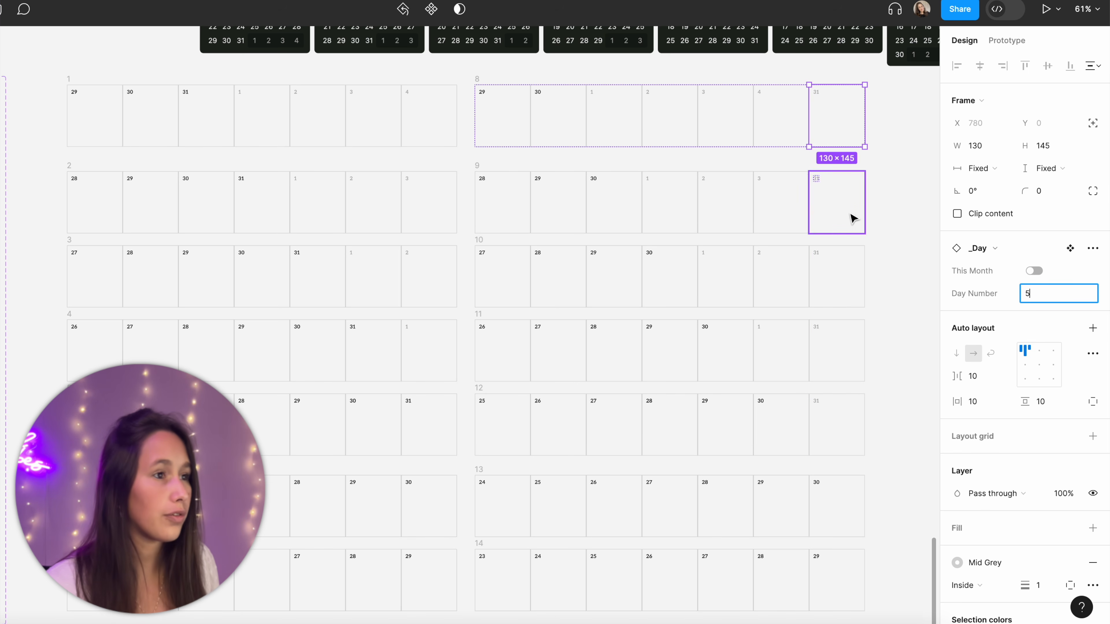
click(849, 215)
text(4)
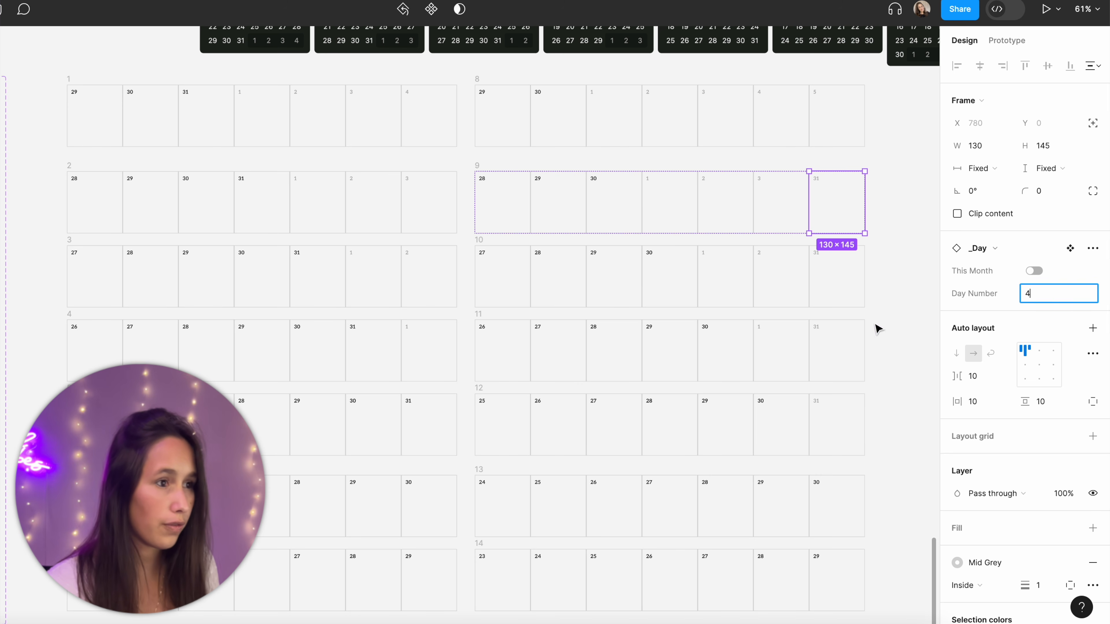
click(859, 288)
click(1083, 298)
text(3)
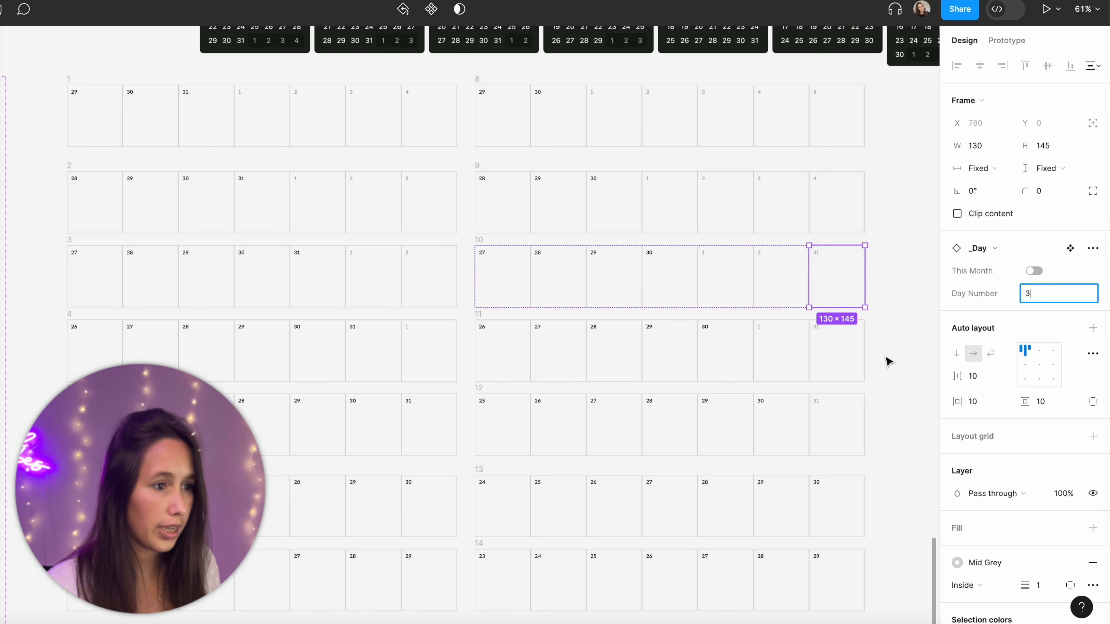
click(856, 349)
click(1057, 293)
text(2)
click(904, 333)
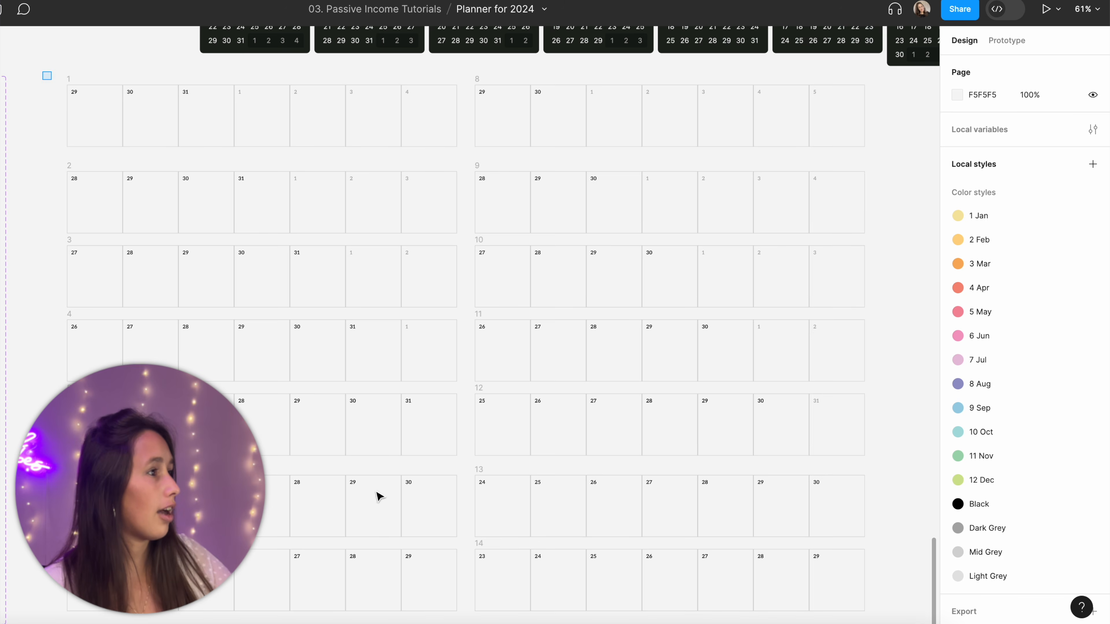
drag(379, 496, 466, 617)
drag(889, 621, 461, 79)
scroll(465, 91, down, 3)
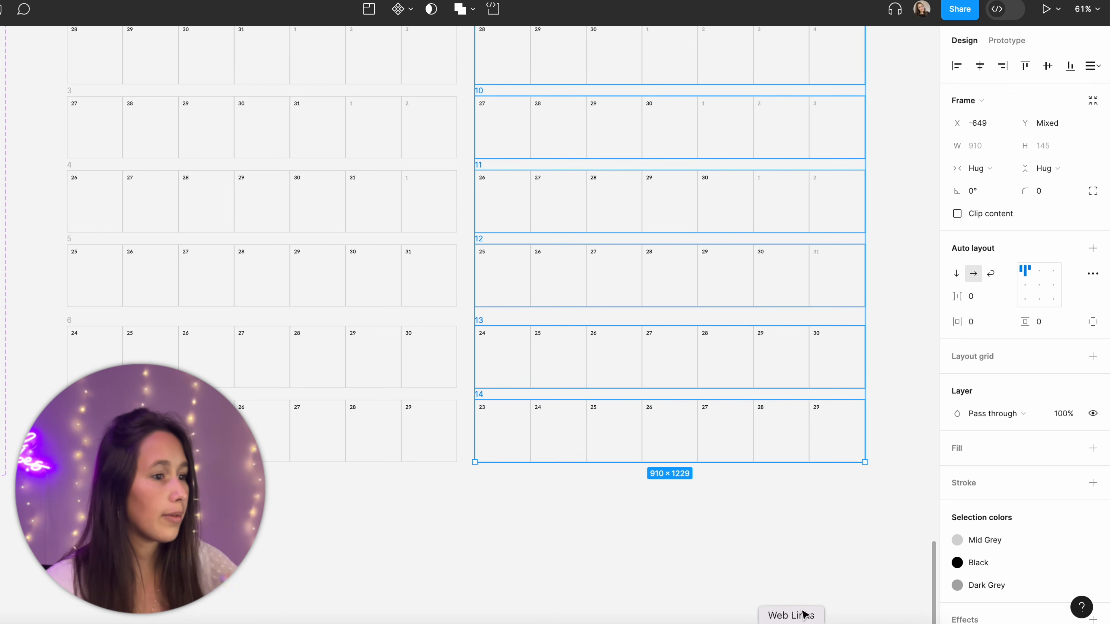
click(889, 544)
drag(887, 539, 30, 319)
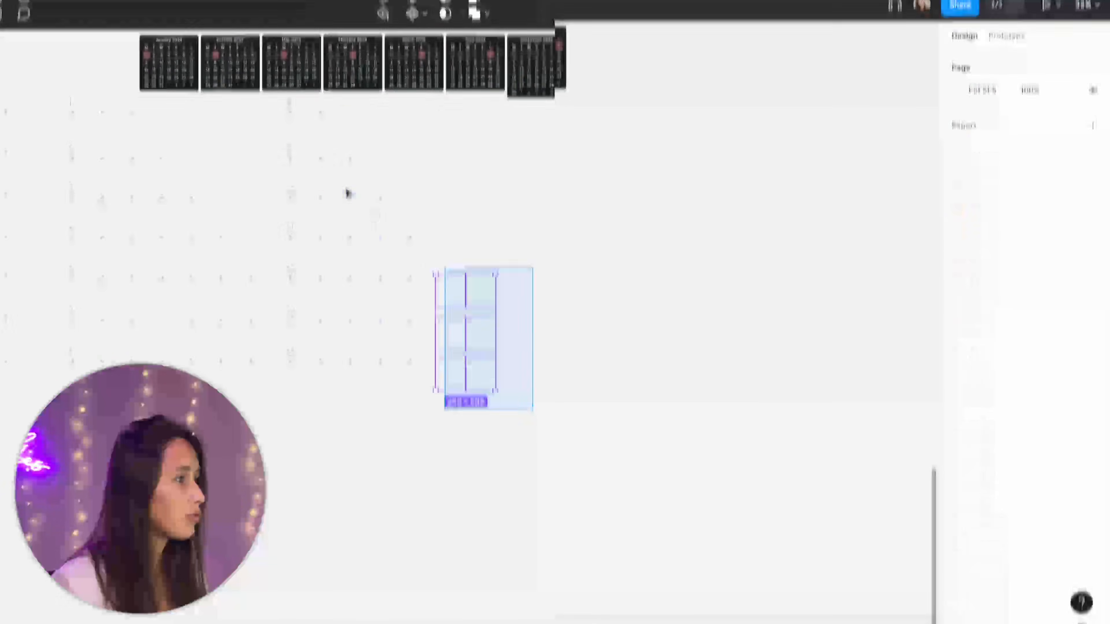
Step: Batch-rename the seven frames of the second column with descending numbers so they are named 1 to 7
drag(433, 268, 284, 96)
key(ctrl+r)
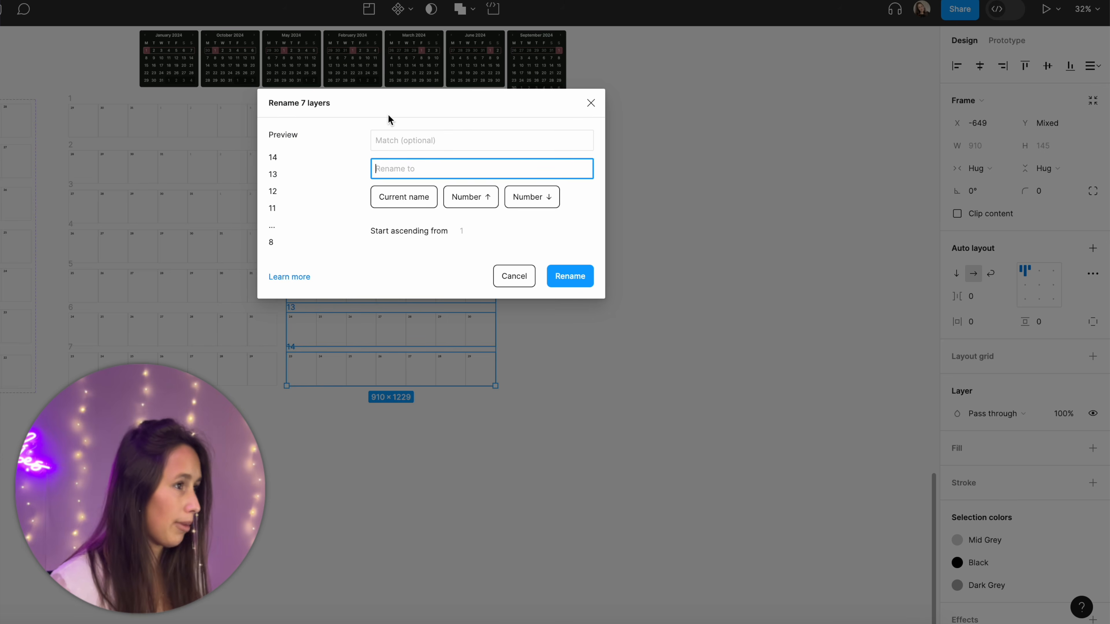
click(550, 197)
key(BackSpace)
key(Return)
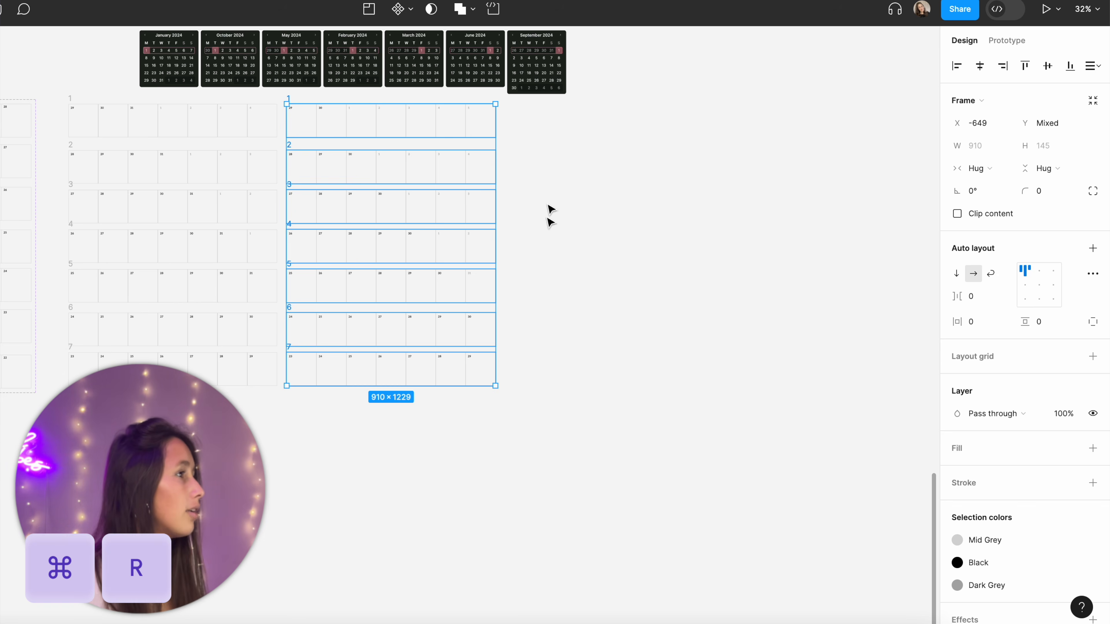
Step: Combine all fourteen fifth-week frames from both columns into one component set
click(669, 265)
scroll(673, 267, left, 4)
scroll(673, 267, up, 2)
drag(620, 473, 151, 150)
click(411, 8)
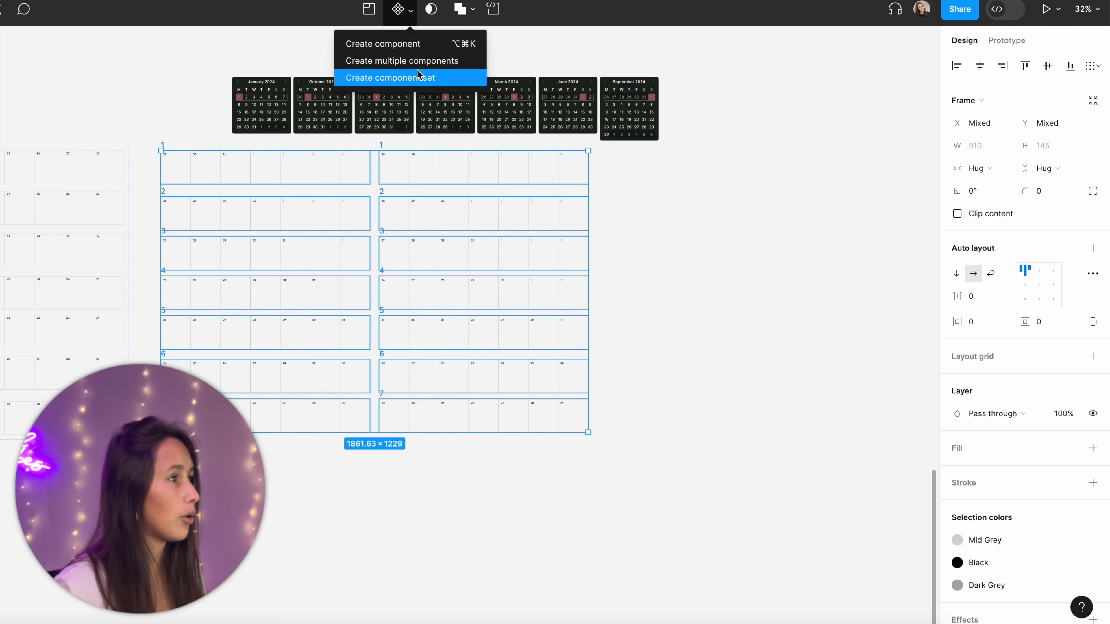
click(423, 76)
Step: Rename the component set's variant property to Configuration
double_click(977, 259)
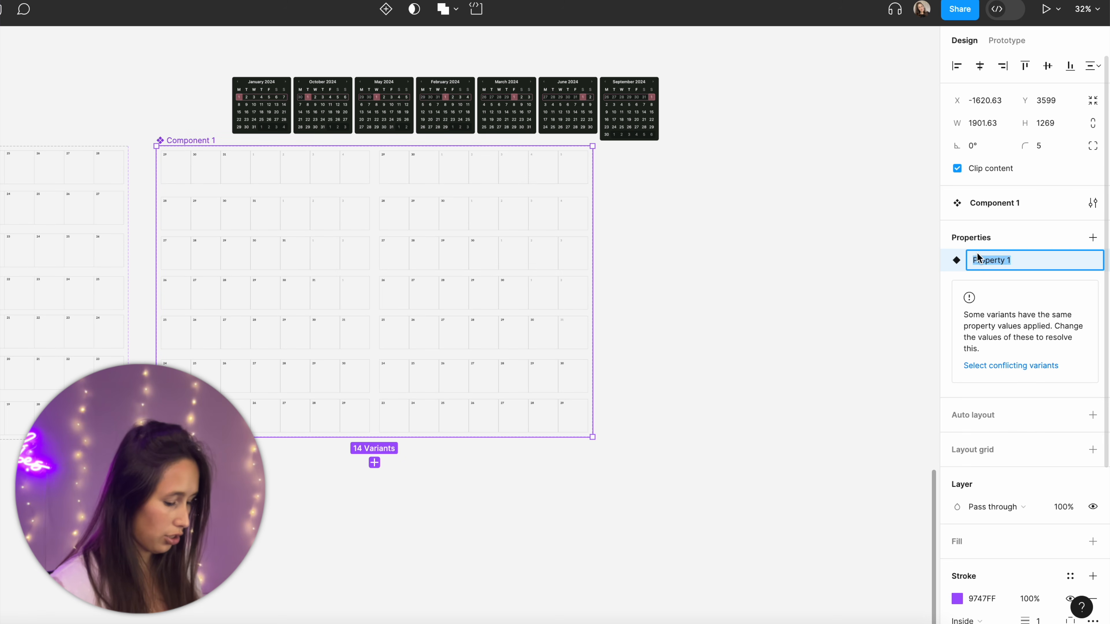
text(Configuration)
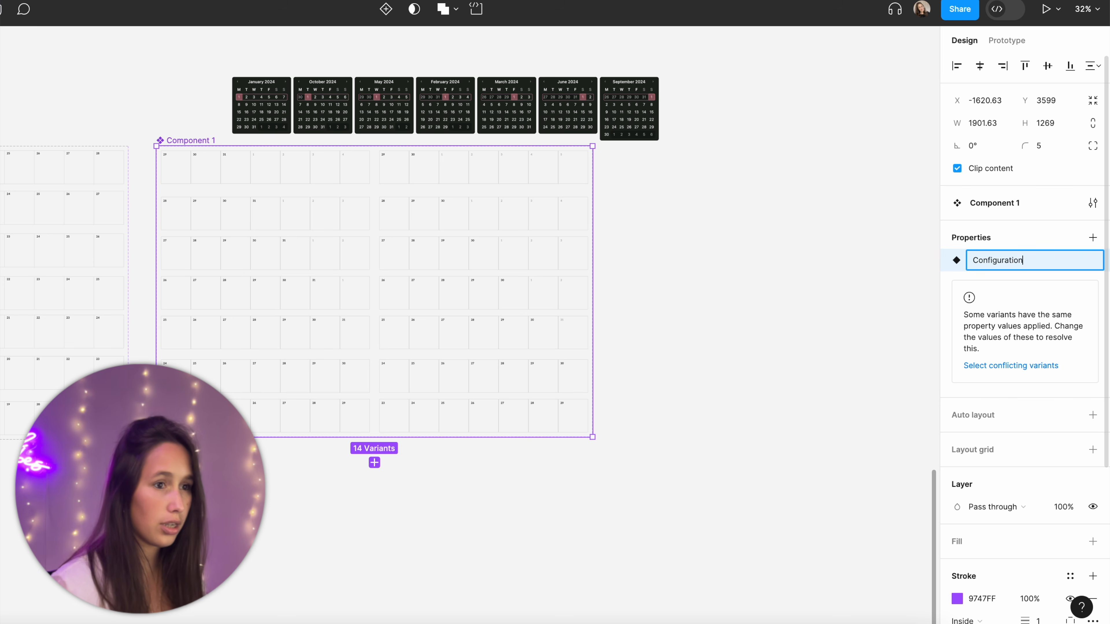
key(Return)
Step: Add a second variant property named 31 to the component set, keeping the value Default
scroll(302, 153, left, 3)
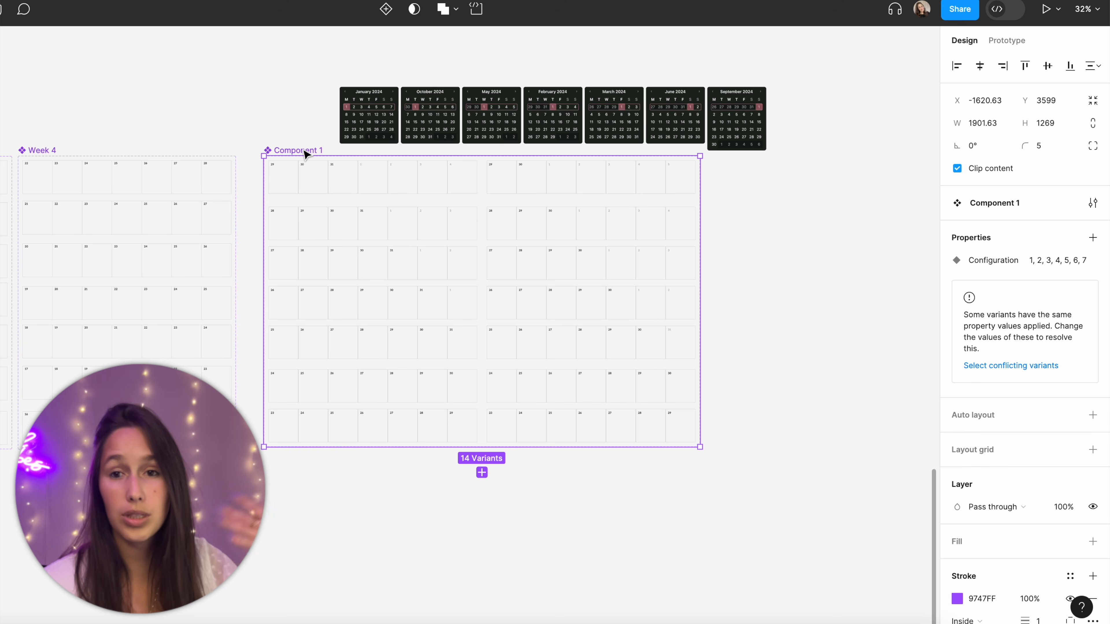
click(1091, 238)
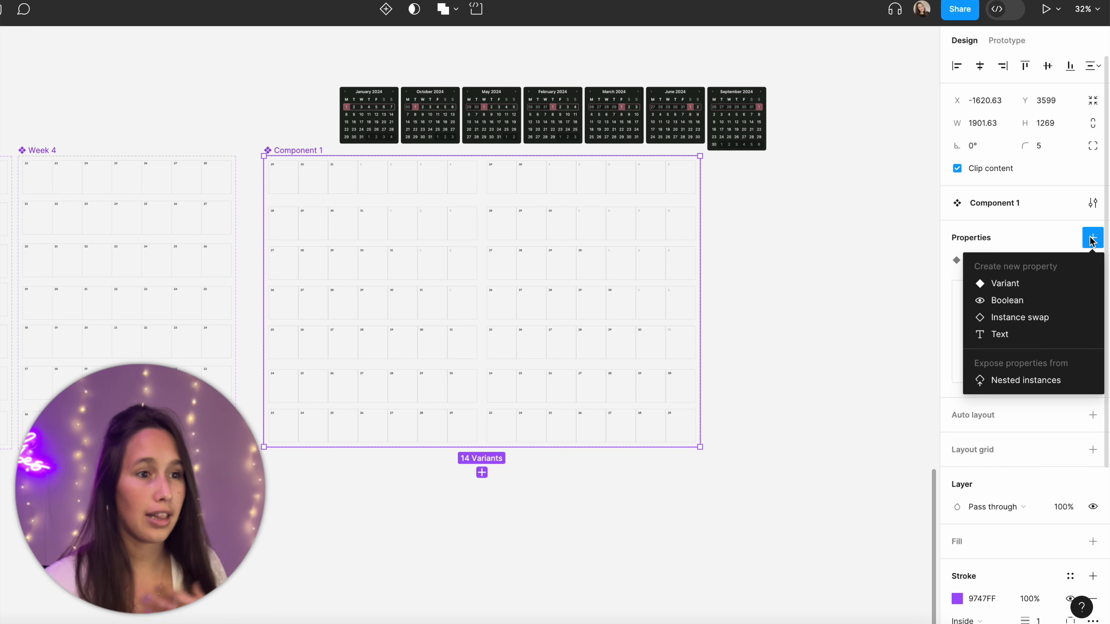
click(1031, 290)
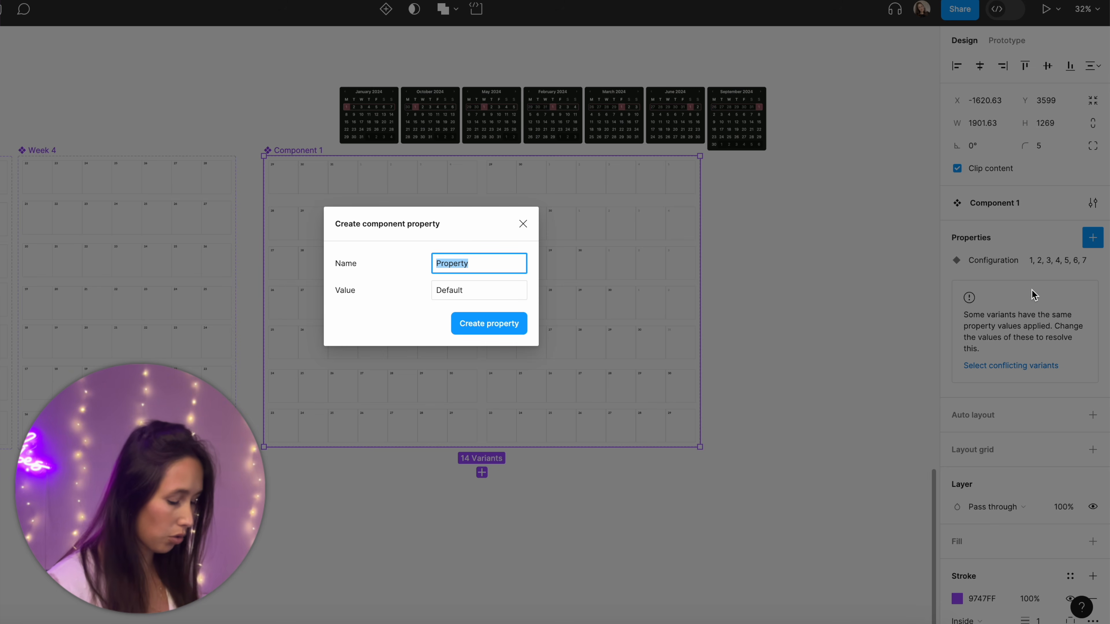
text(31)
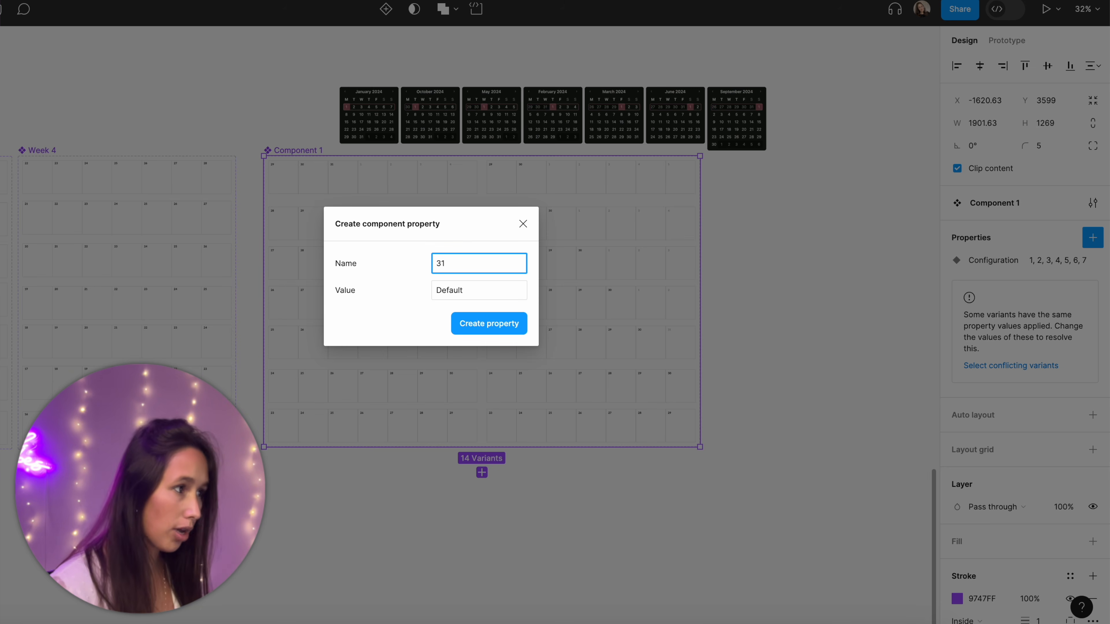
key(Return)
Step: Set property 31 to True for the first column of variants and to False for the second column
drag(244, 149, 483, 473)
click(1036, 349)
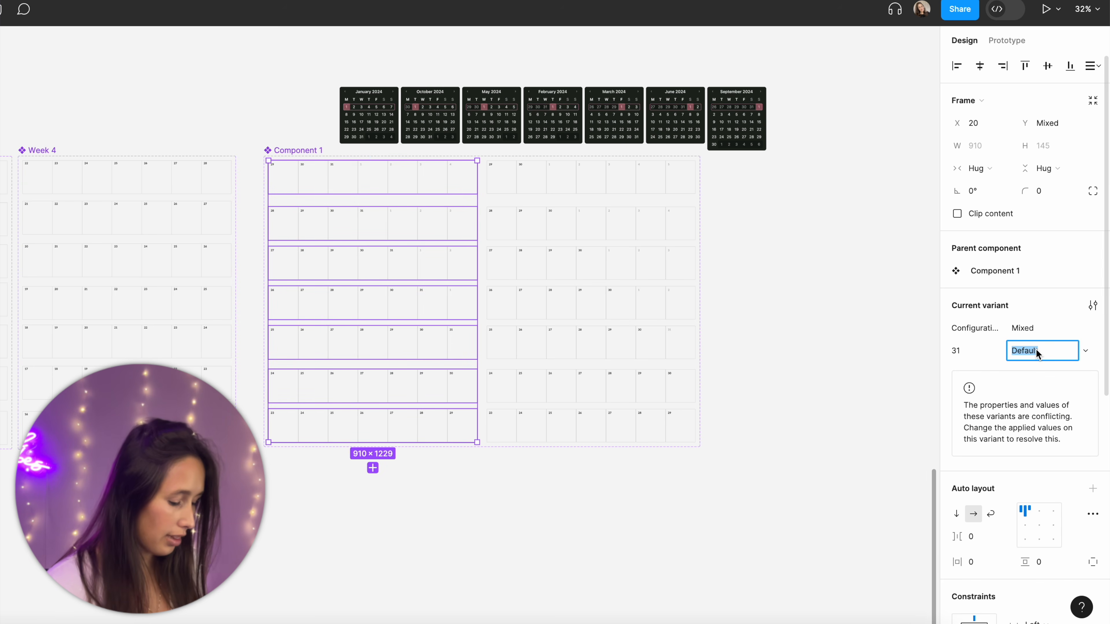
text(True)
key(Return)
drag(826, 492, 484, 153)
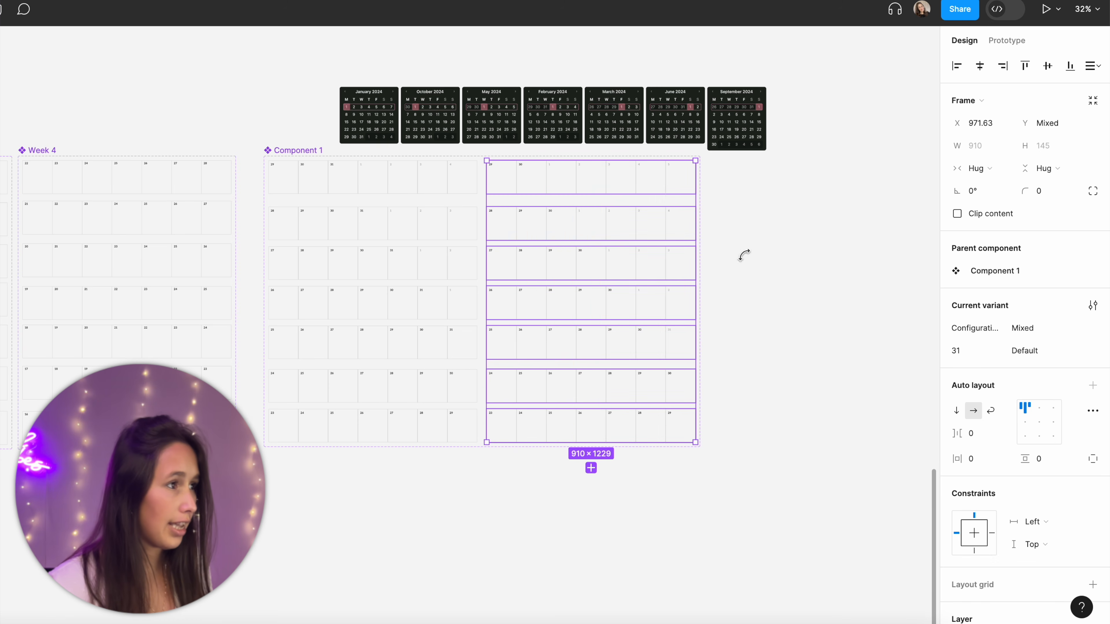
click(1048, 350)
text(Fal)
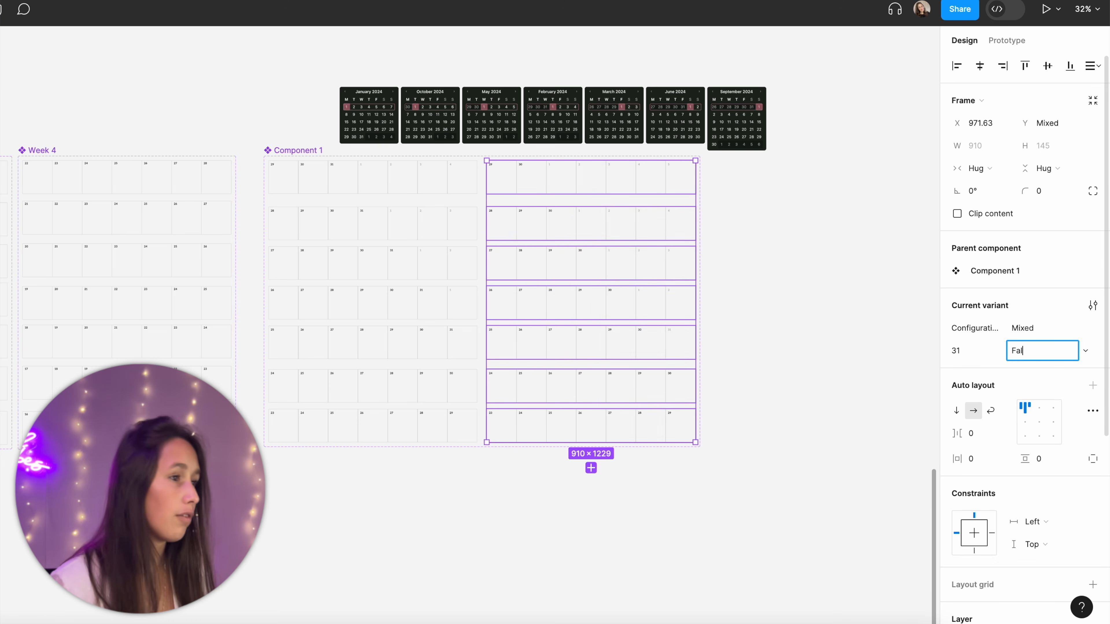
text(se)
Step: Rename the fourteen-variant component set Week 5
double_click(298, 150)
text(Week 4)
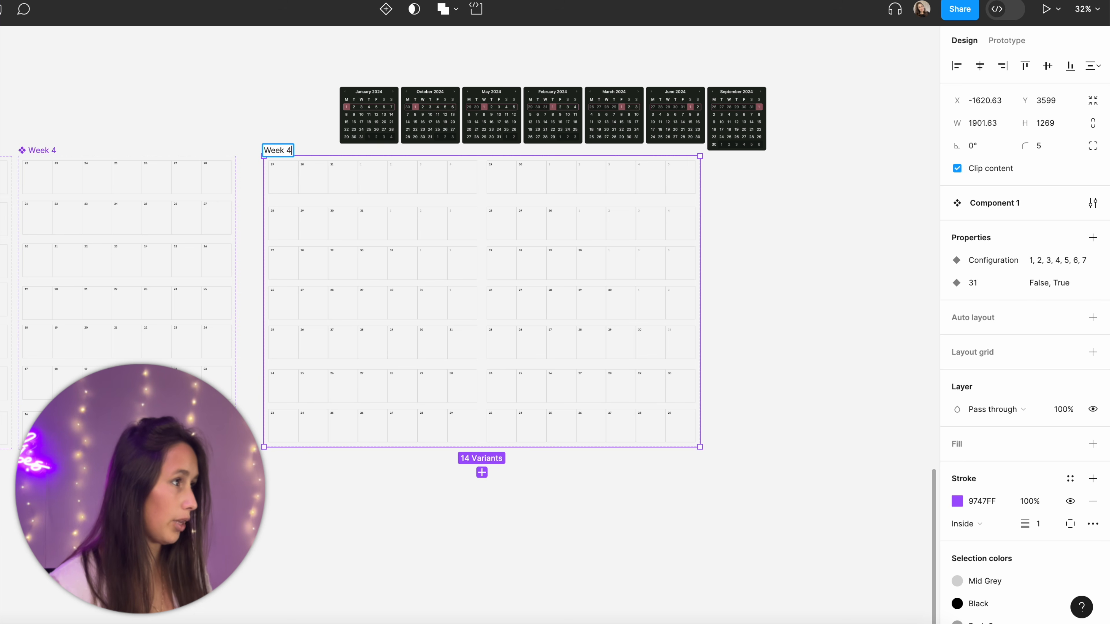
key(Return)
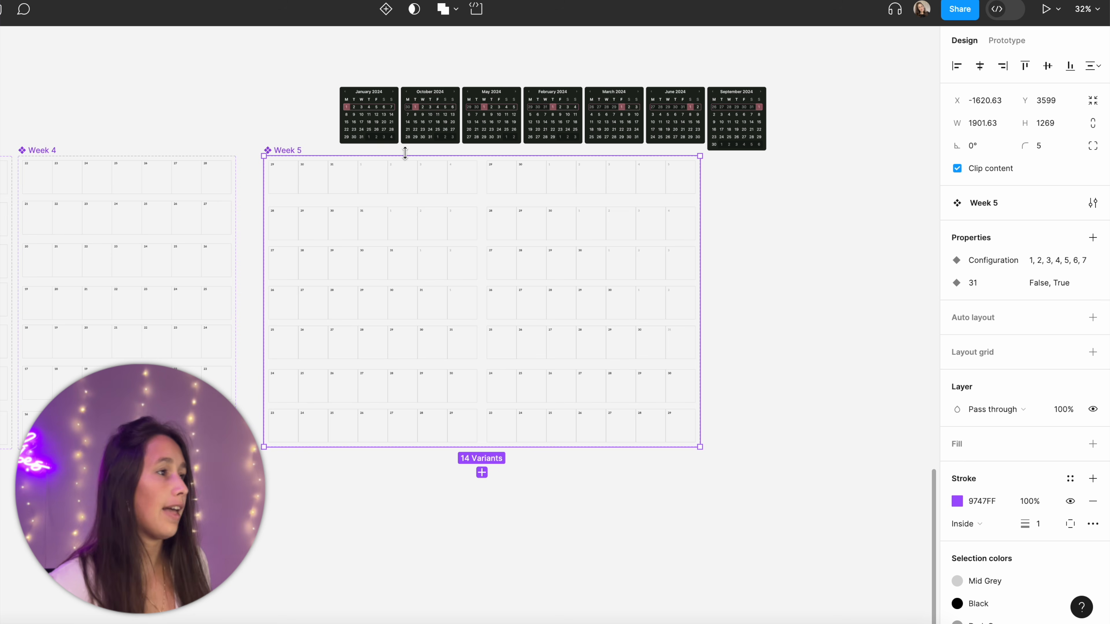
Step: Place an instance of the first Week 5 variant below the component set for testing its properties
click(407, 185)
drag(406, 185, 423, 503)
scroll(437, 486, down, 2)
scroll(437, 485, left, 3)
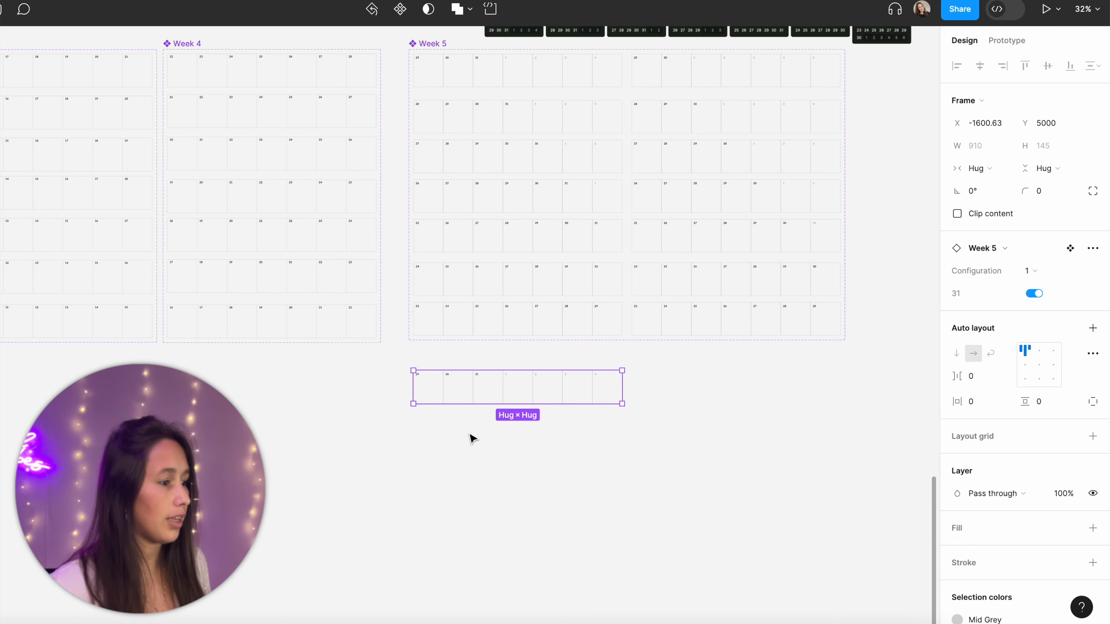
key(shift+2)
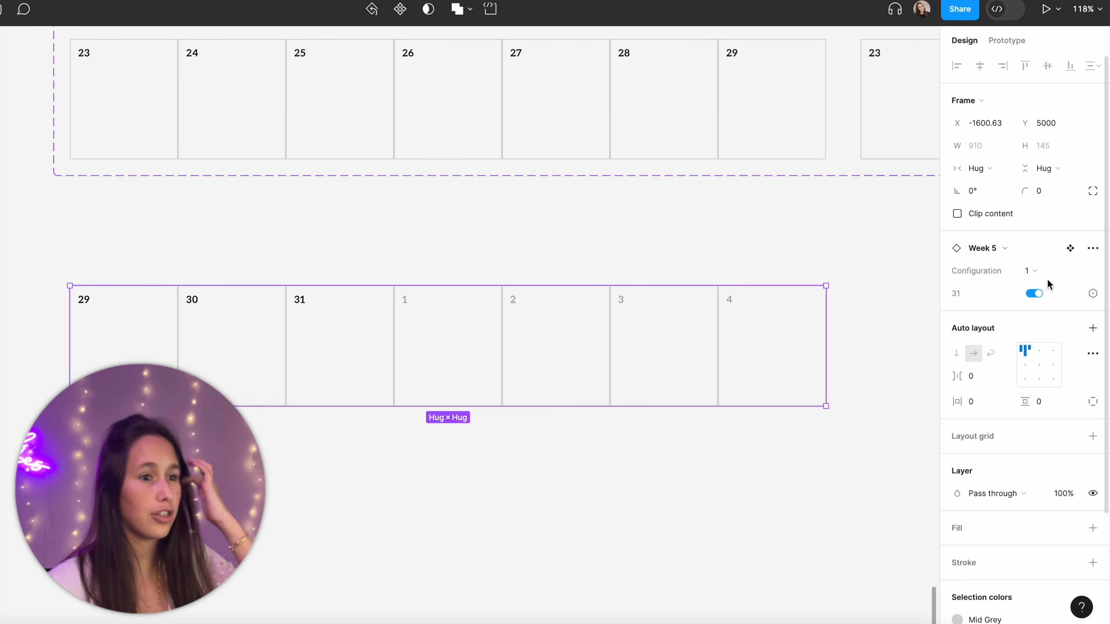
Step: Test the Week 5 instance by switching Configuration to 3 and back to 1 and toggling property 31
click(1035, 271)
click(1022, 312)
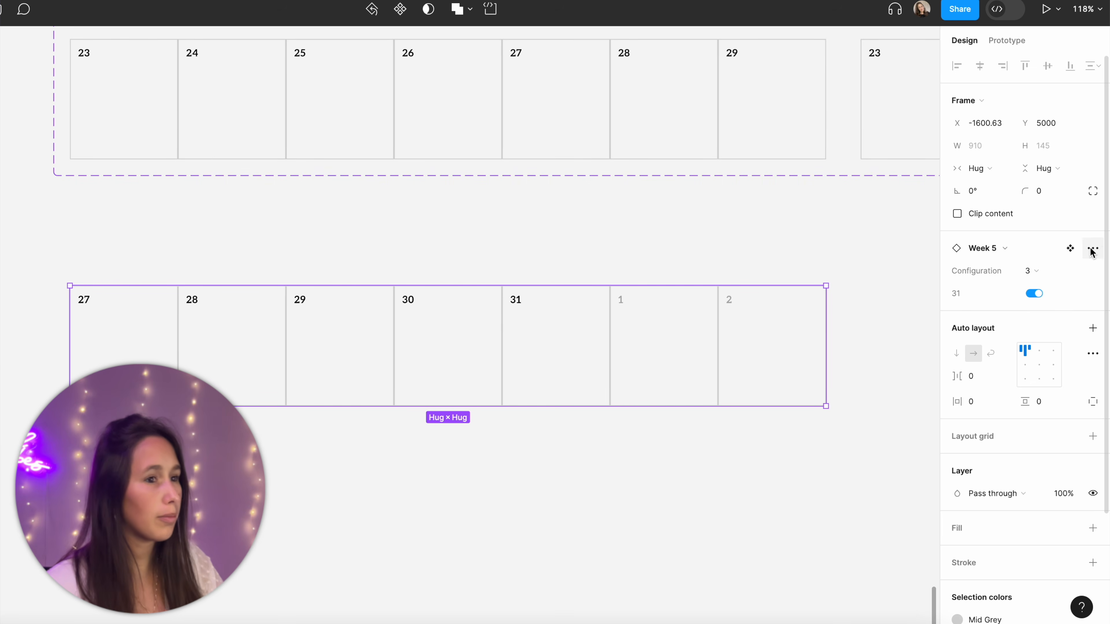
click(1039, 271)
click(1039, 240)
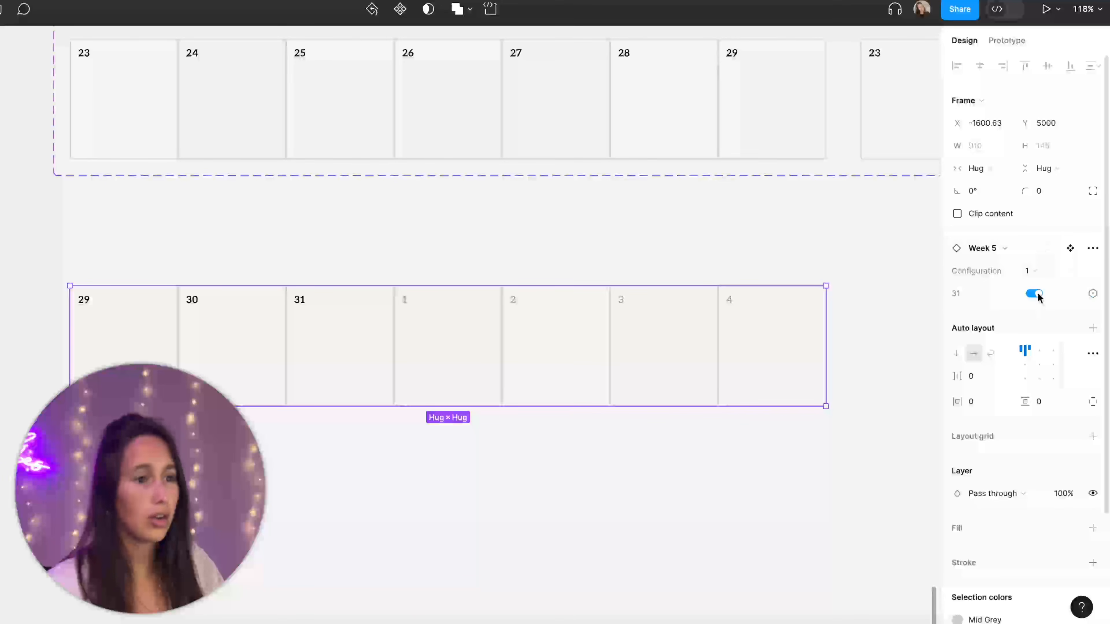
click(1034, 293)
click(1038, 293)
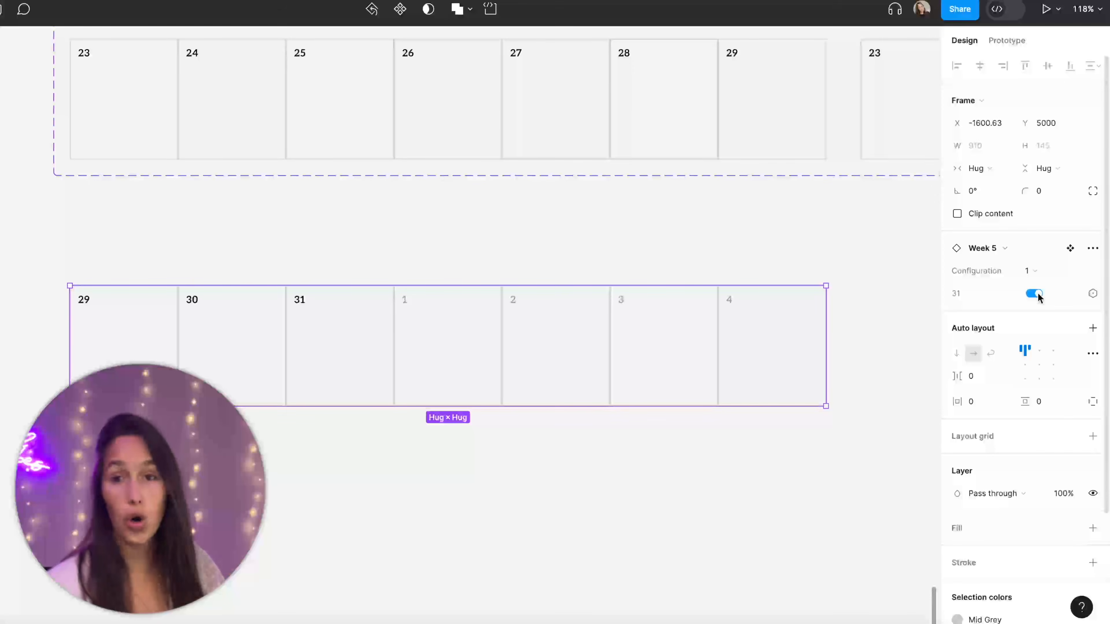
click(1035, 293)
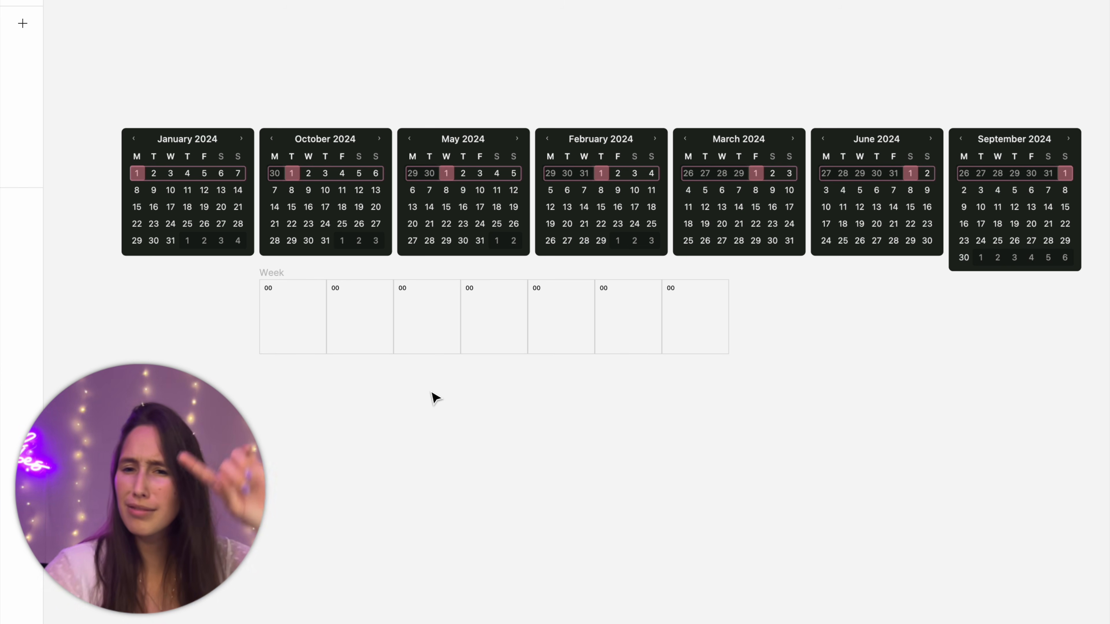
Step: Number the seven days of the blank Week frame 1 to 7 and duplicate the frame below it
click(294, 314)
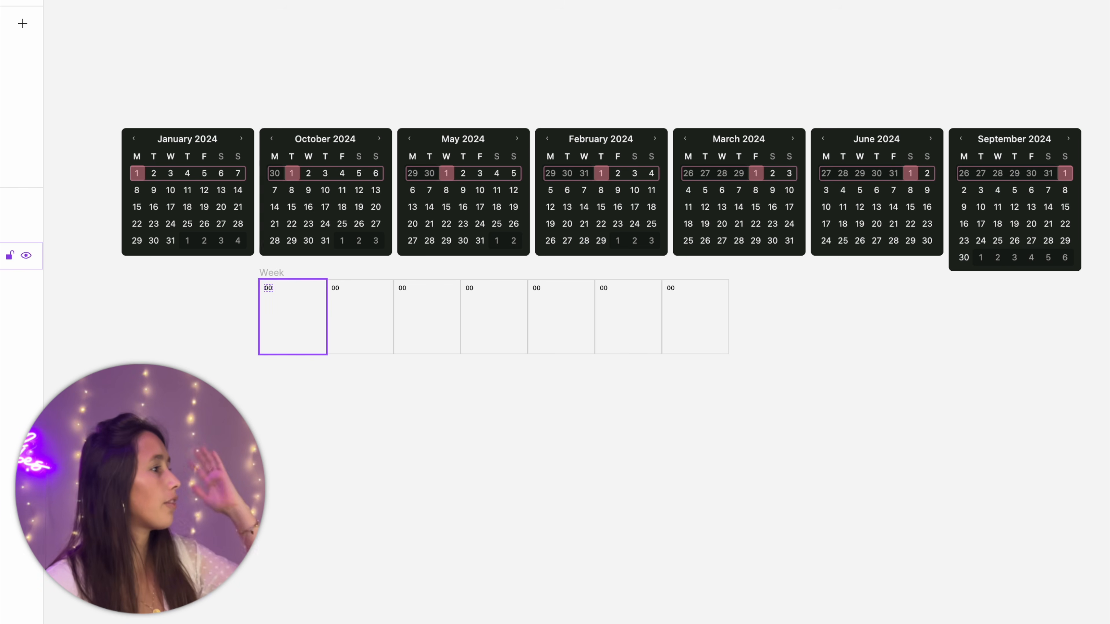
click(288, 302)
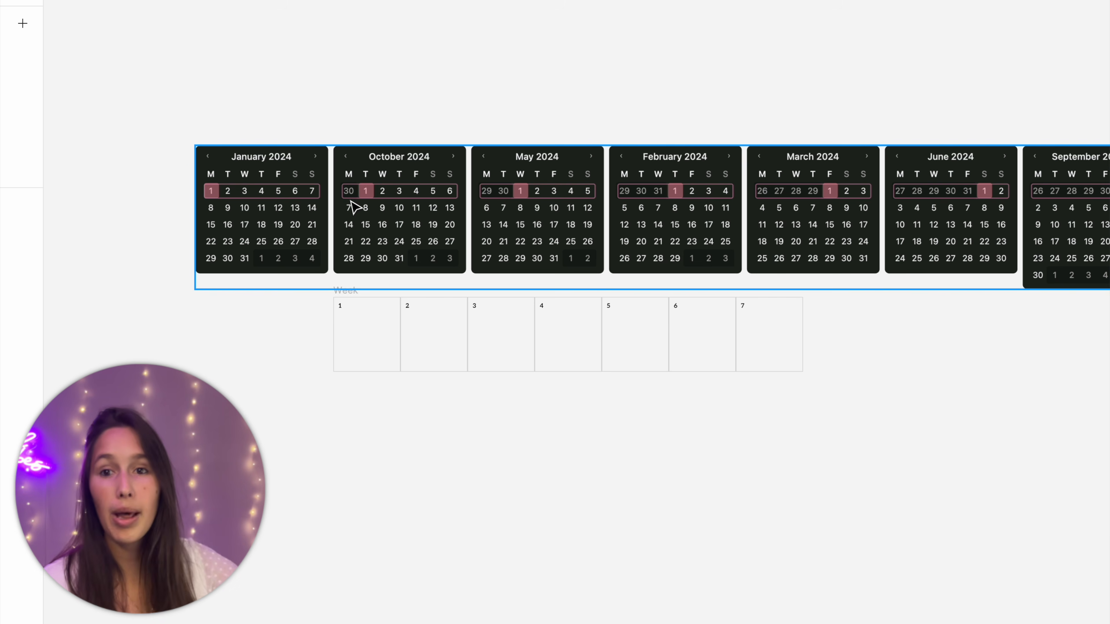
drag(342, 300, 404, 452)
Step: Move day 7 of the duplicated Week row to the start of that row
click(783, 419)
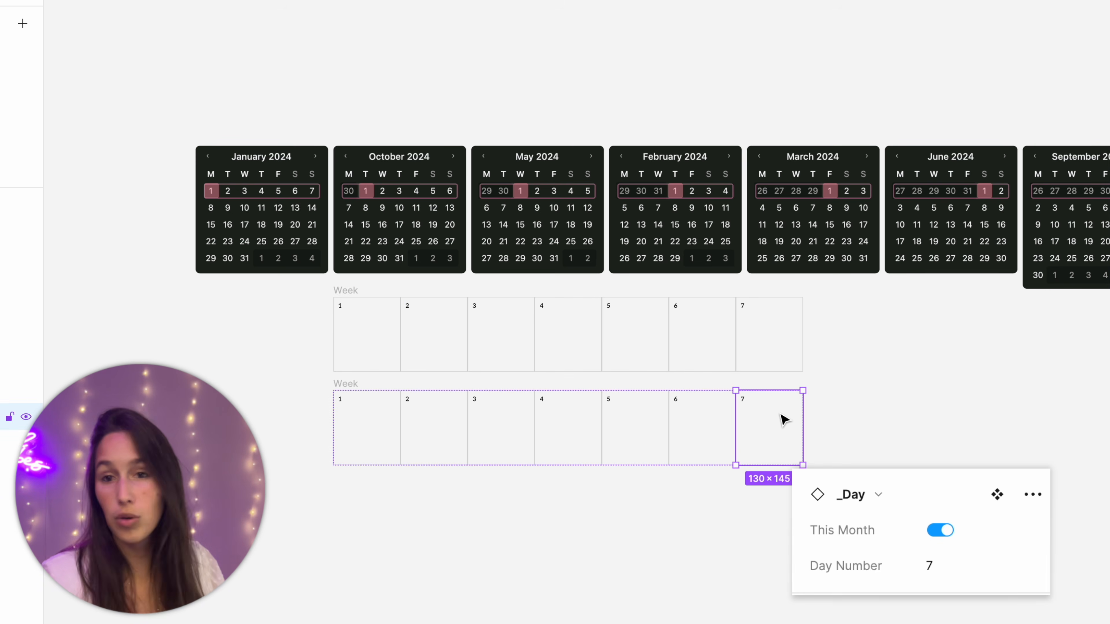
key(Left)
key(Left)
key(Left)
key(Left)
key(Left)
key(Left)
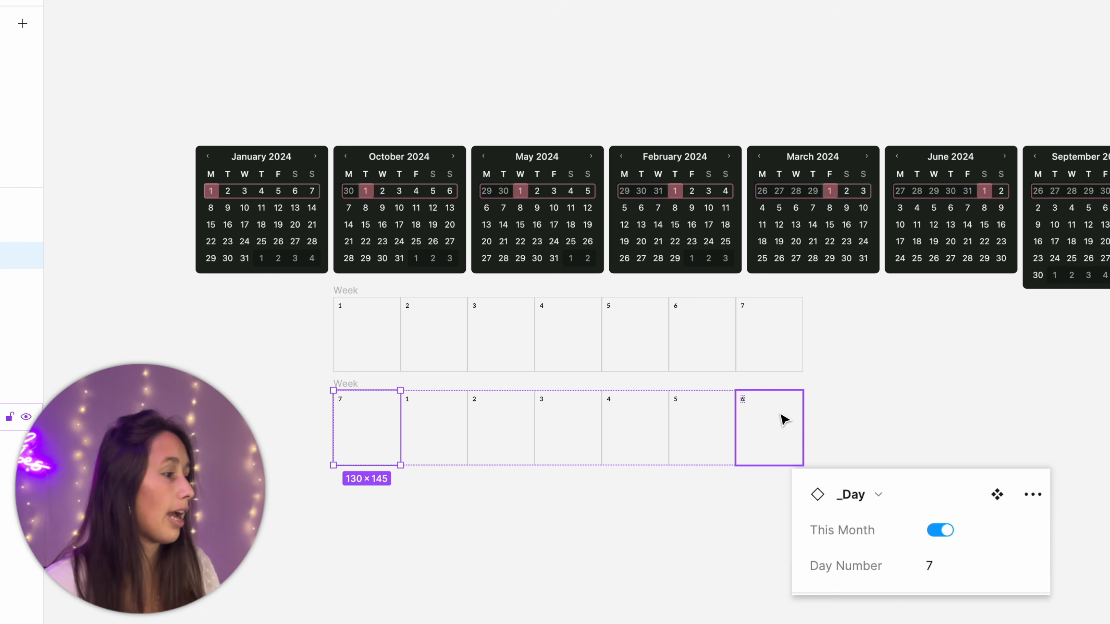
Step: Turn off This Month for the first day of the second row and set its Day Number to 31
click(941, 529)
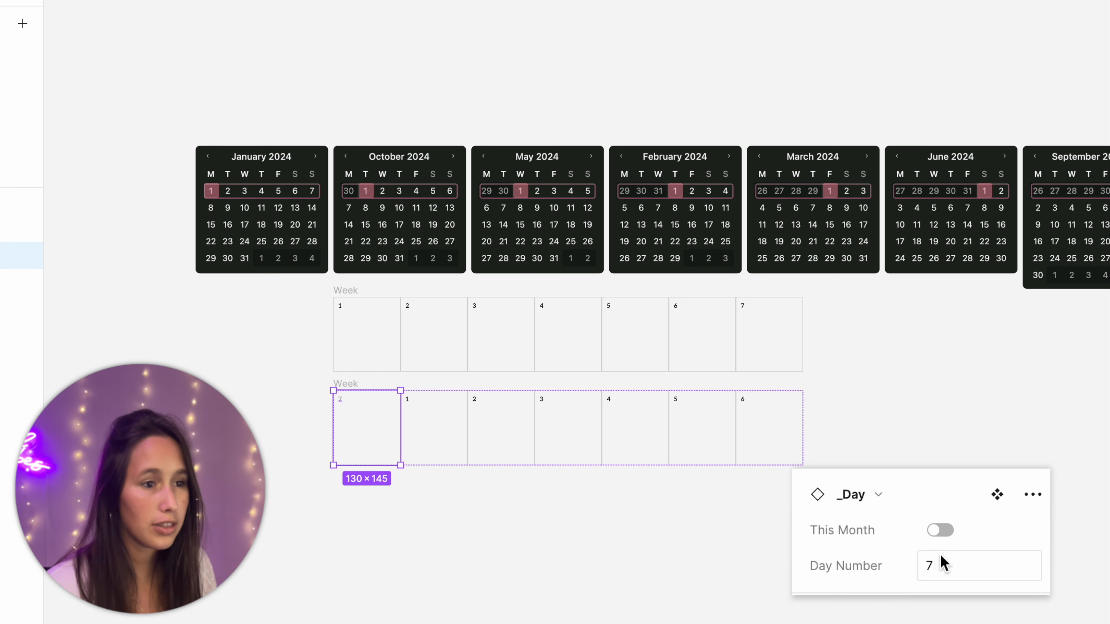
click(942, 563)
text(3)
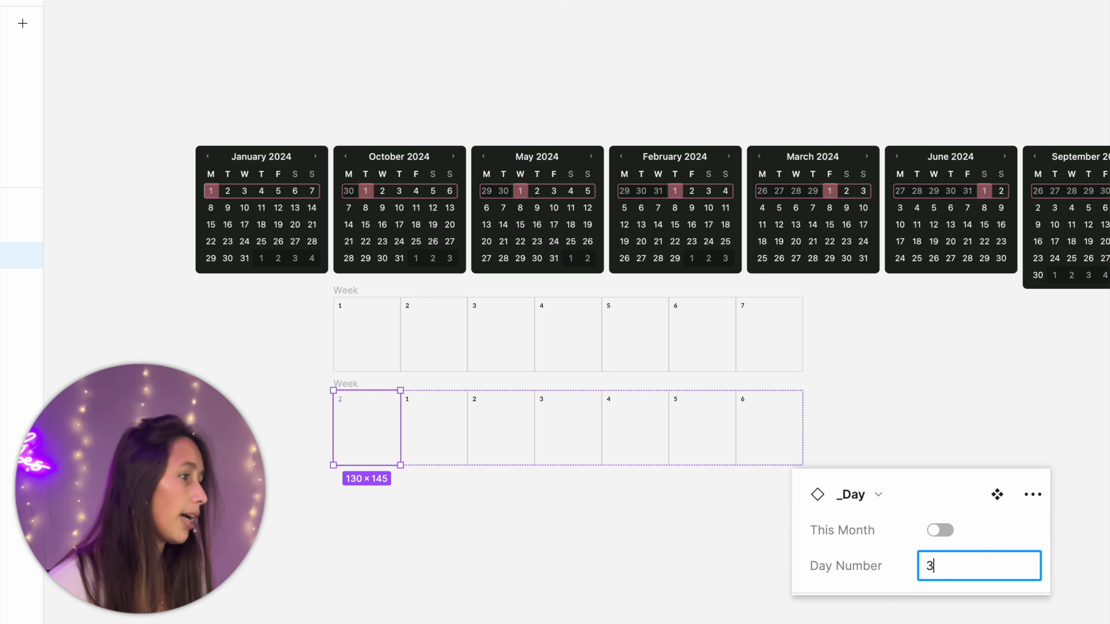
text(1)
key(Escape)
key(Escape)
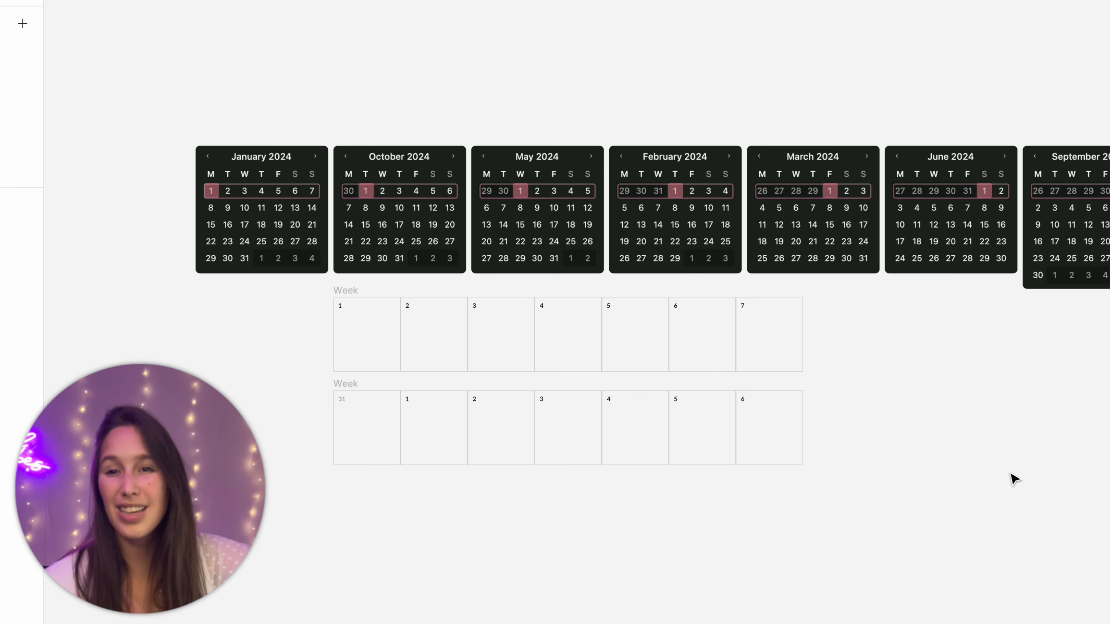
Step: Duplicate the second Week row below it and make the copy start with a greyed day 30 before 31
drag(879, 511, 376, 528)
click(345, 383)
key(super+d)
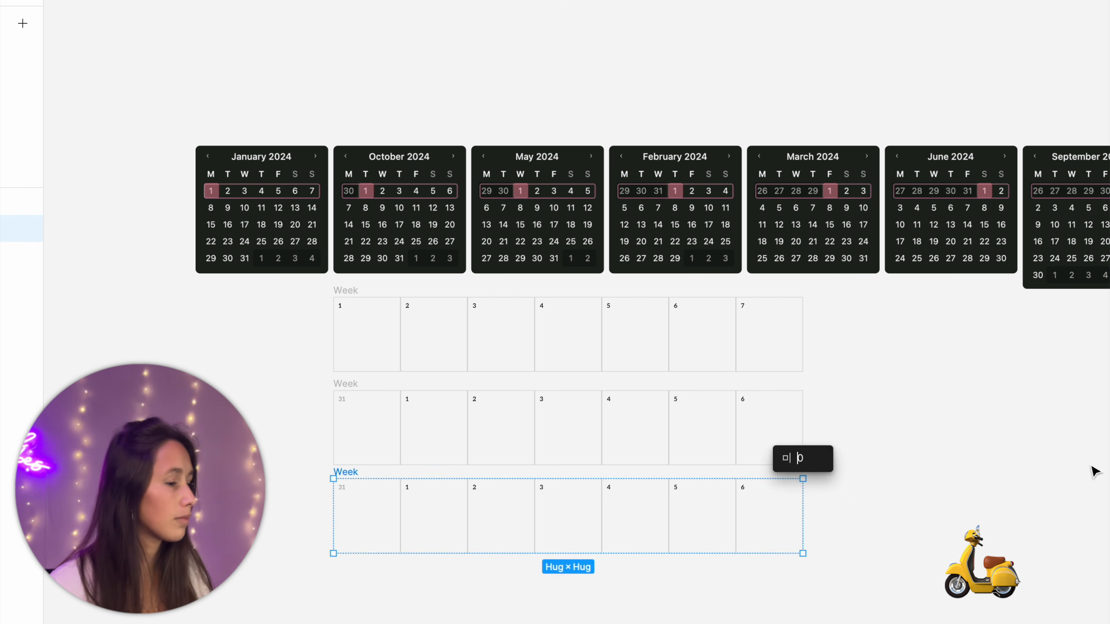
double_click(367, 516)
key(super+d)
text(30)
Step: Add a fourth and a fifth Week row starting with previous-month days 29 and 28, ending on 4 and 3
drag(345, 472, 345, 584)
double_click(702, 607)
scroll(568, 437, down, 5)
text(29)
double_click(702, 468)
drag(345, 340, 345, 594)
text(28)
Step: Complete the sixth Week row by moving its last day to the start and numbering it 27
double_click(769, 555)
key(Left)
key(Left)
key(Left)
key(Left)
key(Left)
key(Left)
text(27)
Step: Complete the seventh Week row by moving its last day to the start and numbering it 26
double_click(769, 612)
key(Left)
key(Left)
key(Left)
key(Left)
key(Left)
key(Left)
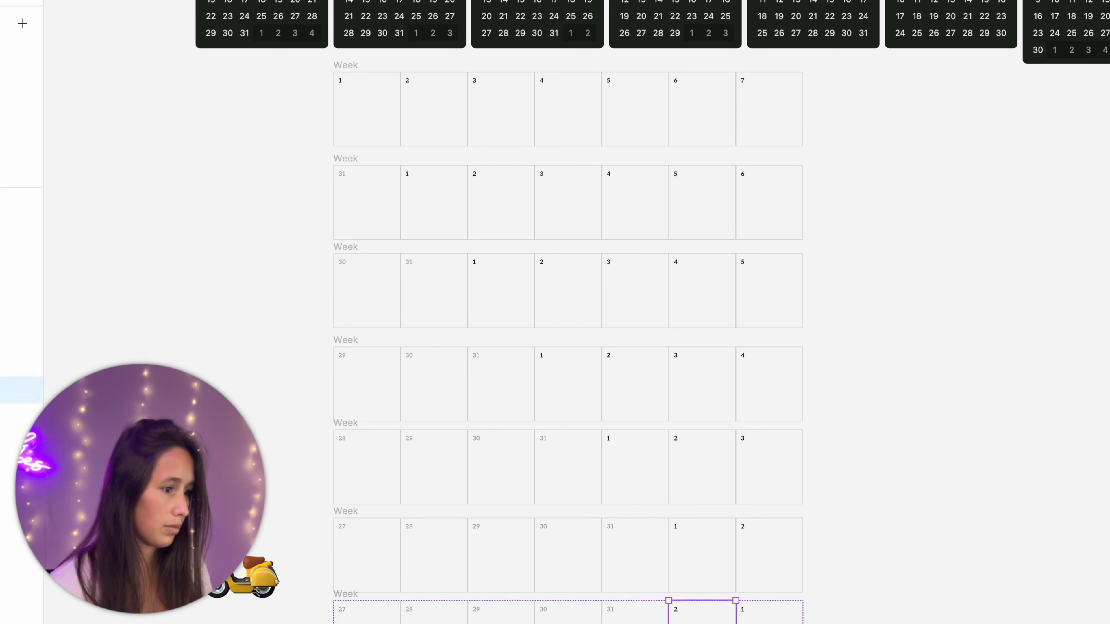
text(26)
scroll(568, 393, down, 2)
click(793, 610)
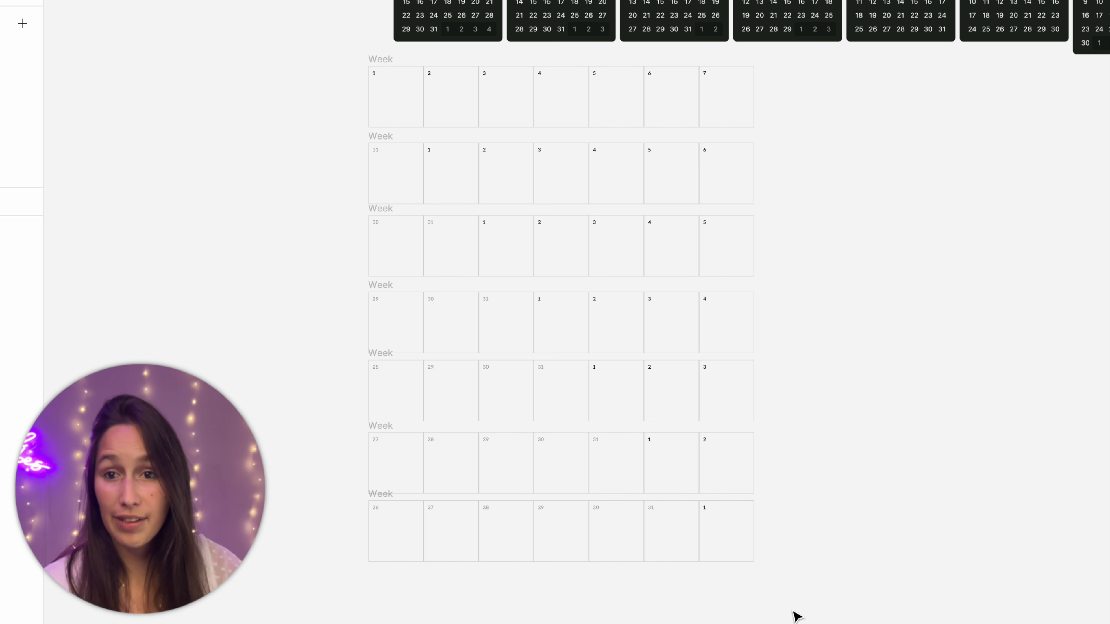
Step: Duplicate all seven Week rows beside the originals as a second column
drag(775, 591, 331, 75)
drag(466, 174, 863, 196)
key(Escape)
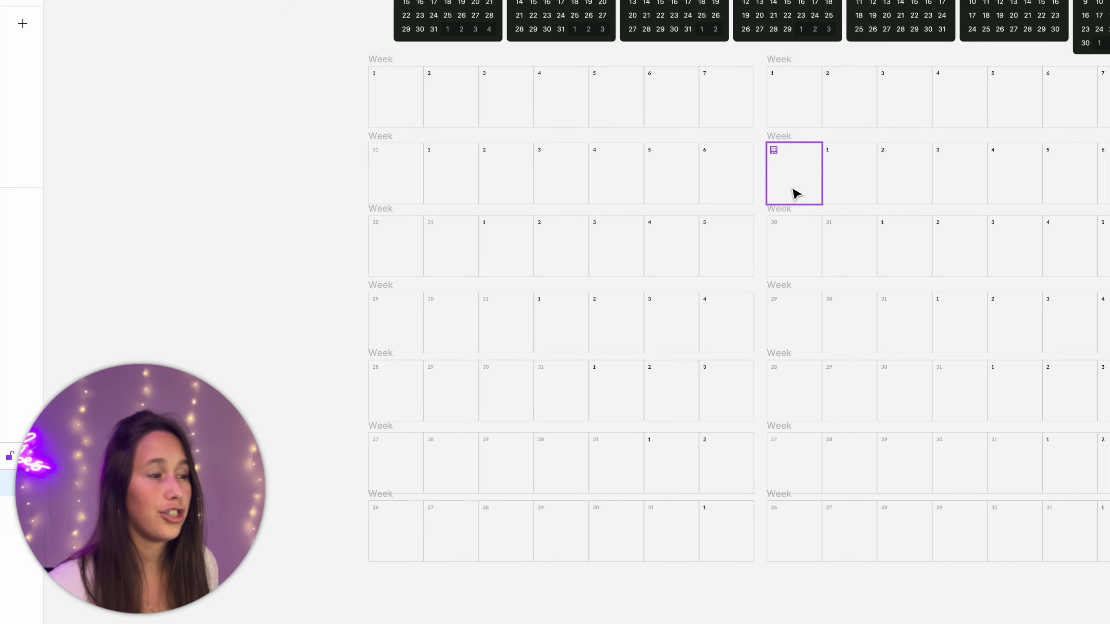
Step: Set the Day Number of the greyed first day in the second column's second row to 30
click(794, 194)
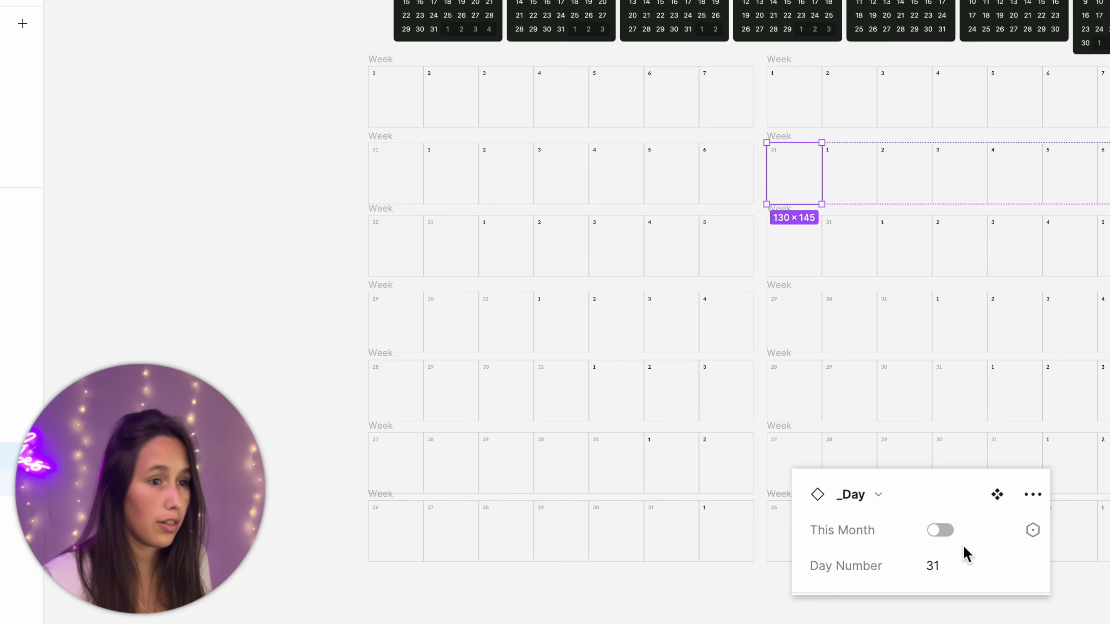
click(939, 531)
click(946, 530)
click(941, 566)
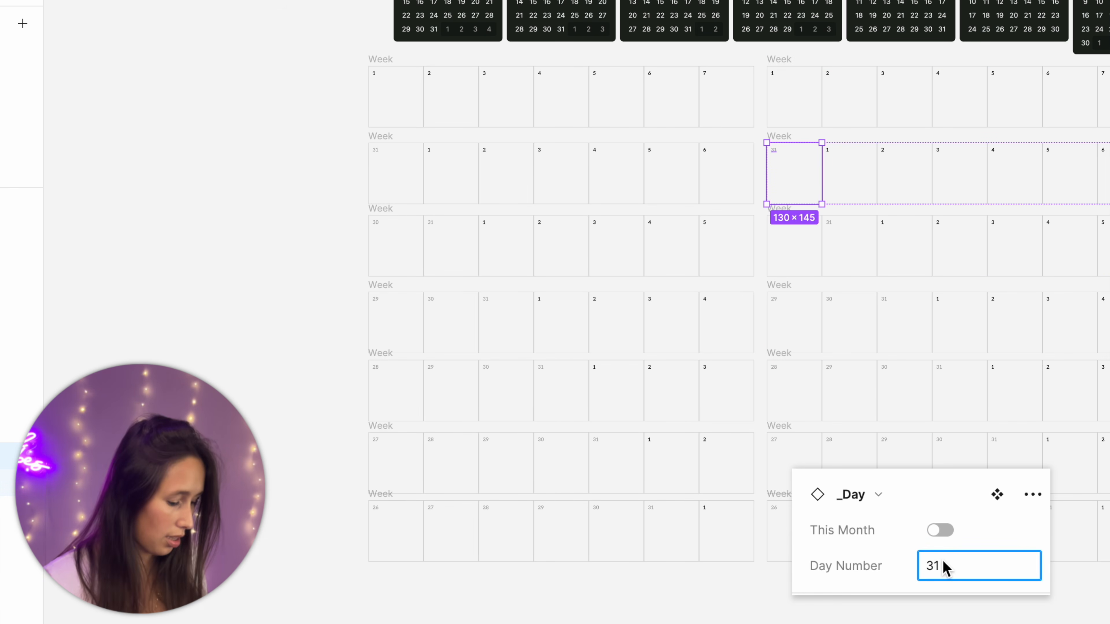
Step: Move the greyed day 31 to the start of its row in rows three to seven of the second column
click(849, 268)
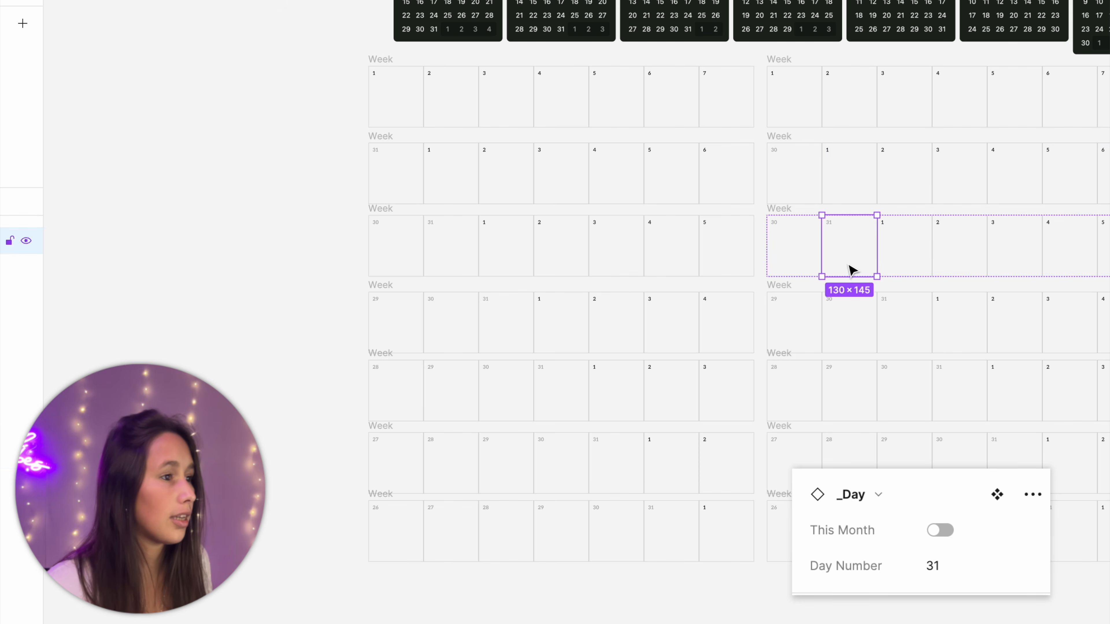
shift+click(907, 329)
shift+click(961, 394)
shift+click(1012, 455)
shift+click(1063, 518)
key(Left)
key(Left)
key(Left)
key(Left)
key(Left)
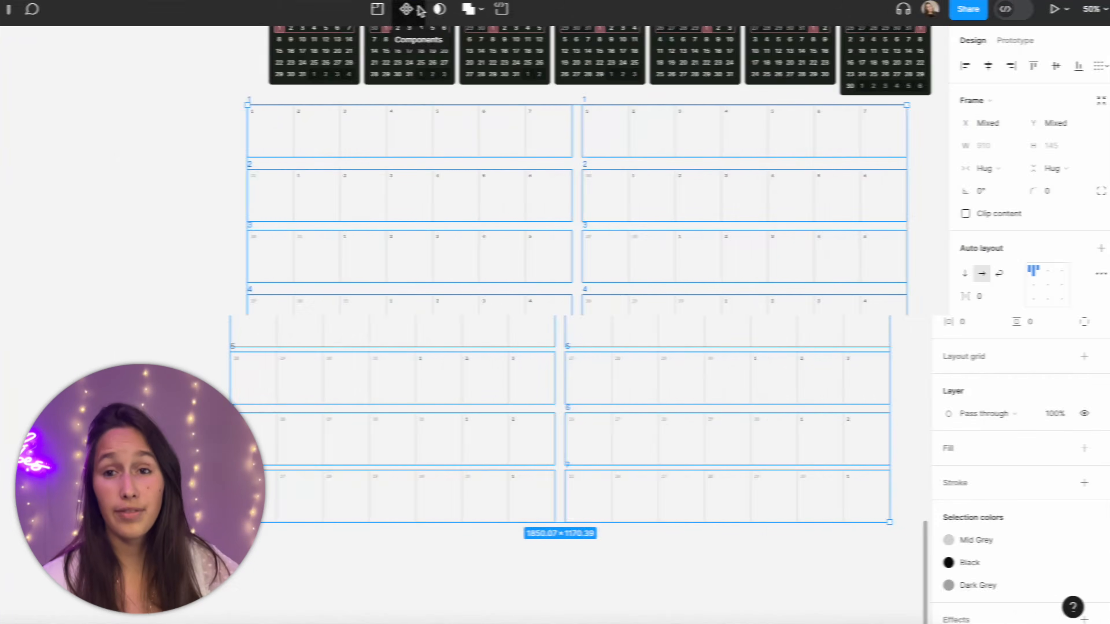
Step: Combine the fourteen week frames into a component set and rename its variant property Configuration
click(411, 9)
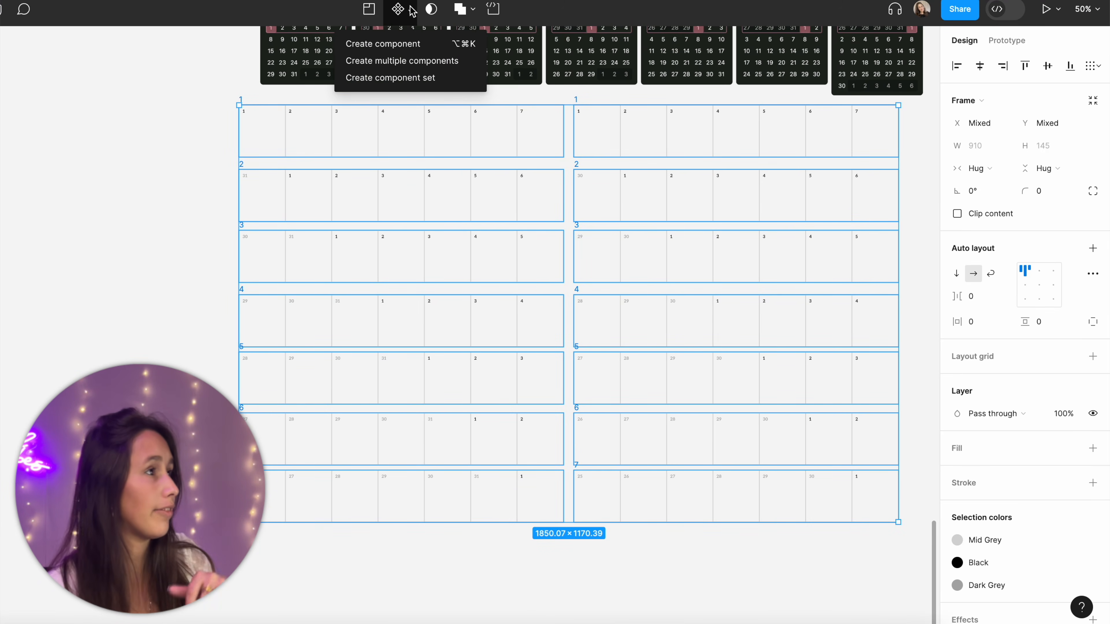
click(414, 78)
double_click(981, 260)
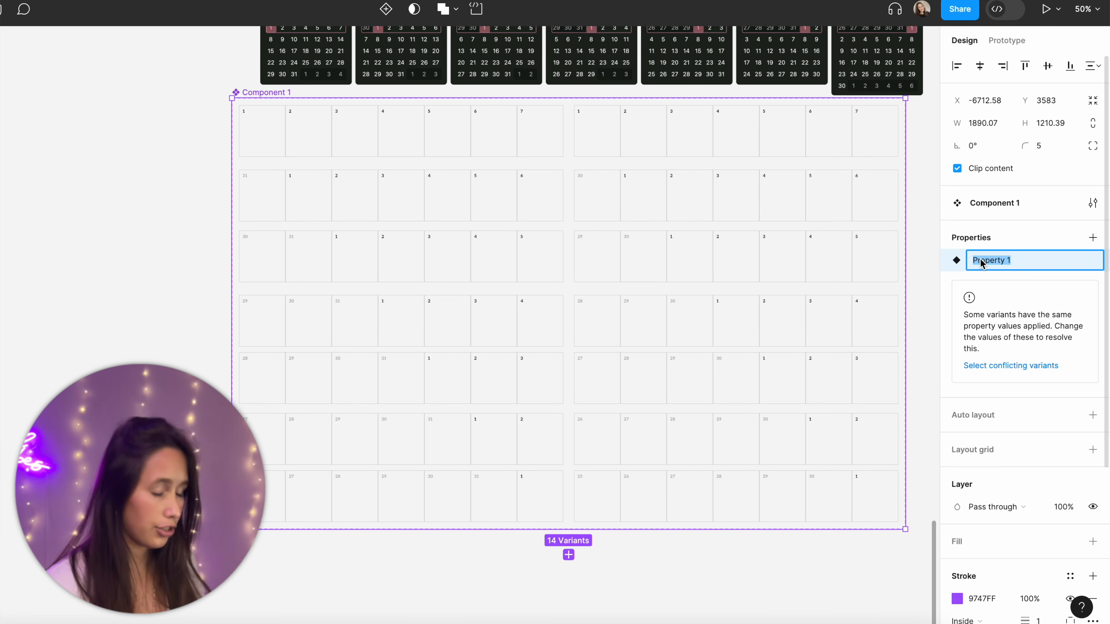
text(Con)
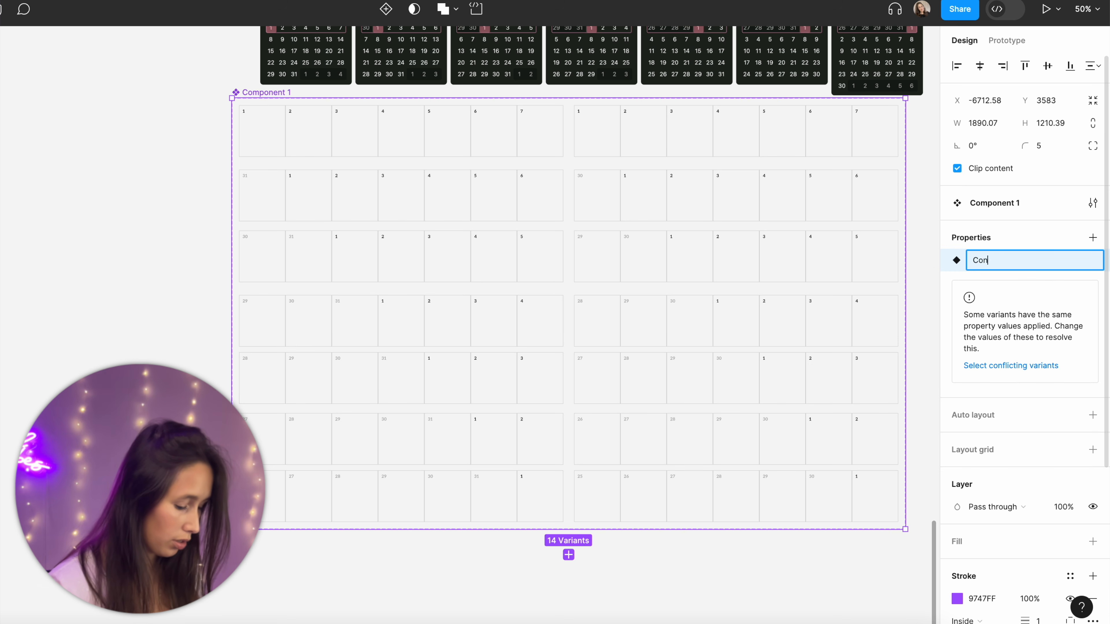
text(figuration)
key(Return)
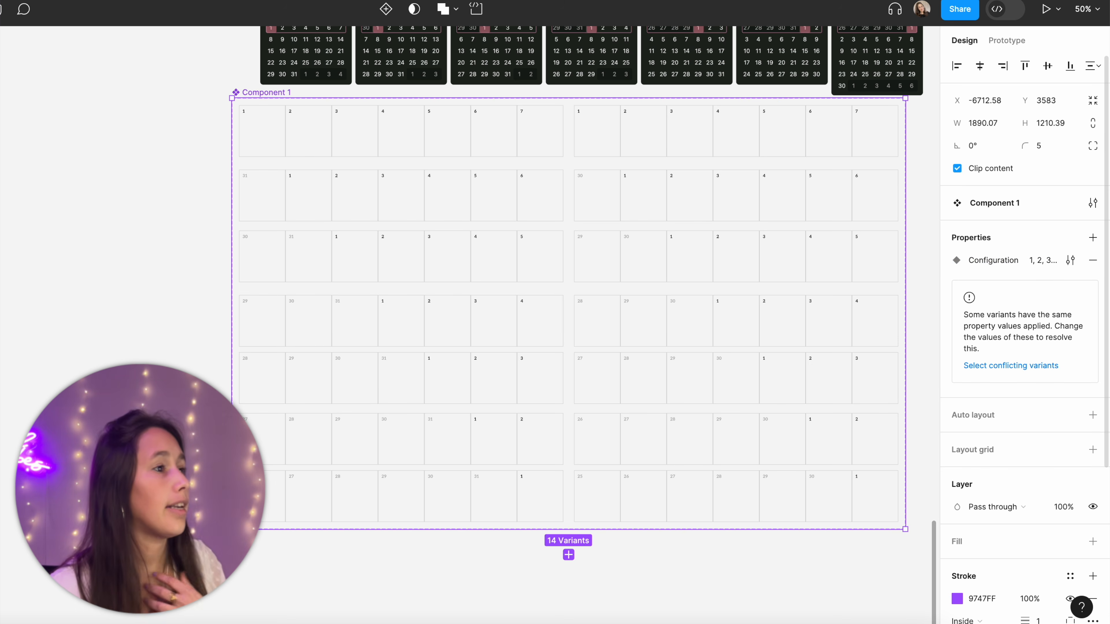
Step: Add a second variant property named Prev 31 to the component set, keeping the value Default
click(1093, 237)
click(1058, 283)
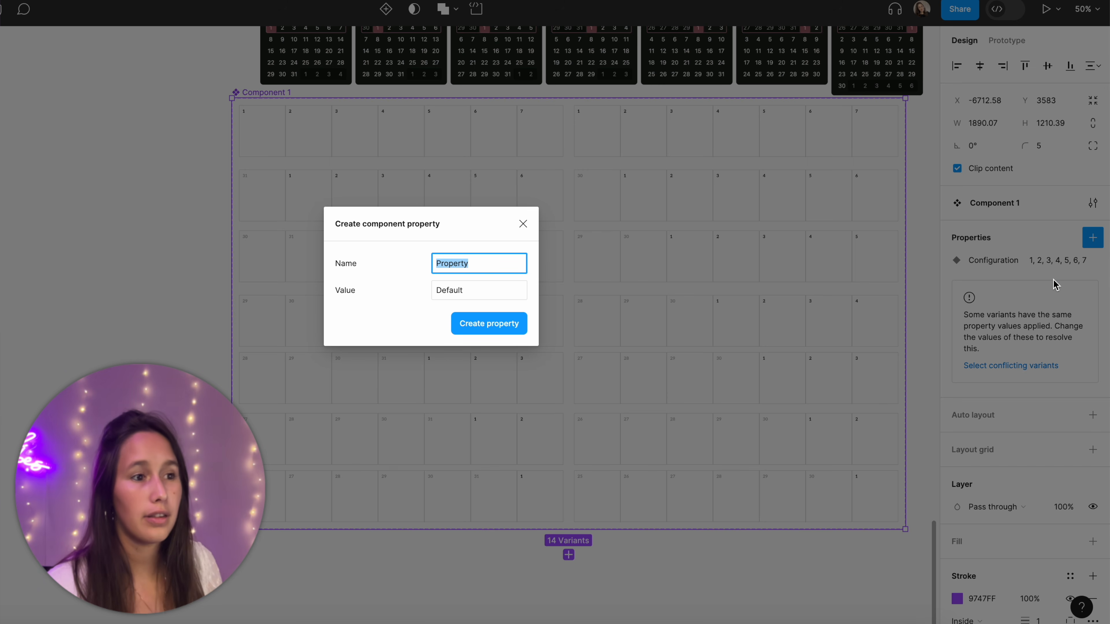
key(BackSpace)
text(Prev 31)
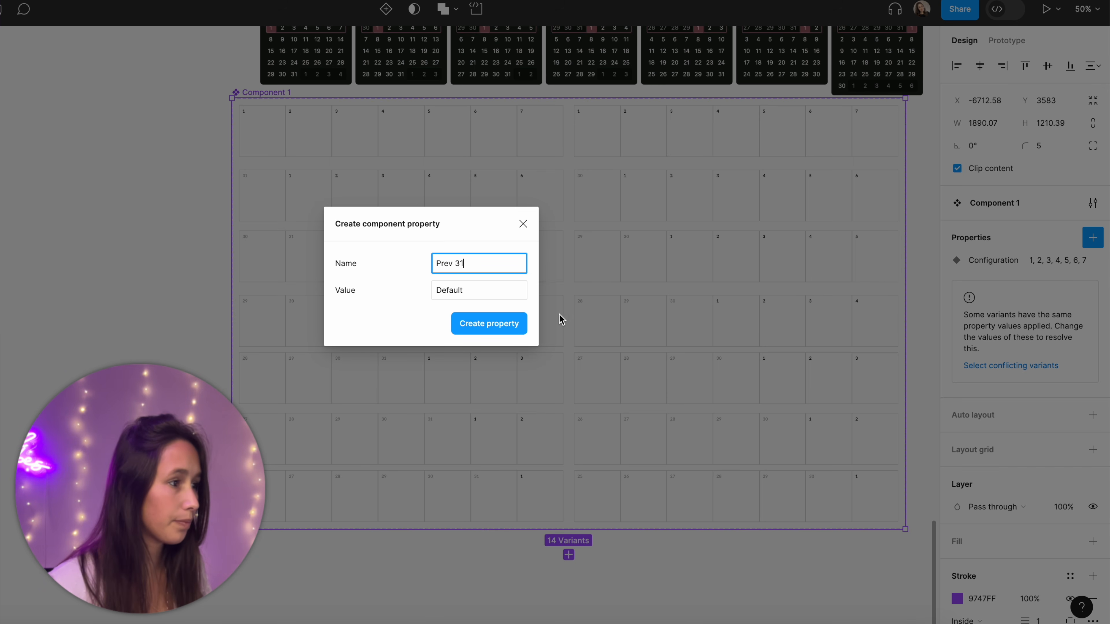
click(519, 315)
Step: Set Prev 31 to True for the first column of variants and to the opposite value for the second column
drag(209, 568, 572, 94)
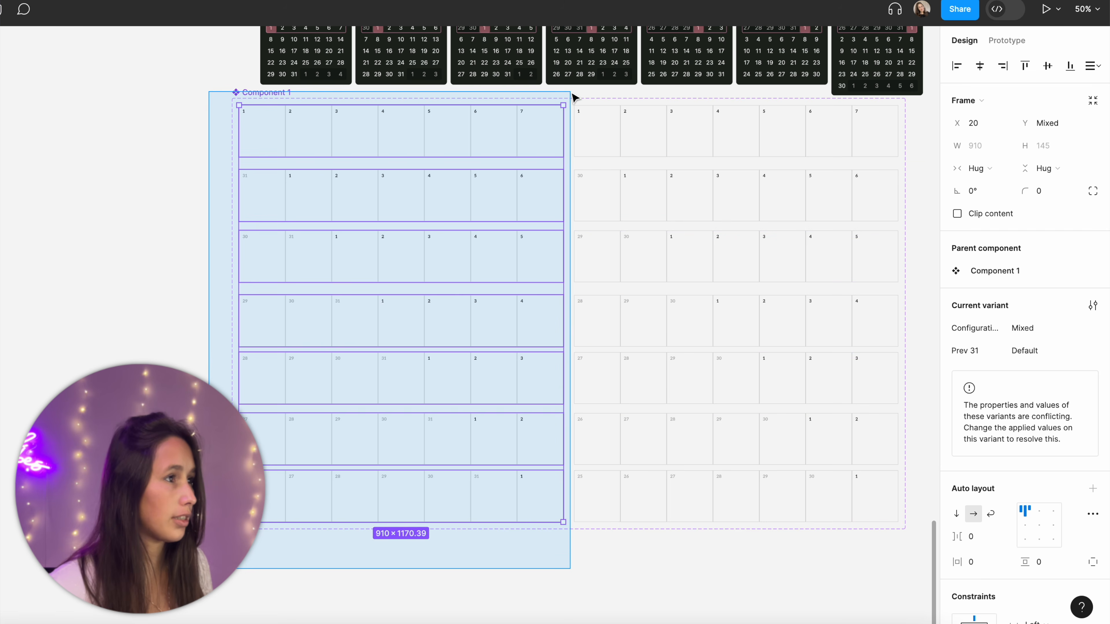
click(1024, 351)
click(1022, 334)
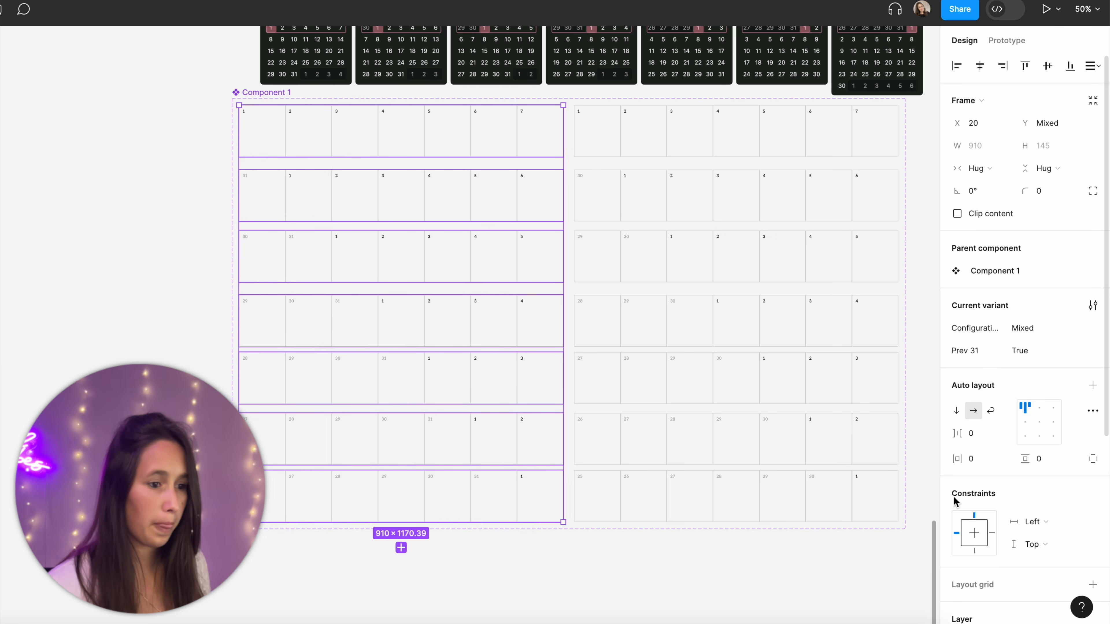
drag(909, 544, 582, 108)
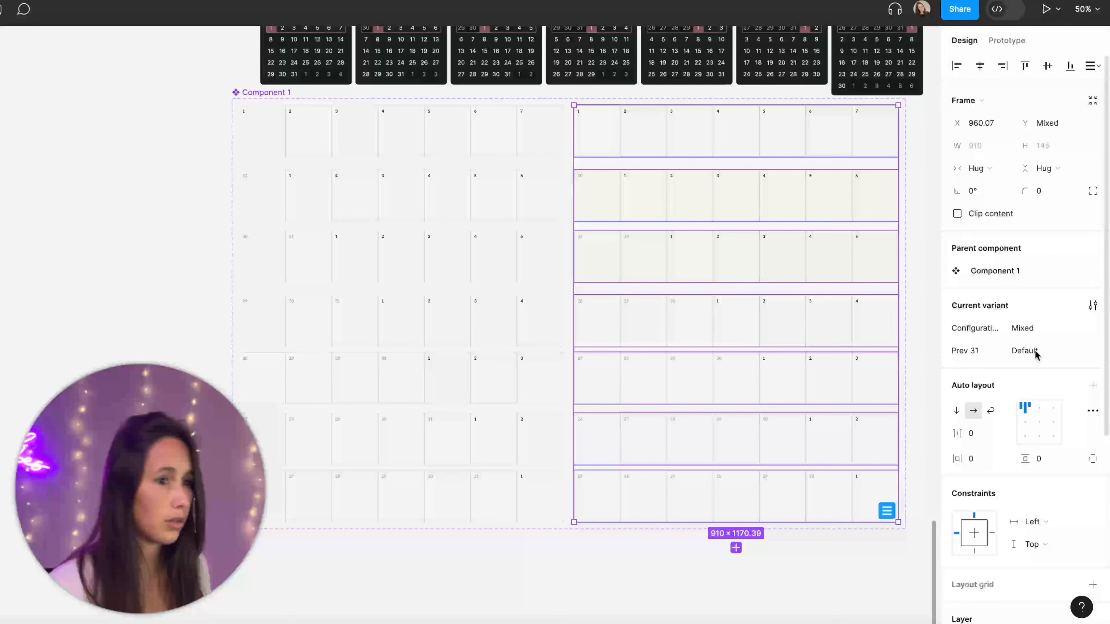
click(1037, 358)
click(1025, 334)
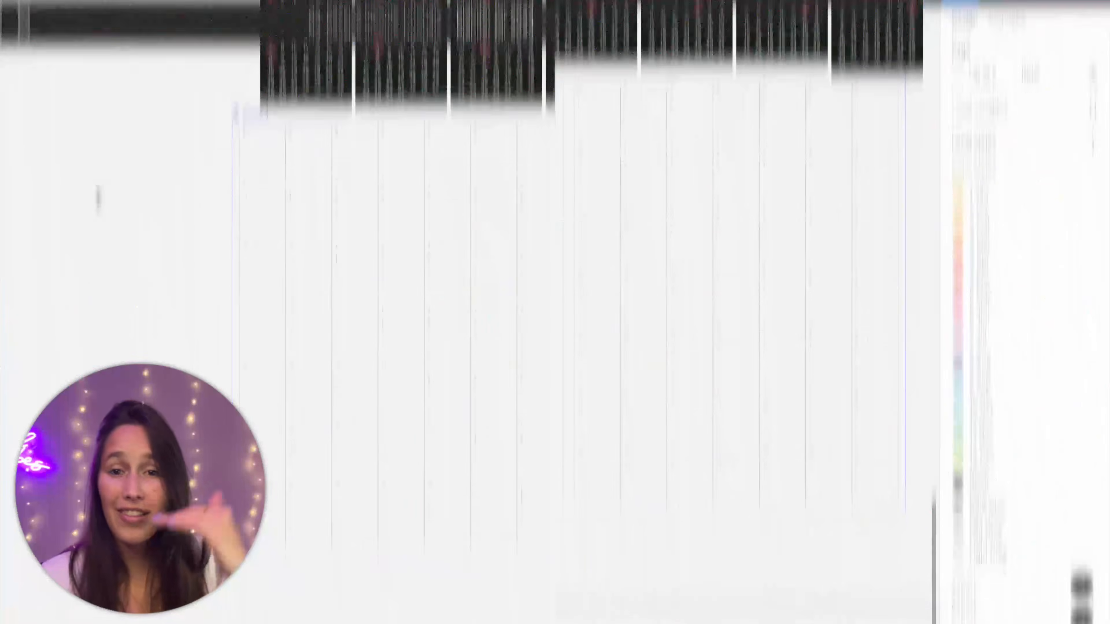
Step: Place an instance of the Week 5 variant with Configuration 1 and 31 set to False beside the Week 5 component set
scroll(96, 175, right, 10)
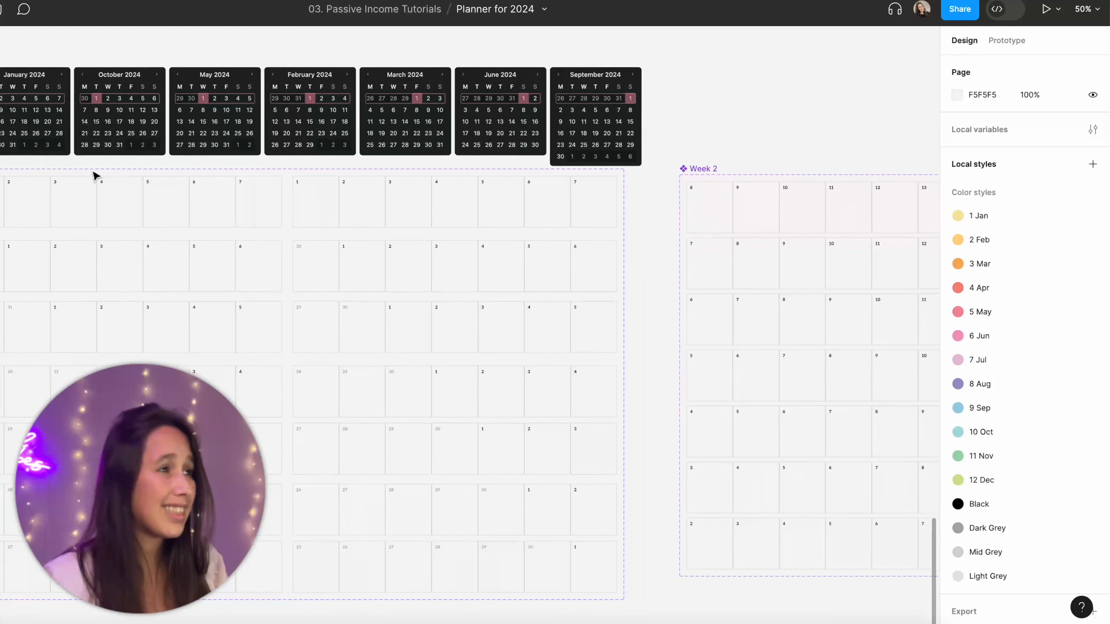
scroll(321, 154, right, 20)
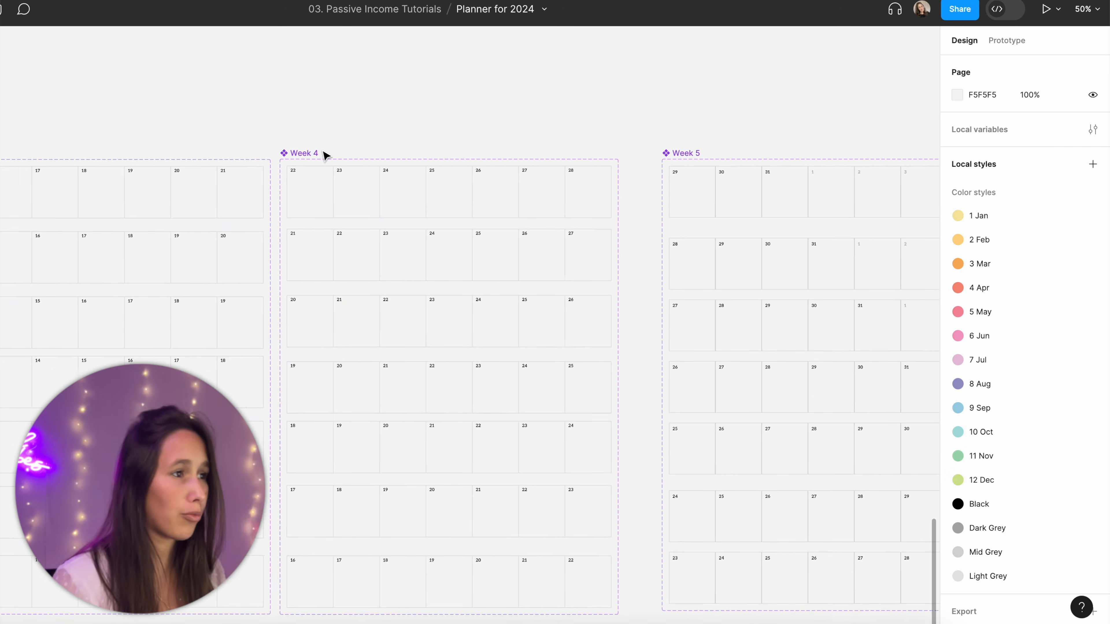
scroll(301, 156, right, 20)
scroll(349, 170, down, 3)
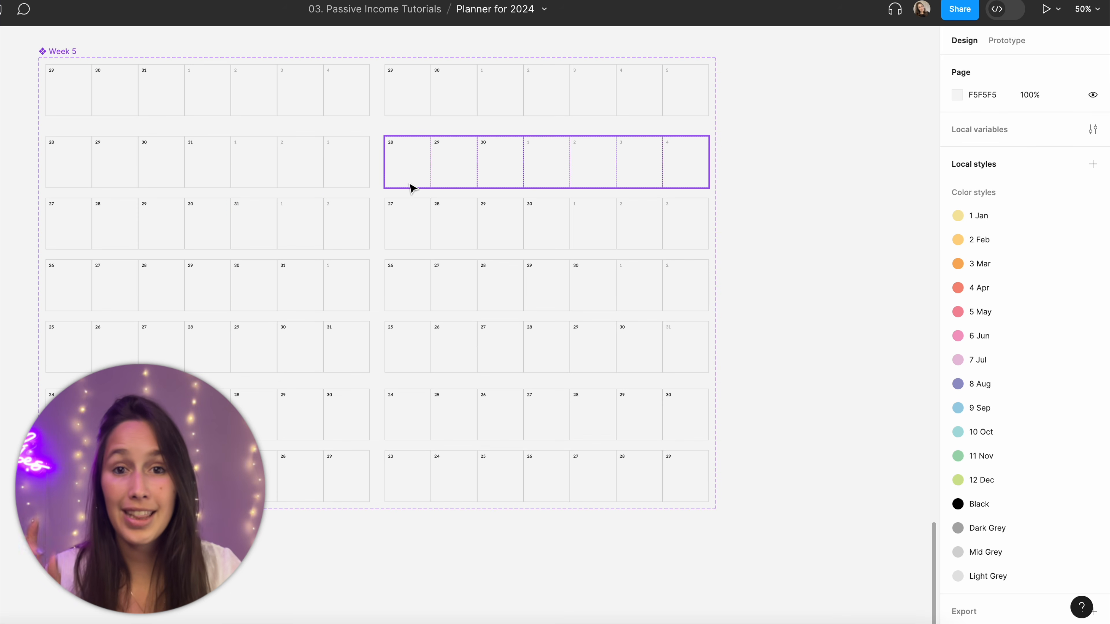
scroll(411, 188, up, 1)
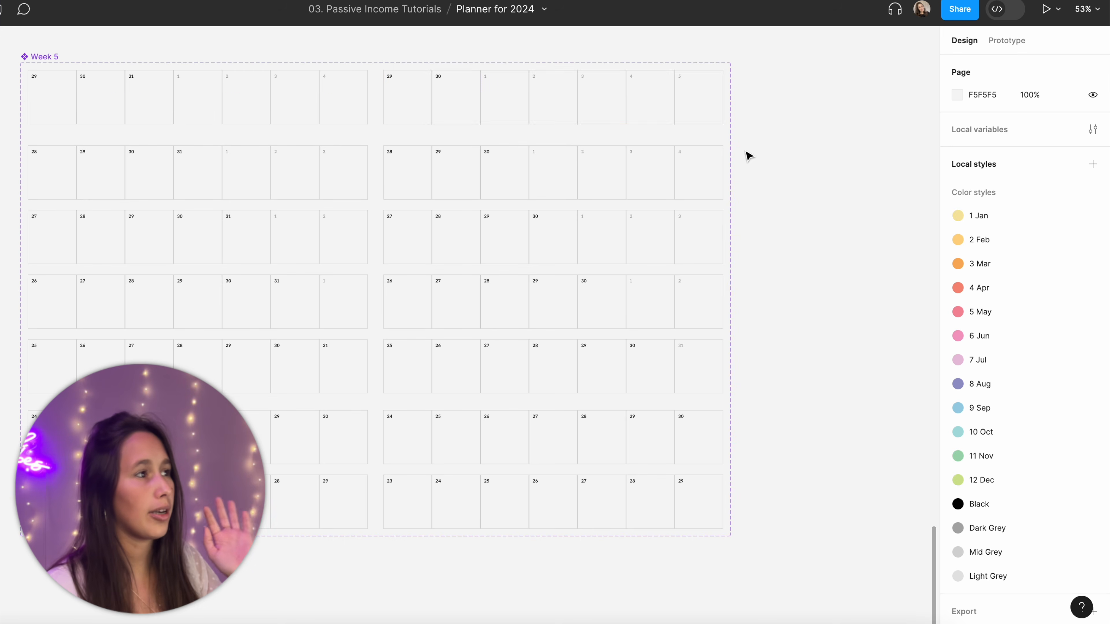
click(578, 115)
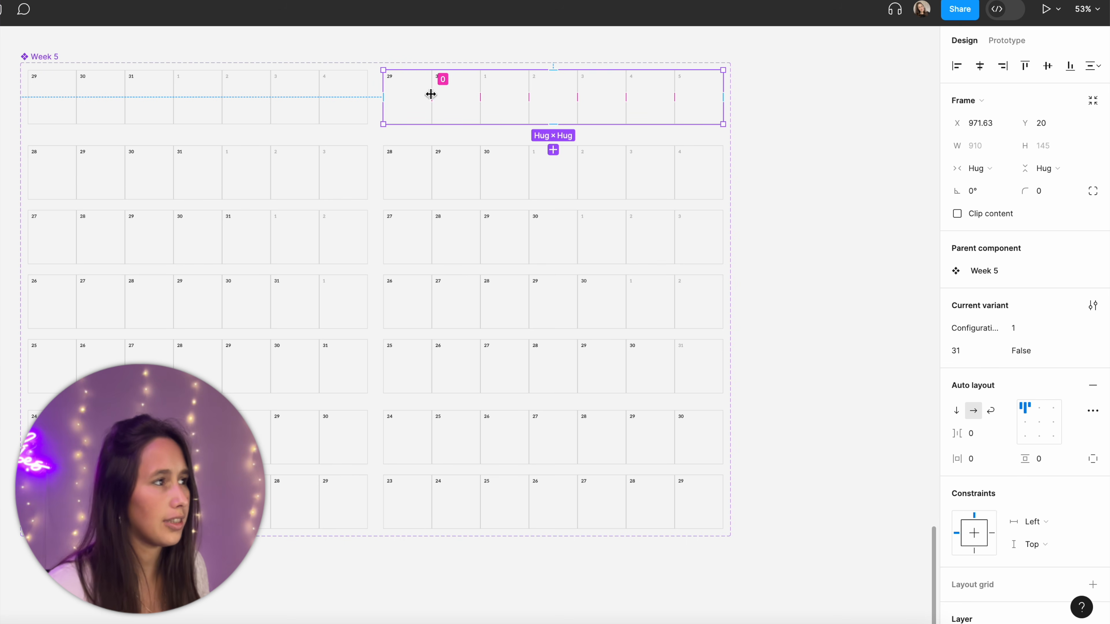
drag(445, 97, 840, 325)
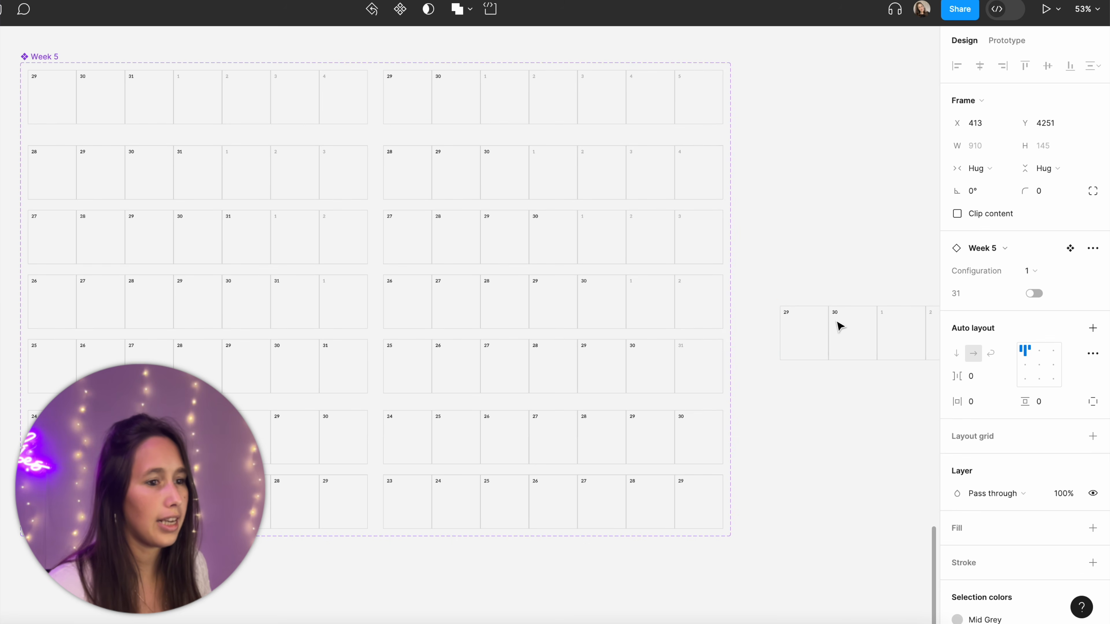
Step: Detach the Week 5 instance and place the resulting frame level with the sixth row of the Week 5 component set
right_click(840, 325)
click(870, 472)
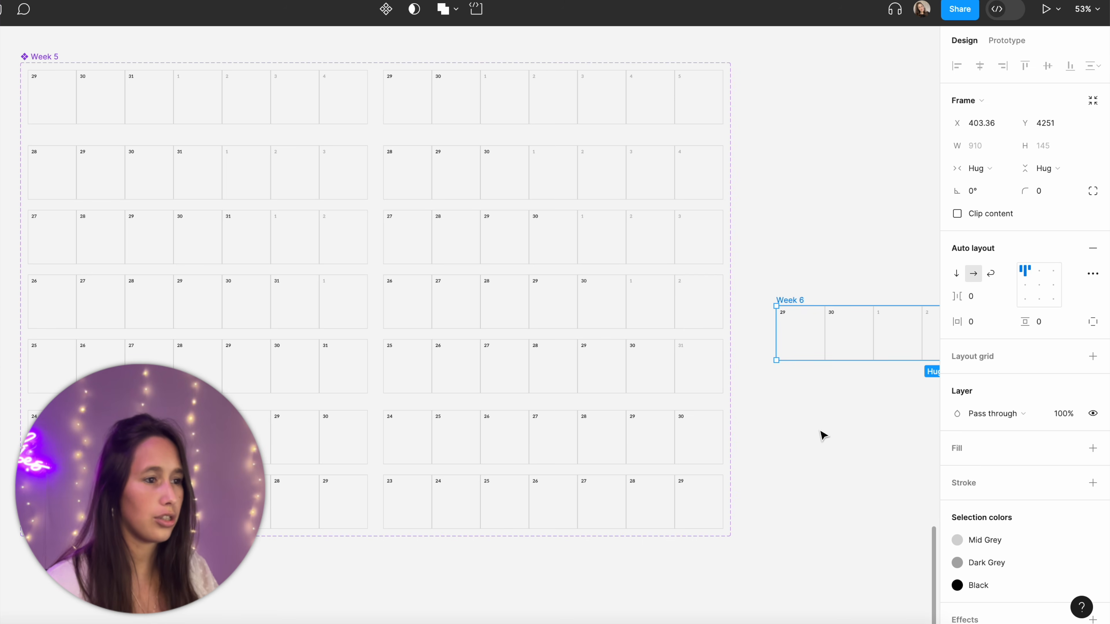
scroll(822, 436, right, 2)
click(747, 270)
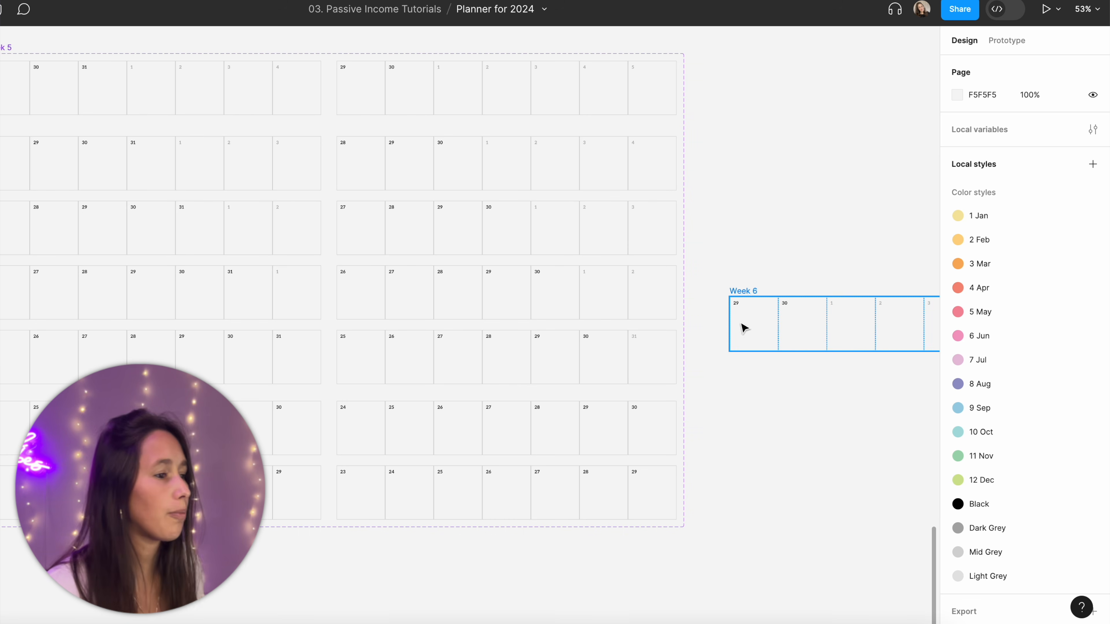
drag(744, 328, 715, 430)
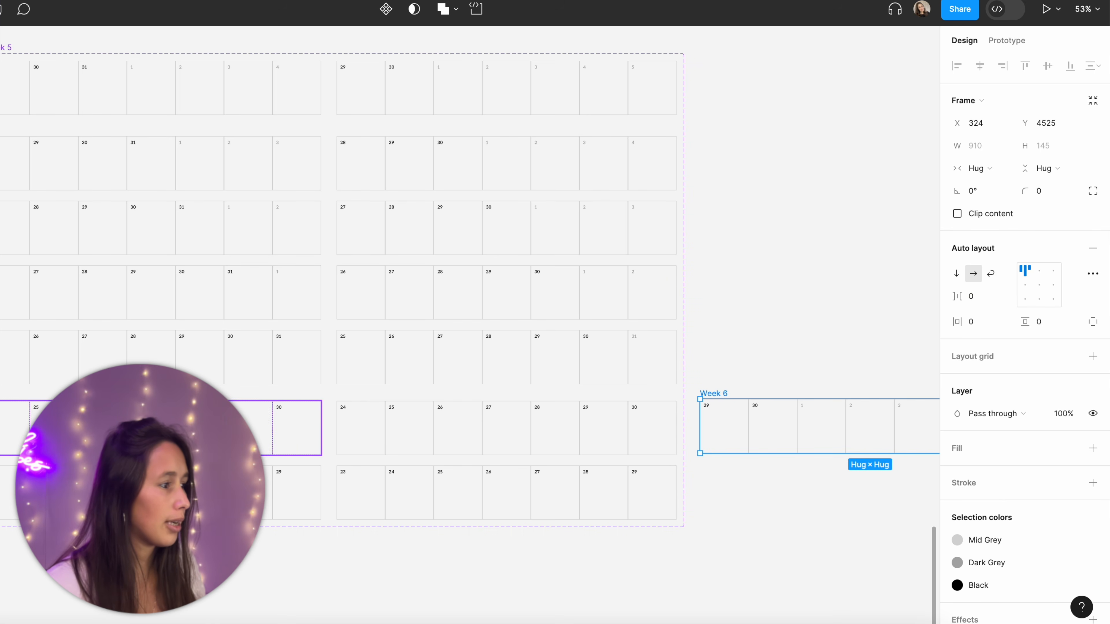
scroll(636, 464, right, 3)
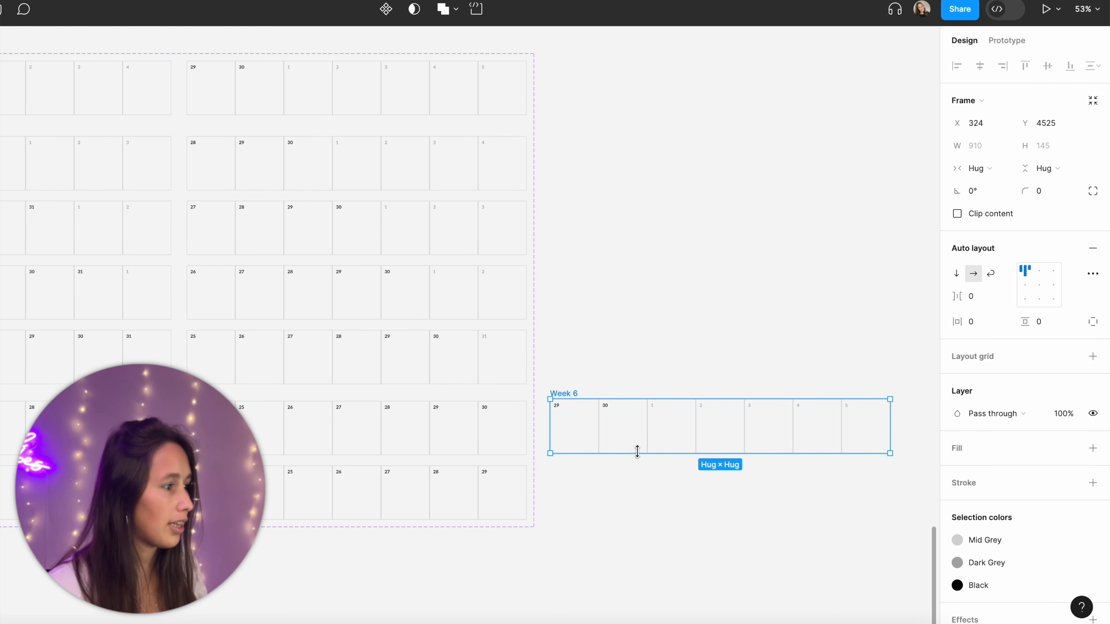
scroll(611, 437, left, 3)
scroll(611, 437, down, 1)
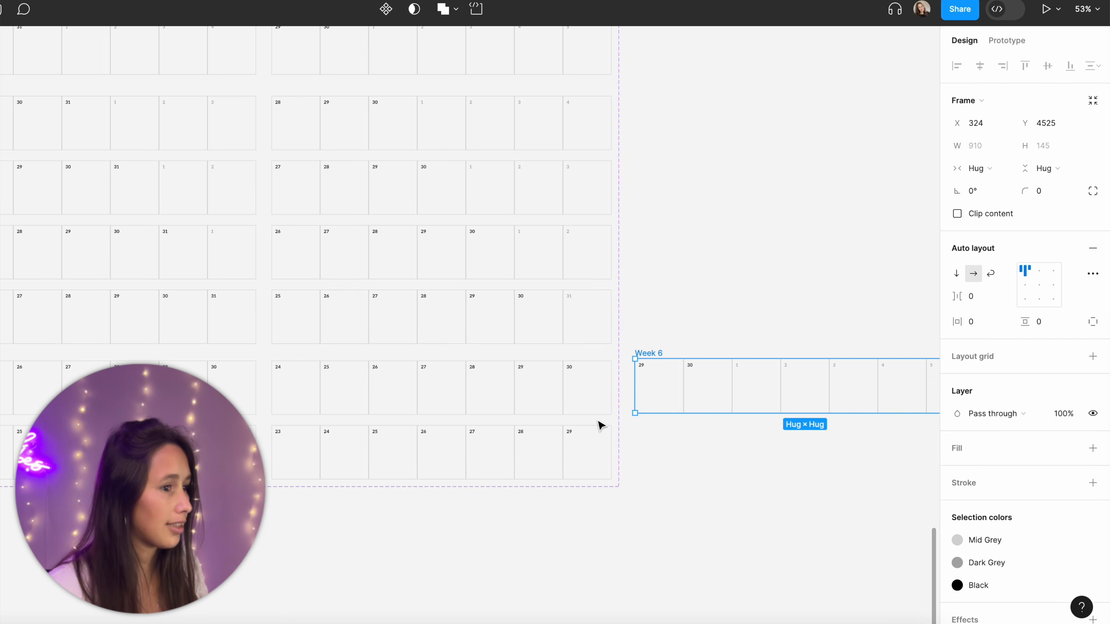
Step: Move the day 30 cell to the start of the detached week frame and set its Day Number to 31
click(704, 389)
key(Left)
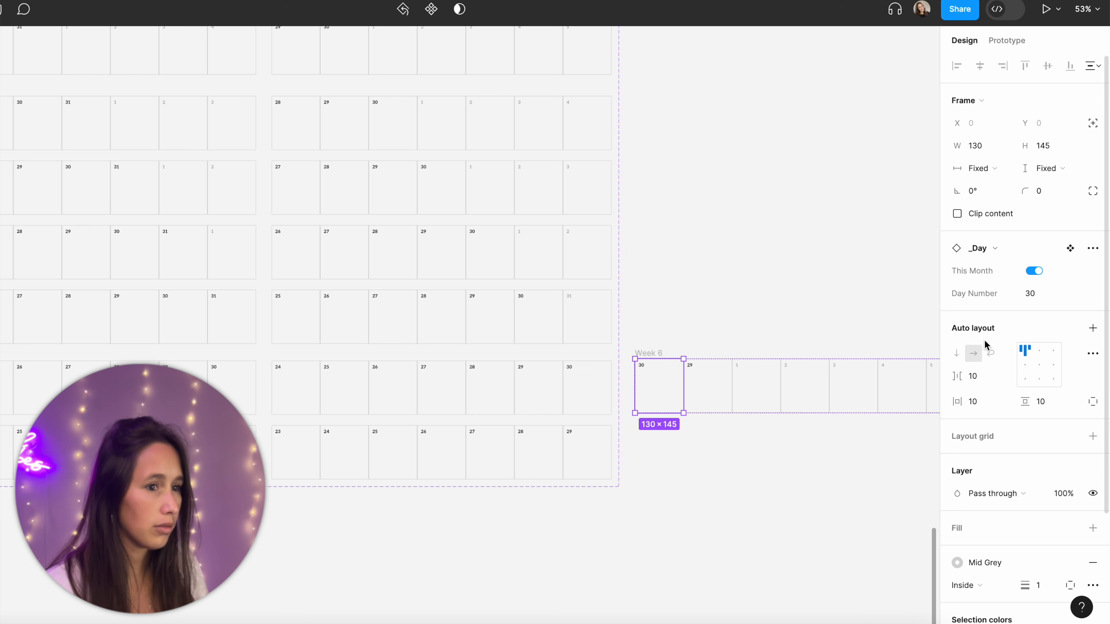
click(1053, 301)
text(31)
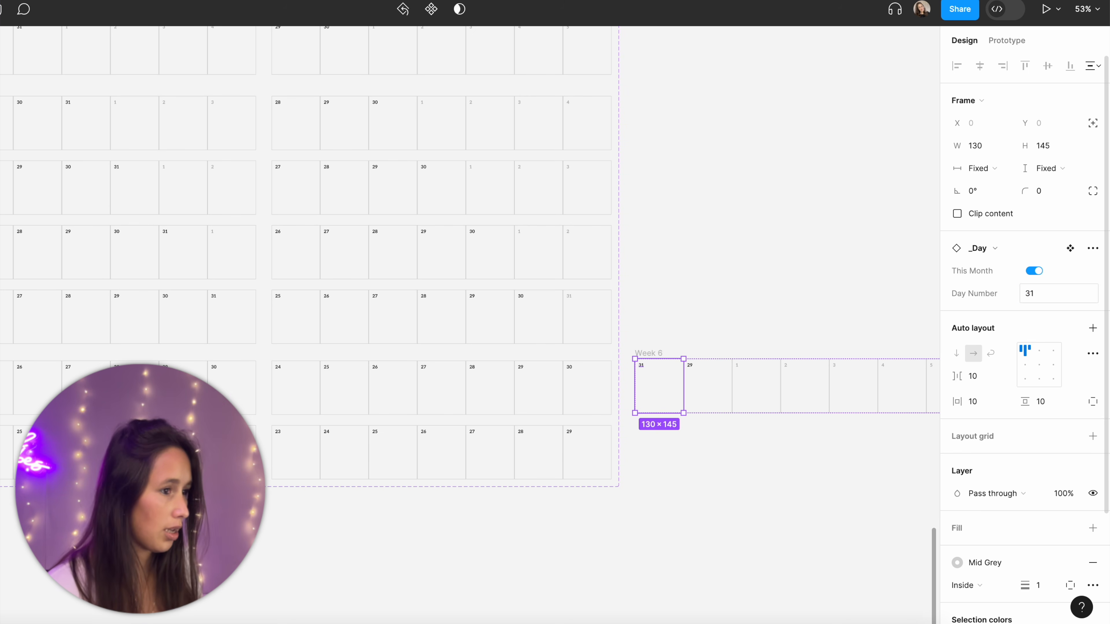
click(217, 379)
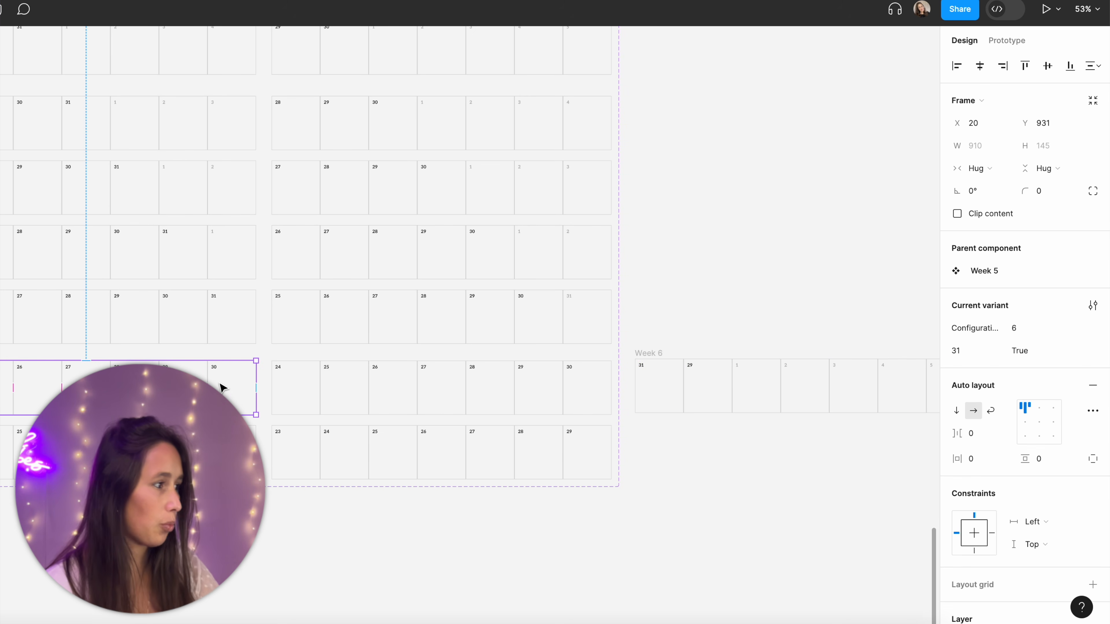
scroll(221, 387, left, 3)
scroll(286, 385, right, 2)
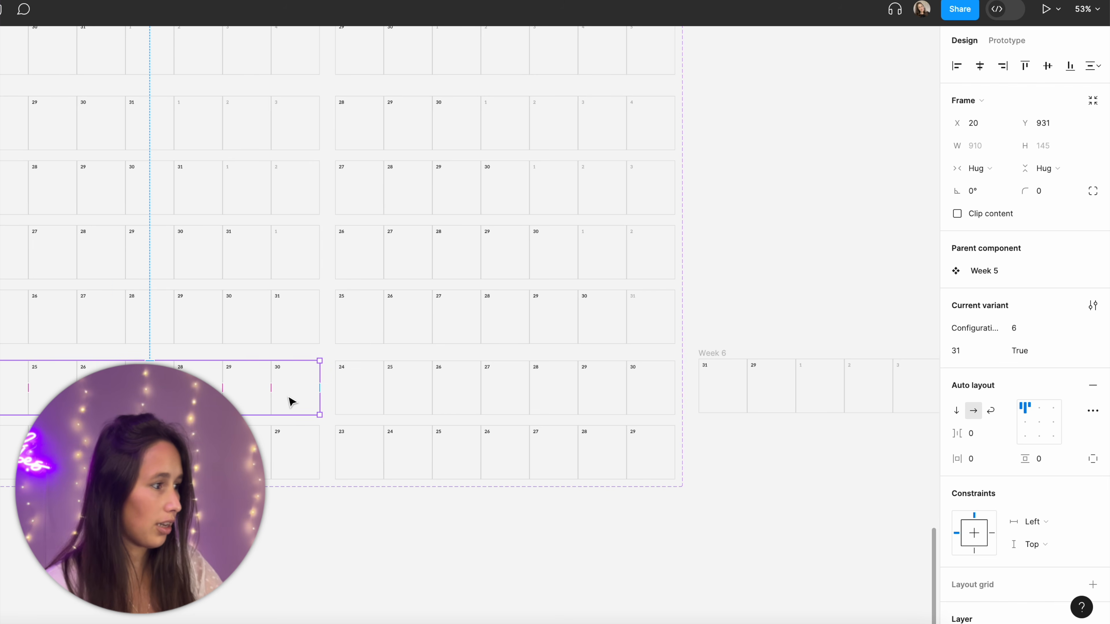
scroll(684, 413, right, 2)
scroll(684, 414, right, 2)
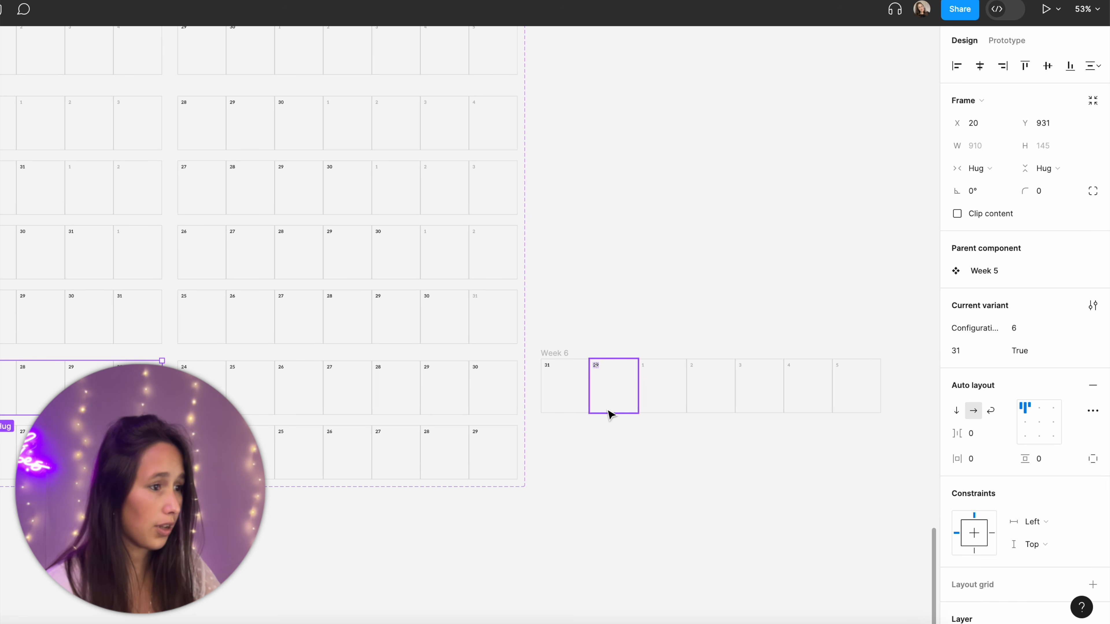
Step: Move the day 29 cell to the end of the week, set its Day Number to 6 and turn off This Month
click(608, 413)
key(Right)
key(Right)
key(Right)
key(Right)
key(Right)
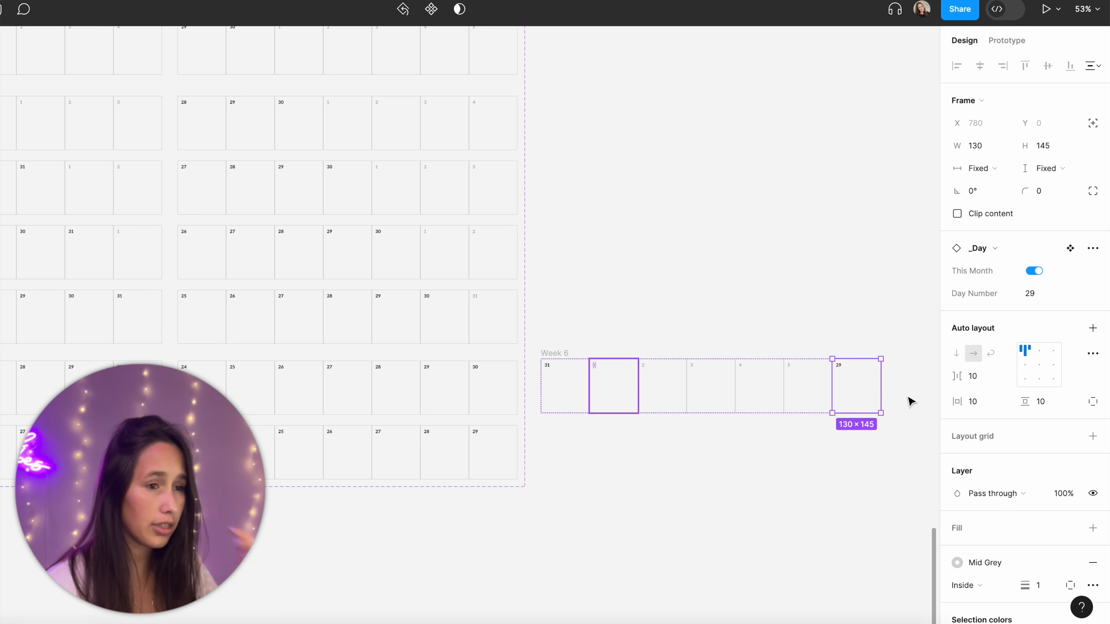
click(1040, 294)
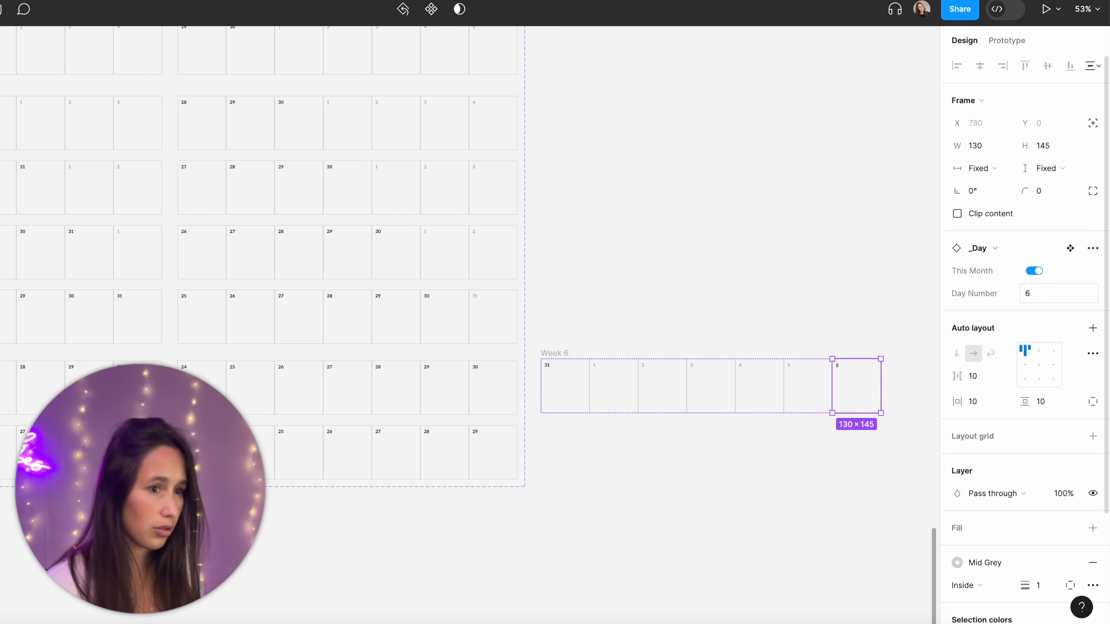
click(1034, 271)
Step: Duplicate the Week 6 frame directly below itself, level with the seventh row of the Week 5 set
scroll(725, 332, left, 4)
click(683, 344)
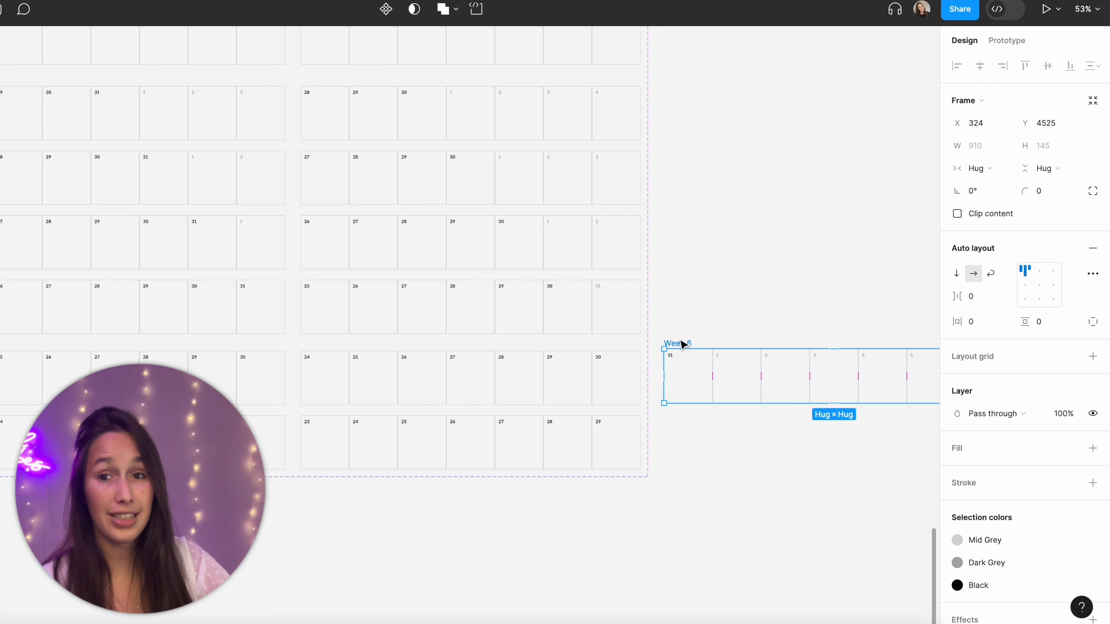
click(174, 362)
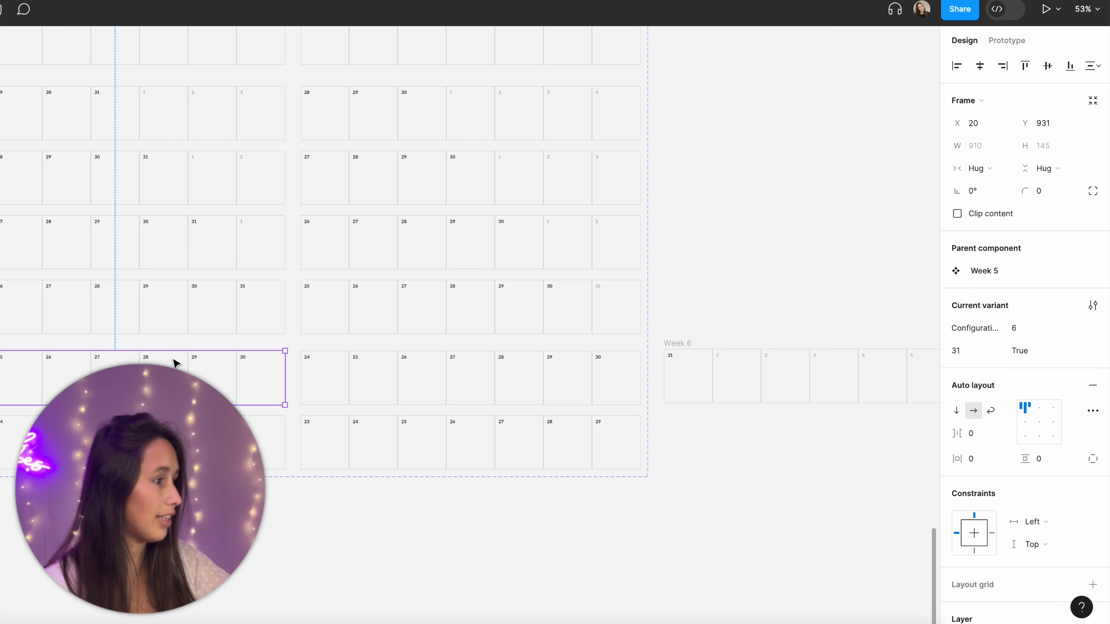
scroll(184, 368, left, 1)
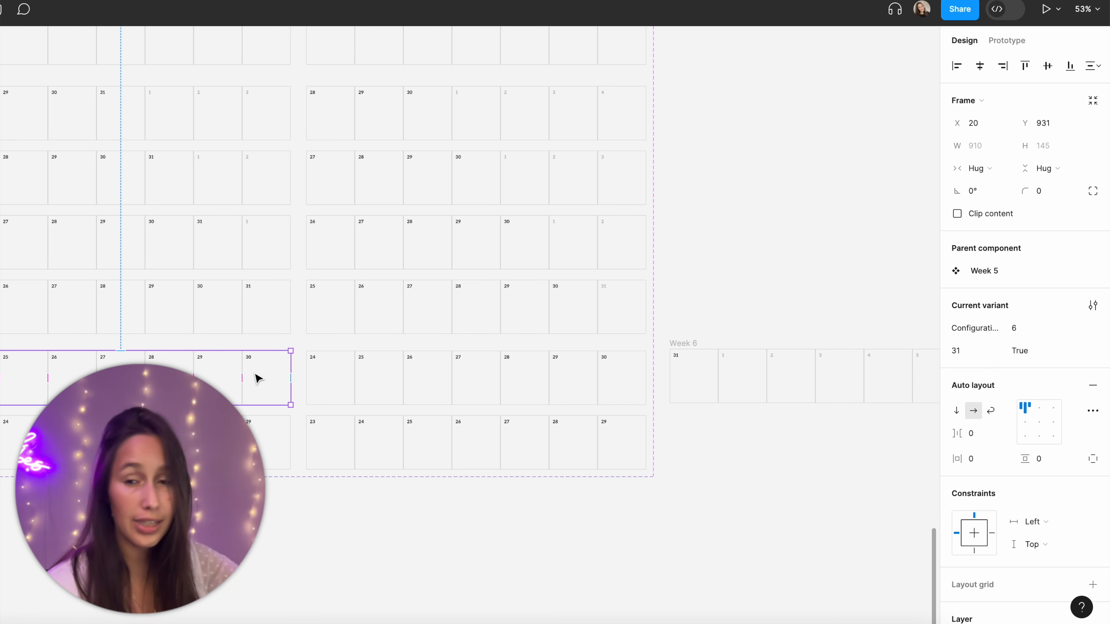
click(266, 442)
click(699, 371)
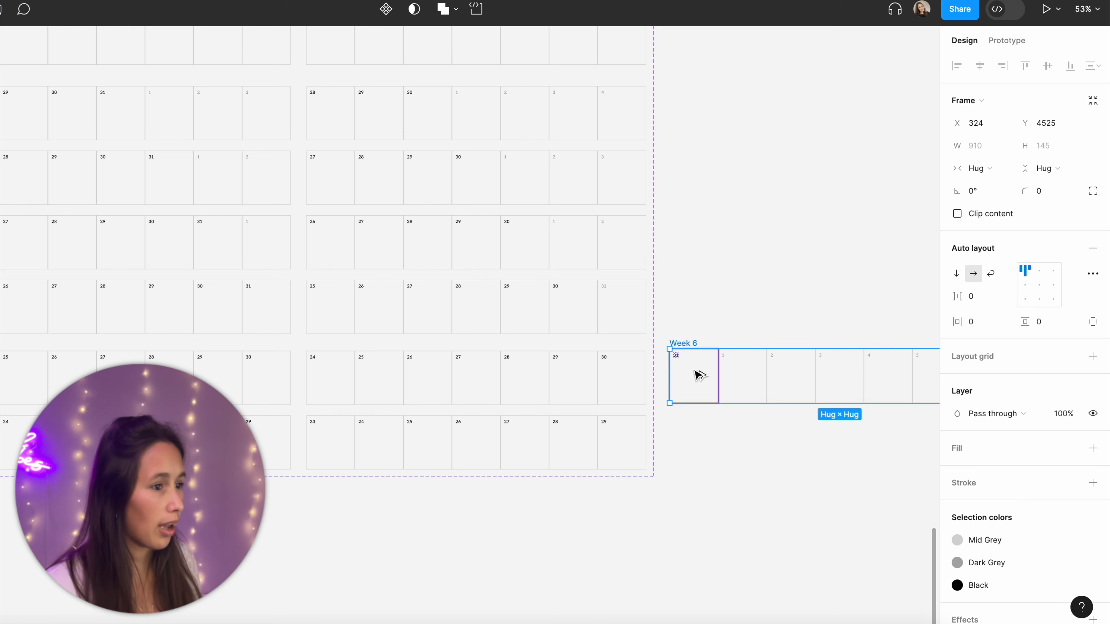
drag(699, 372, 698, 441)
scroll(815, 441, right, 5)
Step: Move the day 6 cell to the start of the Week 7 frame, turn on This Month and set its Day Number to 30
click(815, 442)
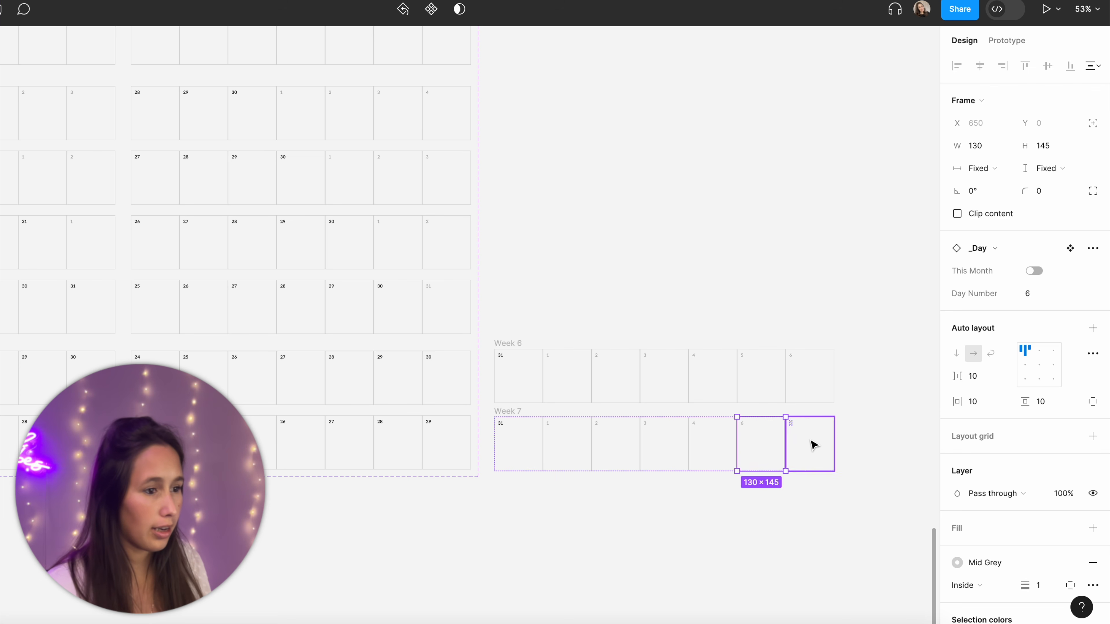
key(Left)
key(Left)
key(Left)
key(Left)
key(Left)
key(Left)
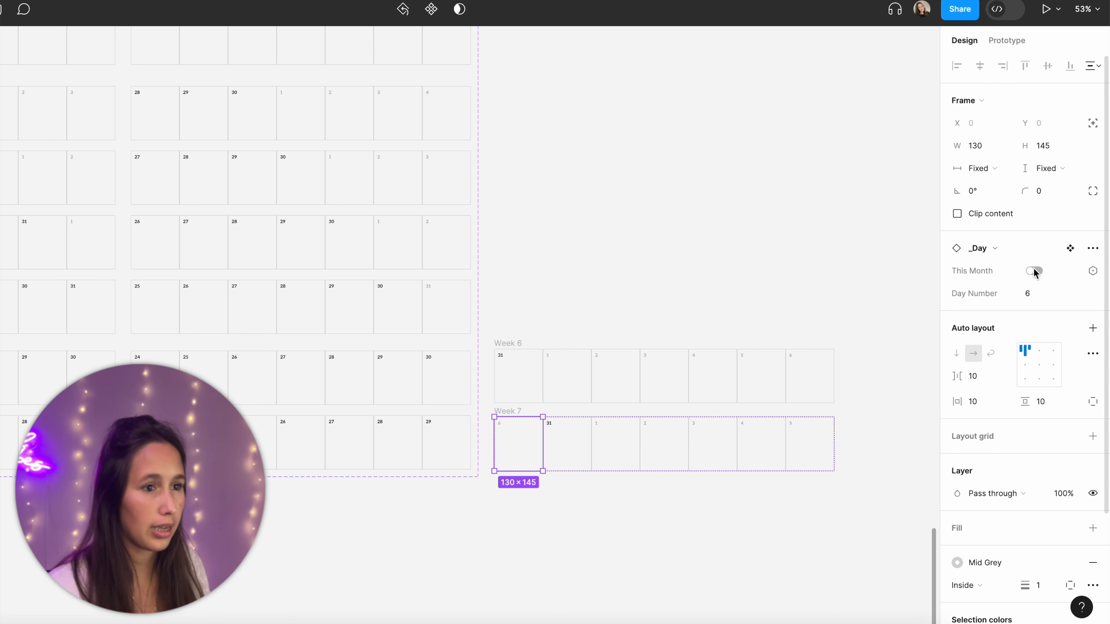
click(1034, 271)
click(1033, 298)
text(30)
key(Return)
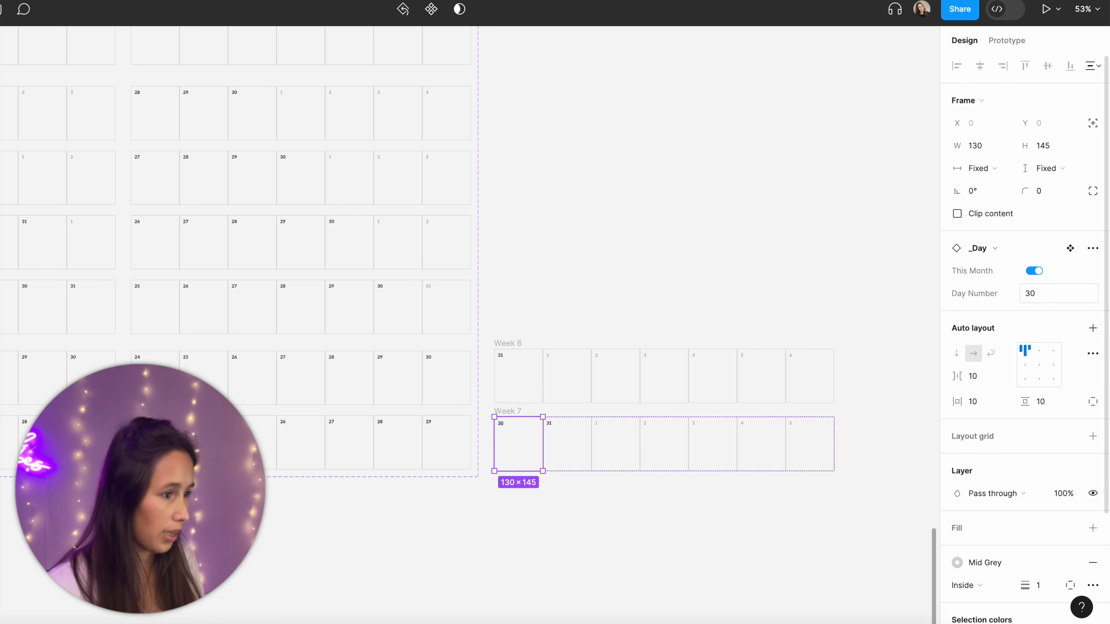
Step: Duplicate the Week 6 and Week 7 frames together as a second column beside the originals
scroll(580, 559, left, 6)
click(271, 457)
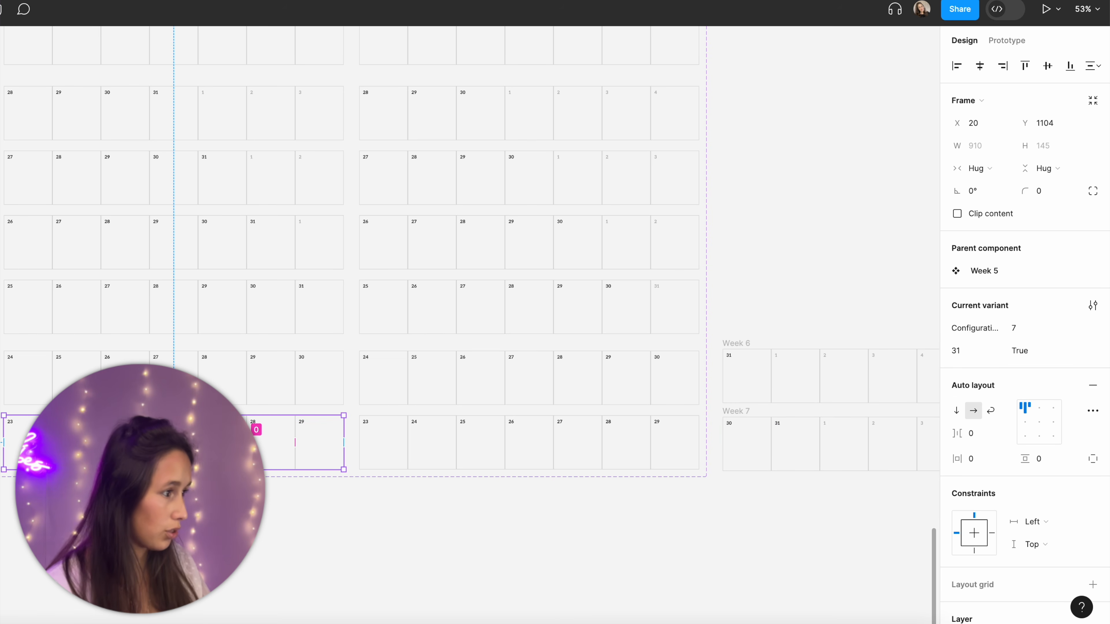
scroll(285, 394, right, 7)
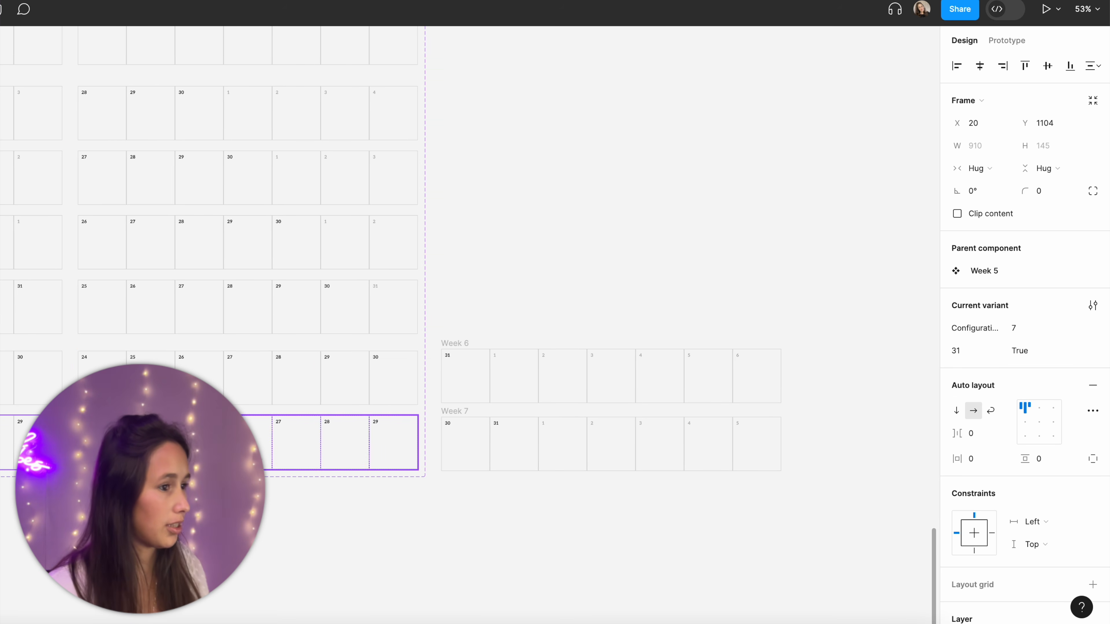
drag(824, 310, 435, 479)
scroll(441, 419, right, 2)
drag(448, 364, 795, 368)
click(764, 321)
double_click(749, 349)
click(750, 344)
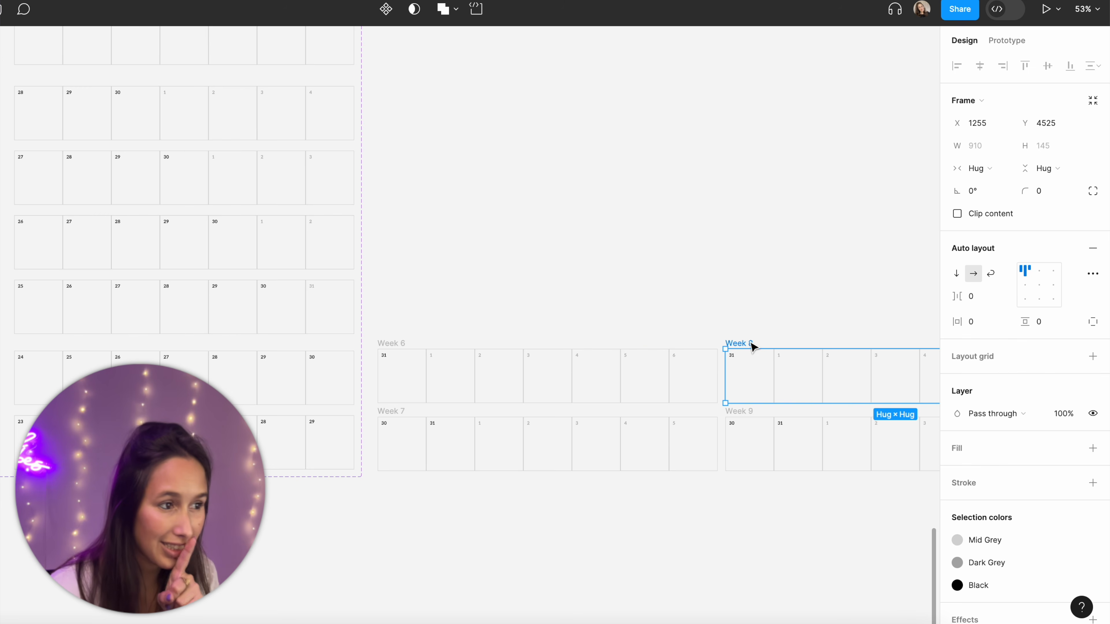
click(329, 373)
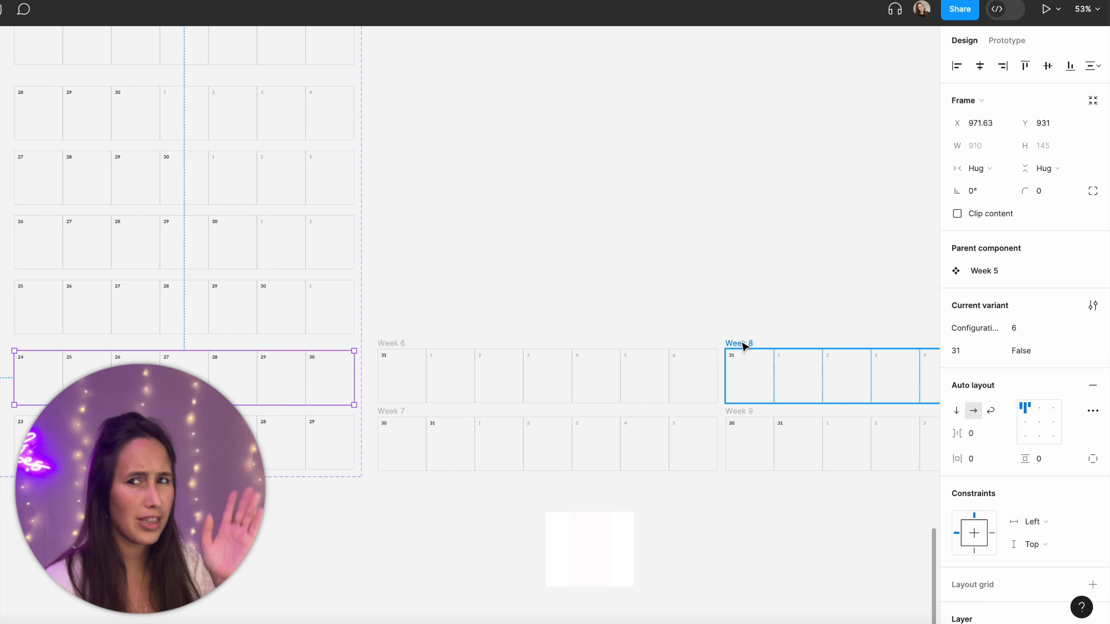
key(Tab)
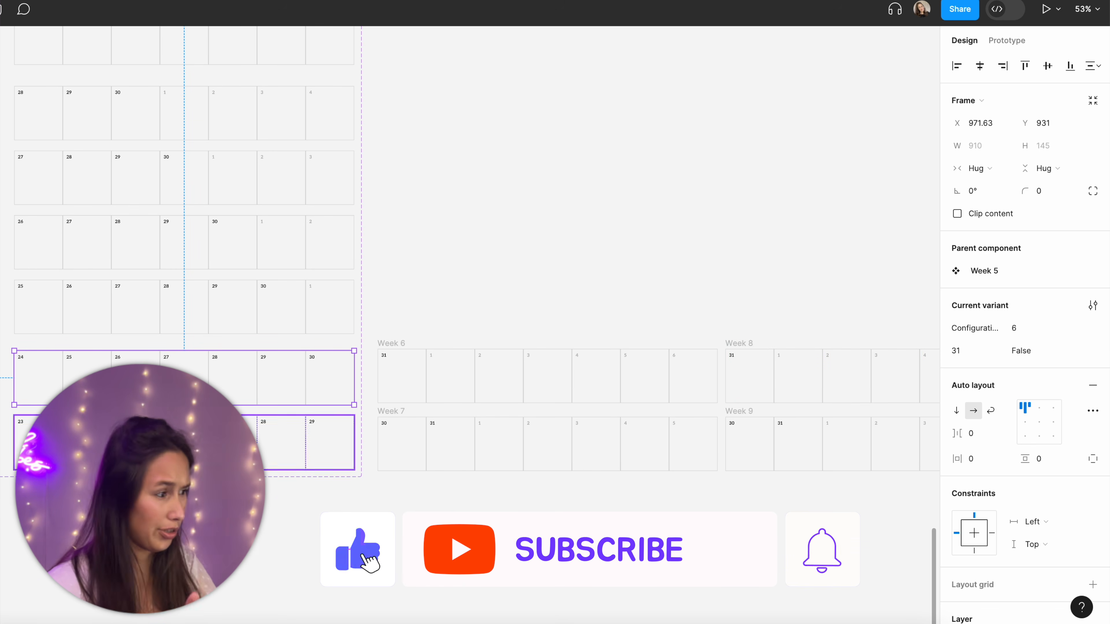
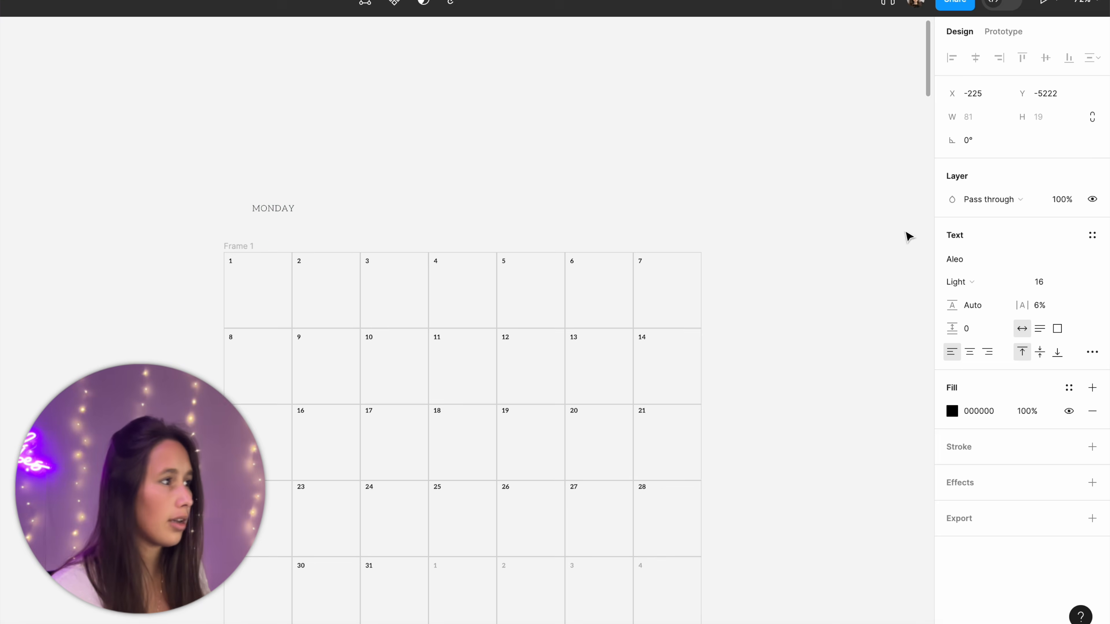
Step: Add auto layout to the MONDAY text and give its frame a fixed width of 130
click(281, 212)
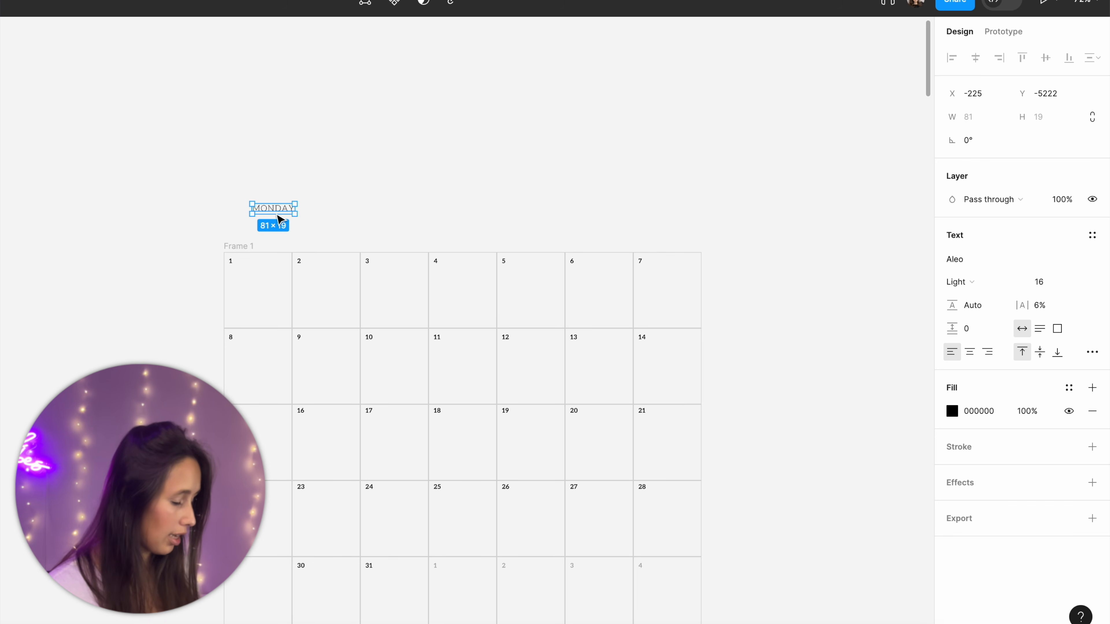
key(shift+a)
click(1003, 163)
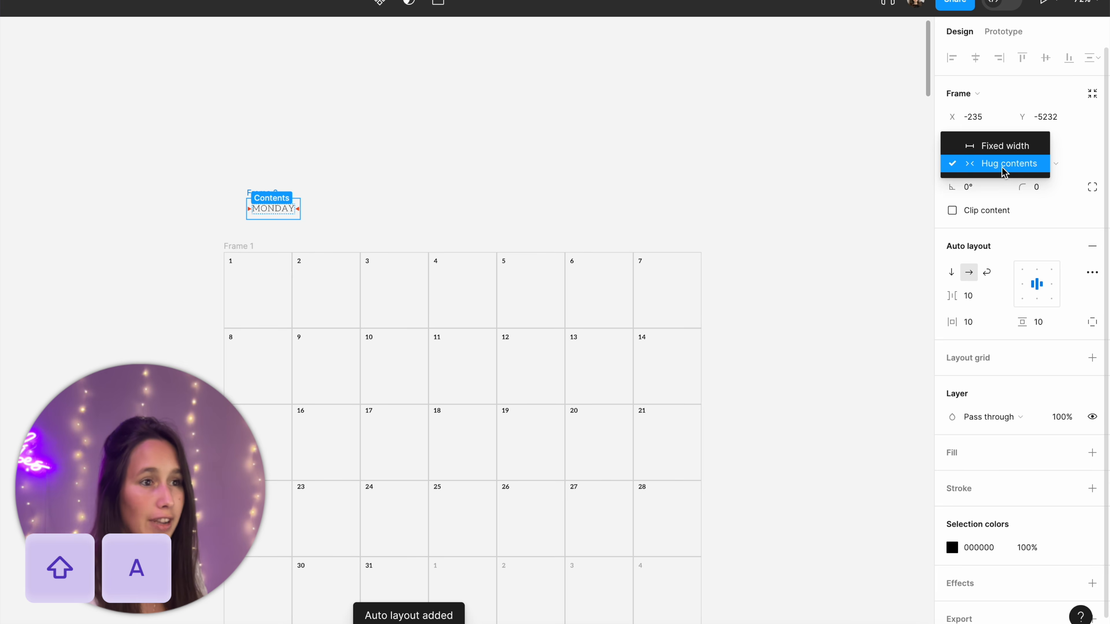
click(1000, 146)
click(971, 140)
text(130)
key(Return)
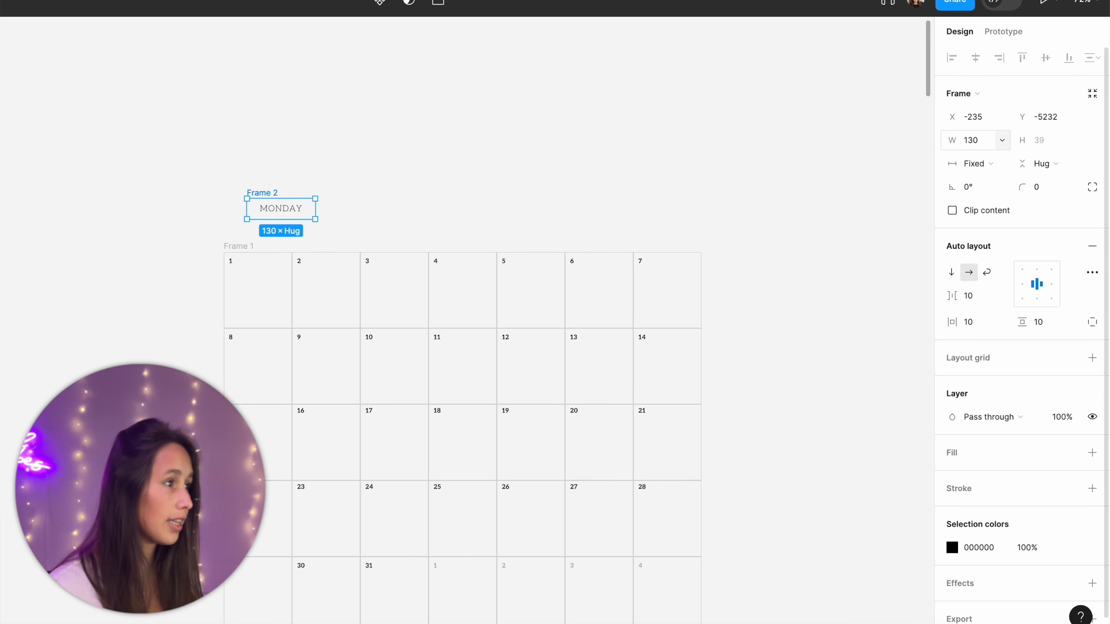
Step: Check the first day cell's width and rename the MONDAY frame as Day
double_click(291, 289)
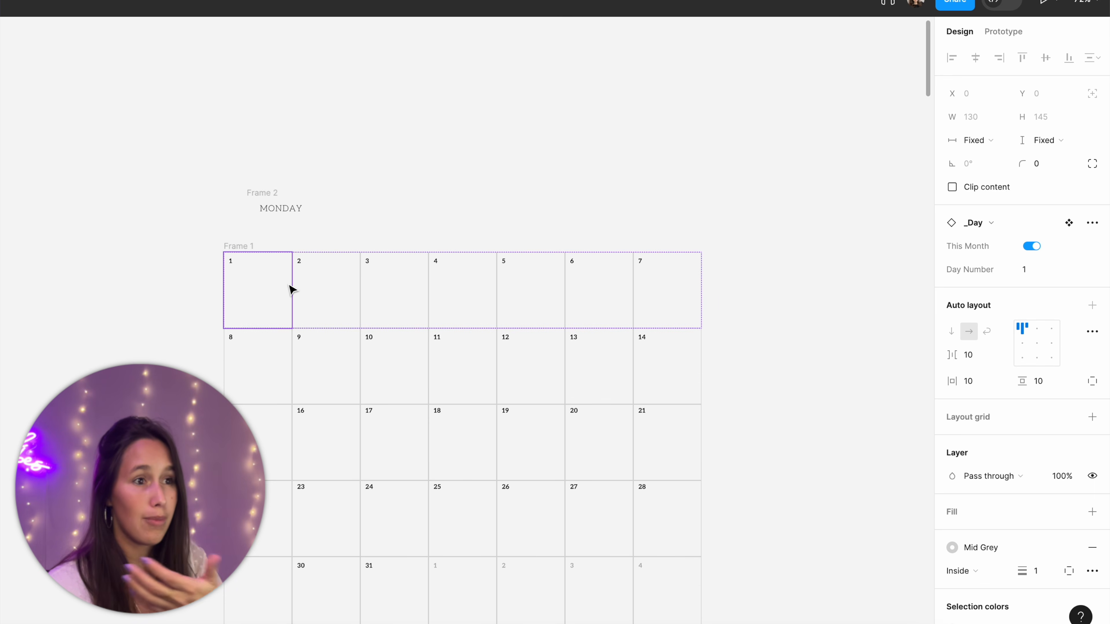
click(265, 191)
double_click(267, 190)
text(Day)
key(Return)
Step: Wrap the MONDAY frame in another auto layout with 0 padding and a horizontal direction
key(shift+a)
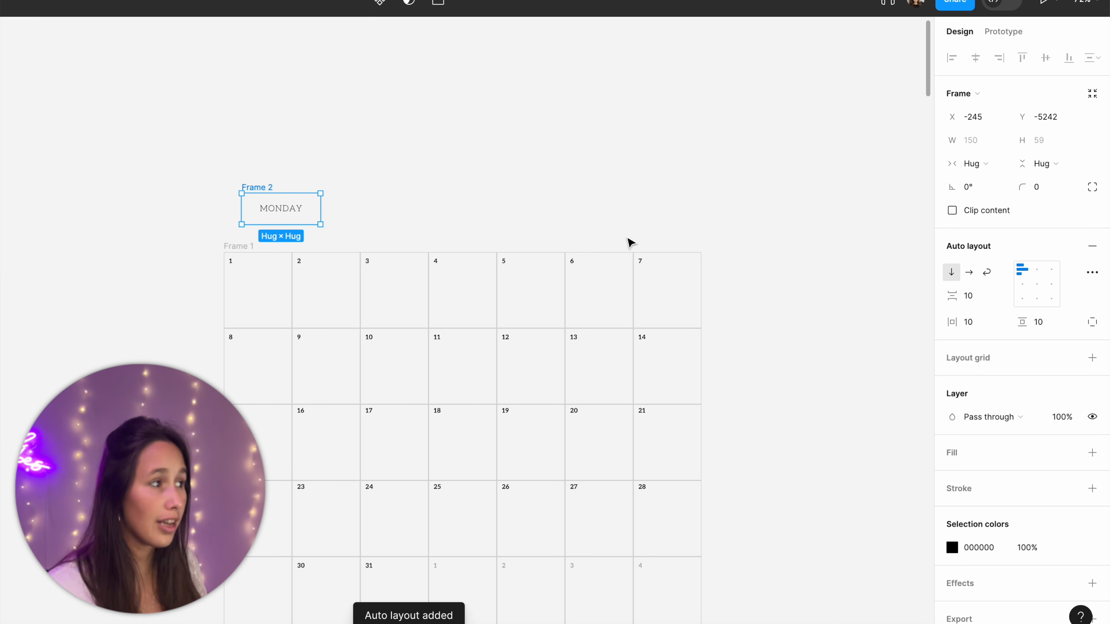
click(976, 321)
text(0)
key(Return)
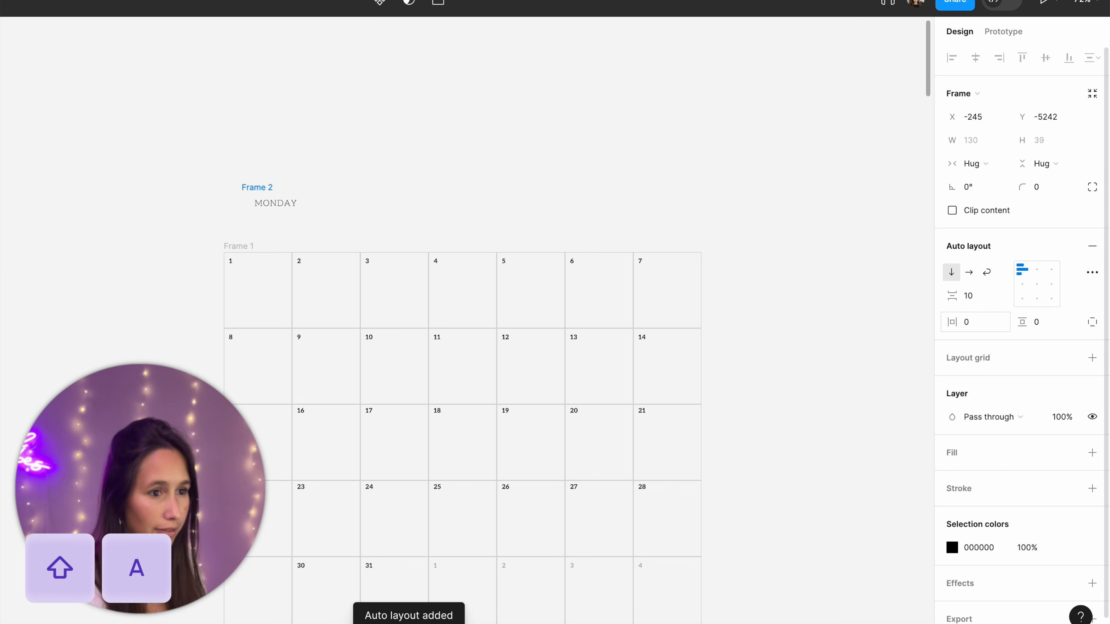
click(968, 272)
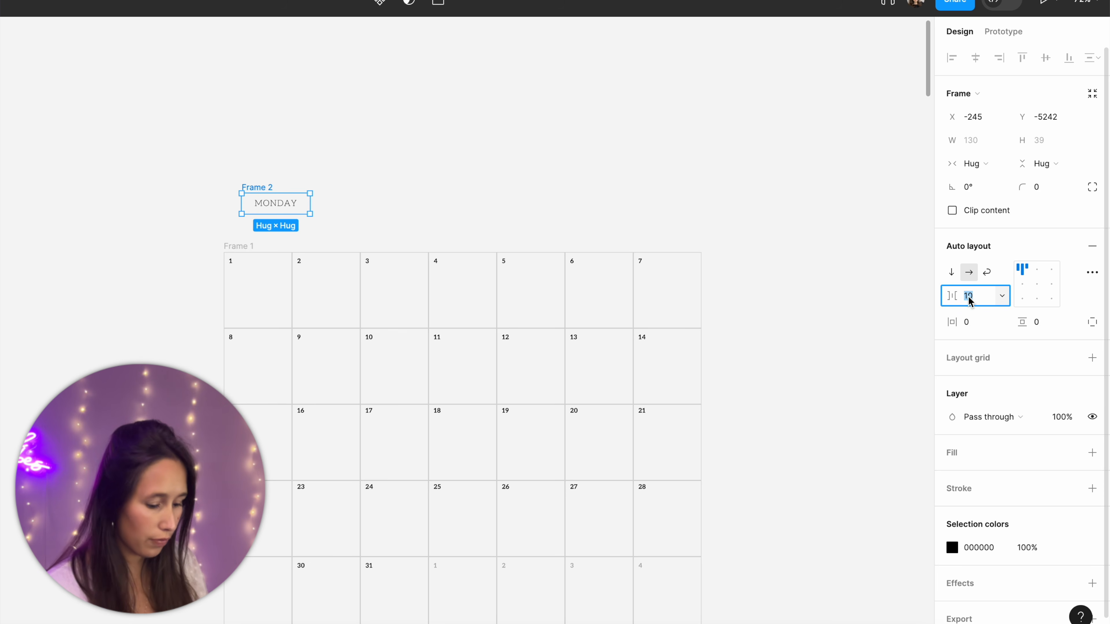
Step: Duplicate the inner MONDAY frame within its weekday row
click(253, 206)
click(266, 209)
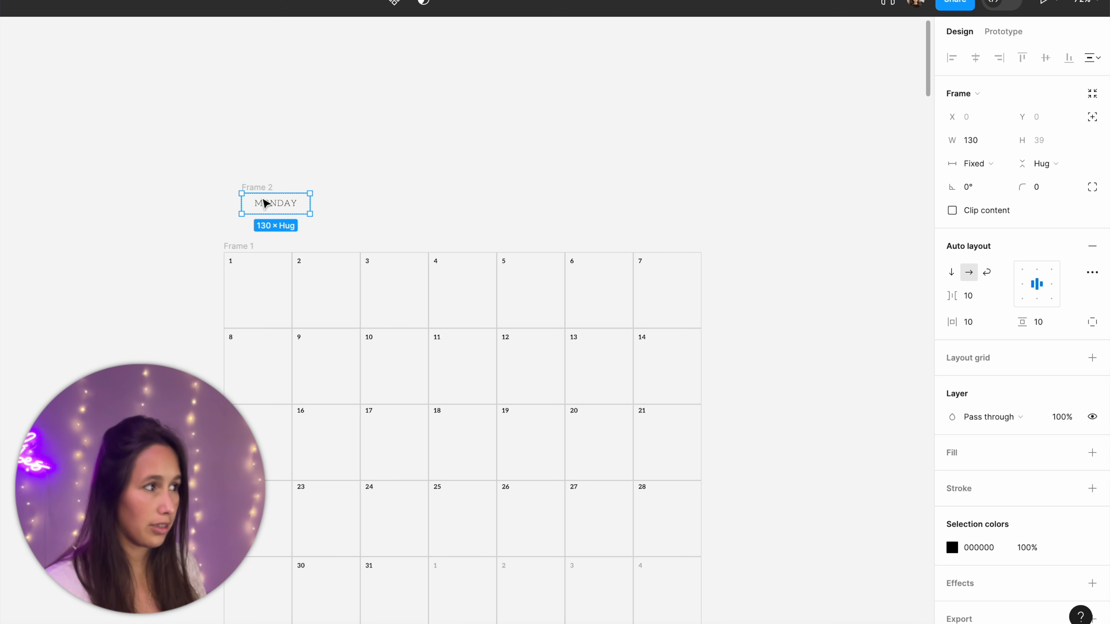
key(ctrl+d)
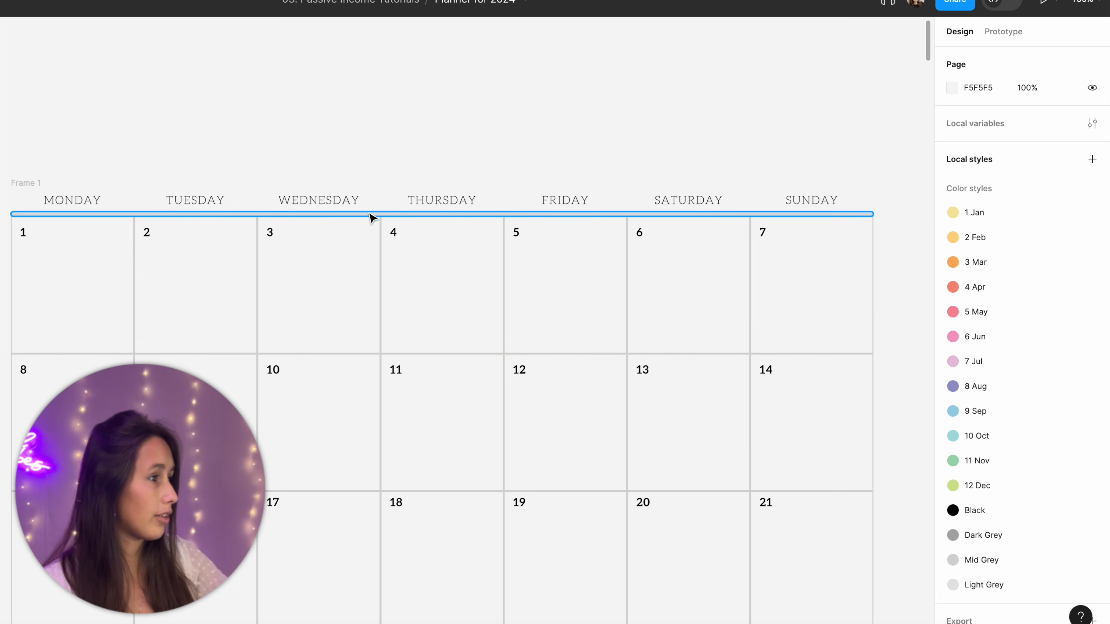
Step: Rename the calendar frame as _Month and turn it into a component
click(370, 215)
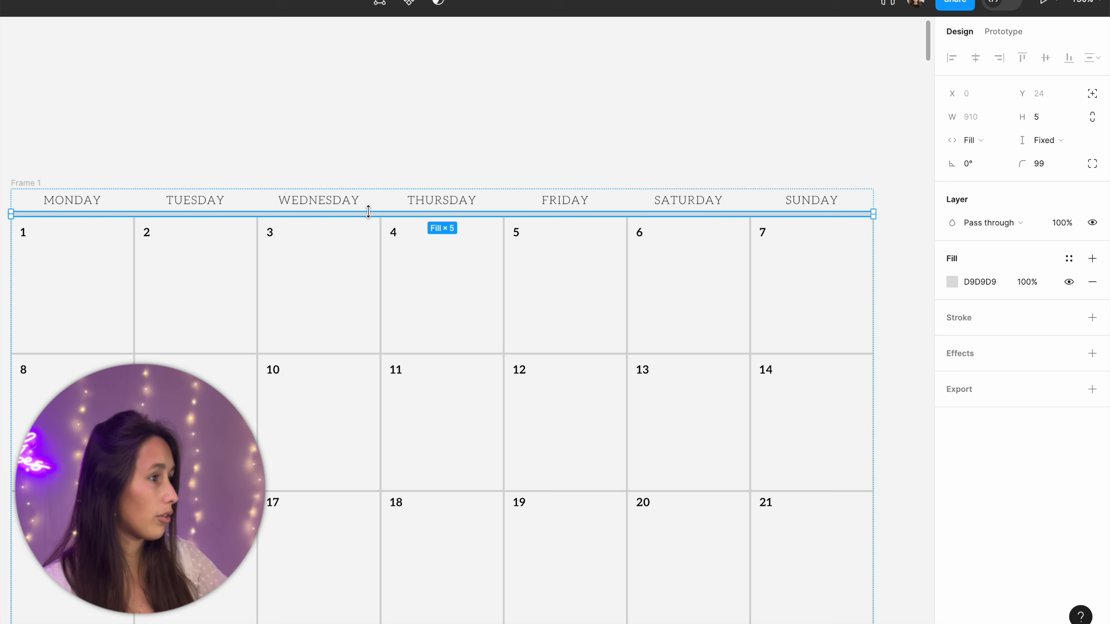
click(416, 130)
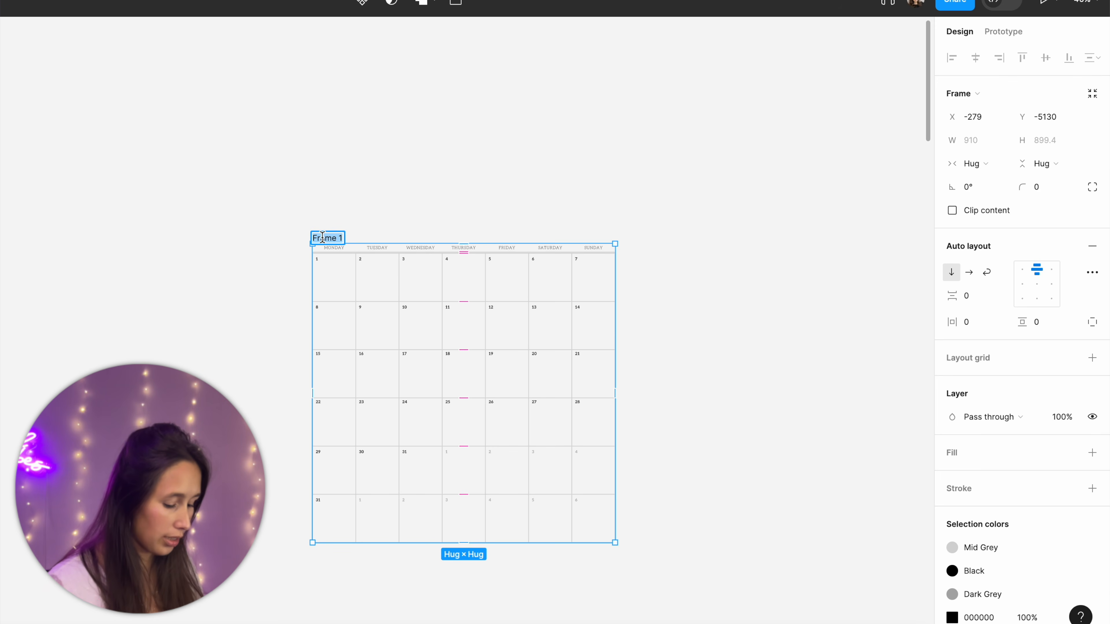
text(Month)
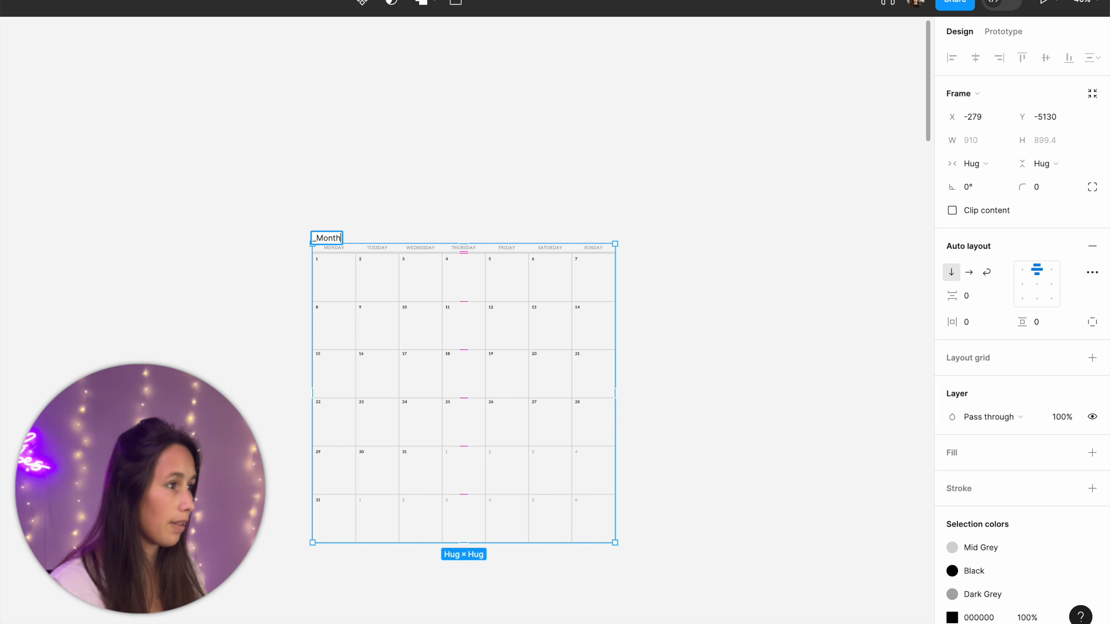
key(Return)
click(362, 4)
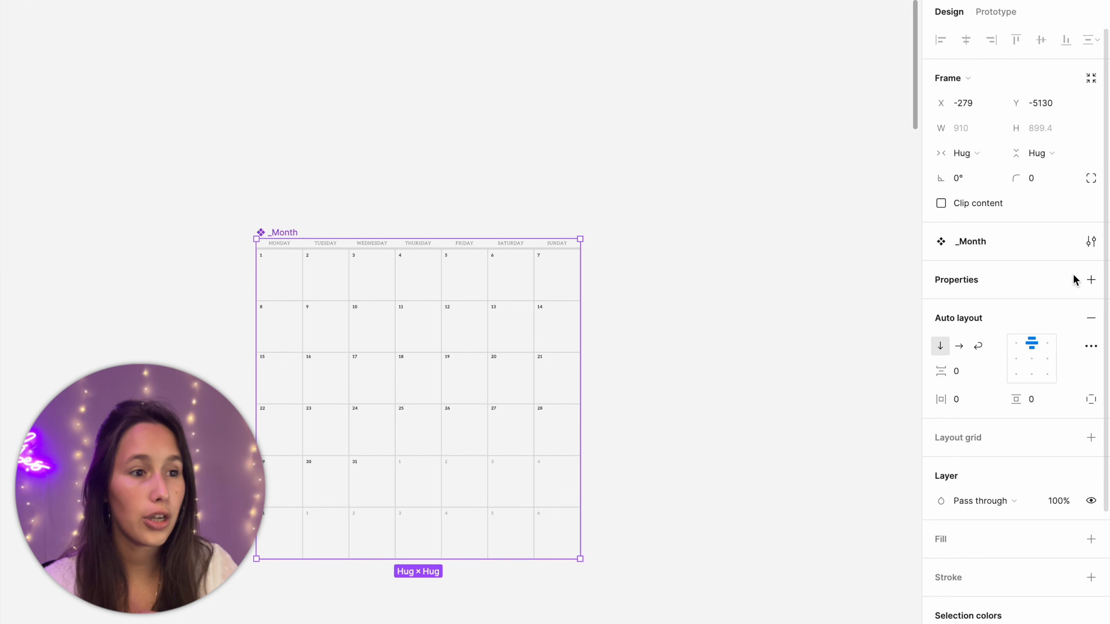
Step: Expose the nested instance properties of Week 1 through Week 6 on the _Month component
click(1092, 280)
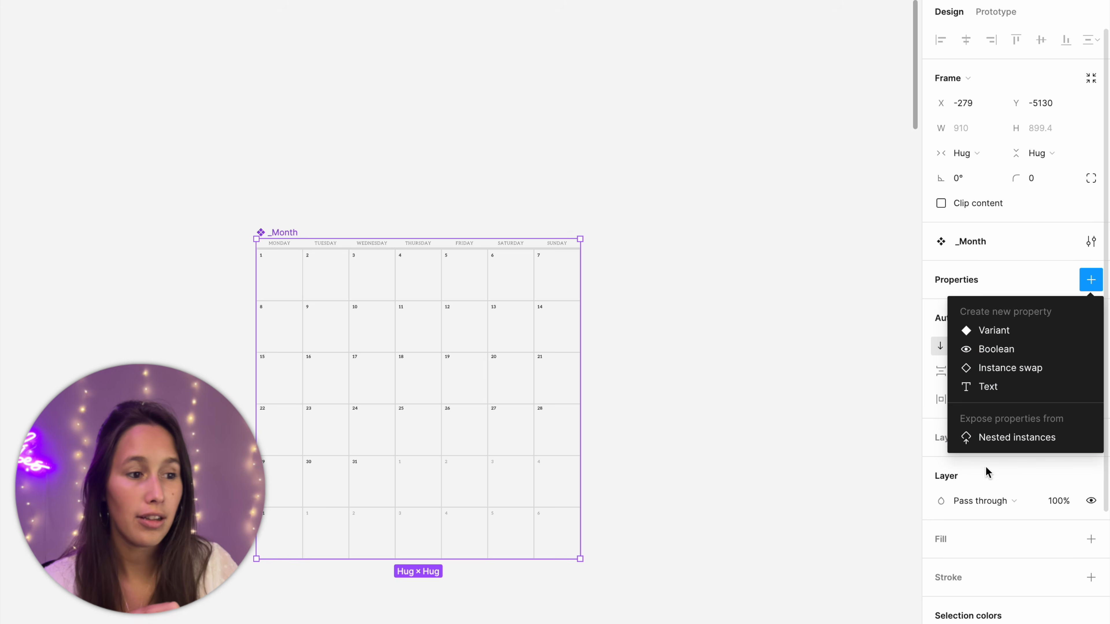
click(1025, 439)
click(704, 312)
click(721, 336)
click(722, 362)
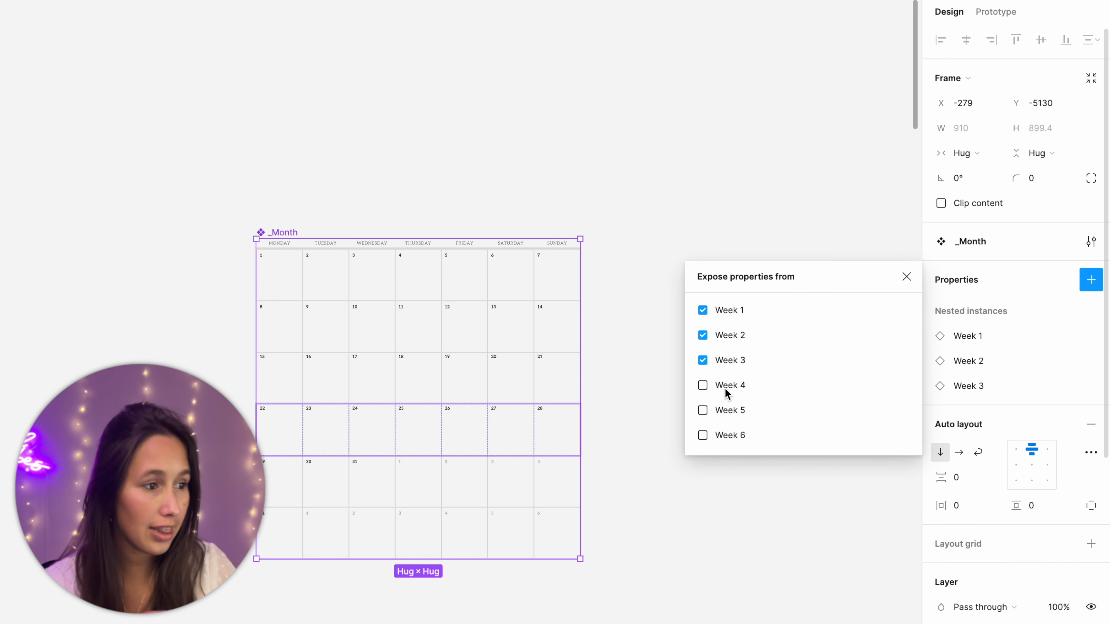
click(725, 388)
click(727, 412)
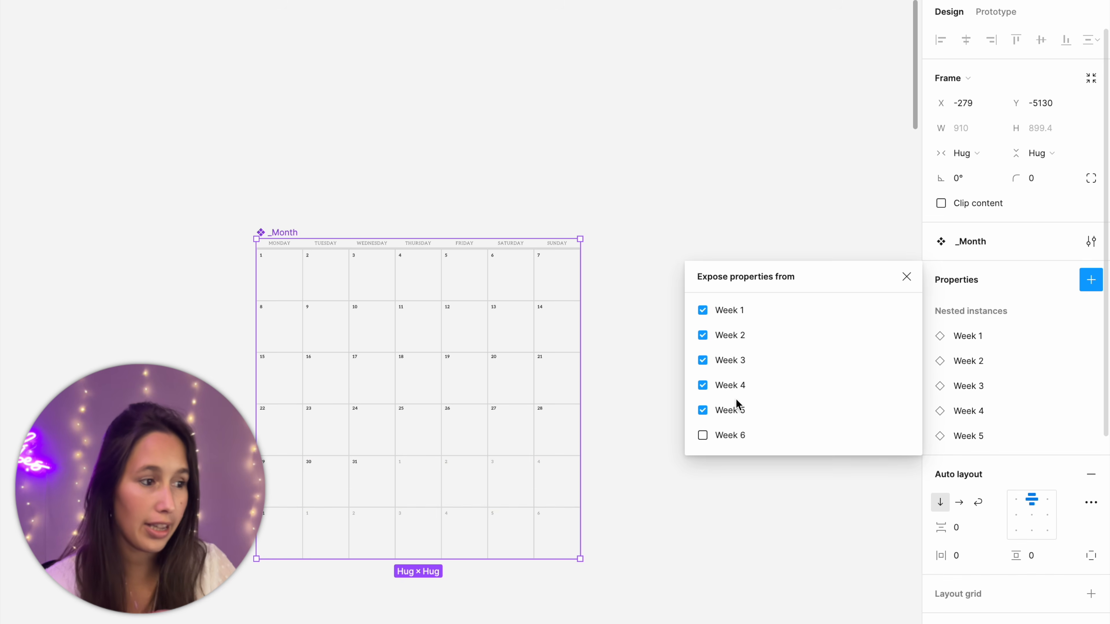
click(734, 437)
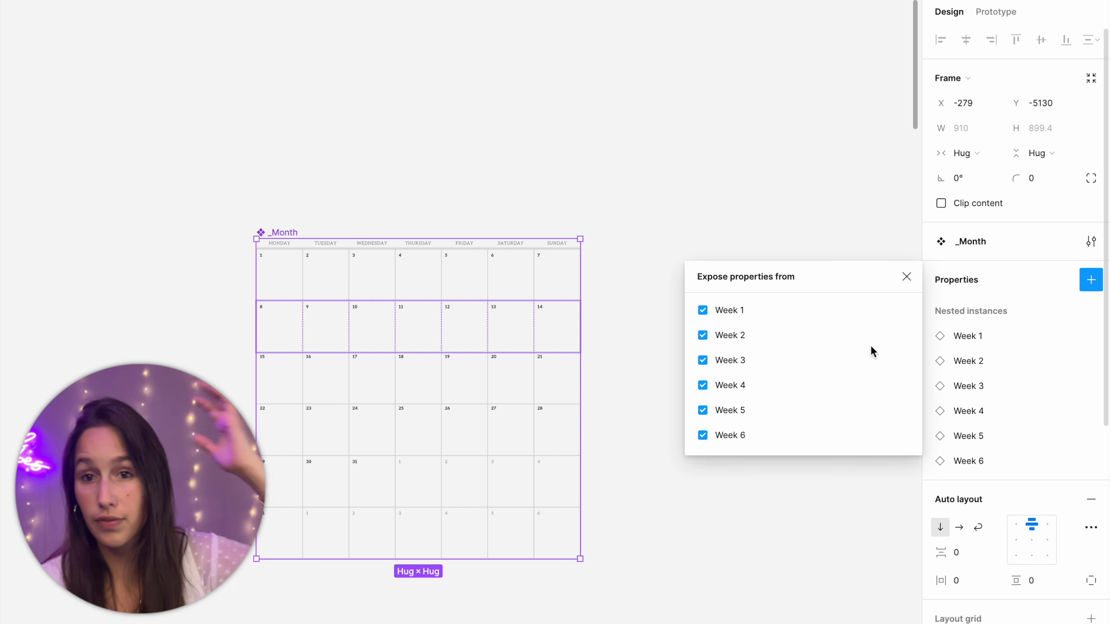
click(911, 278)
click(620, 281)
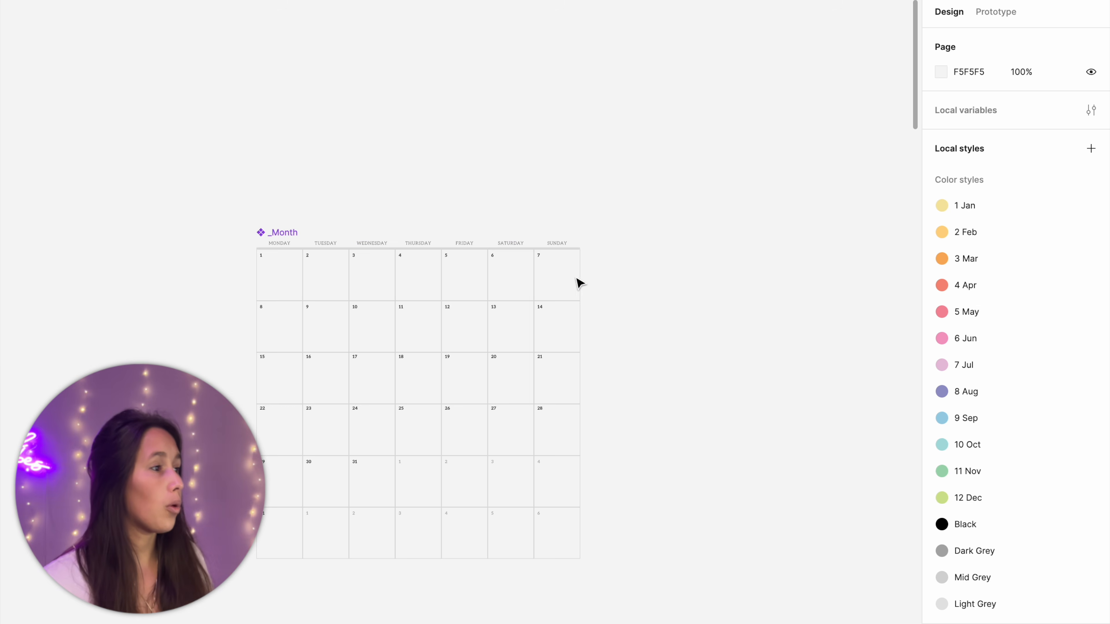
Step: Place an instance of _Month to the right of the main component and review its exposed week properties
click(547, 303)
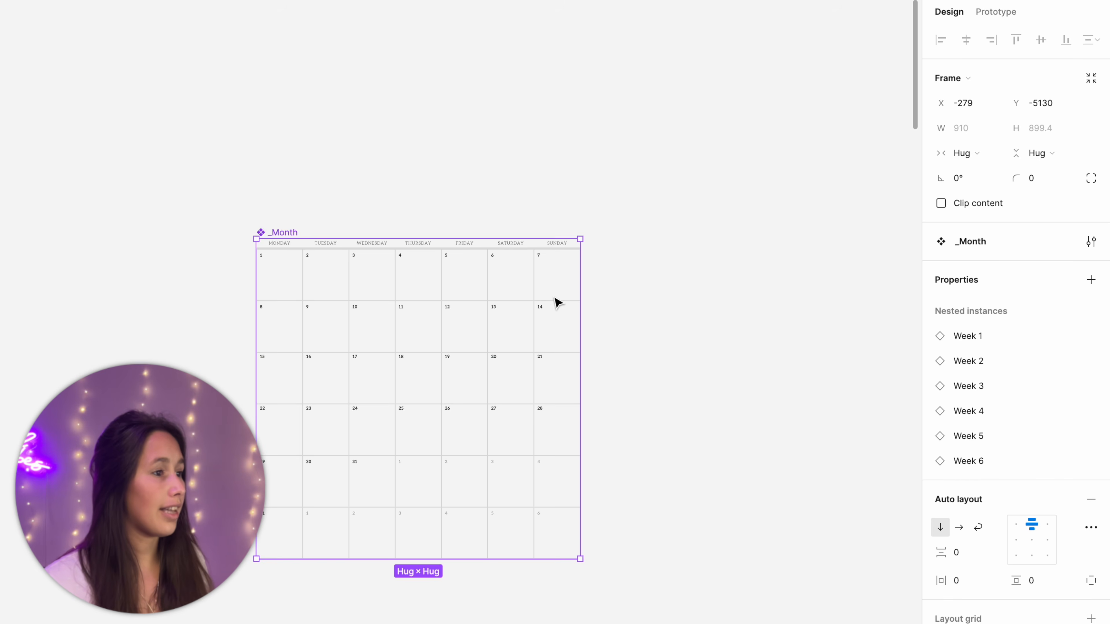
scroll(546, 304, down, 3)
scroll(546, 303, right, 3)
alt+drag(310, 219, 712, 201)
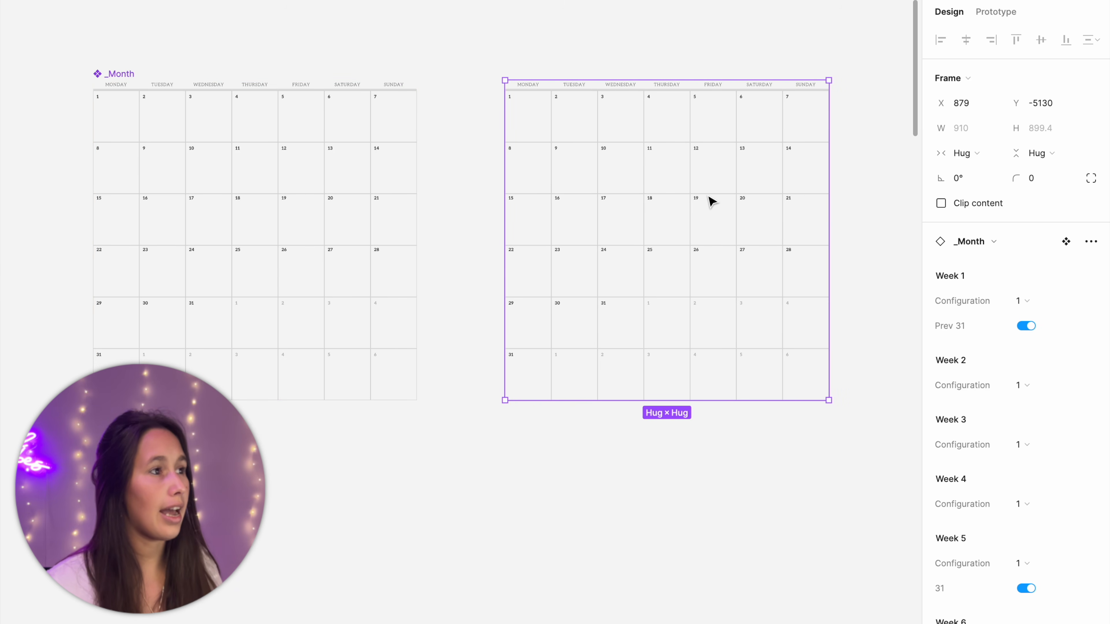
scroll(712, 201, right, 3)
scroll(1028, 268, down, 2)
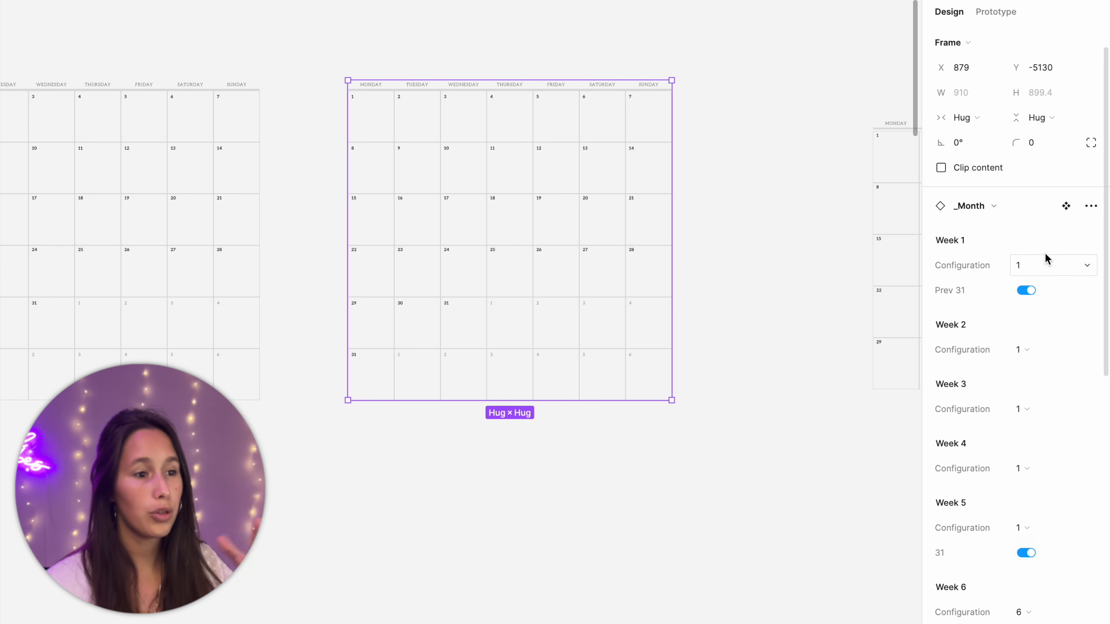
scroll(1041, 592, down, 1)
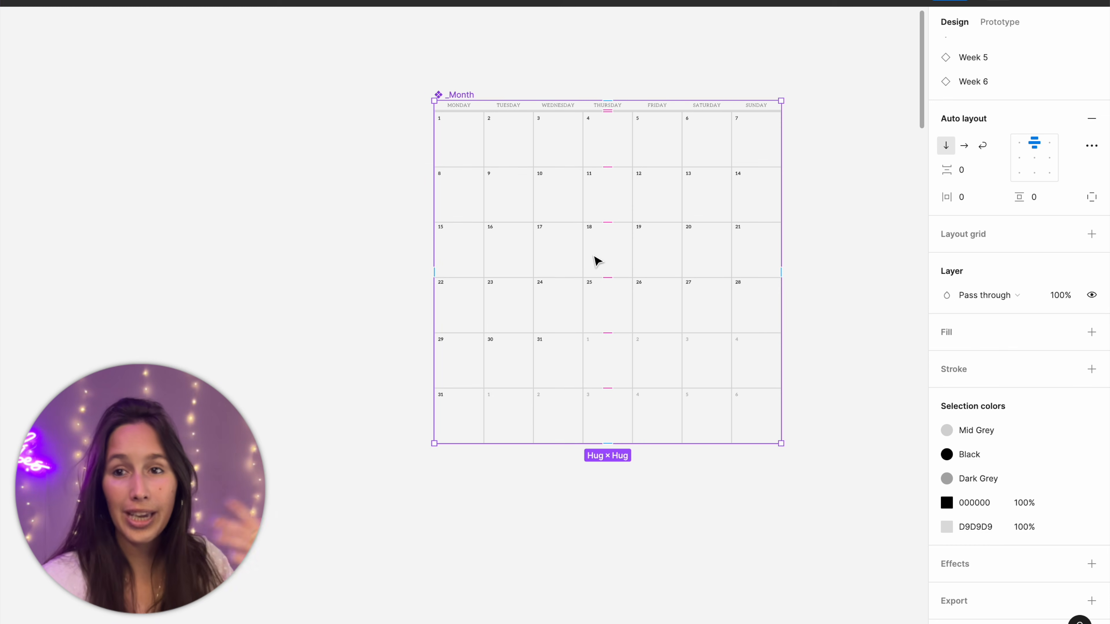
Step: Place an instance of _Month to the left of the main component and set its Week 1 and Week 2 to configuration 4
drag(668, 303, 438, 380)
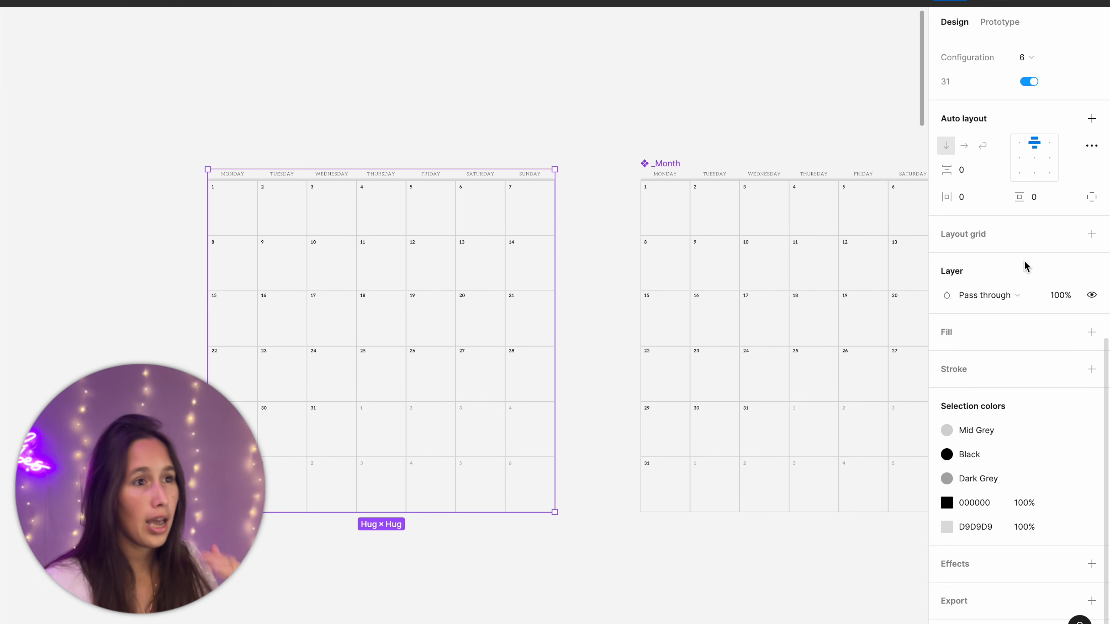
scroll(1023, 265, up, 10)
click(1034, 302)
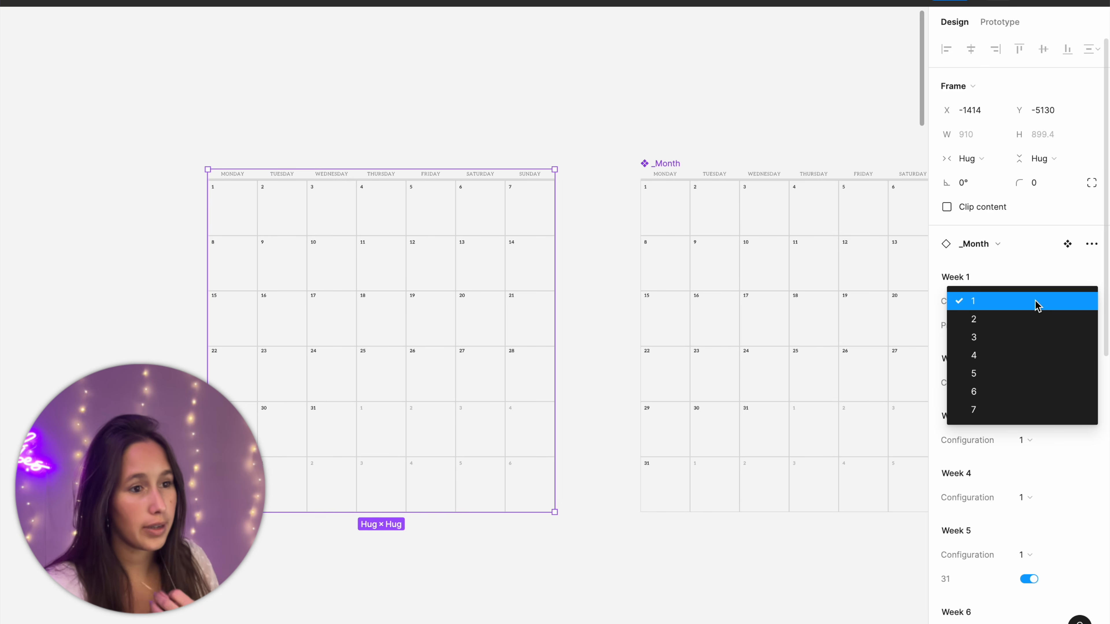
click(1016, 367)
click(1035, 384)
click(1030, 434)
Step: Turn off the 31 property of Week 6 in the _Month instance and select its sixth week row
scroll(1036, 328, down, 3)
click(1033, 552)
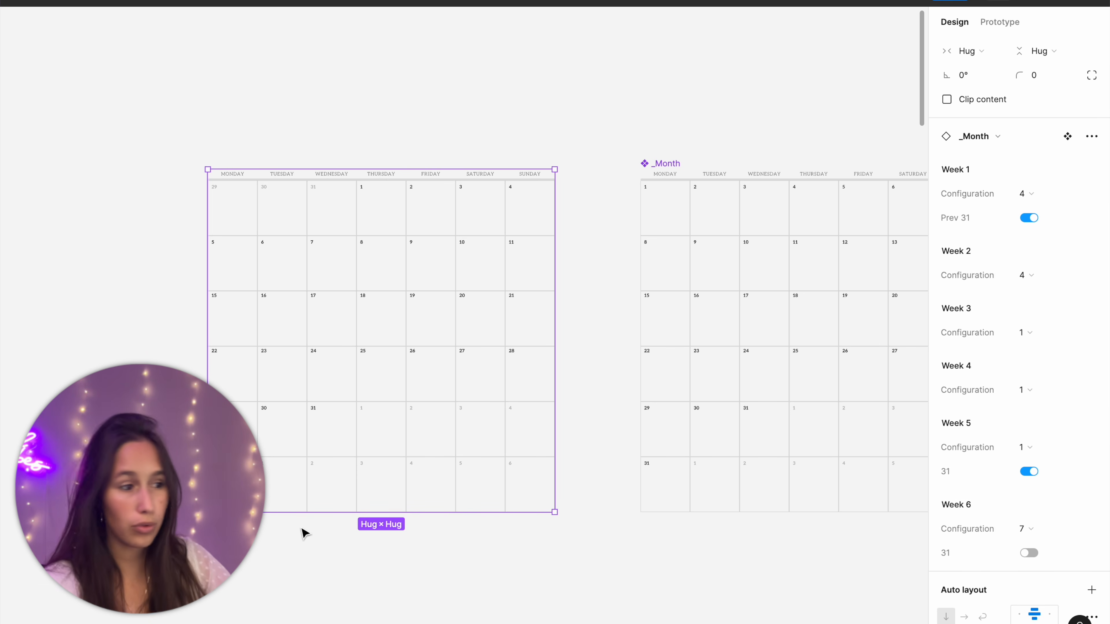
click(292, 484)
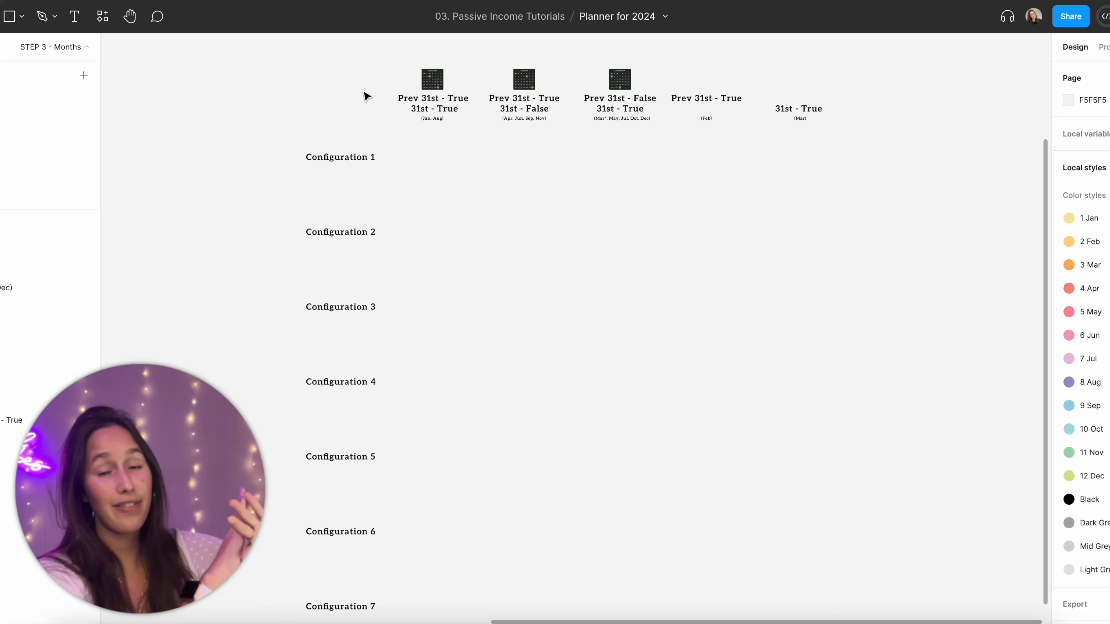
Step: Examine the Prev 31st and 31st combinations and the months listed under each column heading of the configuration grid
scroll(367, 96, up, 5)
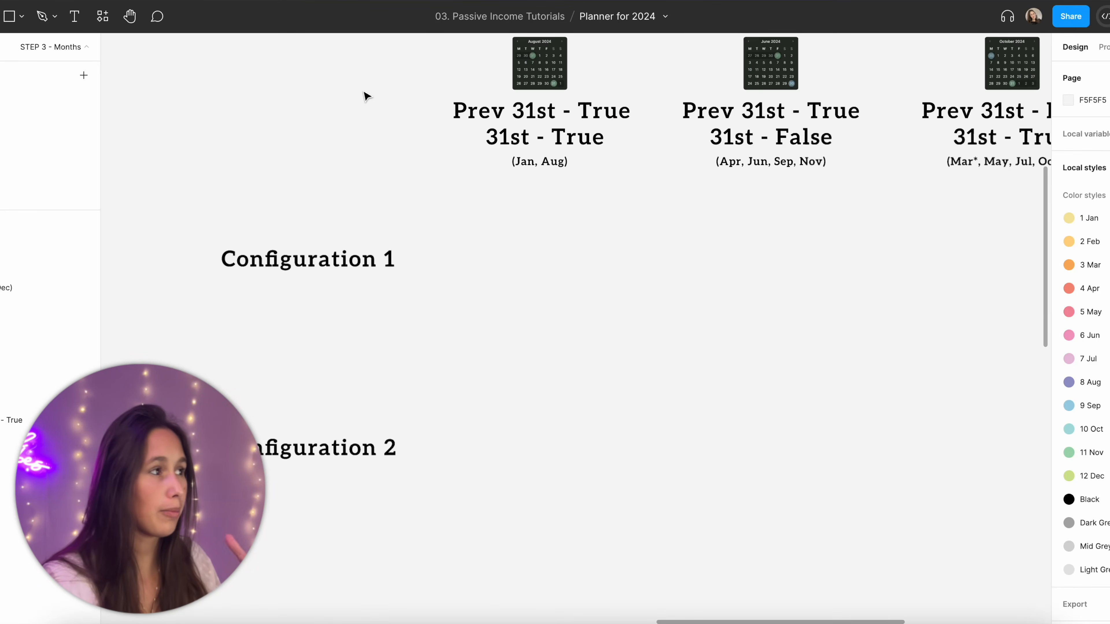
scroll(366, 97, up, 5)
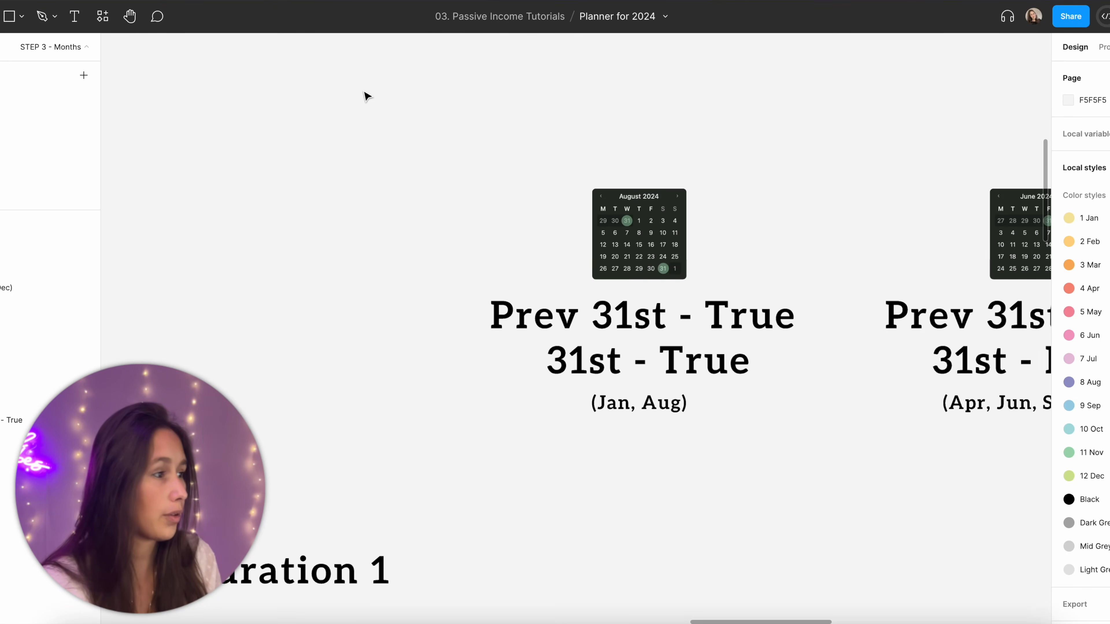
scroll(718, 233, right, 3)
scroll(718, 233, down, 2)
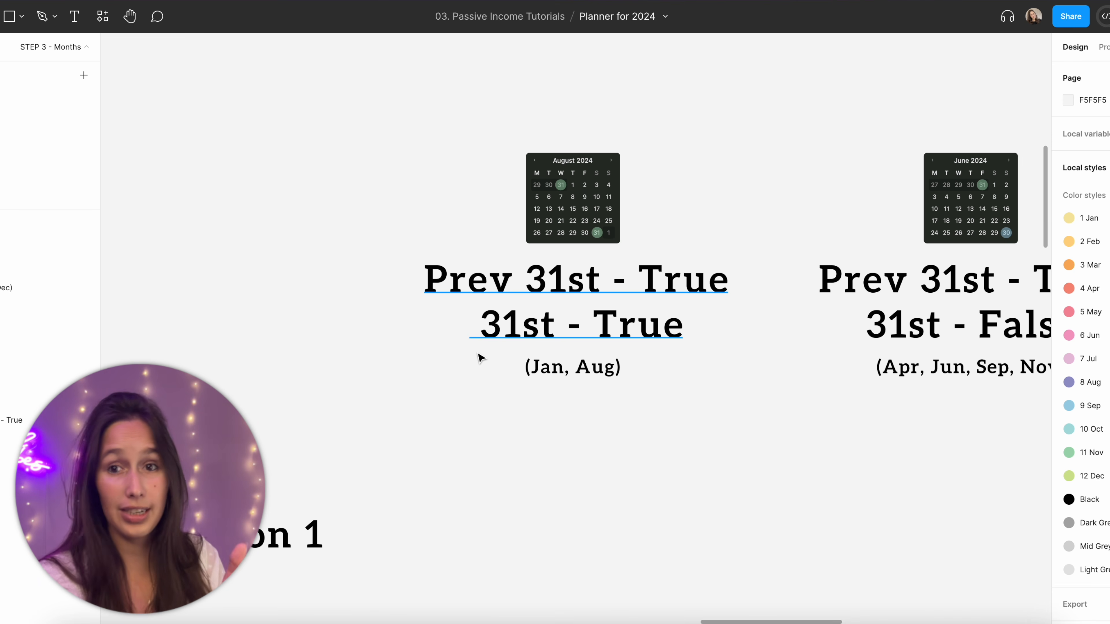
scroll(488, 365, right, 6)
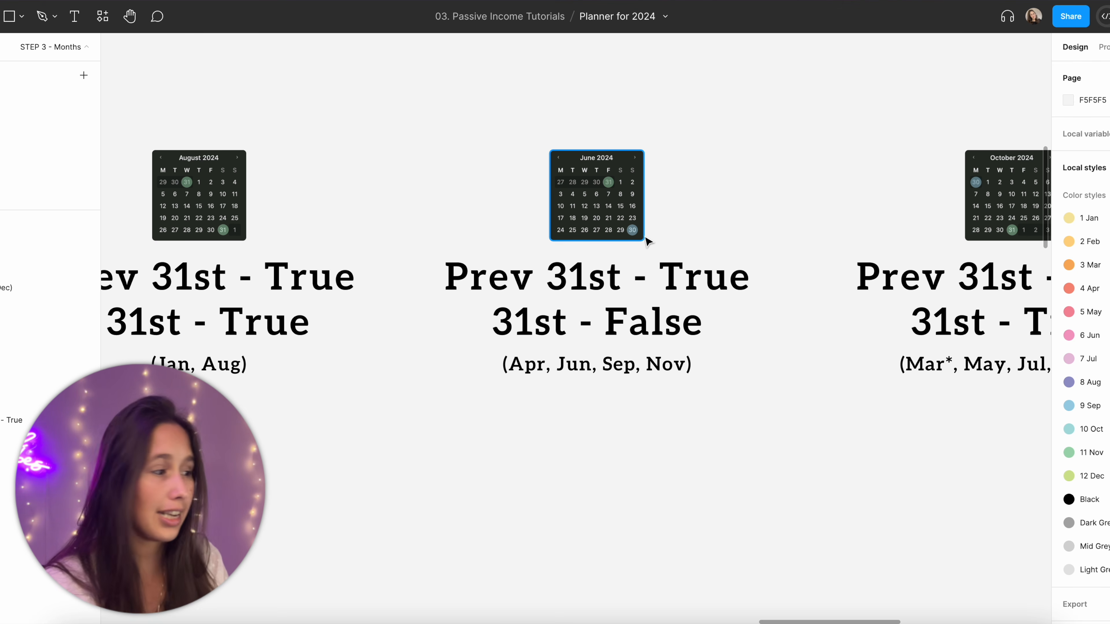
scroll(603, 382, right, 7)
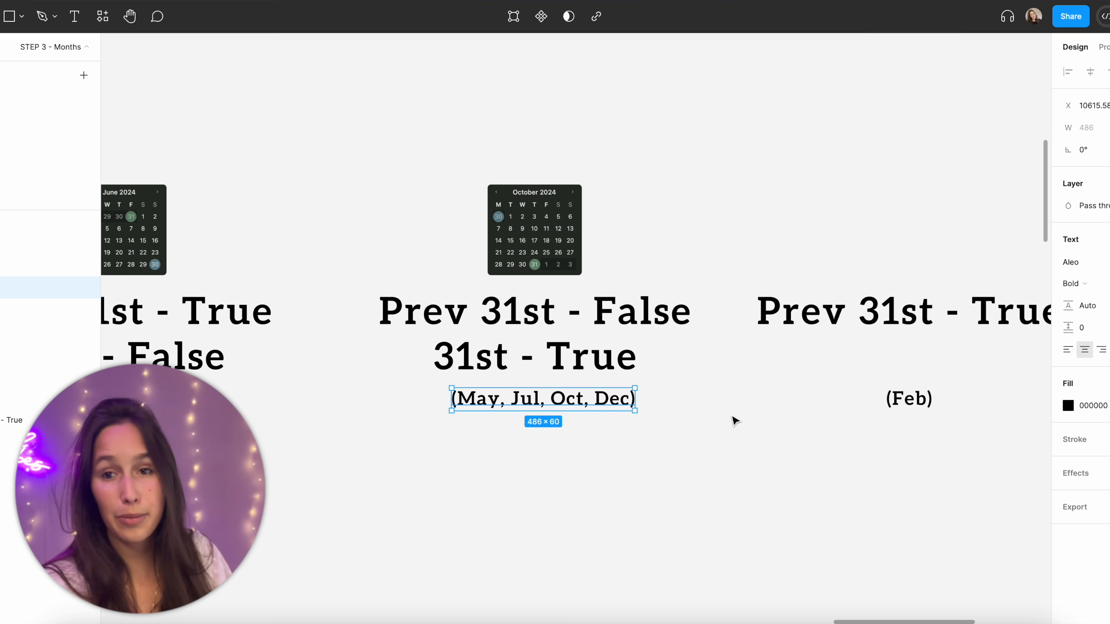
key(Escape)
scroll(734, 420, right, 7)
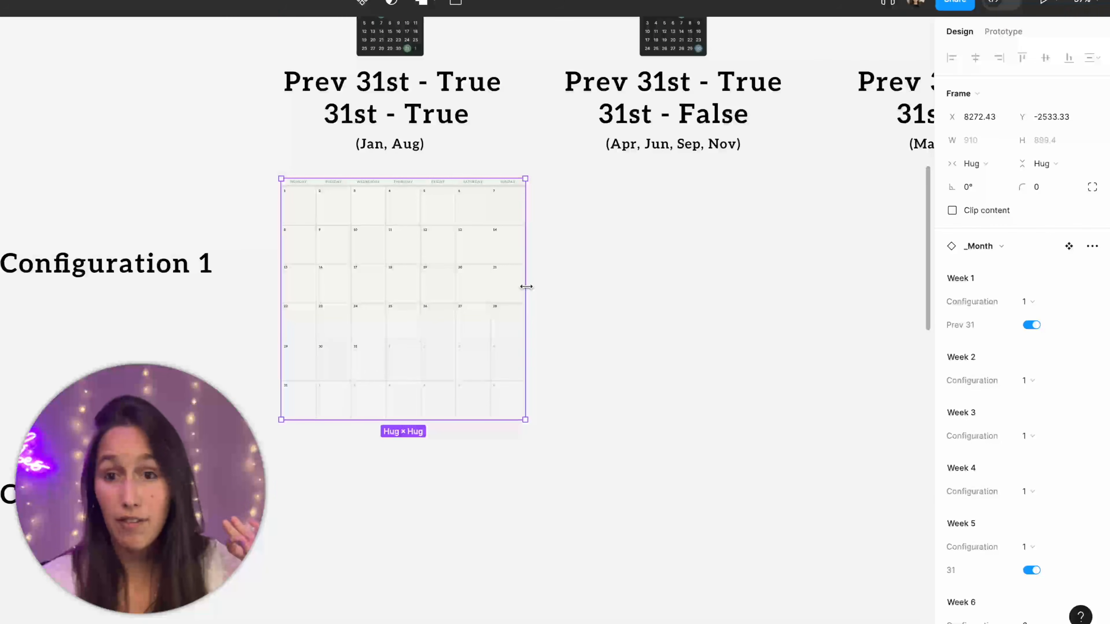
Step: Delete the sixth week row from the Configuration 1 month in the Prev 31st - True, 31st - True column
drag(526, 289, 555, 326)
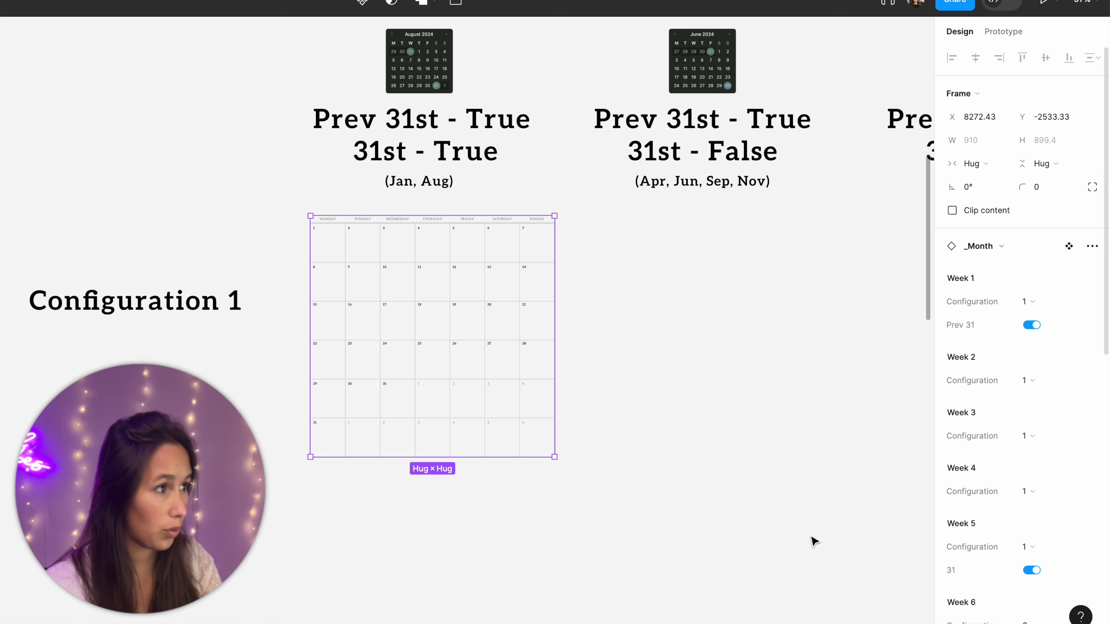
double_click(369, 432)
key(Delete)
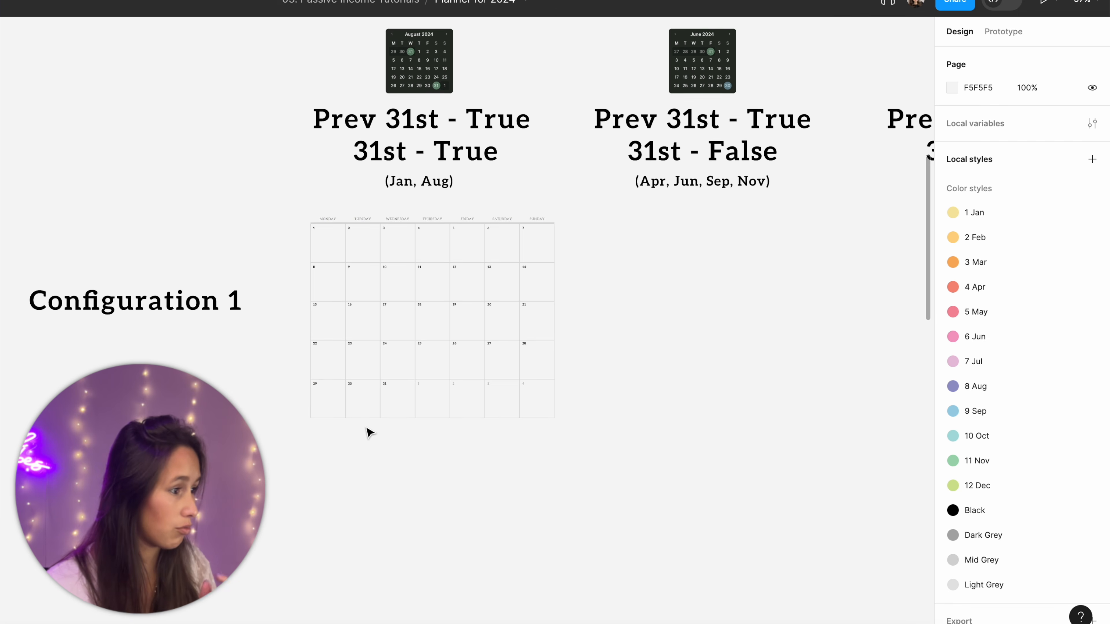
click(384, 408)
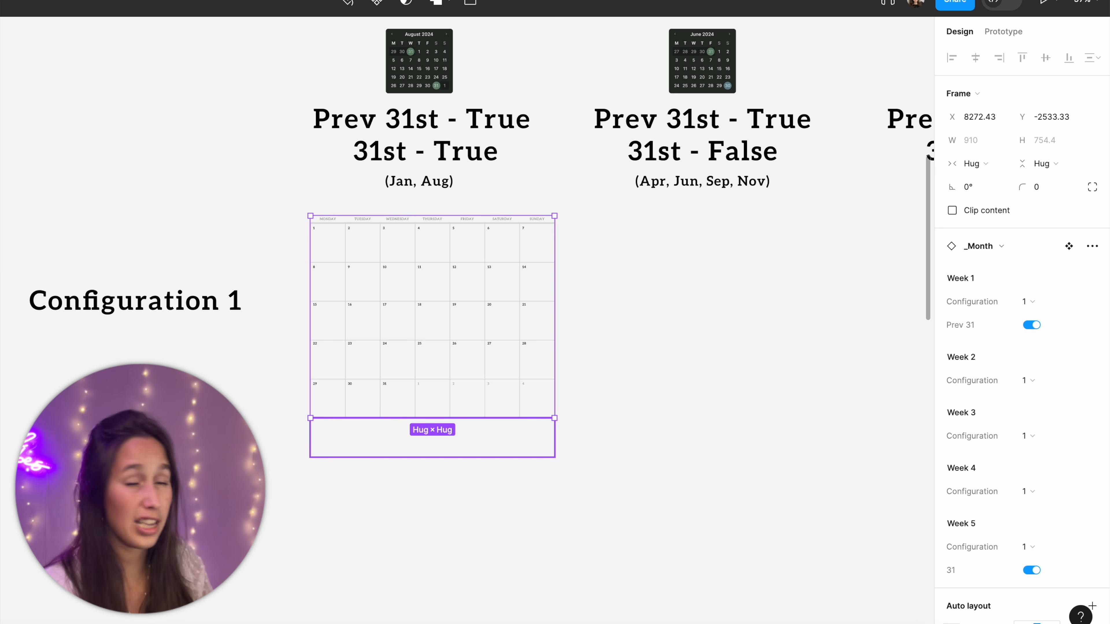
click(699, 313)
Step: Duplicate the Configuration 1 month straight down into the Configuration 2 row
click(436, 275)
drag(436, 275, 411, 527)
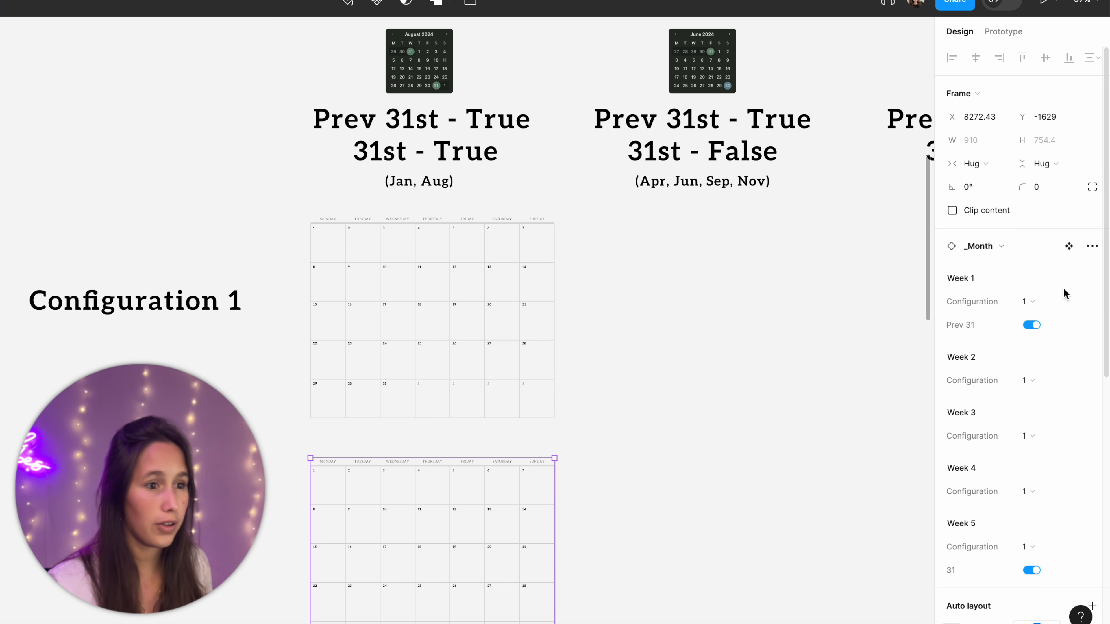
click(1041, 300)
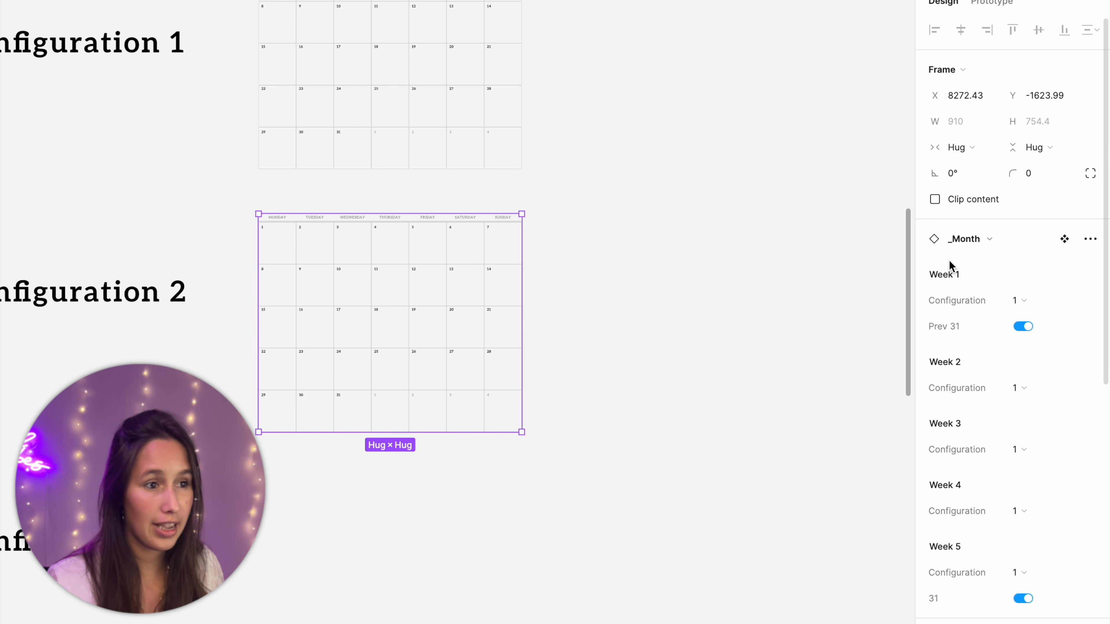
Step: Set Week 1 through Week 5 of the month in the Configuration 2 row to configuration 2
click(945, 274)
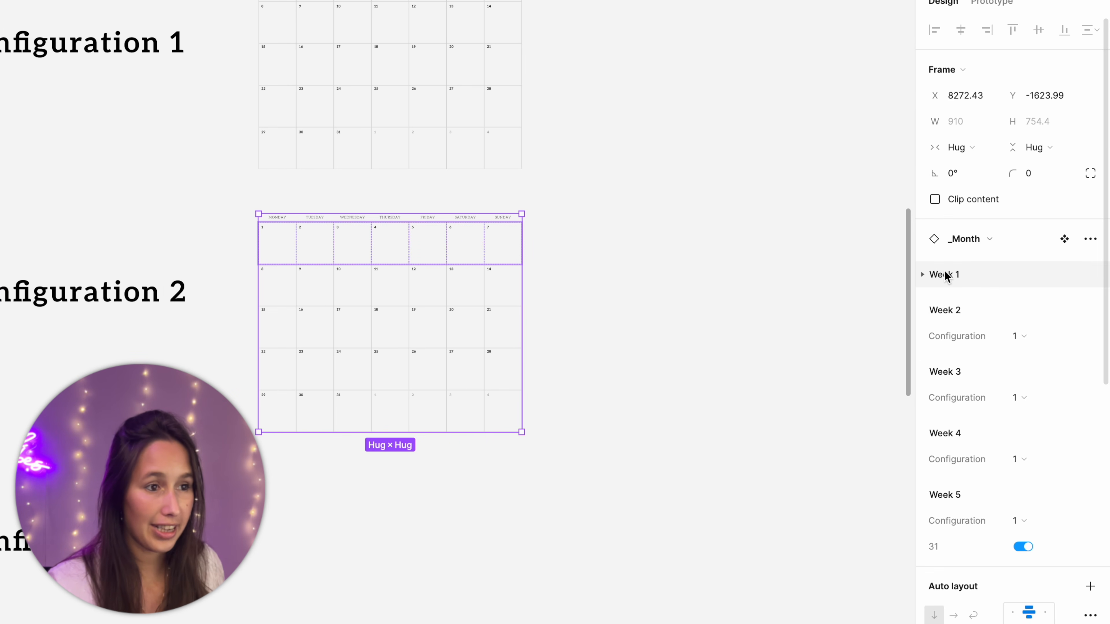
click(926, 275)
key(Tab)
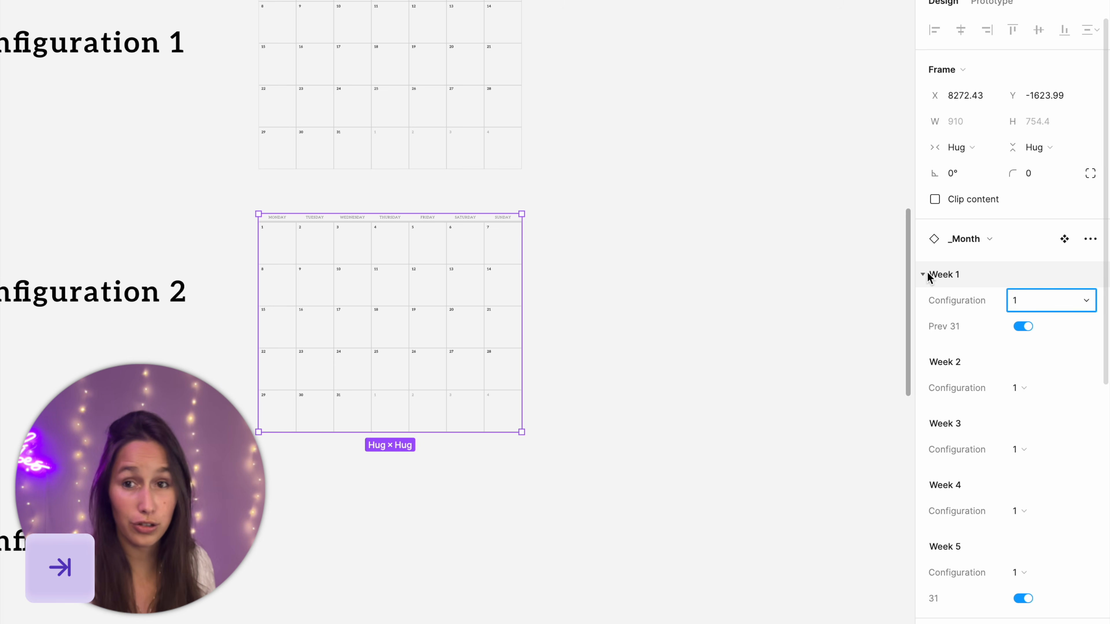
key(Tab)
key(Tab)
key(2)
key(Tab)
key(Tab)
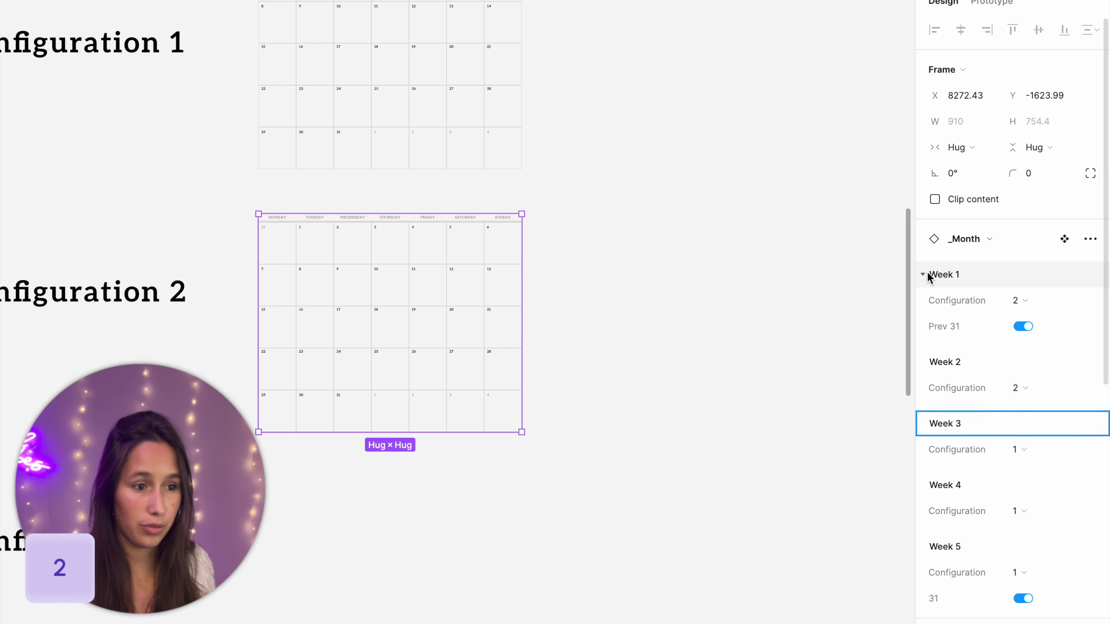
key(2)
key(Tab)
key(Tab)
key(2)
key(Tab)
key(Tab)
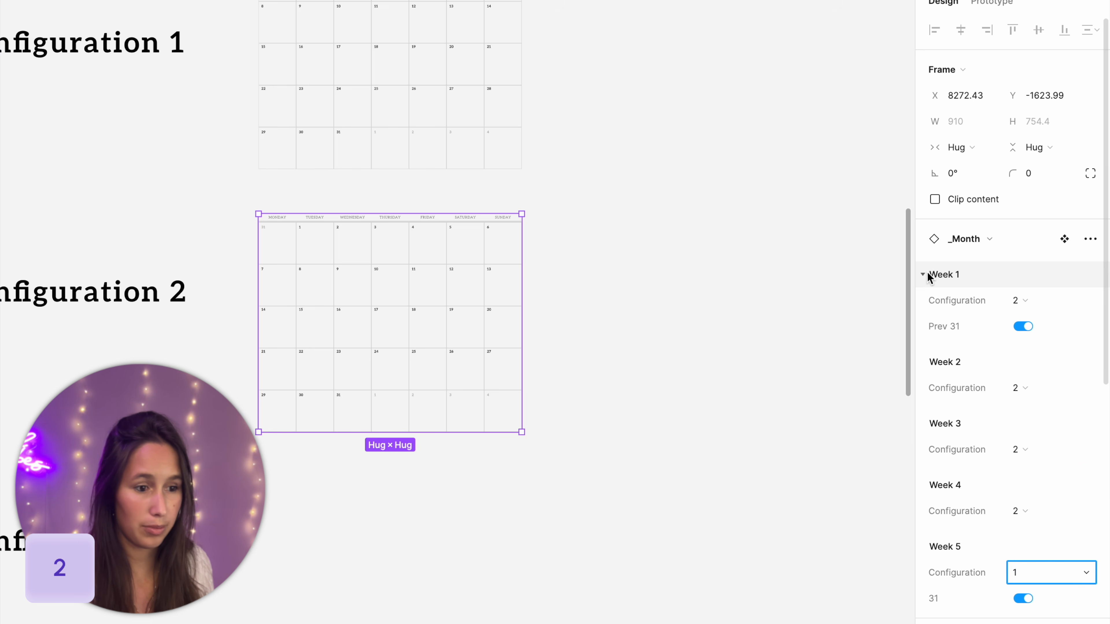
click(574, 308)
Step: Duplicate the Configuration 2 month into the Configuration 3 row and set its Week 1 through Week 5 to configuration 3
drag(436, 310, 418, 566)
click(933, 273)
click(934, 272)
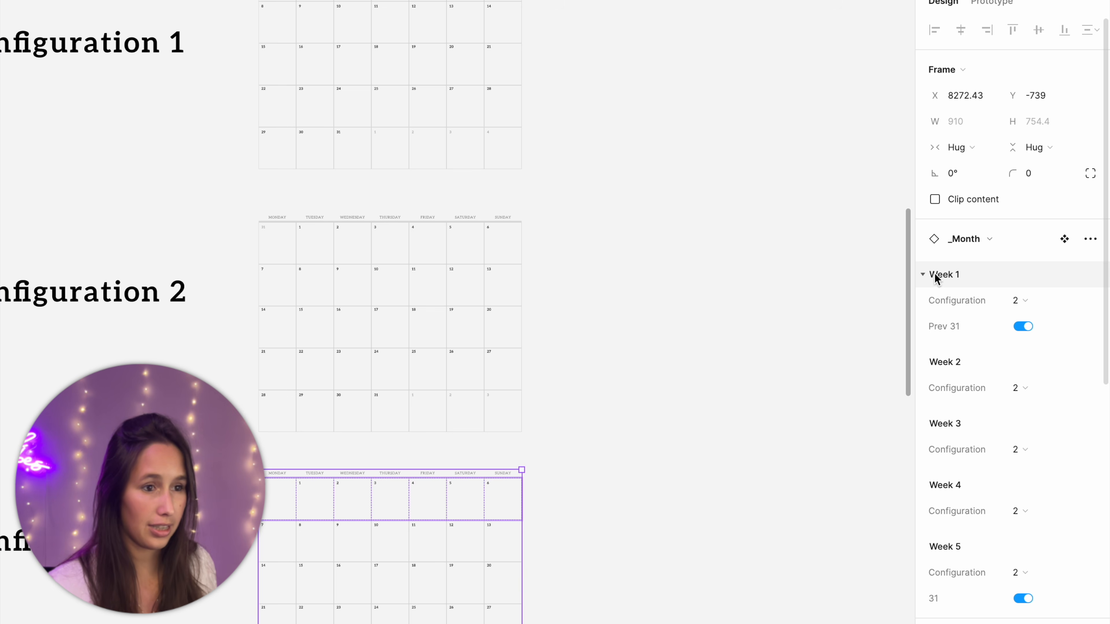
key(Tab)
key(3)
key(Tab)
key(Tab)
key(3)
key(Tab)
key(Tab)
key(3)
key(Tab)
key(Tab)
key(3)
key(Tab)
key(Tab)
key(3)
click(750, 315)
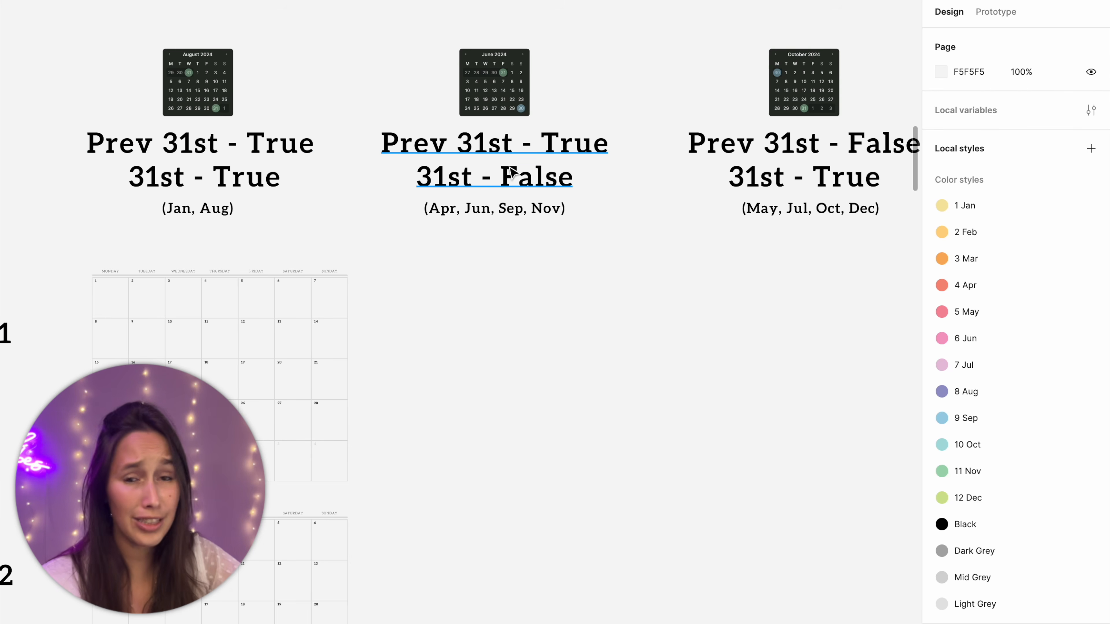
Step: Duplicate the first column's seven configuration months into the Prev 31st - True, 31st - False column
scroll(511, 171, down, 6)
scroll(492, 372, down, 10)
drag(446, 554, 285, 77)
click(393, 84)
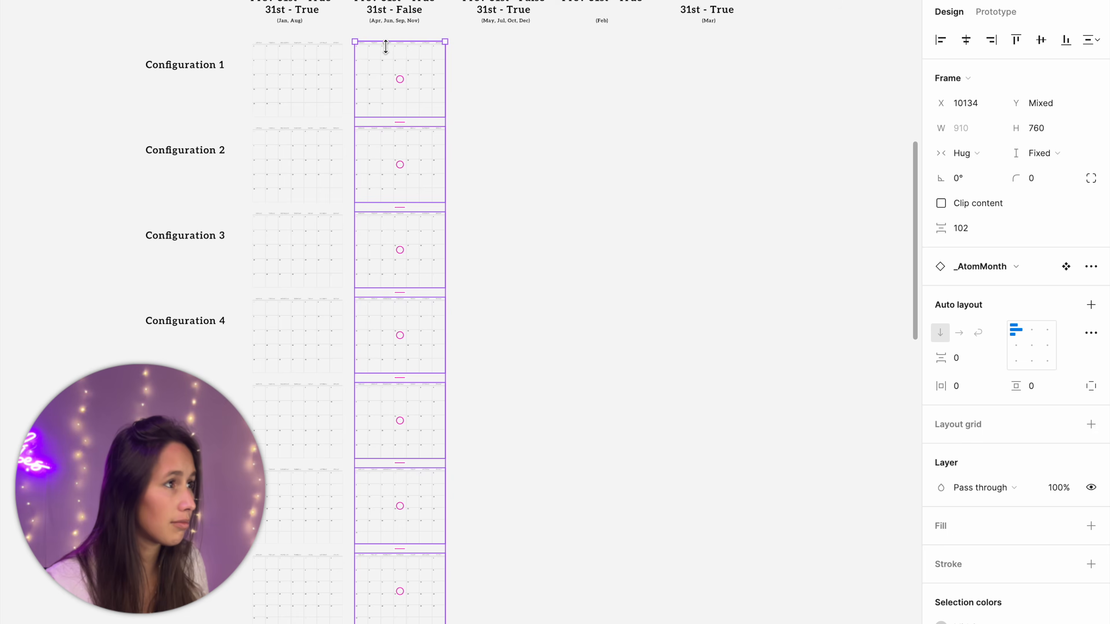
Step: Turn off the 31 property in Week 5 of the Configuration 1 through 5 months in the Prev 31st - True, 31st - False column
scroll(404, 74, up, 4)
click(469, 163)
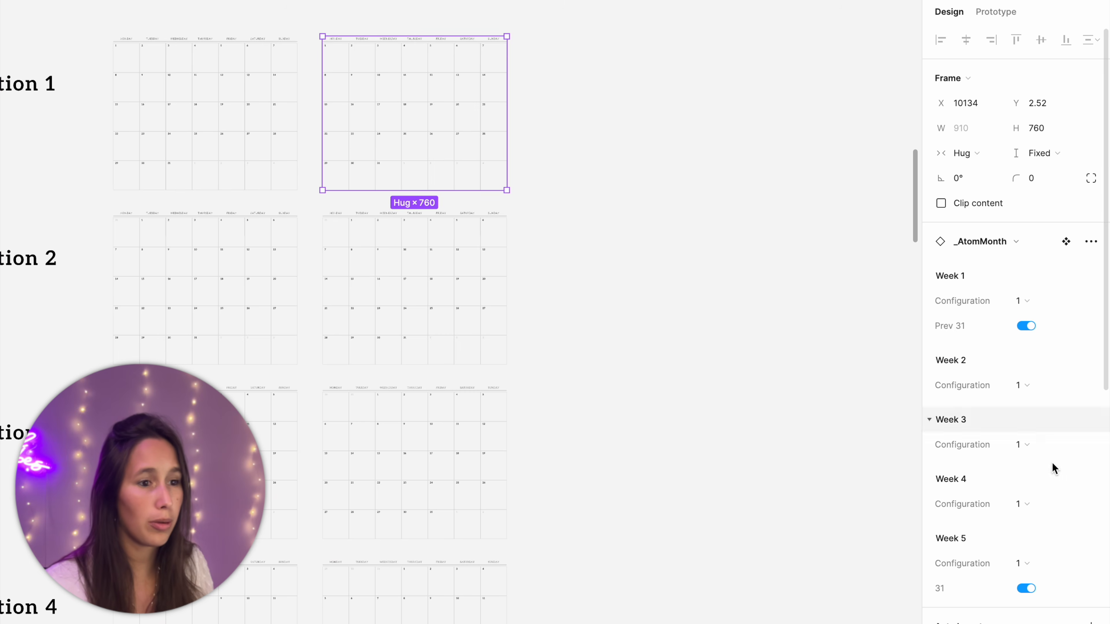
scroll(1013, 555, down, 4)
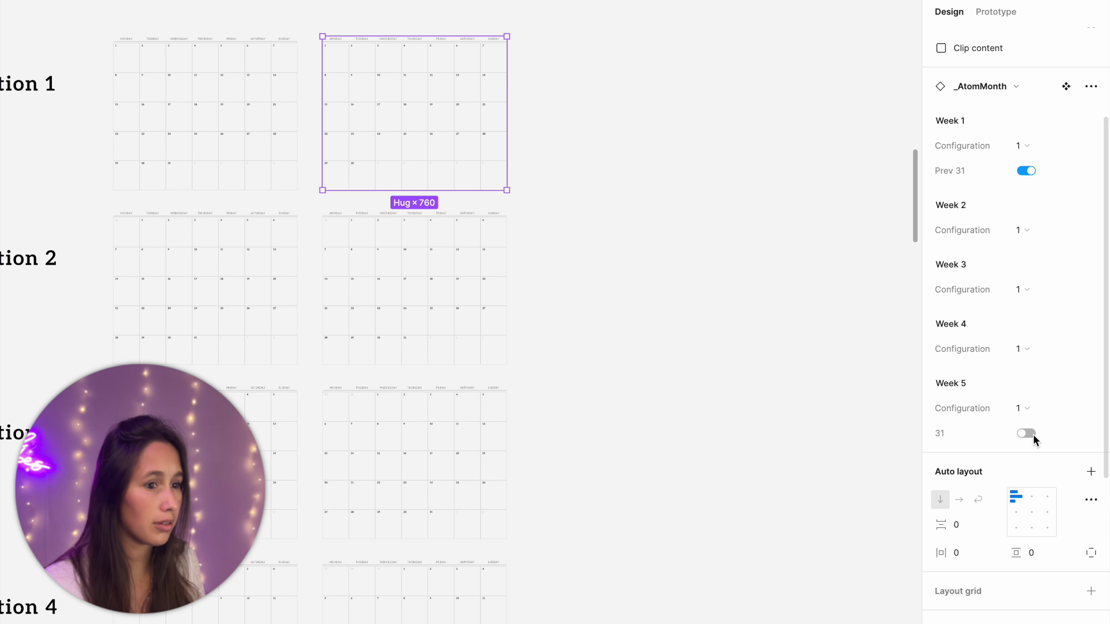
scroll(1032, 434, down, 5)
click(472, 280)
click(1026, 99)
click(477, 437)
click(1027, 99)
scroll(409, 465, down, 5)
click(409, 494)
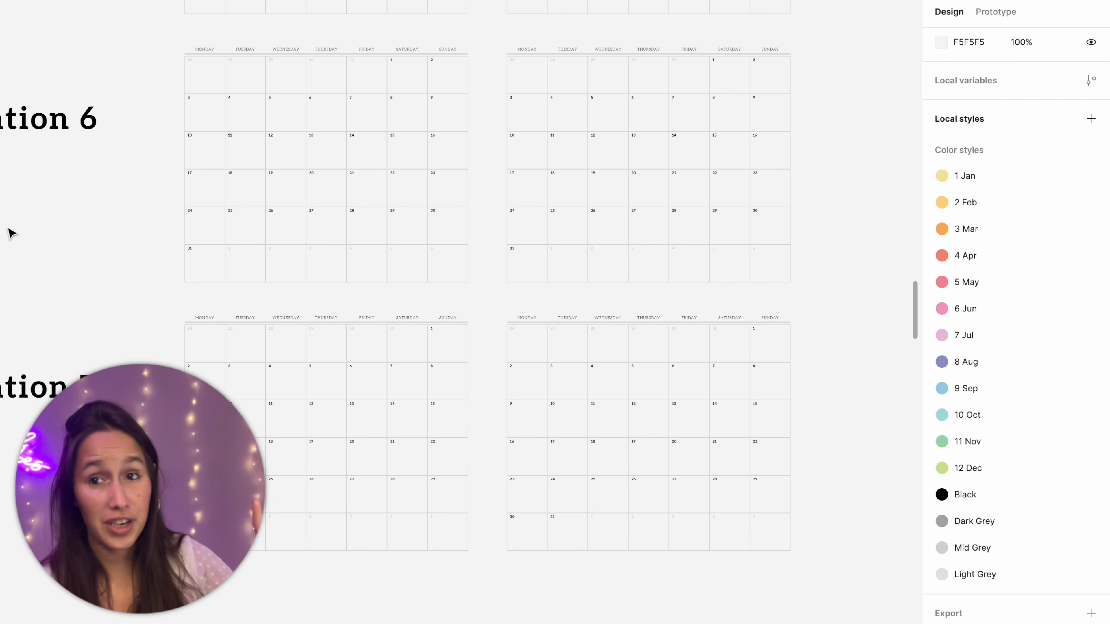
Step: Delete Week 6 from the Configuration 6 month in the Prev 31st - True, 31st - False column
click(245, 198)
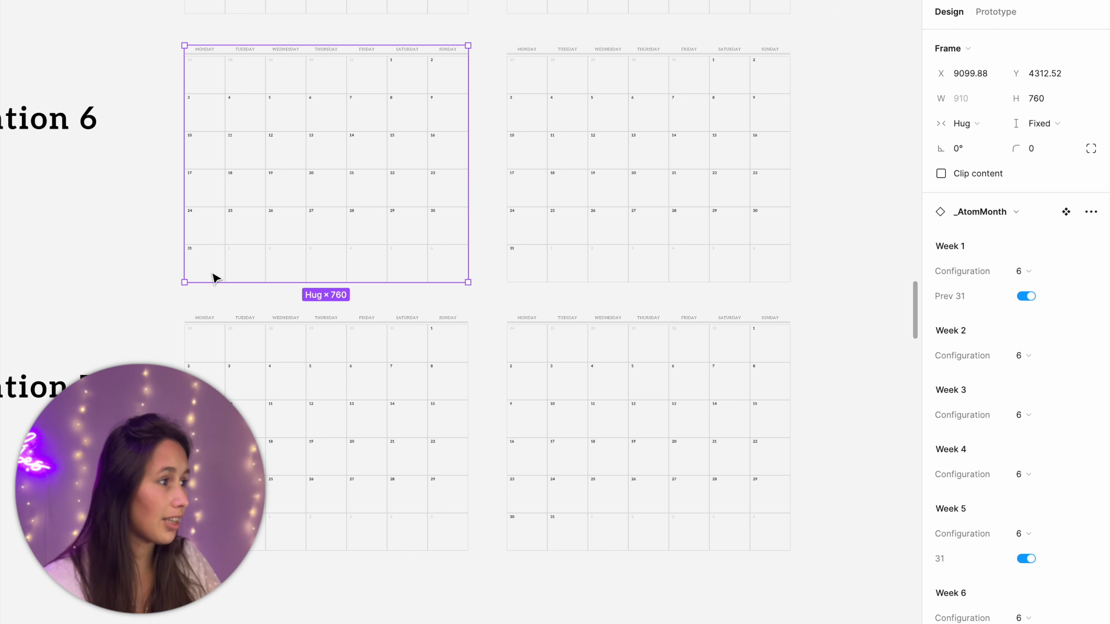
click(624, 269)
click(625, 267)
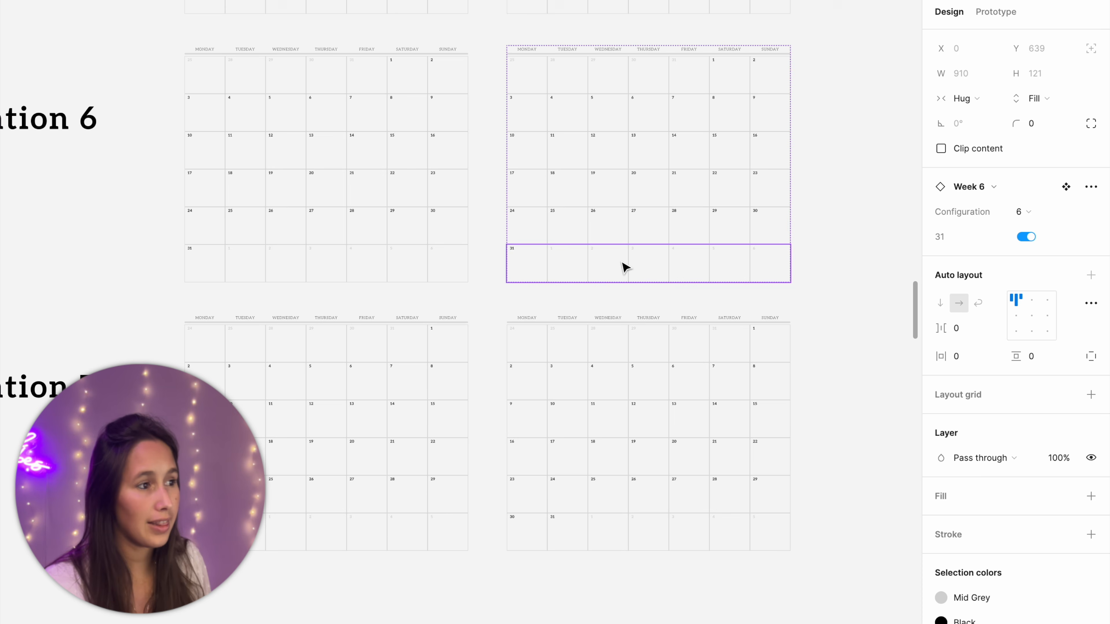
key(Delete)
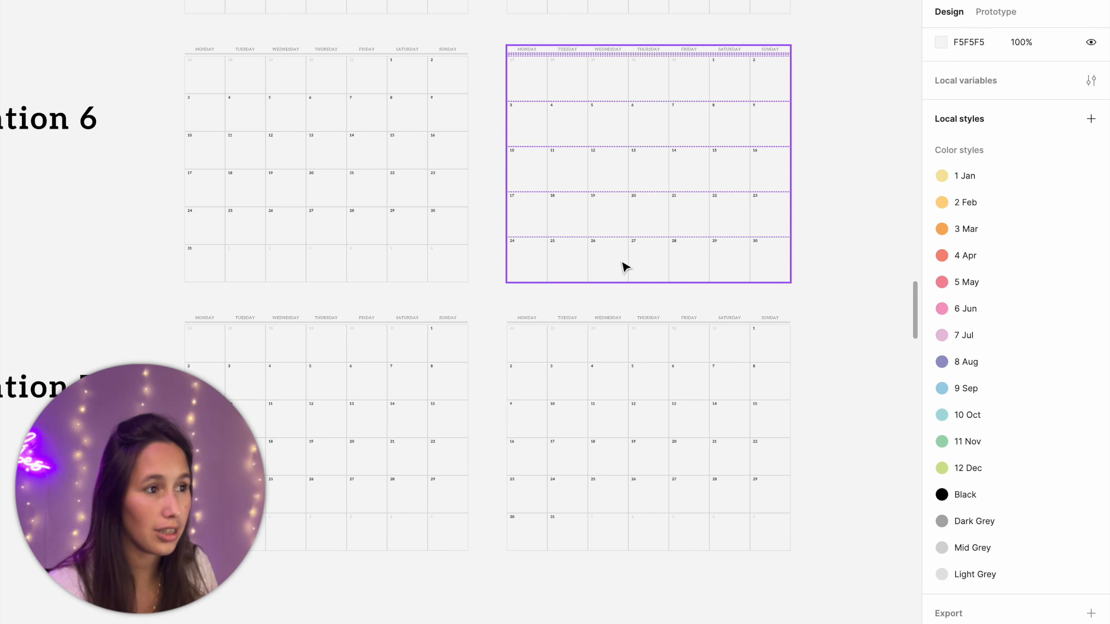
Step: Turn off the 31 property in Week 6 of the Configuration 7 month in the Prev 31st - True, 31st - False column
click(238, 492)
scroll(437, 306, right, 3)
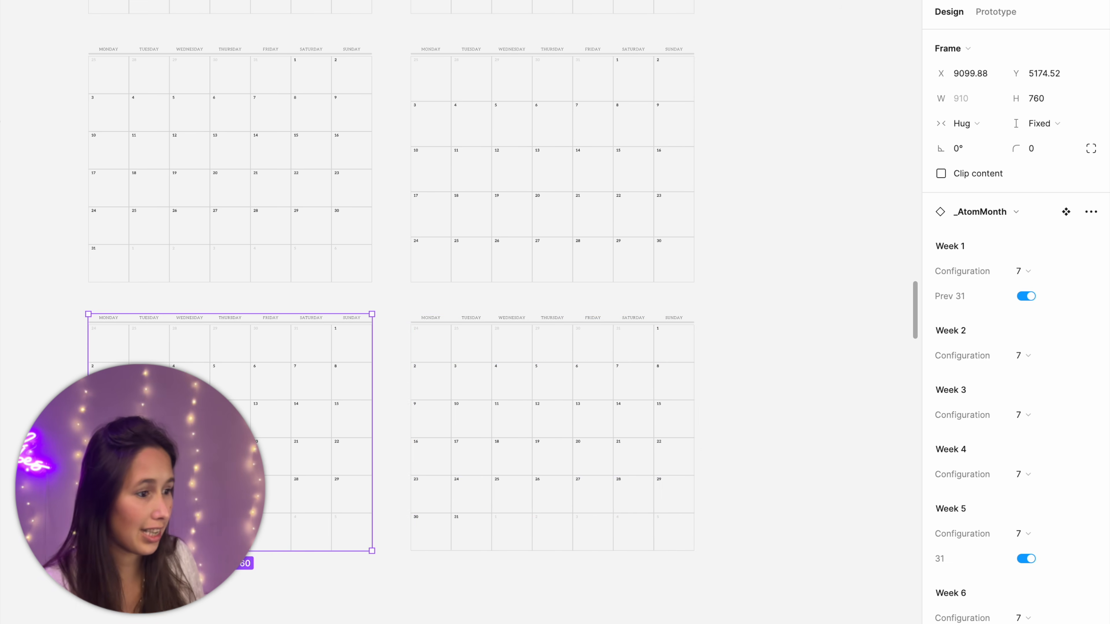
click(466, 523)
scroll(1083, 555, down, 1)
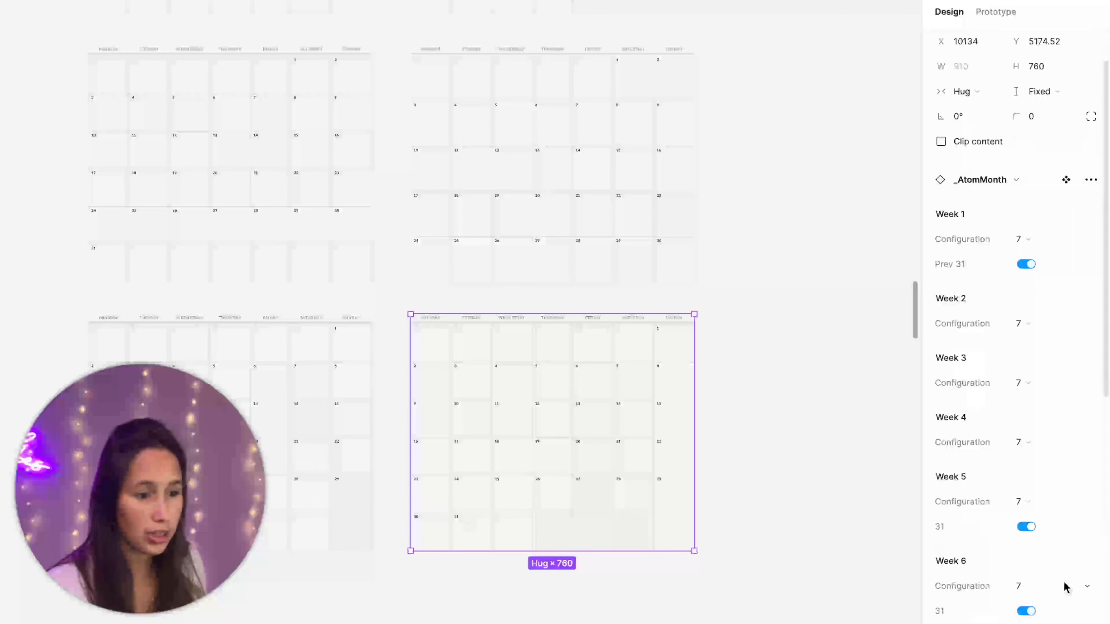
click(1027, 611)
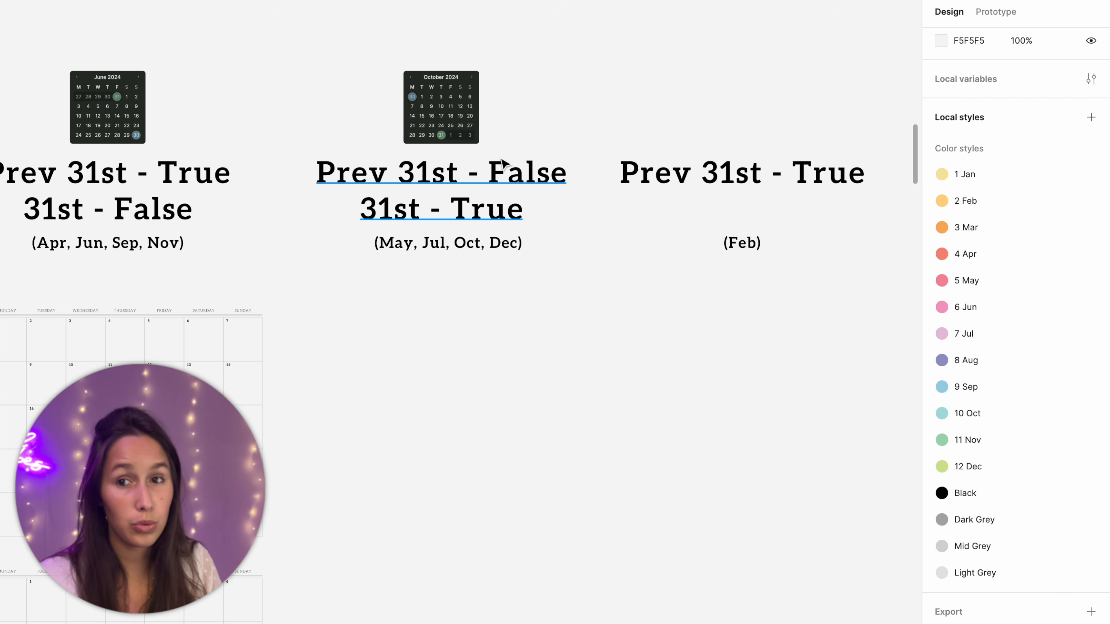
Step: Duplicate the first column's seven configuration months into the Prev 31st - False, 31st - True column
scroll(445, 177, down, 5)
drag(524, 247, 616, 102)
click(144, 142)
shift+click(188, 318)
shift+click(190, 453)
shift+click(192, 564)
scroll(192, 564, down, 4)
drag(319, 466, 609, 468)
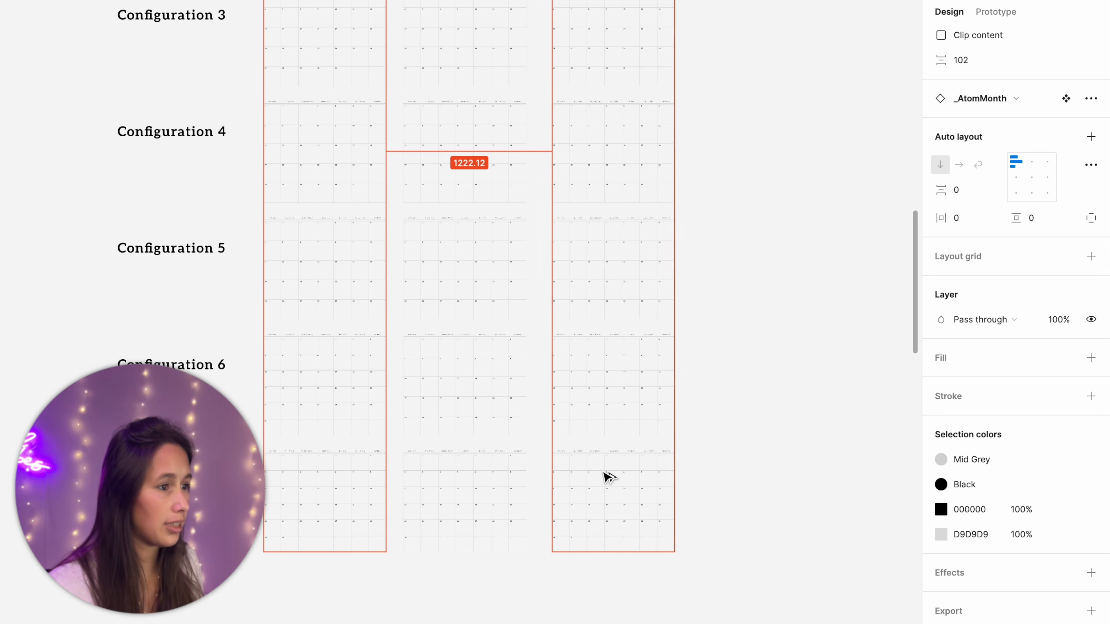
scroll(655, 393, up, 10)
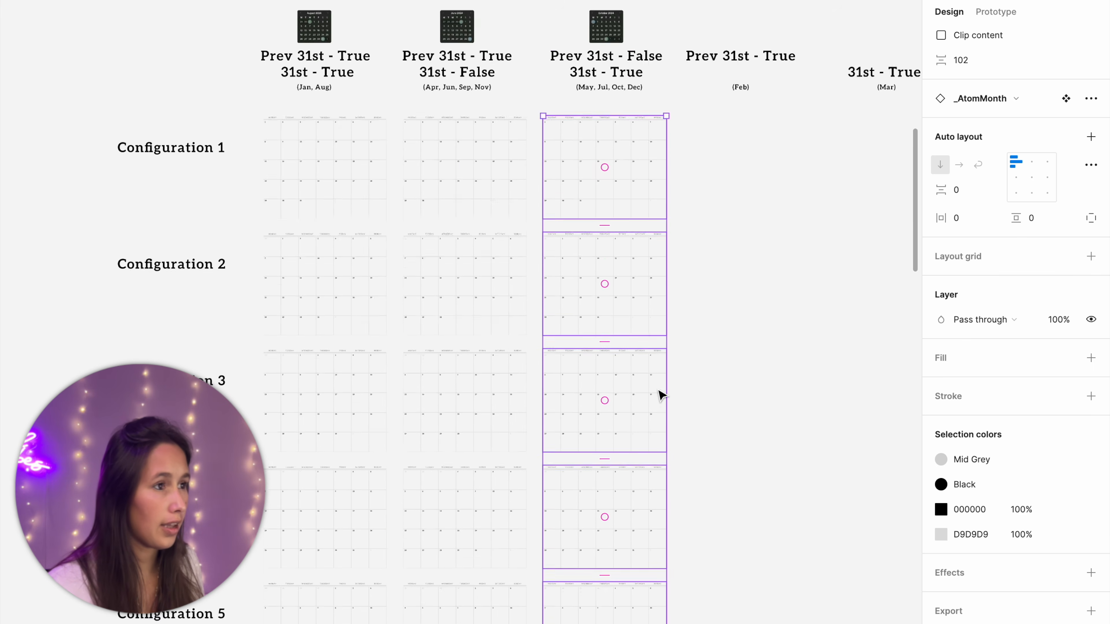
Step: Turn off Prev 31 in Week 1 of the Configuration 1 through 3 months in the Prev 31st - False, 31st - True column
double_click(637, 538)
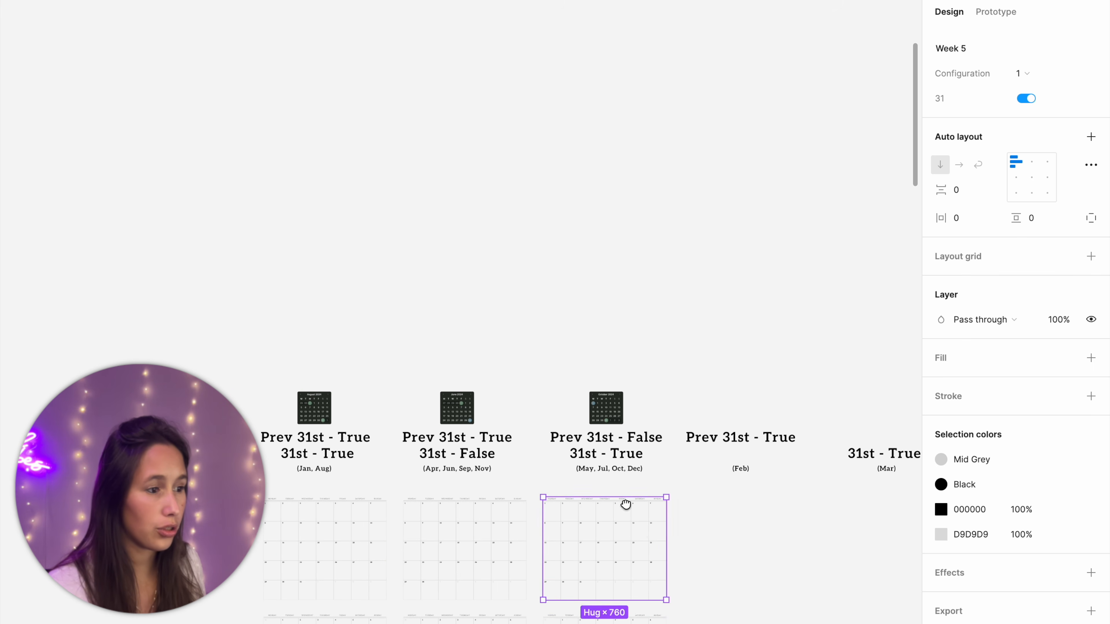
scroll(608, 477, down, 3)
scroll(585, 411, up, 5)
scroll(948, 302, up, 5)
click(1025, 190)
click(634, 541)
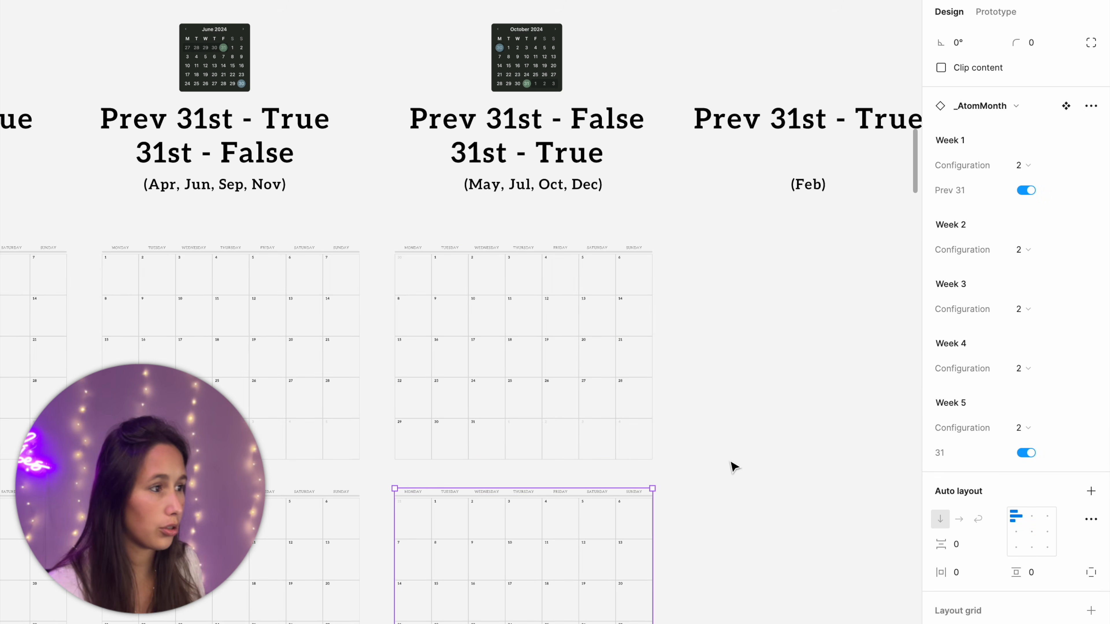
click(1027, 190)
scroll(587, 399, down, 4)
click(1027, 190)
Step: Turn off Prev 31 in Week 1 of the Configuration 4 through 7 months in the same column
scroll(518, 385, down, 5)
click(515, 380)
click(1029, 190)
scroll(581, 376, down, 5)
click(581, 380)
click(1029, 190)
click(625, 551)
click(1027, 190)
scroll(633, 350, down, 5)
scroll(612, 415, down, 8)
click(603, 446)
click(1027, 190)
Step: Compare the Configuration 7 month's leading day numbers with Prev 31 switched on and off, leaving it off
scroll(494, 462, up, 5)
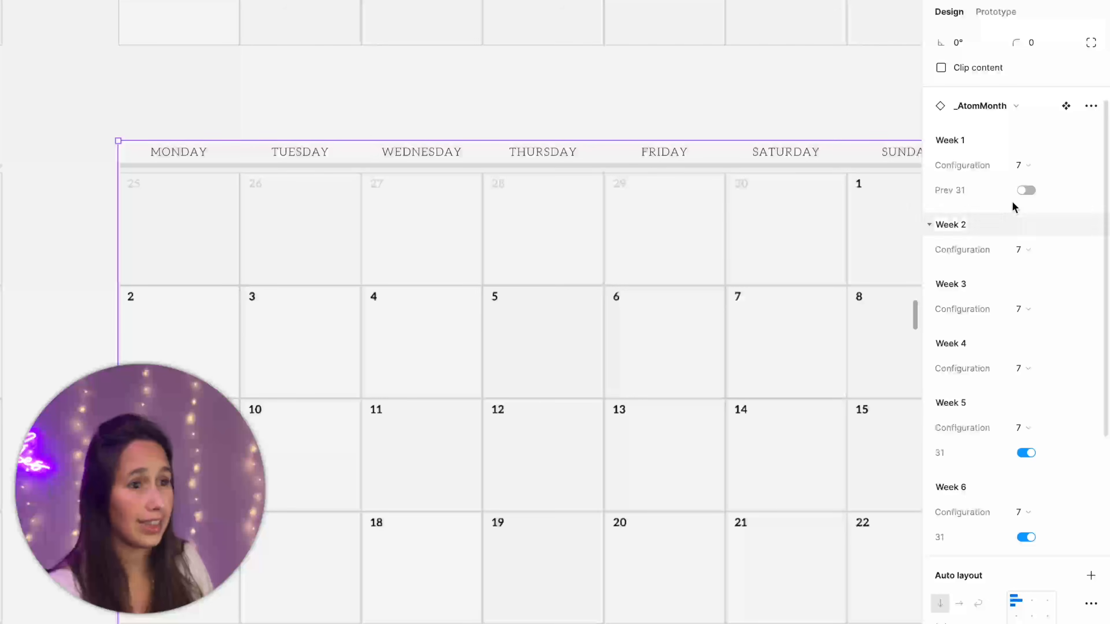
click(1029, 191)
click(1028, 190)
click(1029, 191)
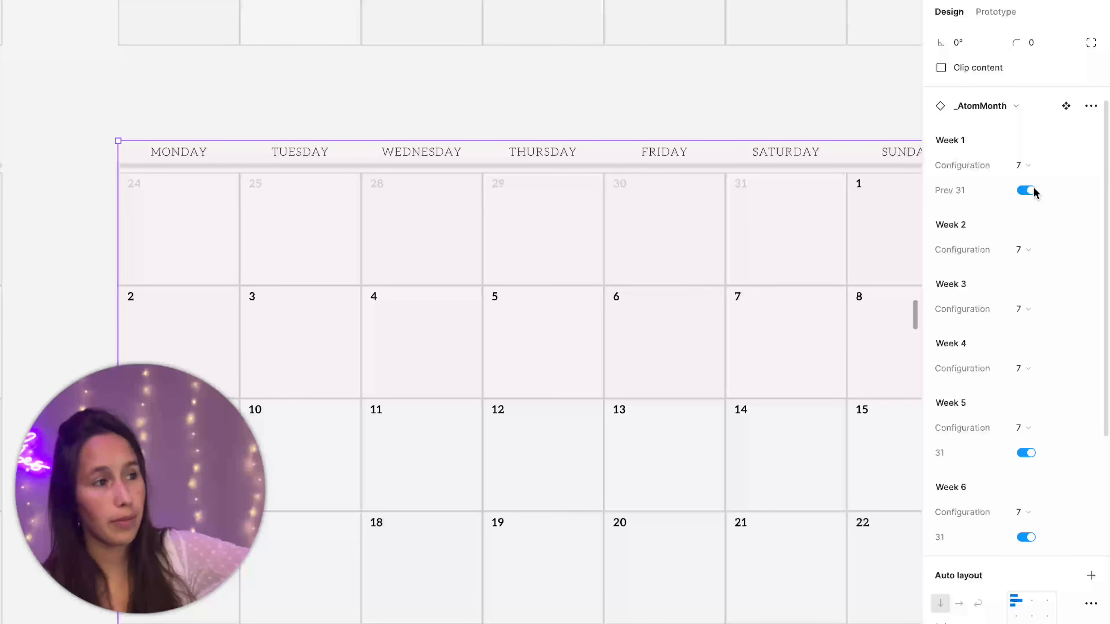
click(1028, 191)
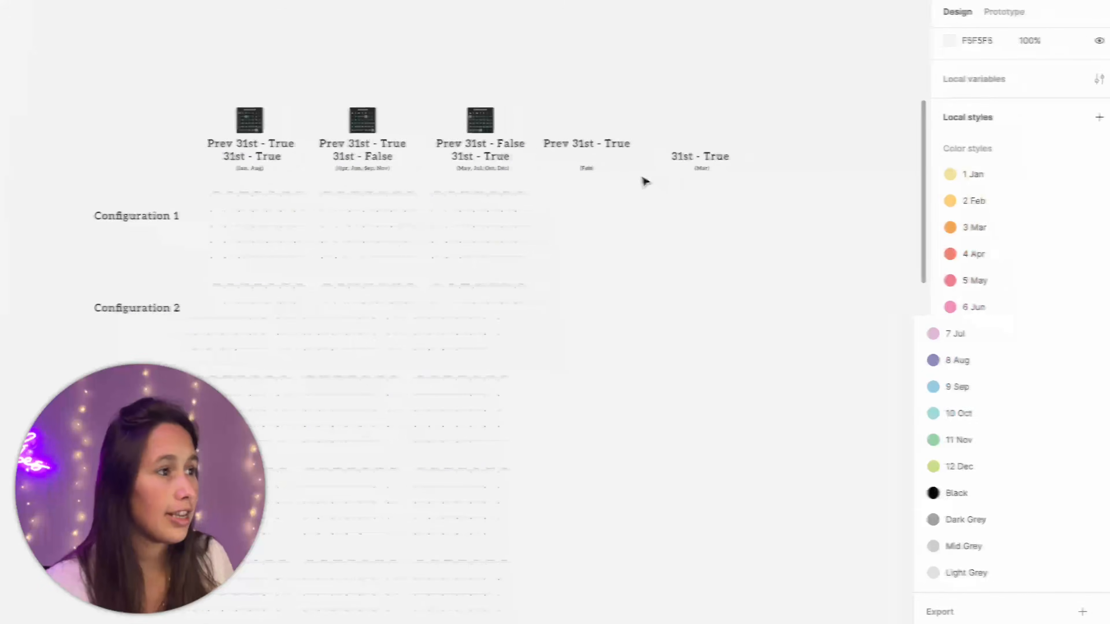
Step: Duplicate the seven months of the Prev 31st - True, 31st - False column into the February column
scroll(635, 180, up, 5)
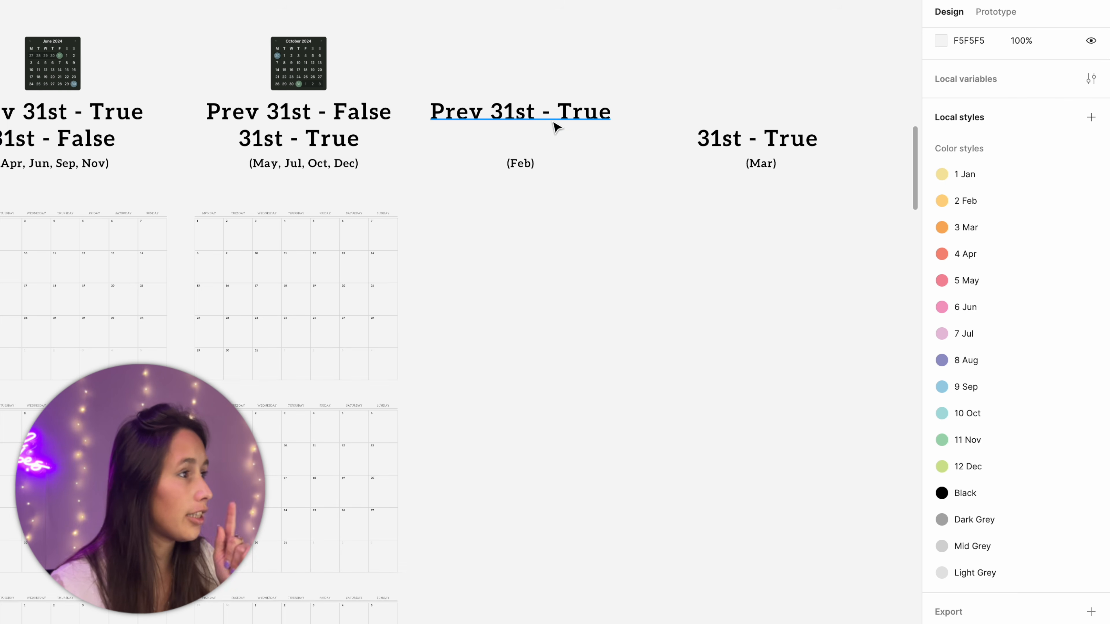
scroll(491, 154, left, 10)
scroll(490, 153, right, 2)
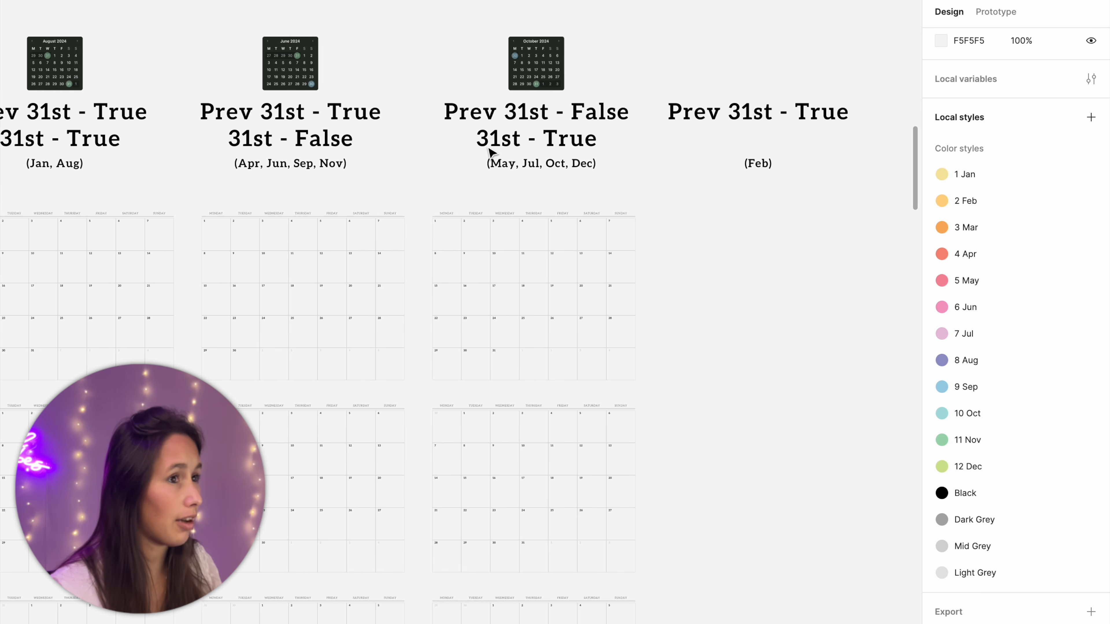
scroll(489, 153, right, 12)
scroll(489, 153, left, 20)
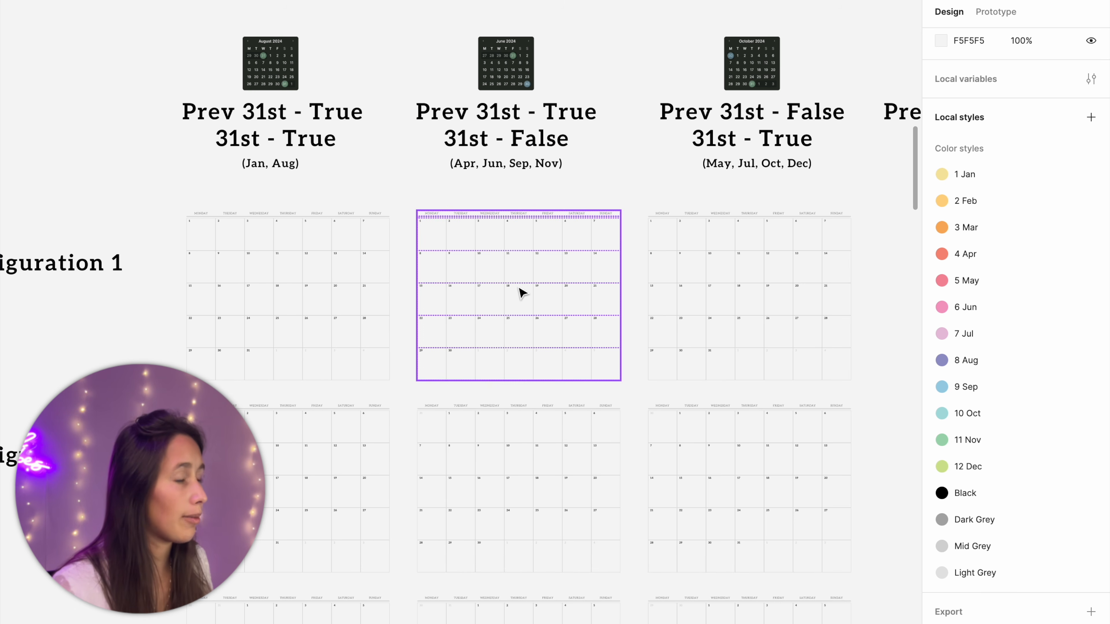
click(523, 289)
scroll(531, 470, down, 8)
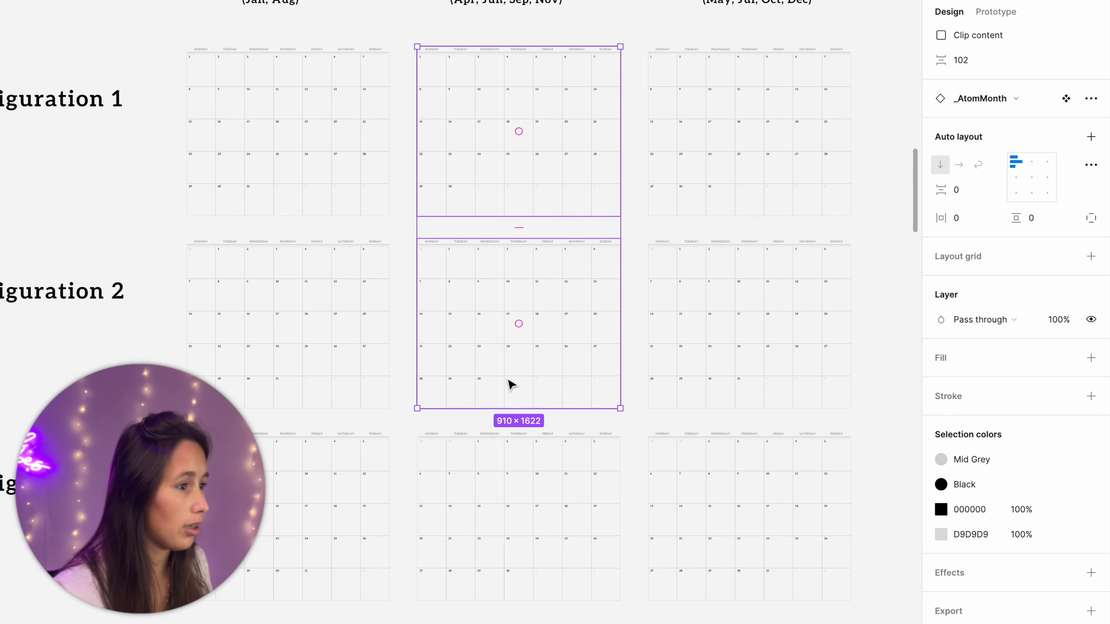
scroll(526, 472, down, 4)
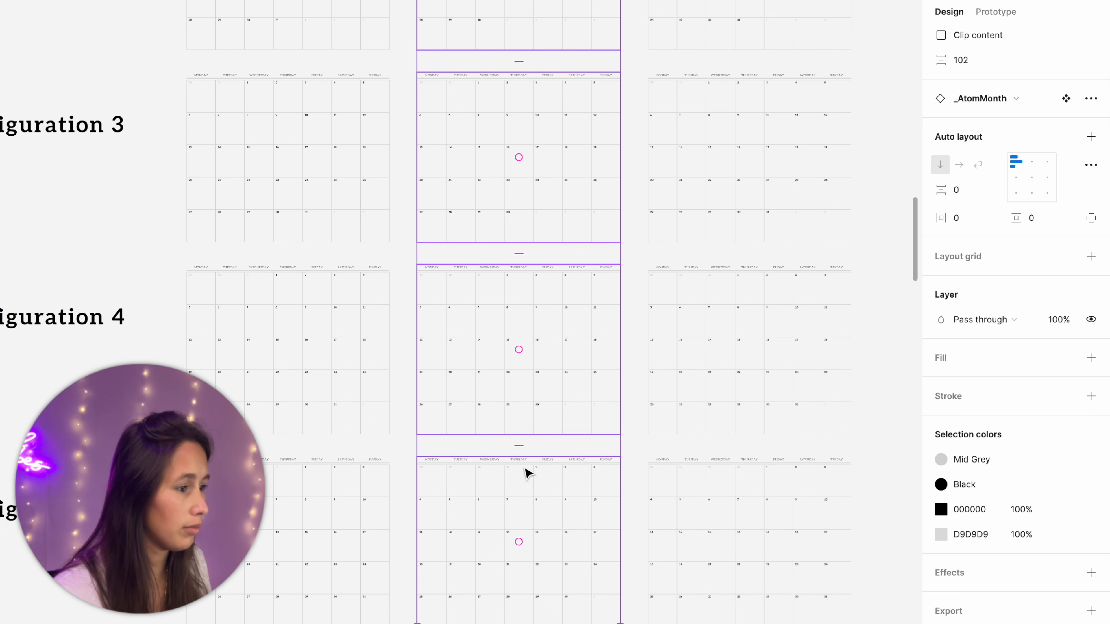
scroll(524, 480, down, 4)
scroll(517, 475, down, 5)
drag(521, 513, 662, 480)
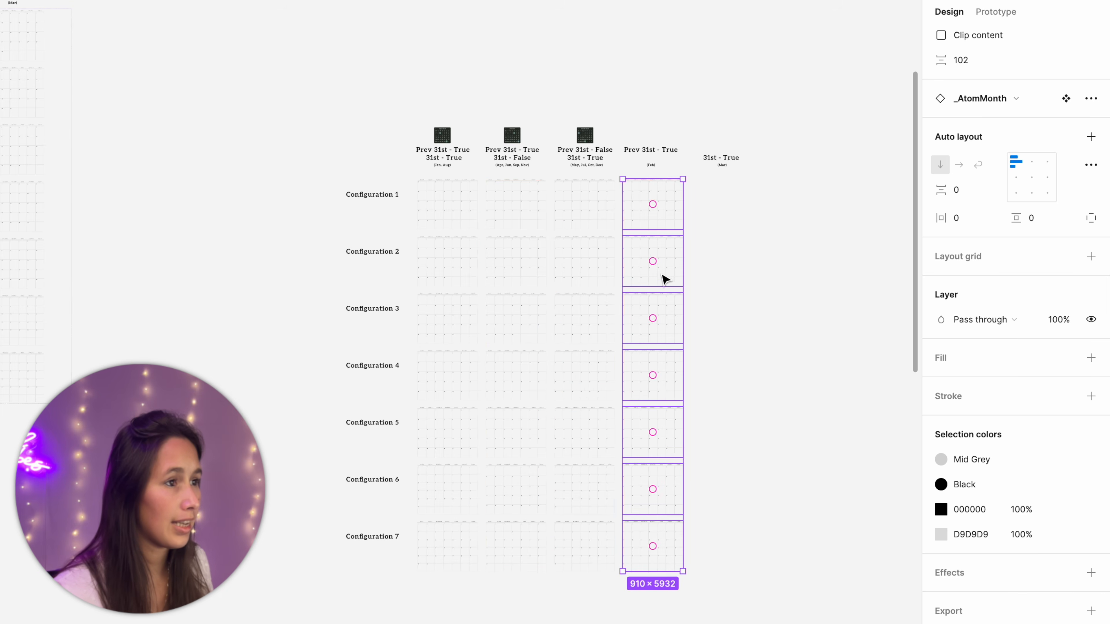
Step: In the February column's Configuration 2 month, change Week 5's day numbers 29 and 30 to 1 and 2
scroll(632, 111, up, 8)
scroll(650, 136, up, 2)
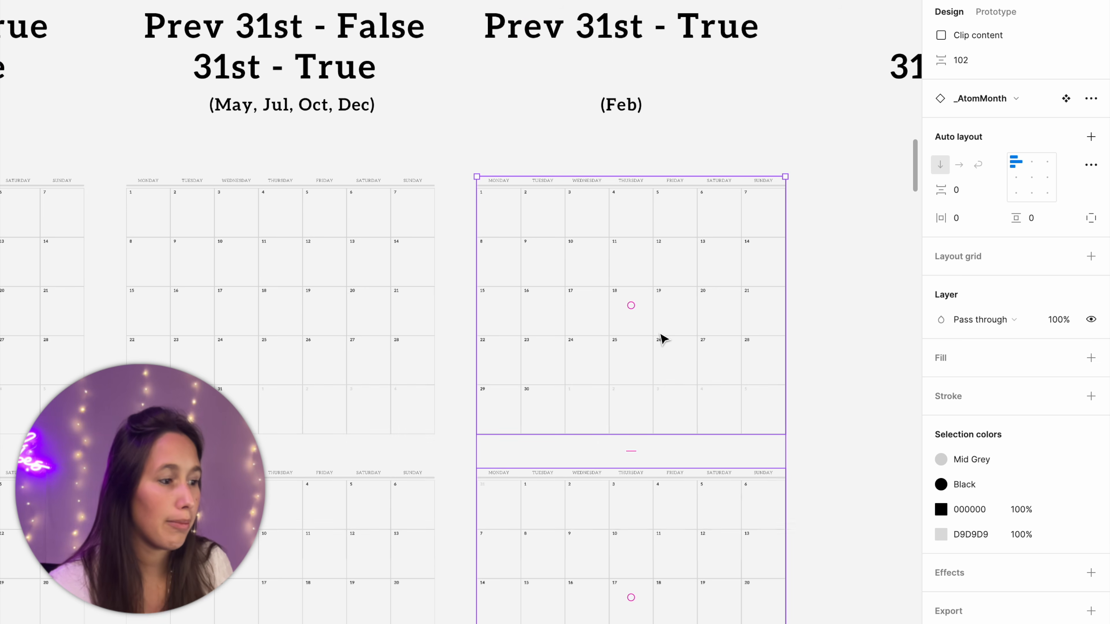
scroll(661, 339, down, 5)
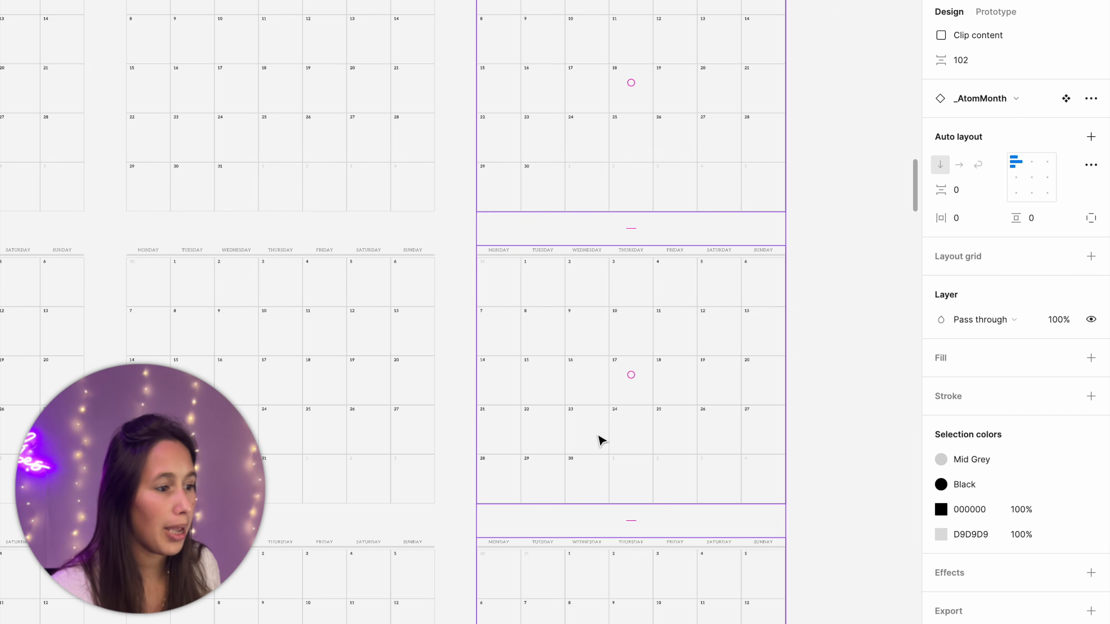
double_click(576, 462)
double_click(574, 463)
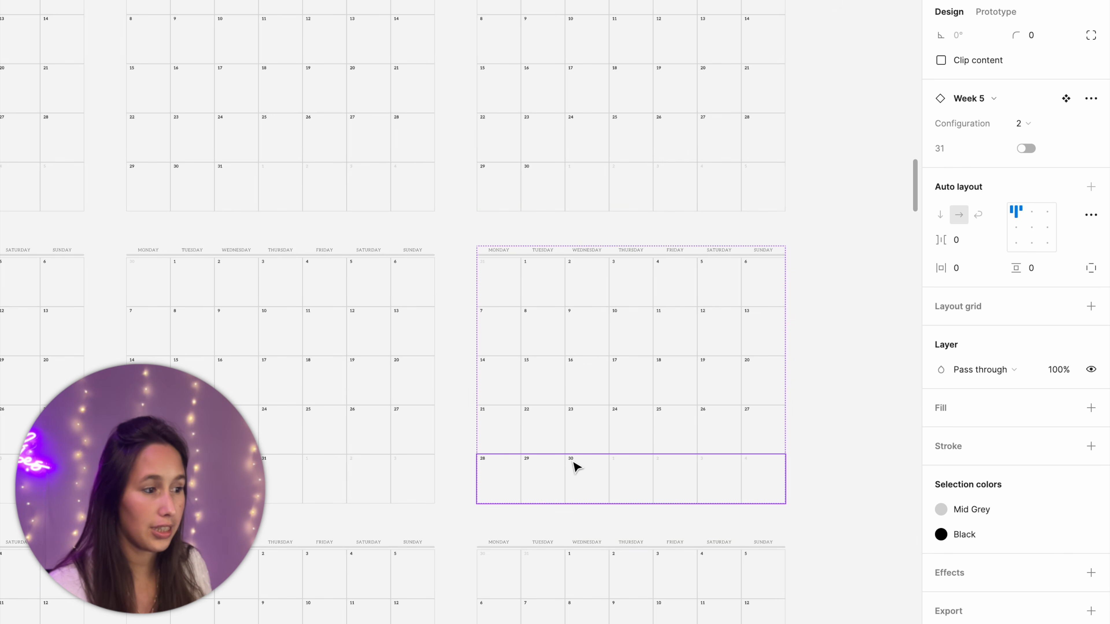
double_click(576, 466)
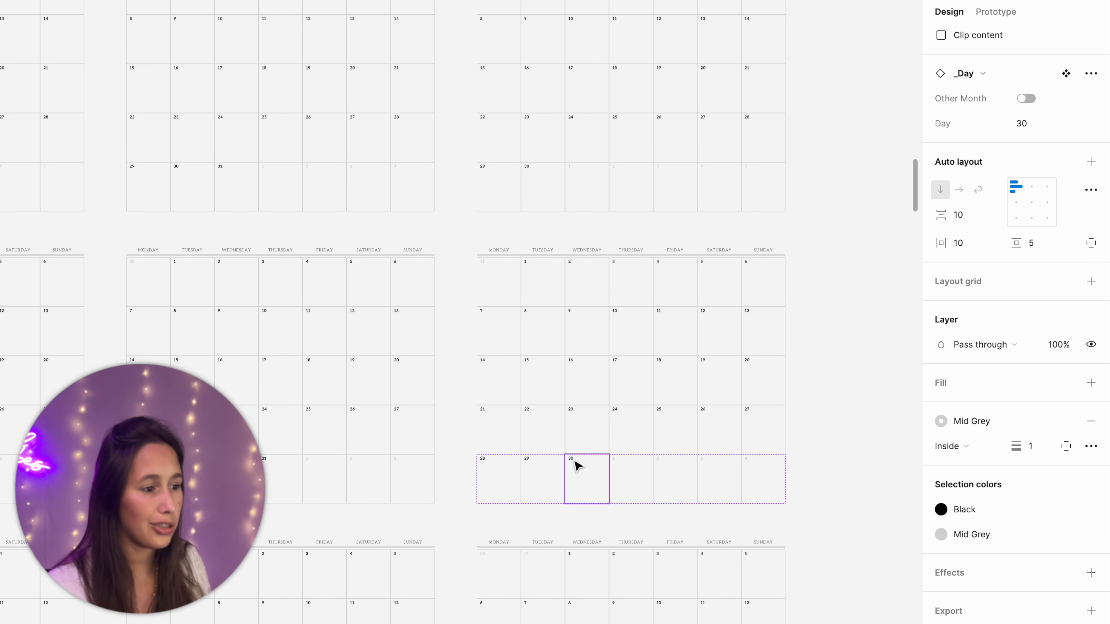
double_click(576, 467)
key(Escape)
scroll(577, 478, up, 5)
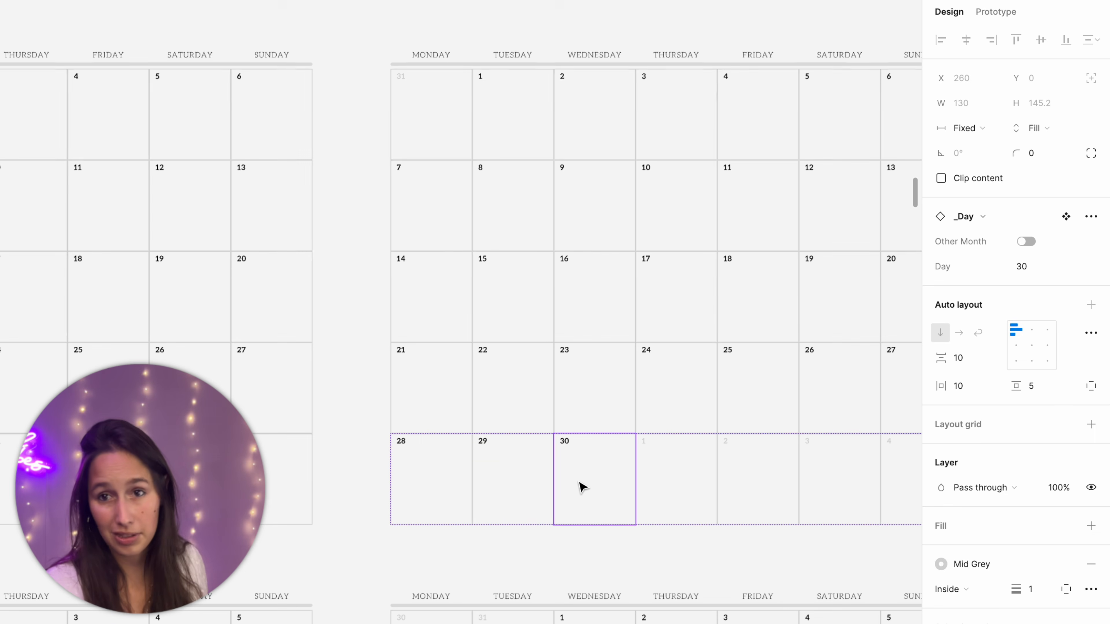
click(494, 457)
scroll(493, 457, right, 10)
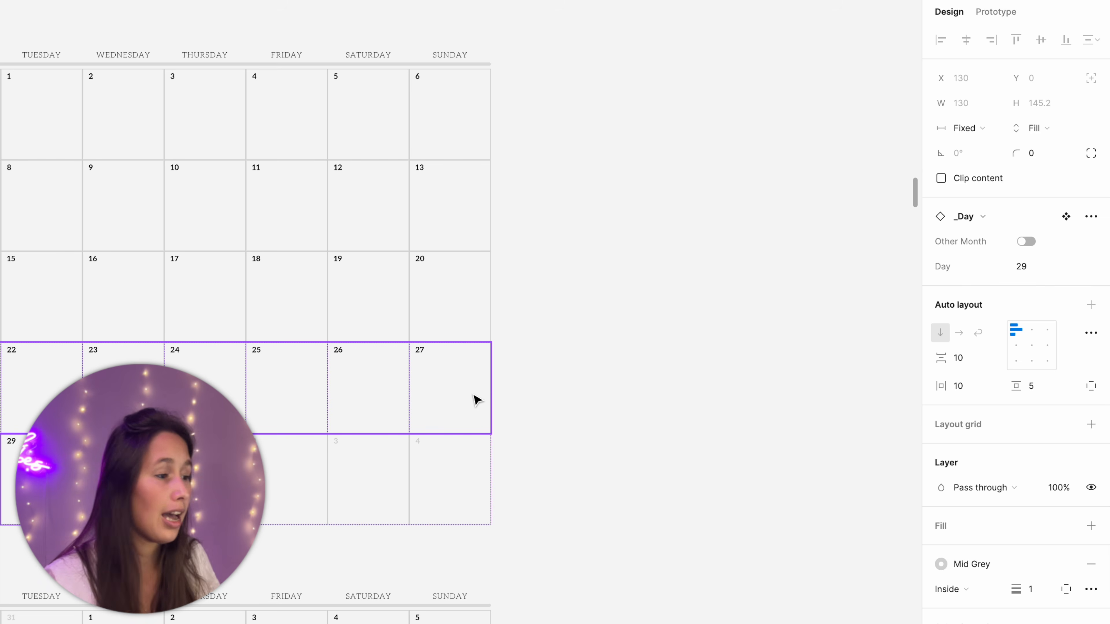
scroll(476, 400, left, 5)
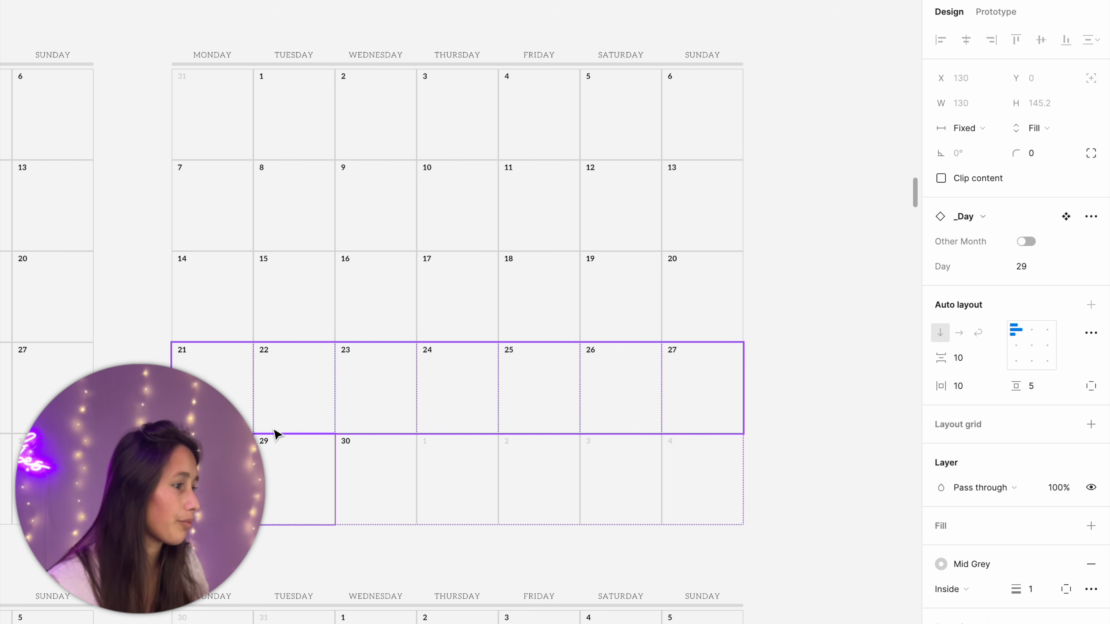
double_click(266, 444)
double_click(265, 443)
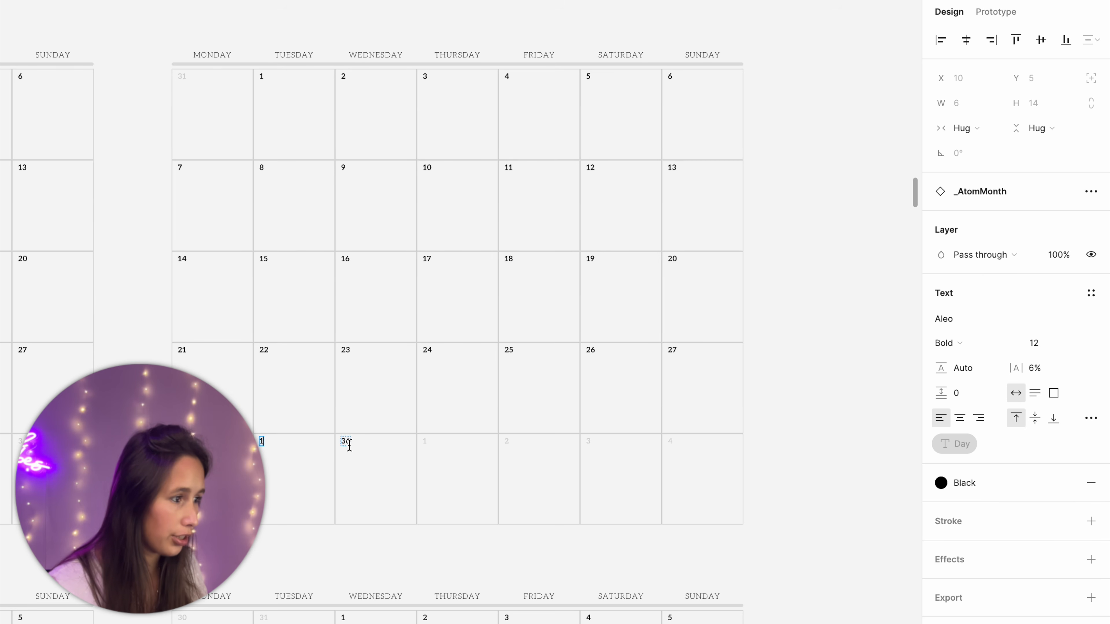
text(2)
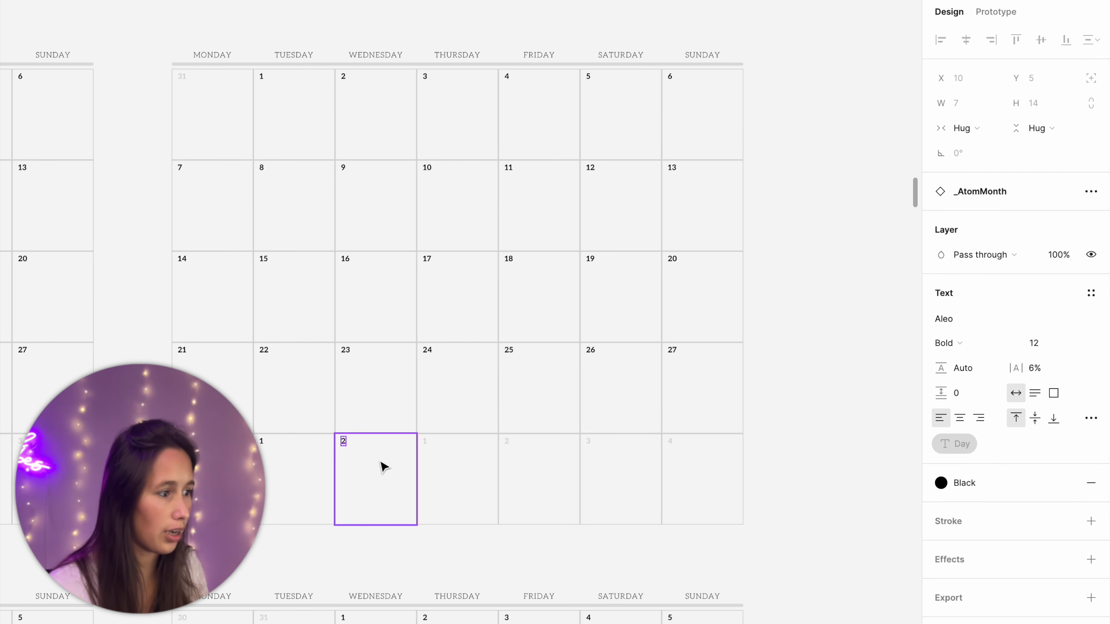
Step: Turn on Other Month for the two renumbered days in the February column's Configuration 2 month
click(381, 463)
shift+click(280, 485)
click(1026, 243)
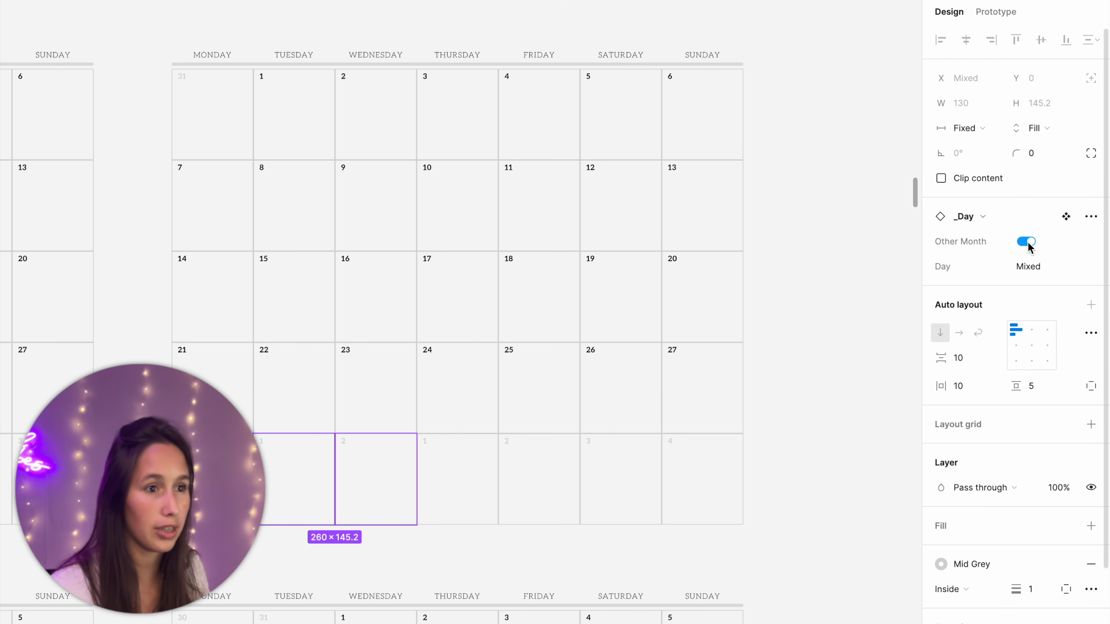
click(918, 262)
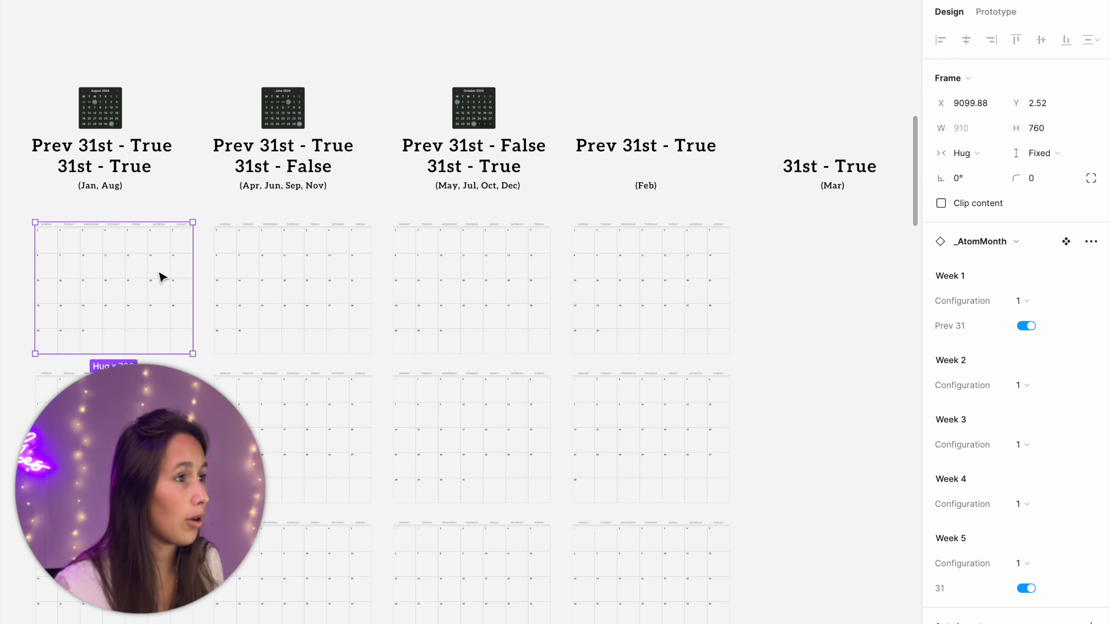
Step: Examine the previous-month day in Week 1 of the Configuration 2 month in the Prev 31st - False, 31st - True column
click(441, 271)
scroll(428, 394, up, 5)
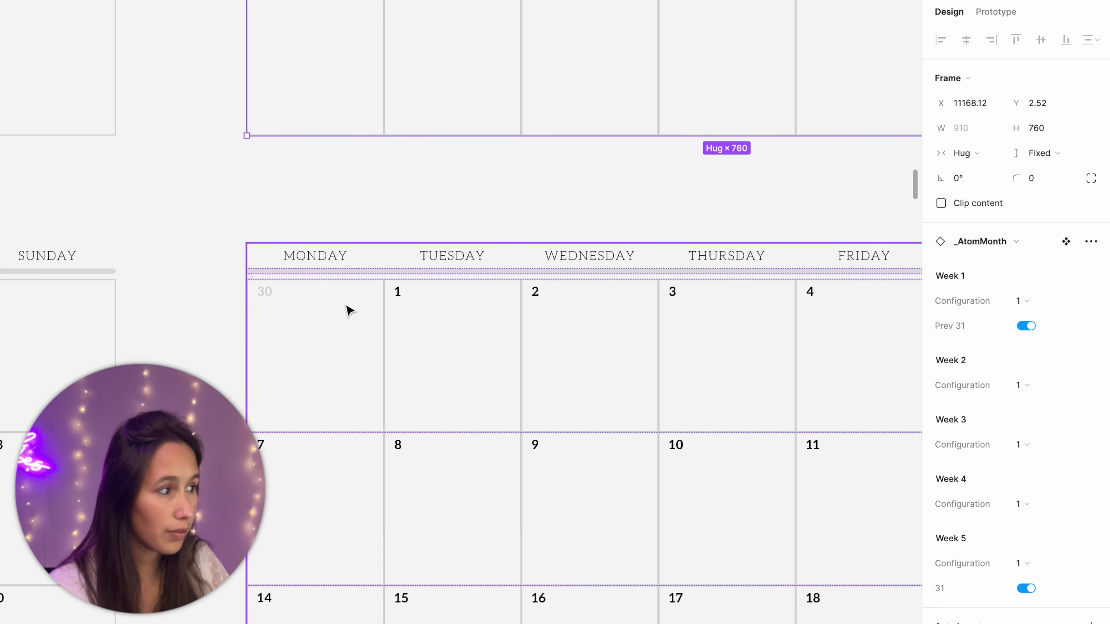
click(267, 292)
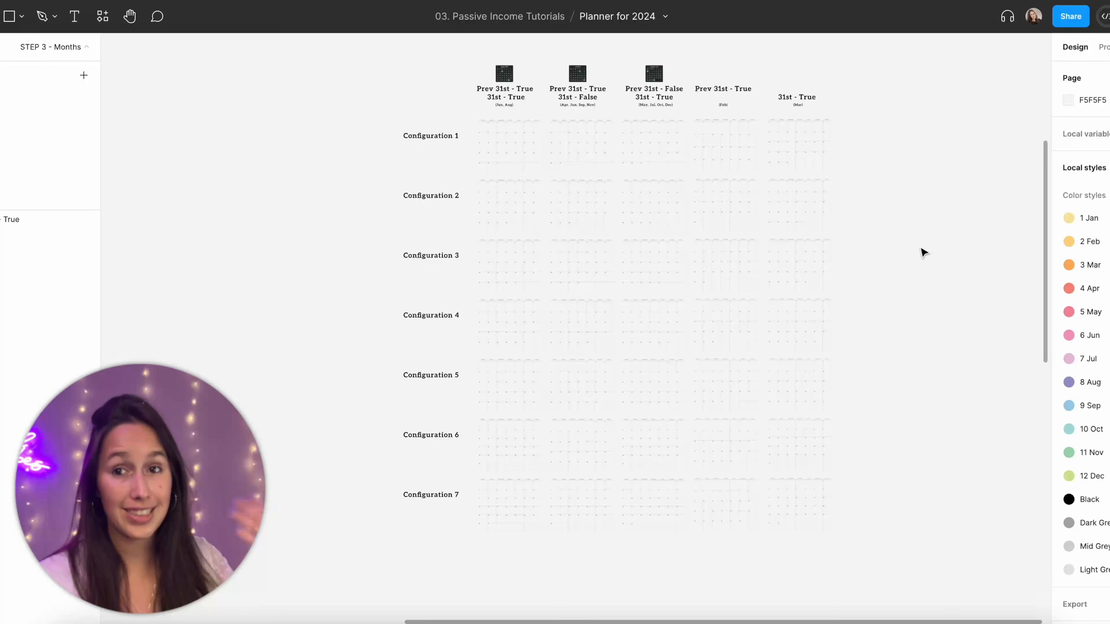
Step: Rename the five Configuration 1 months as 1 and the five Configuration 2 months as 2
drag(907, 168, 505, 164)
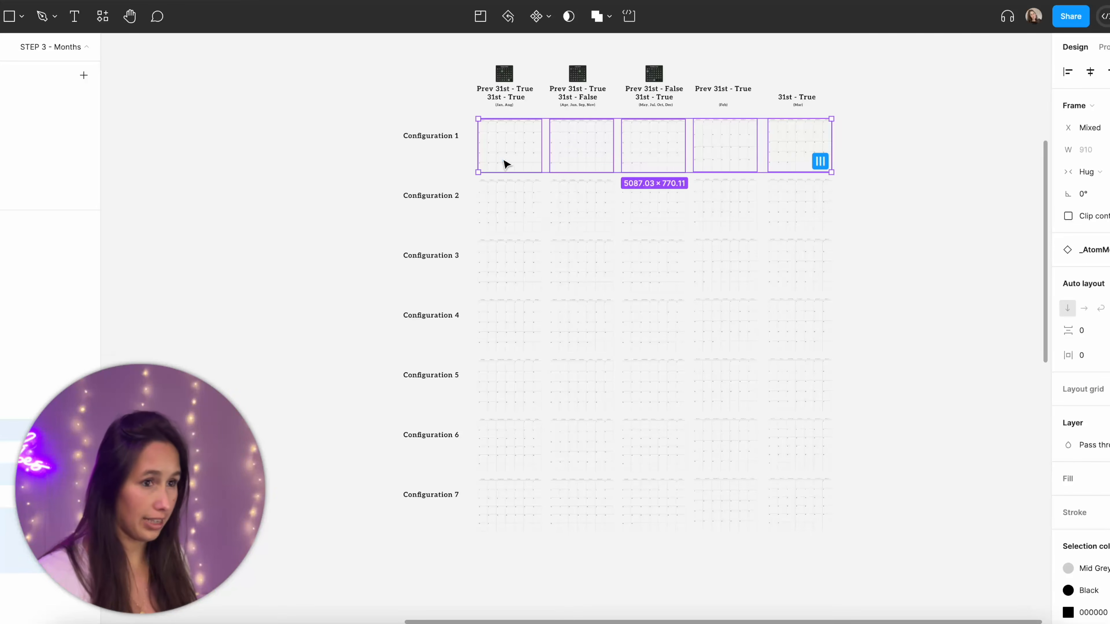
key(super+r)
text(1)
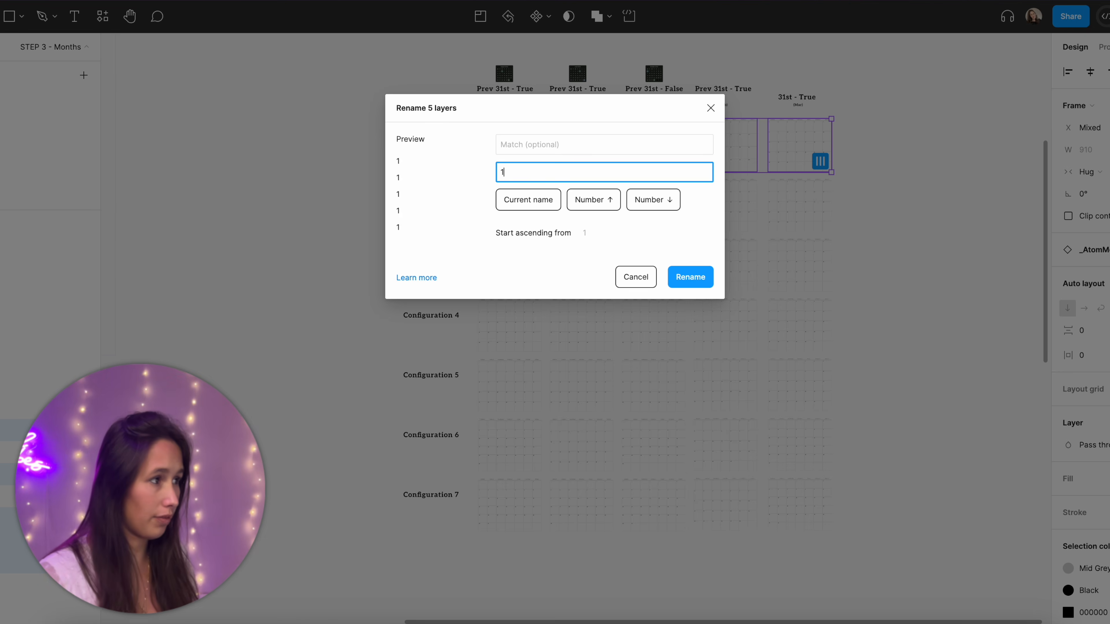
key(Return)
drag(903, 199, 483, 200)
key(super+r)
text(2)
click(682, 268)
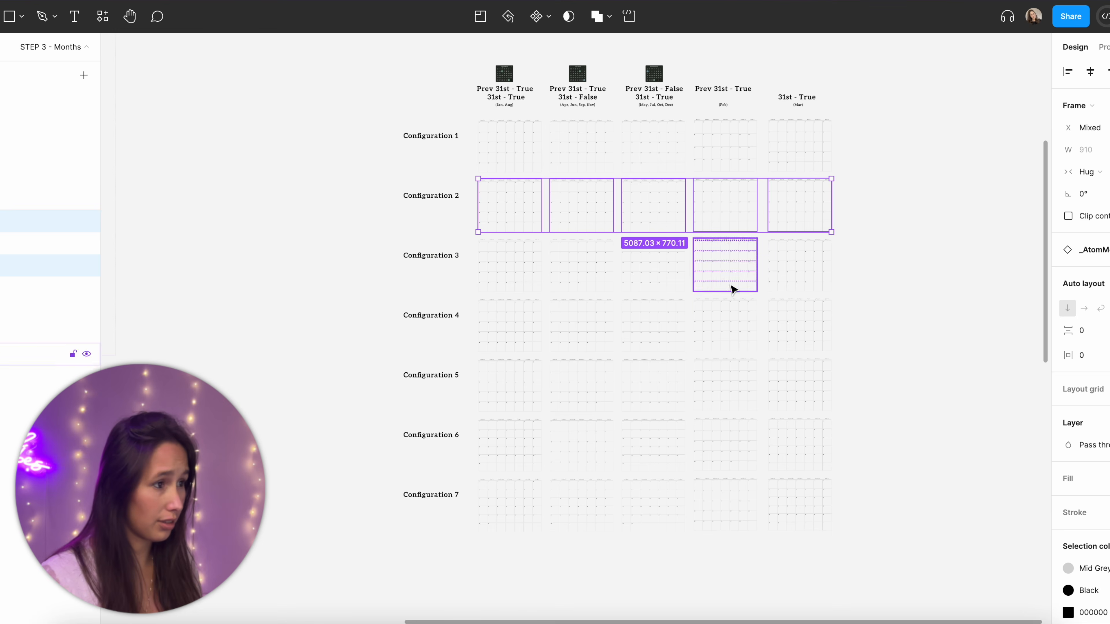
Step: Rename the five Configuration 3 months as 3 and the five Configuration 4 months as 4
drag(874, 262, 450, 267)
key(super+r)
text(3)
key(Return)
drag(845, 329, 515, 328)
key(super+r)
text(4)
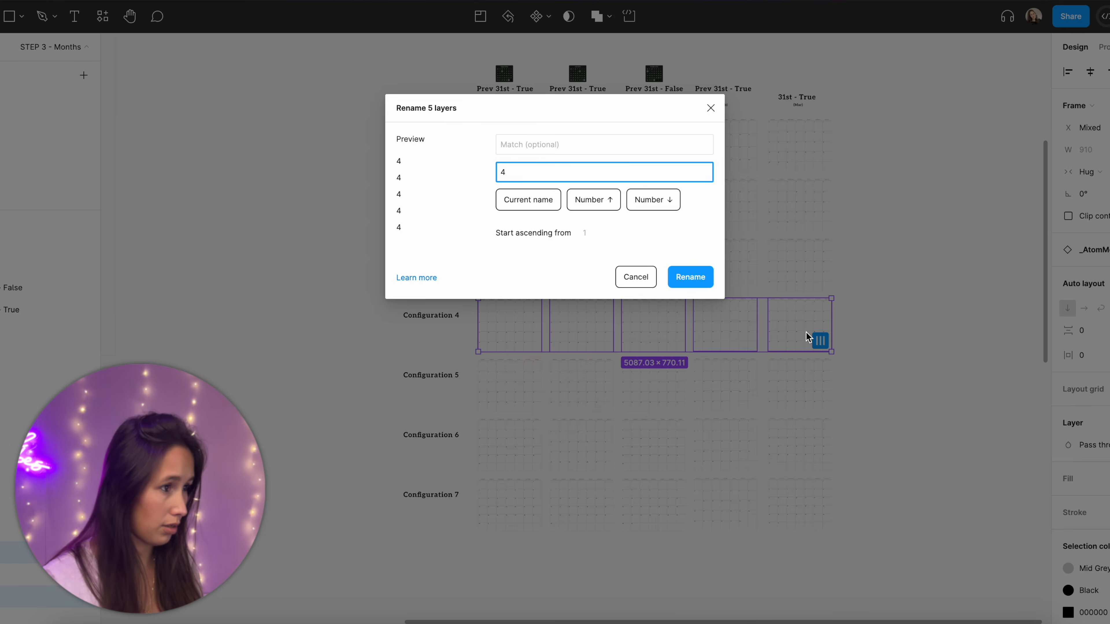
key(Return)
Step: Rename the months in the Configuration 5, 6 and 7 rows as 5, 6 and 7 respectively
drag(844, 387, 531, 391)
key(super+r)
drag(588, 463, 525, 463)
key(super+r)
text(6)
key(Return)
drag(881, 529, 524, 509)
key(super+r)
text(7)
key(Return)
Step: Combine all the months of the seven configurations and five columns into one component set
drag(886, 573, 471, 113)
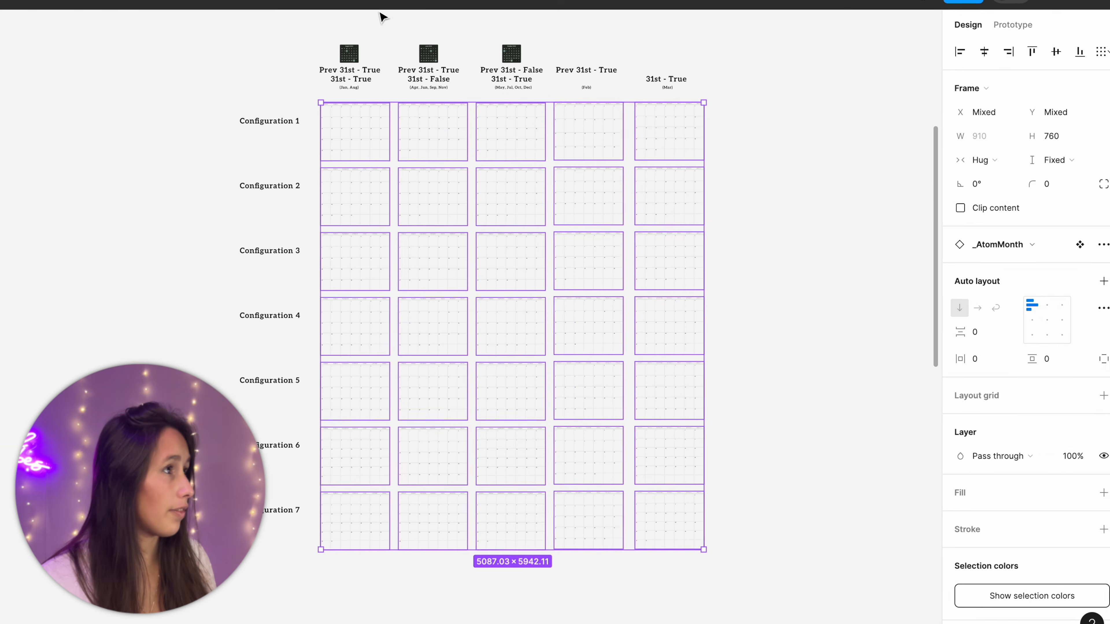
click(381, 5)
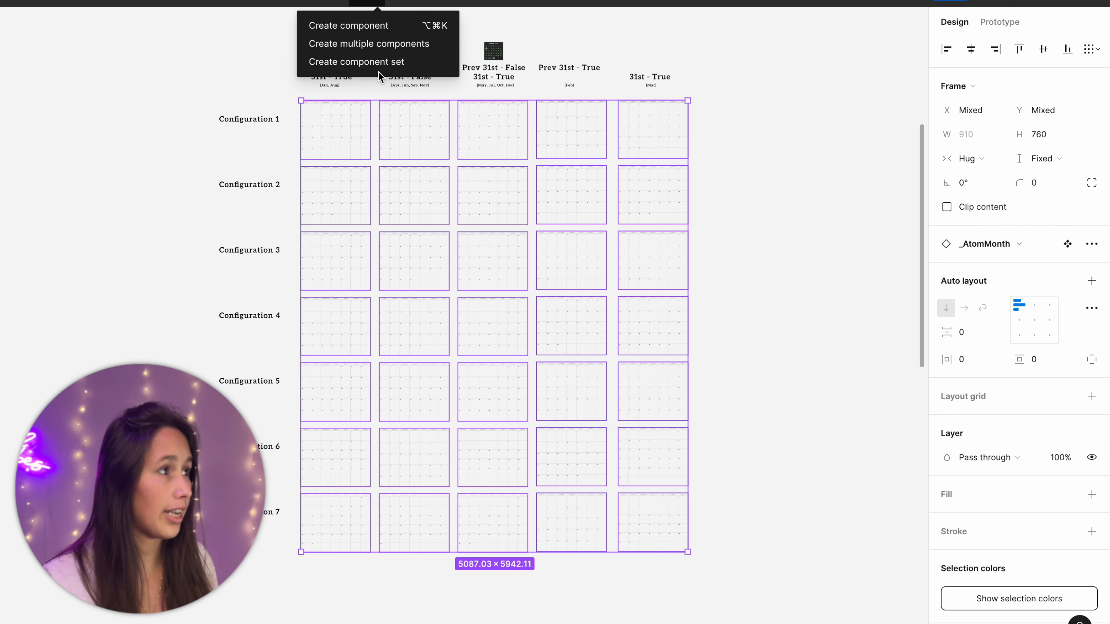
click(393, 62)
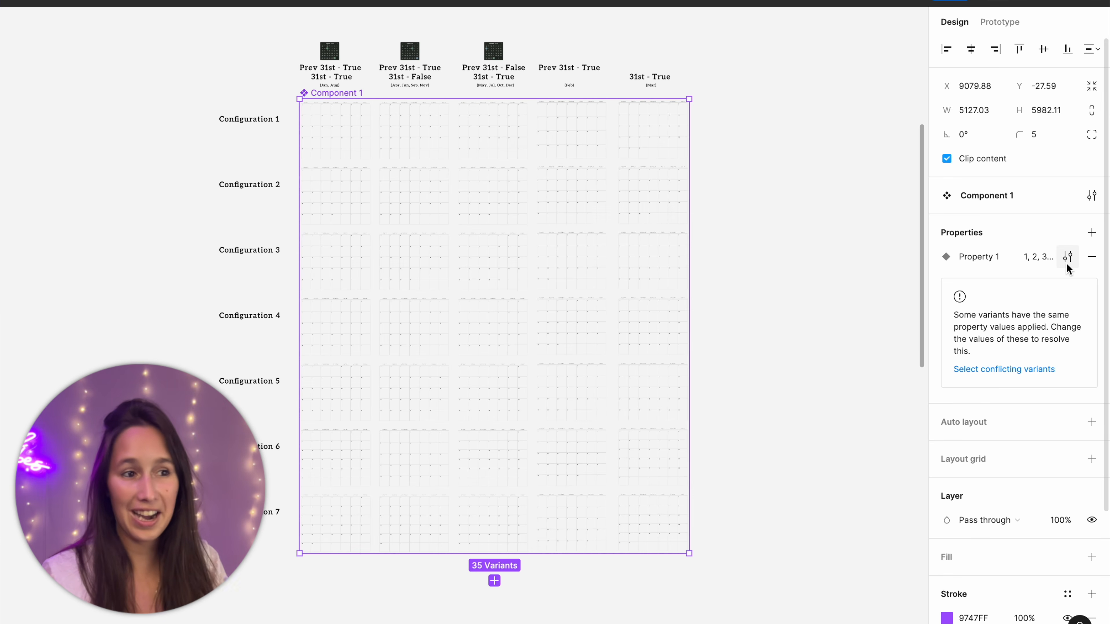
Step: Rename the component set's variant property as Starts On
double_click(983, 258)
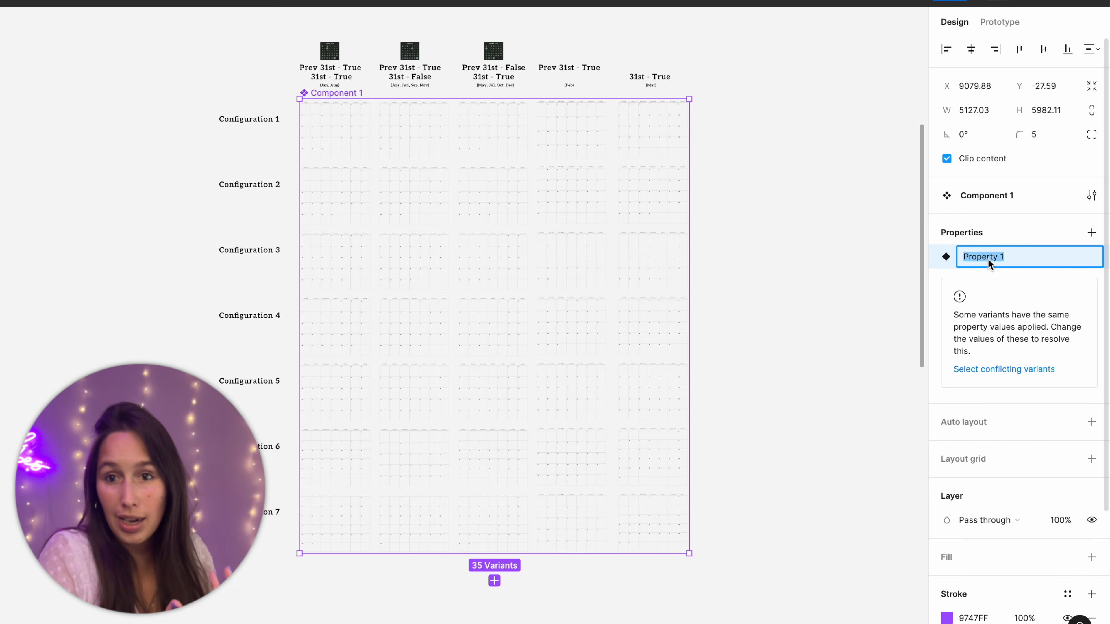
text(Starts On)
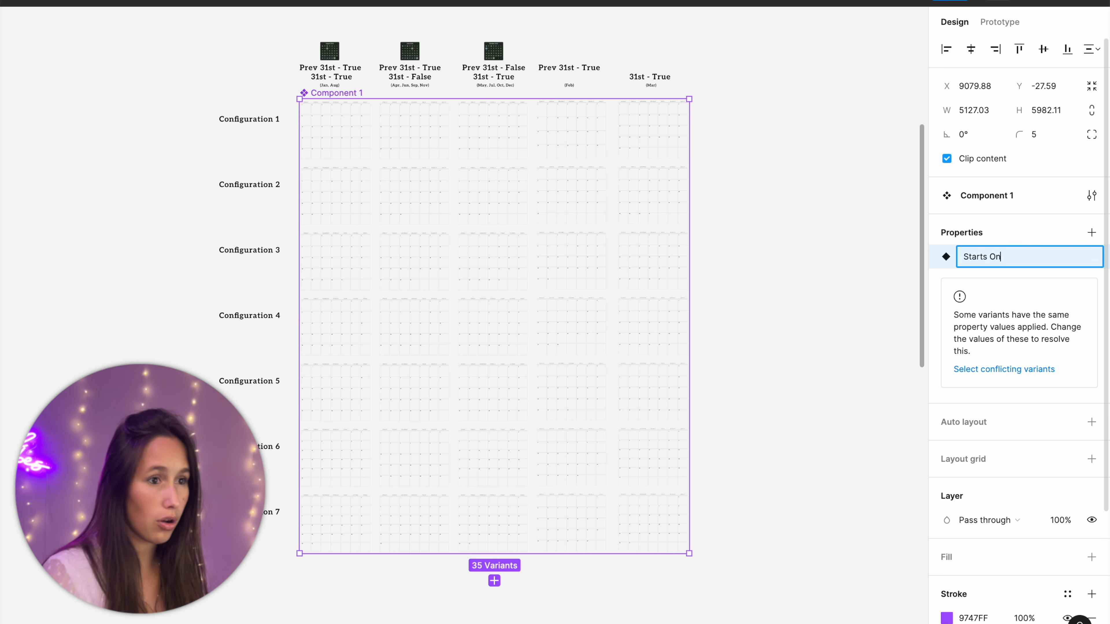
key(Return)
Step: Rename the Starts On property values 1 to 7 as Mon, Tue, Wed, Thu, Fri, Sat and Sun
click(1067, 257)
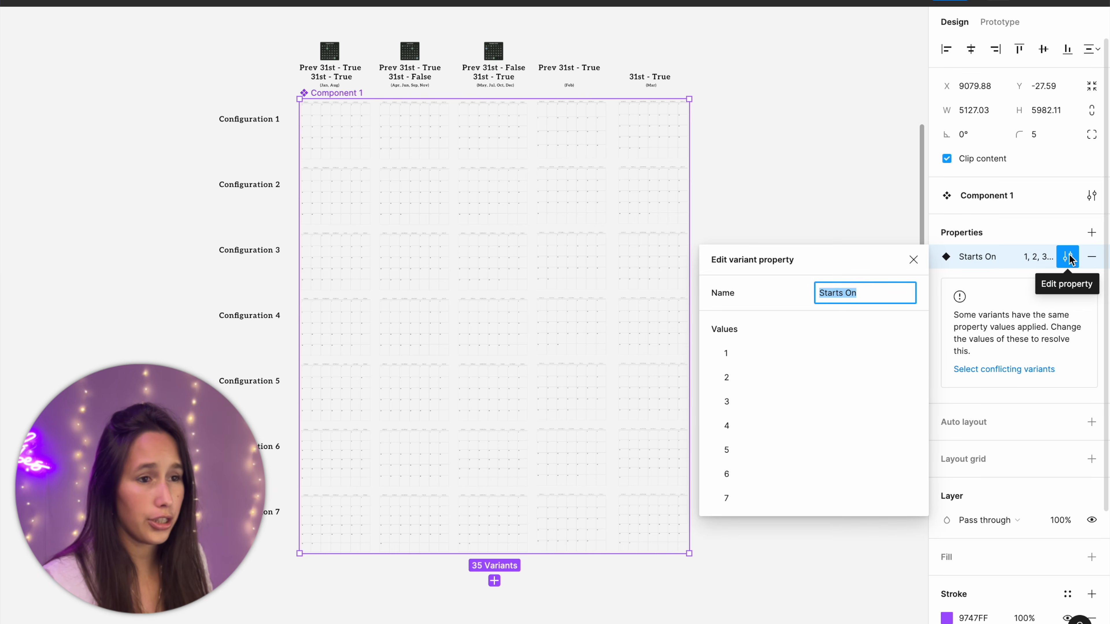
click(753, 353)
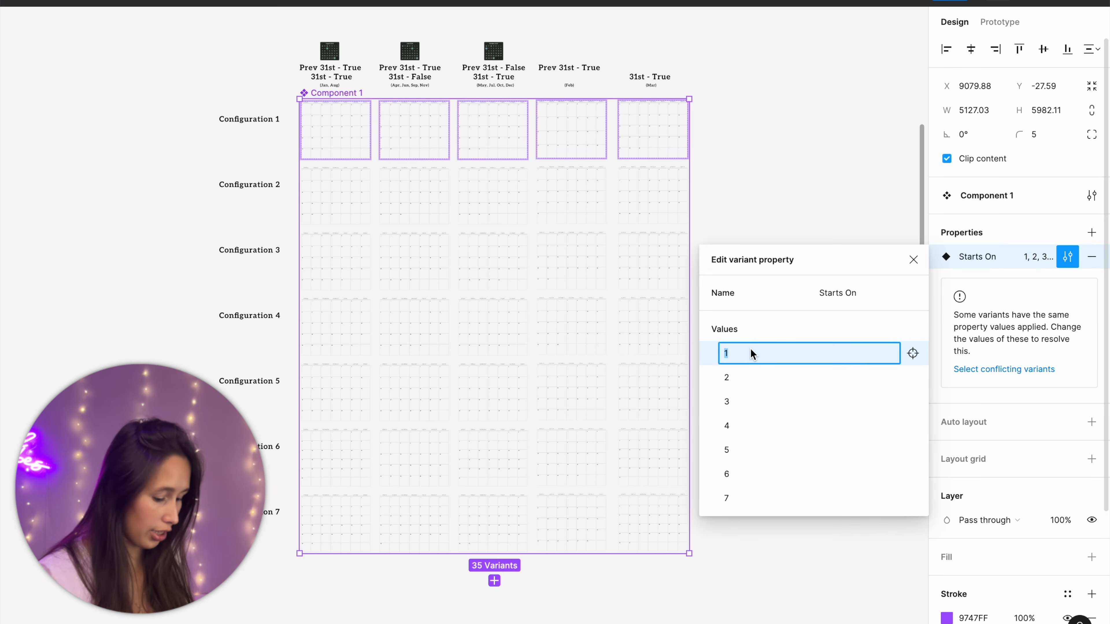
text(Mon)
key(Return)
text(Tue)
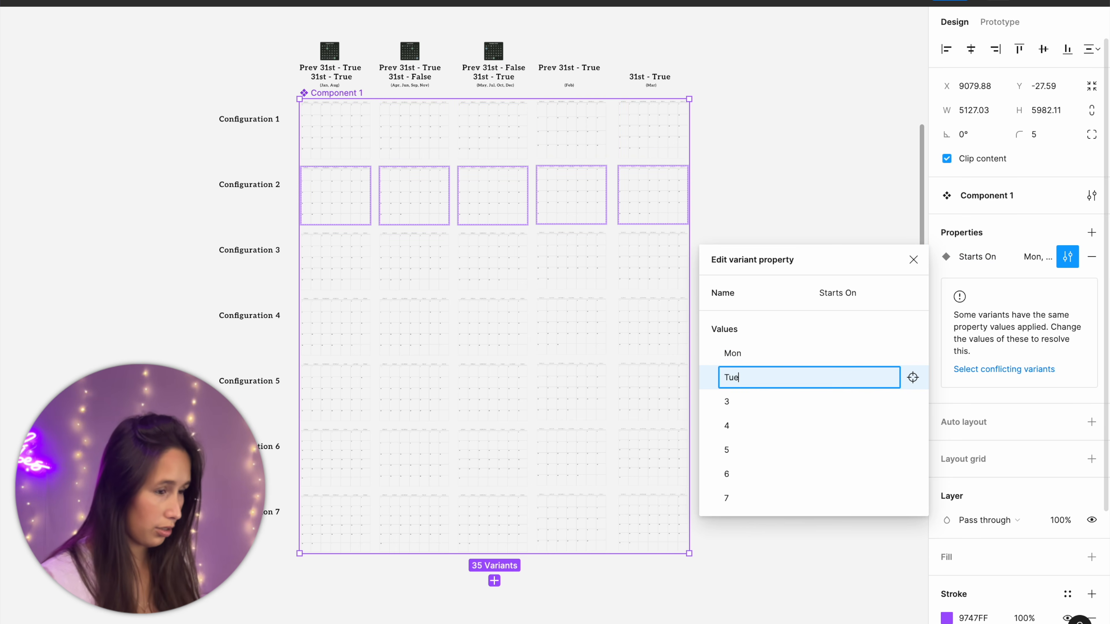
click(753, 411)
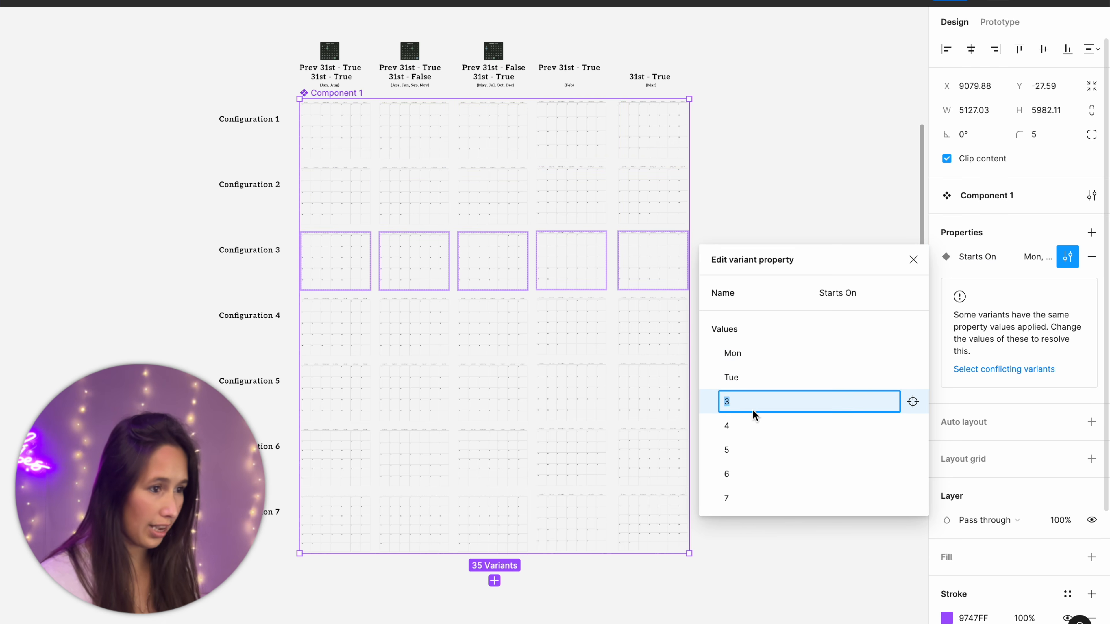
click(742, 428)
click(718, 449)
text(ri)
key(Return)
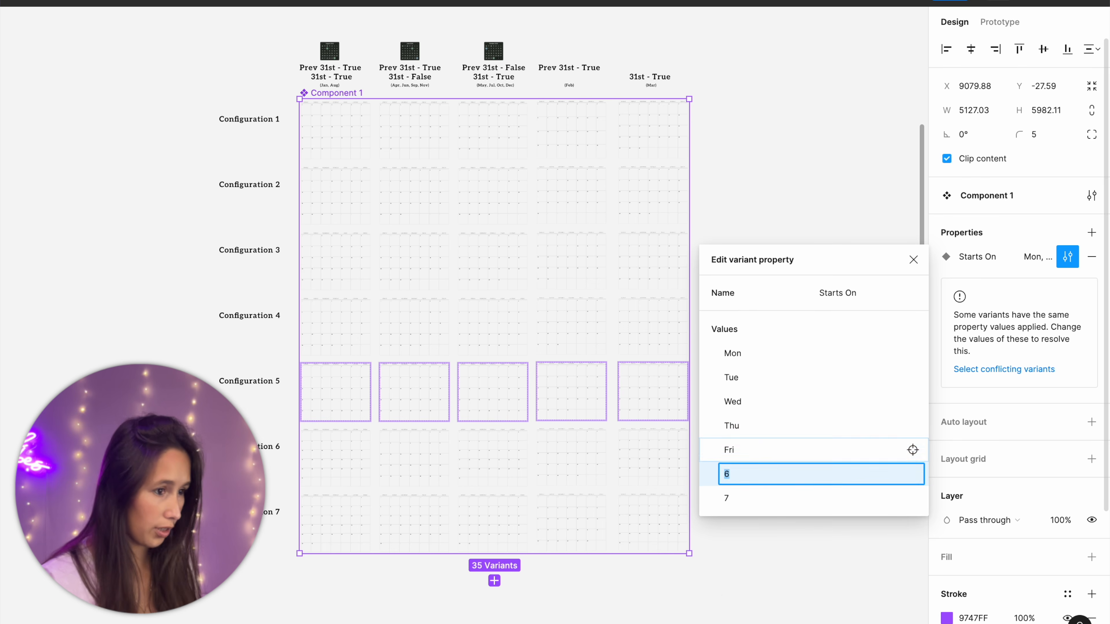
click(711, 592)
Step: Add a second variant property named Month to the component set, with the value Default
click(345, 93)
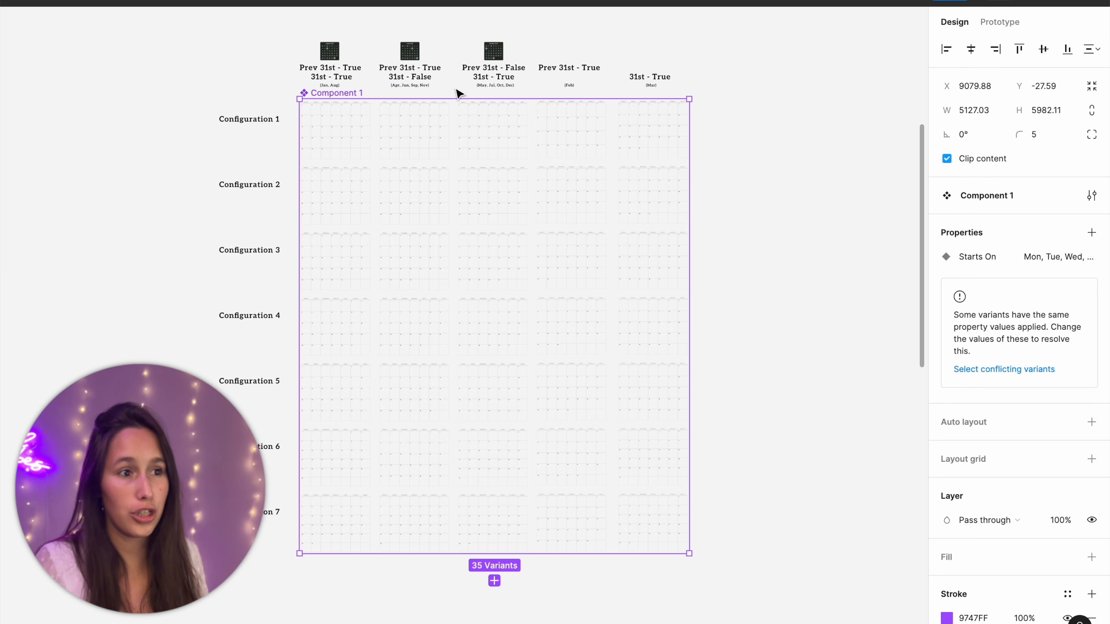
click(1091, 233)
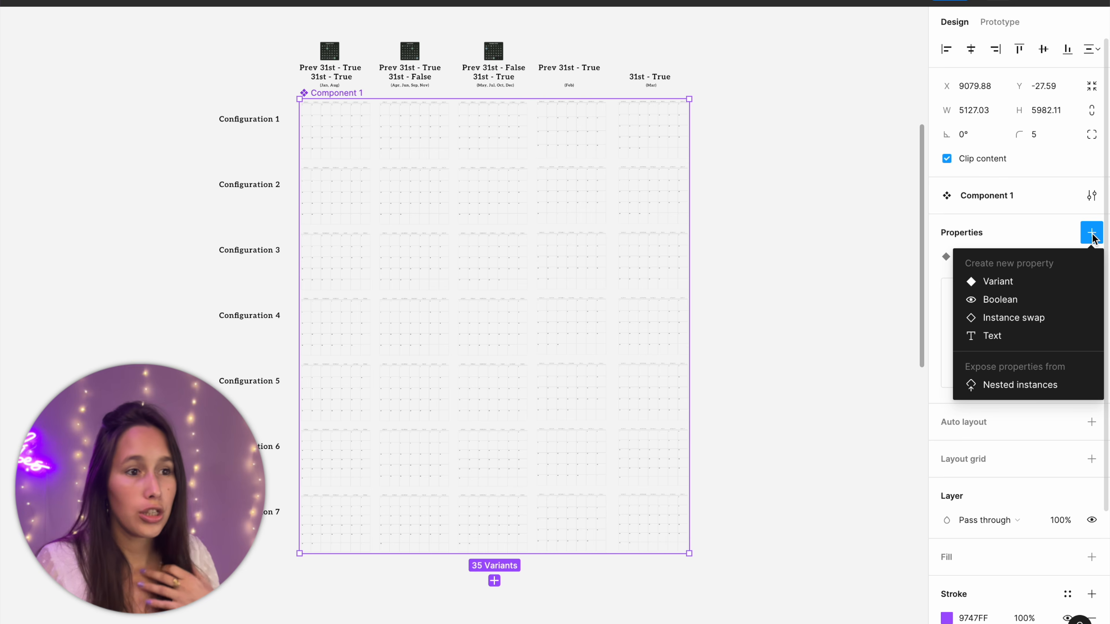
click(1055, 280)
text(mo)
key(BackSpace)
key(BackSpace)
text(Mont)
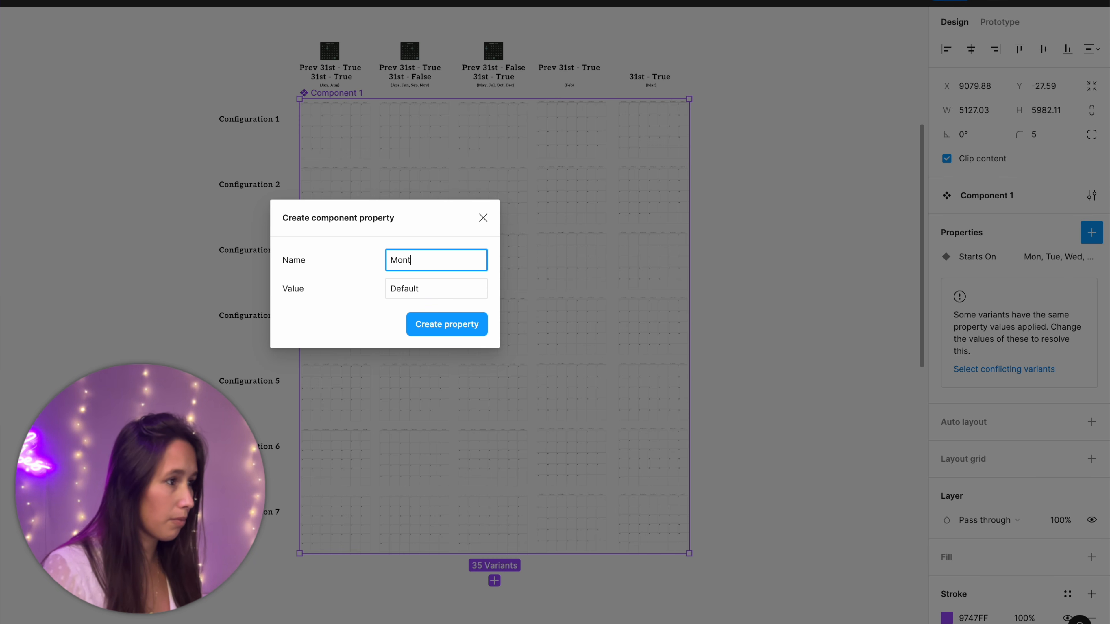
text(h)
key(Return)
Step: Set the Month property of the seven variants in the Prev 31st - True, 31st - True column to Jan.Aug
drag(351, 575, 354, 131)
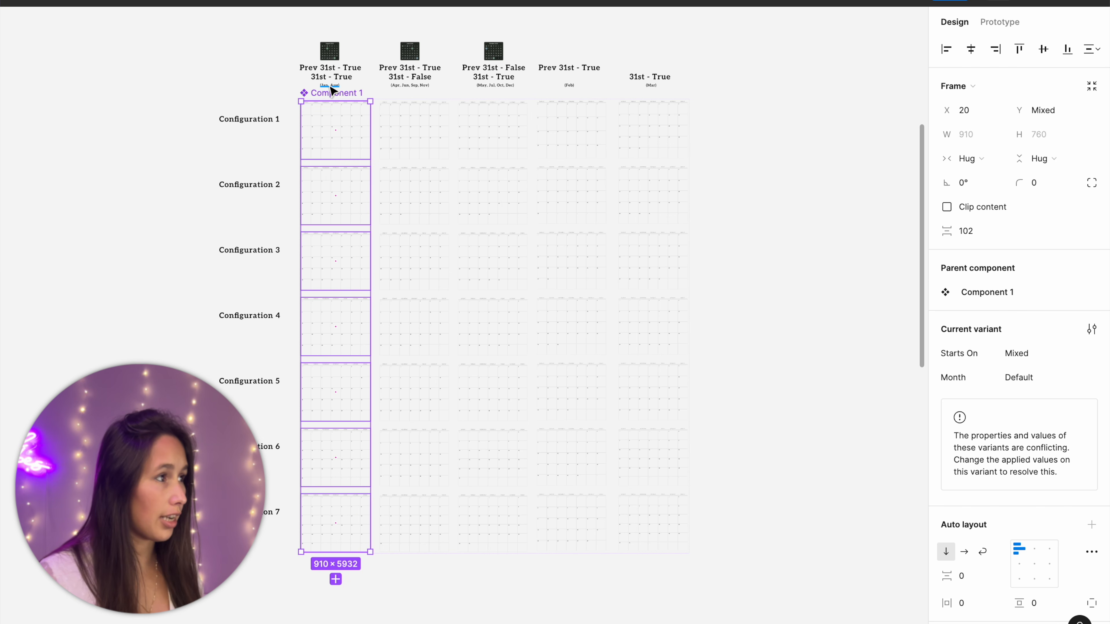
click(1046, 378)
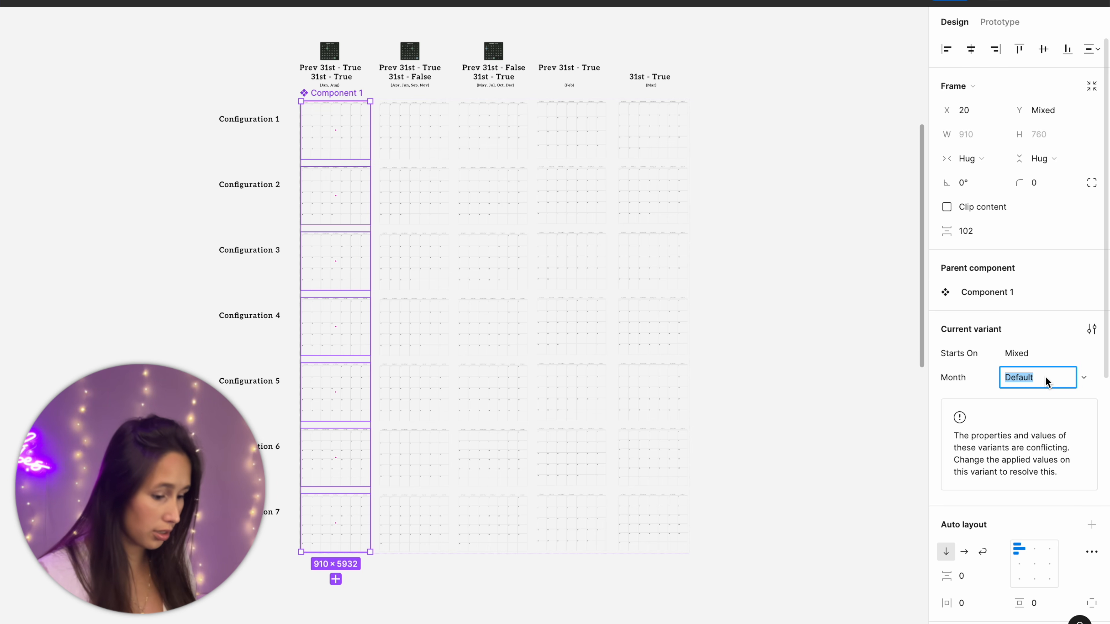
text(Jan.Auf)
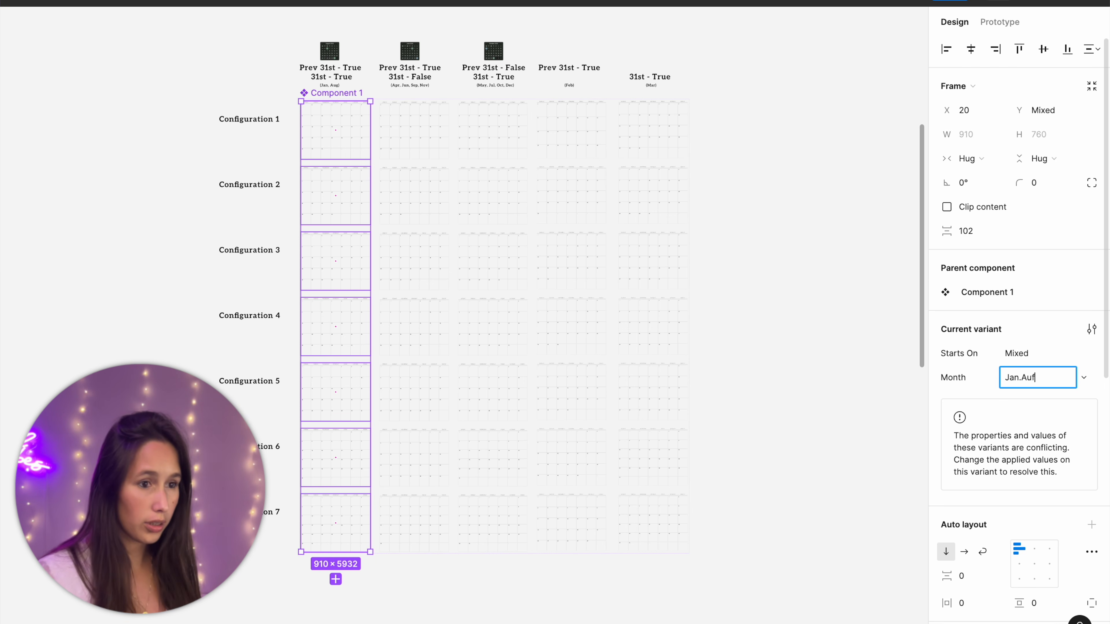
key(Return)
Step: Set the Month property of the Prev 31st - True, 31st - False column's variants to Apr.Jun.Sep.Nov
click(414, 119)
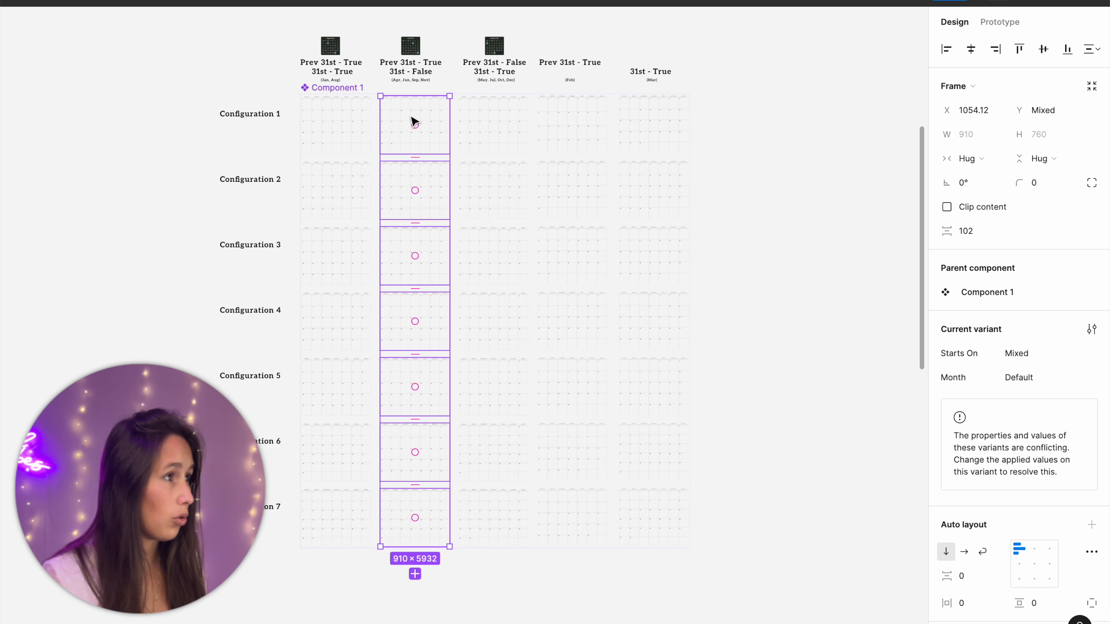
click(1046, 377)
text(Apr.Jun.Sep.Nov)
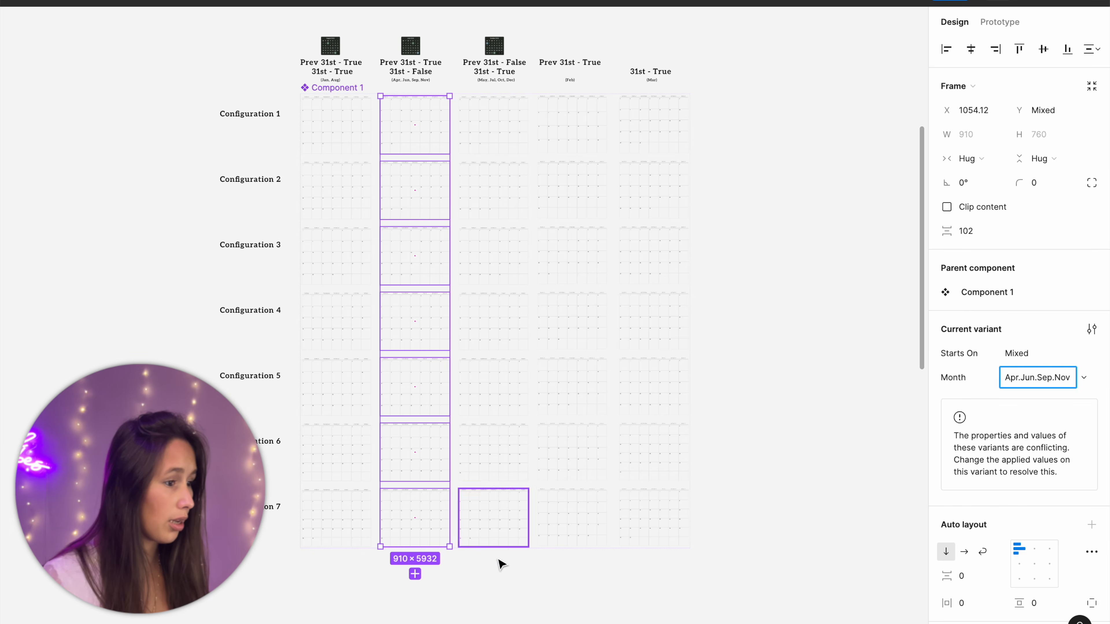
Step: Set the Month property of the Prev 31st - False, 31st - True column's variants to May.Jul.Oct.Dec
click(494, 540)
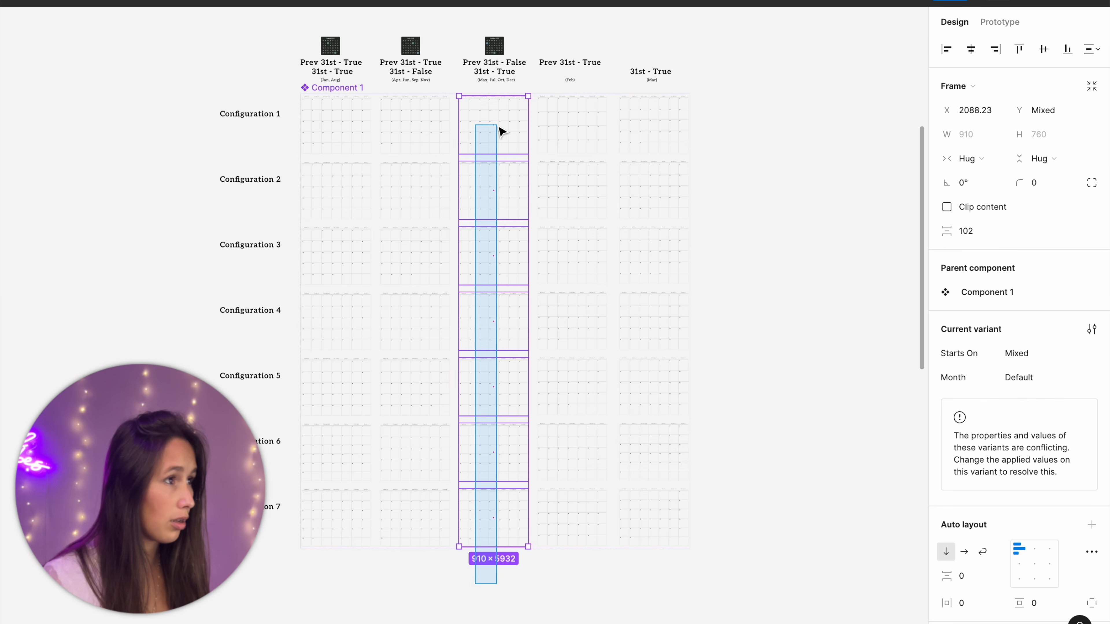
click(1061, 386)
text(May.Jul.Oct.Dec)
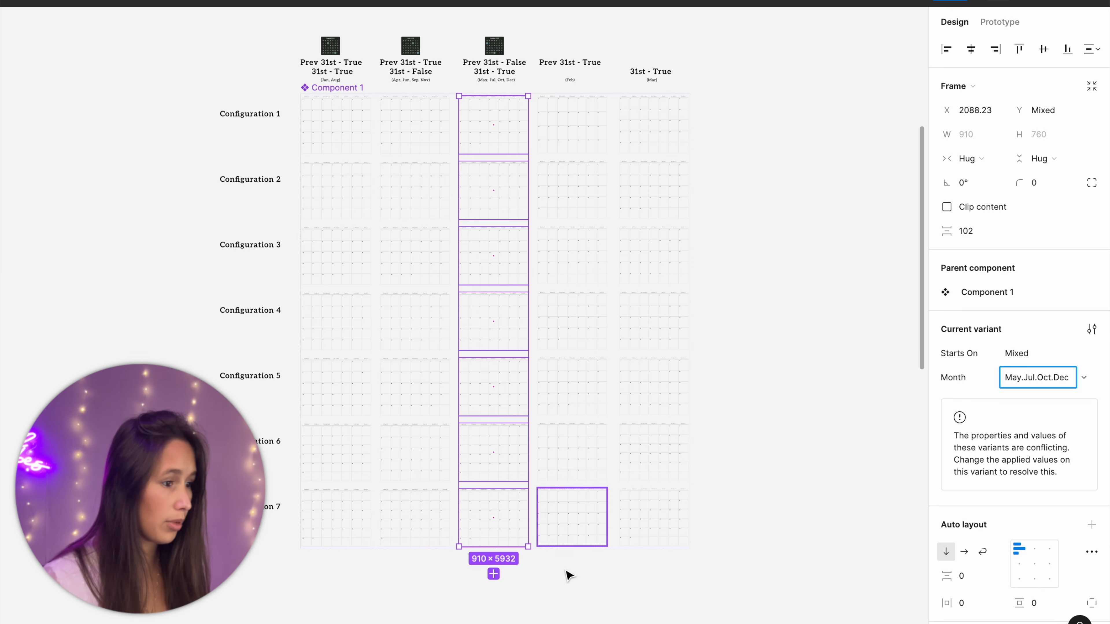
Step: Set the Month property to Feb for the February column's variants and to March for the March column's variants
click(570, 539)
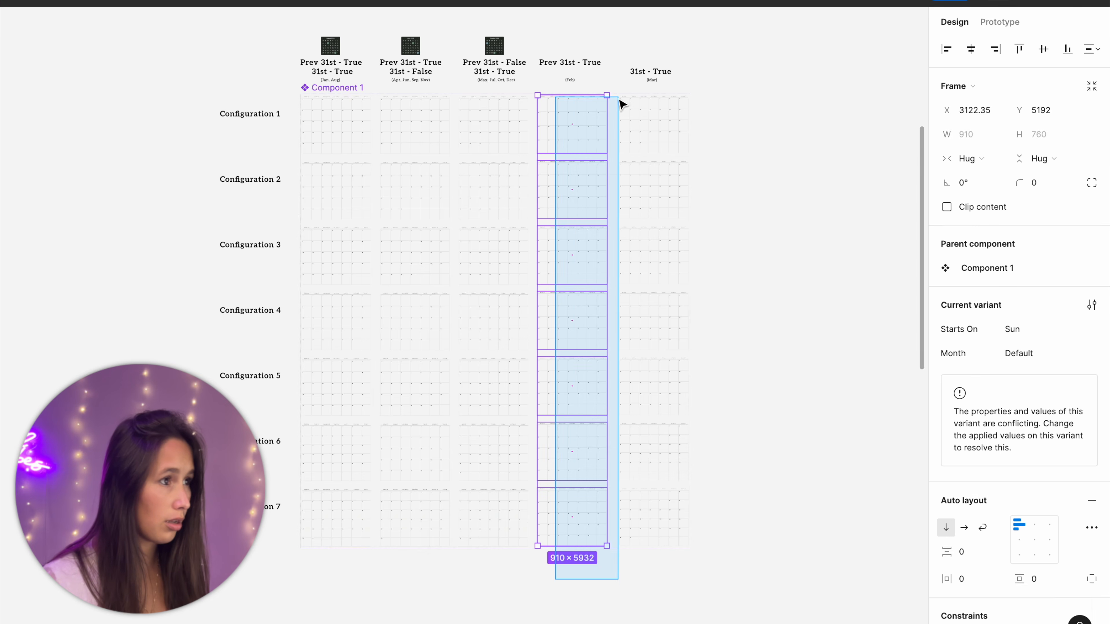
text(Feb)
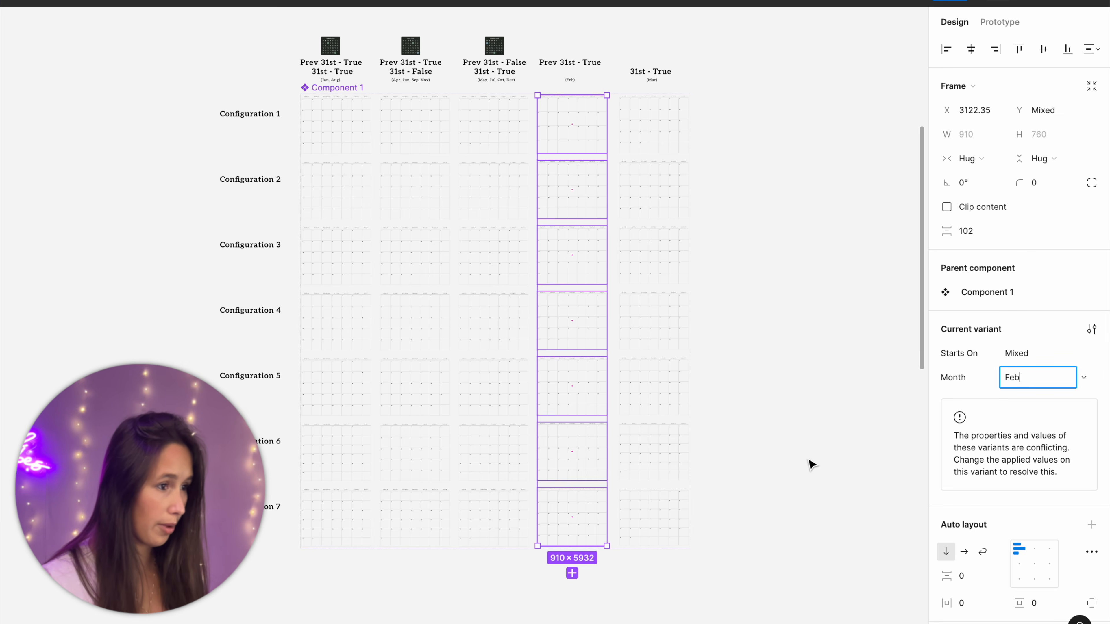
drag(744, 572, 673, 149)
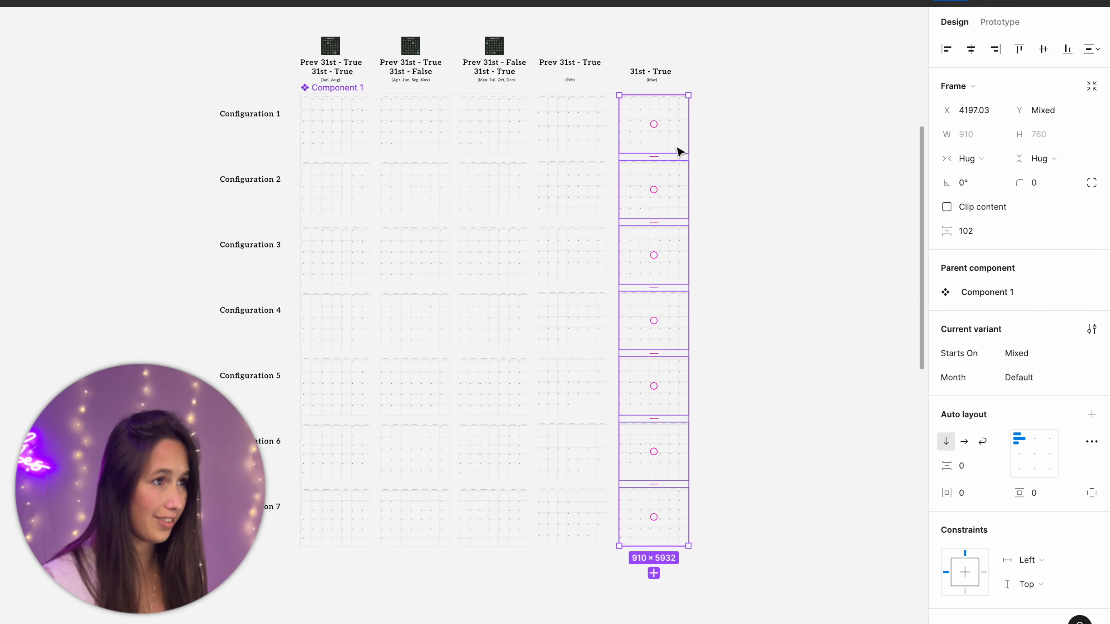
click(1024, 376)
text(March)
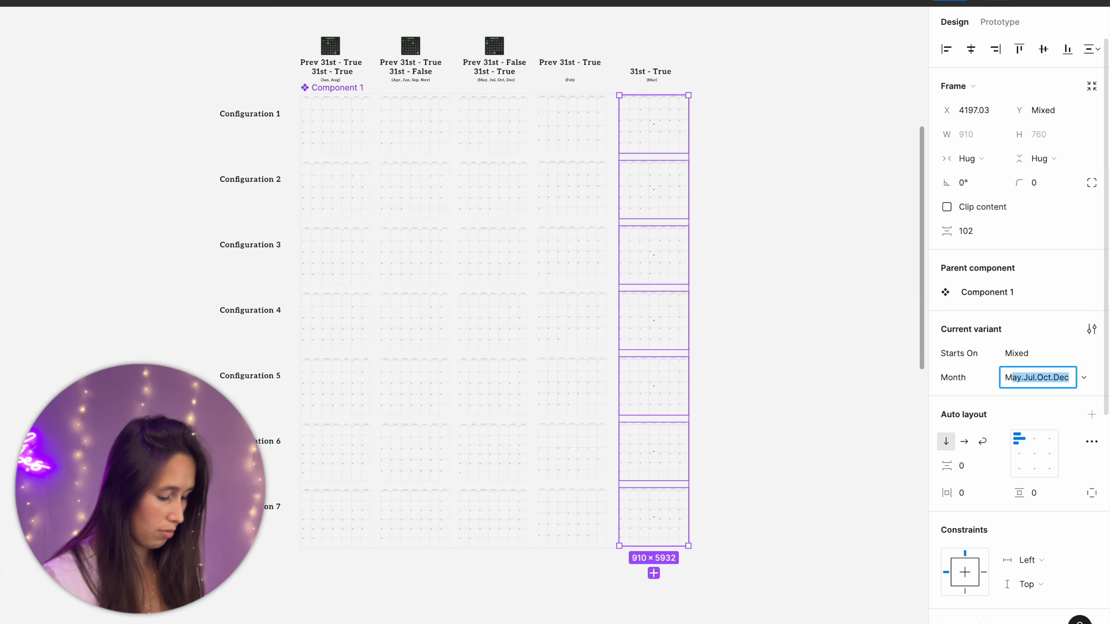
click(838, 354)
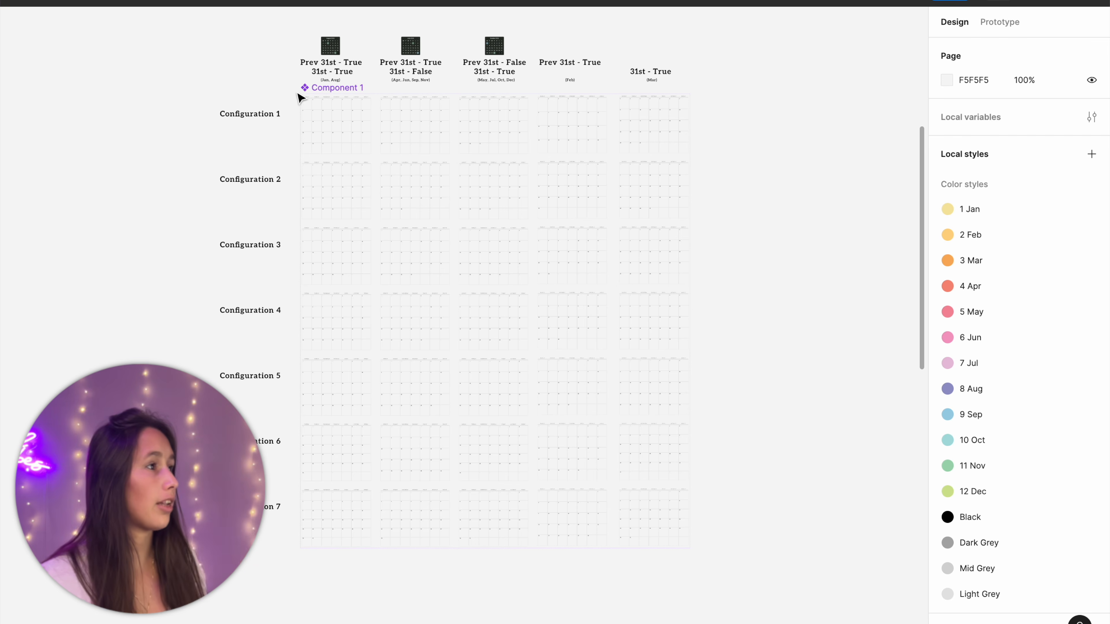
Step: Rename the component set as Calendar
click(306, 87)
double_click(306, 87)
text(Ca)
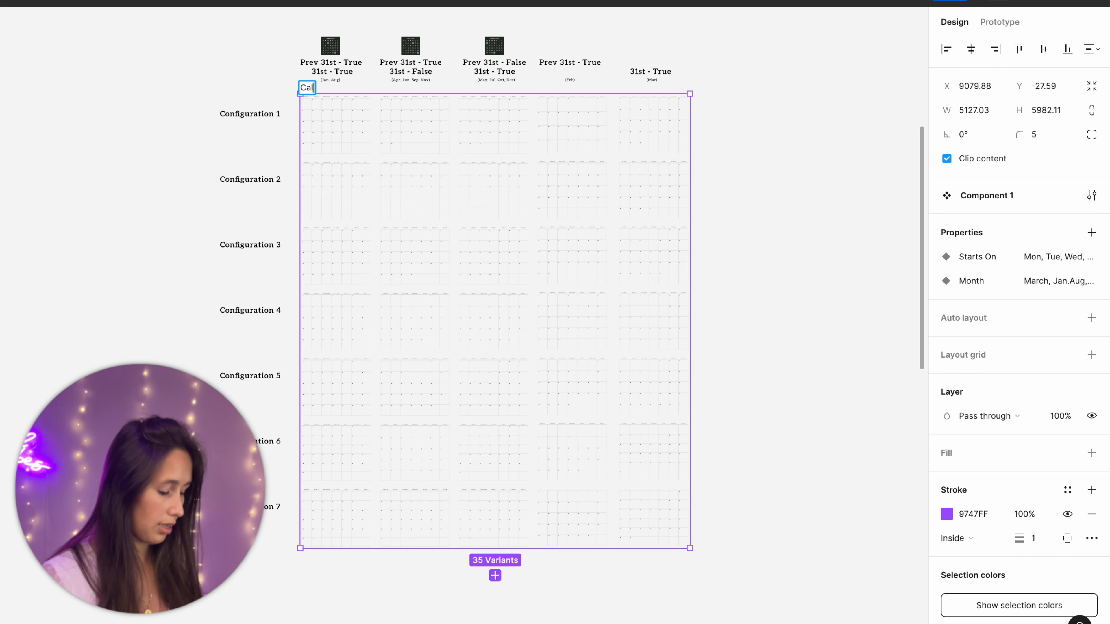
text(lendar)
key(Return)
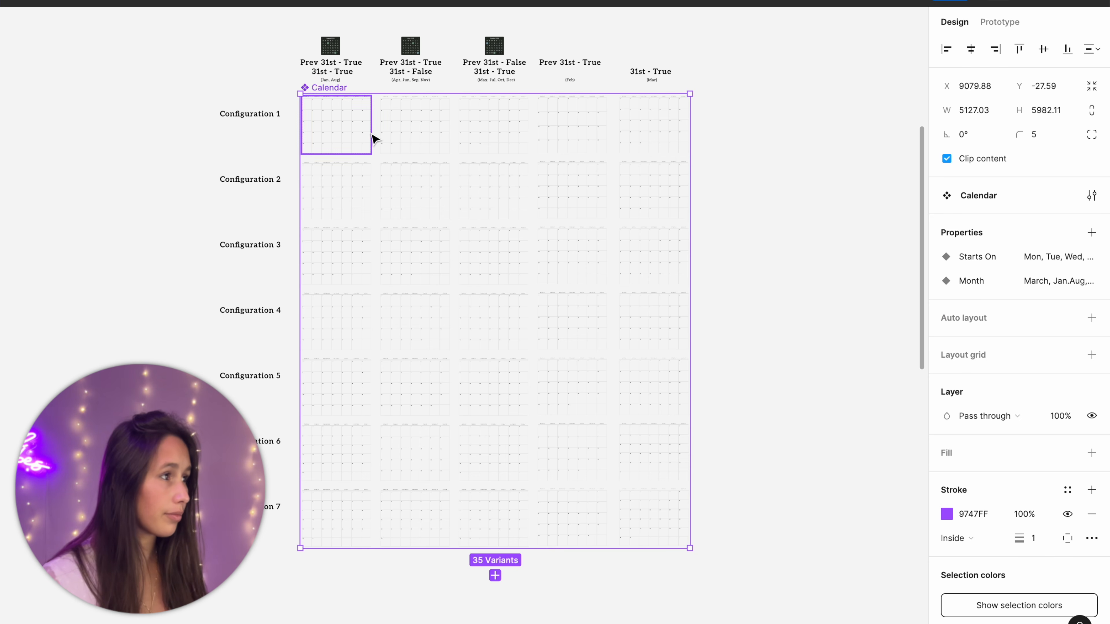
Step: Place a Calendar instance beside the component set and set its Starts On to Wed and Month to Apr.Jun.Sep.Nov
drag(330, 119, 857, 141)
key(shift+2)
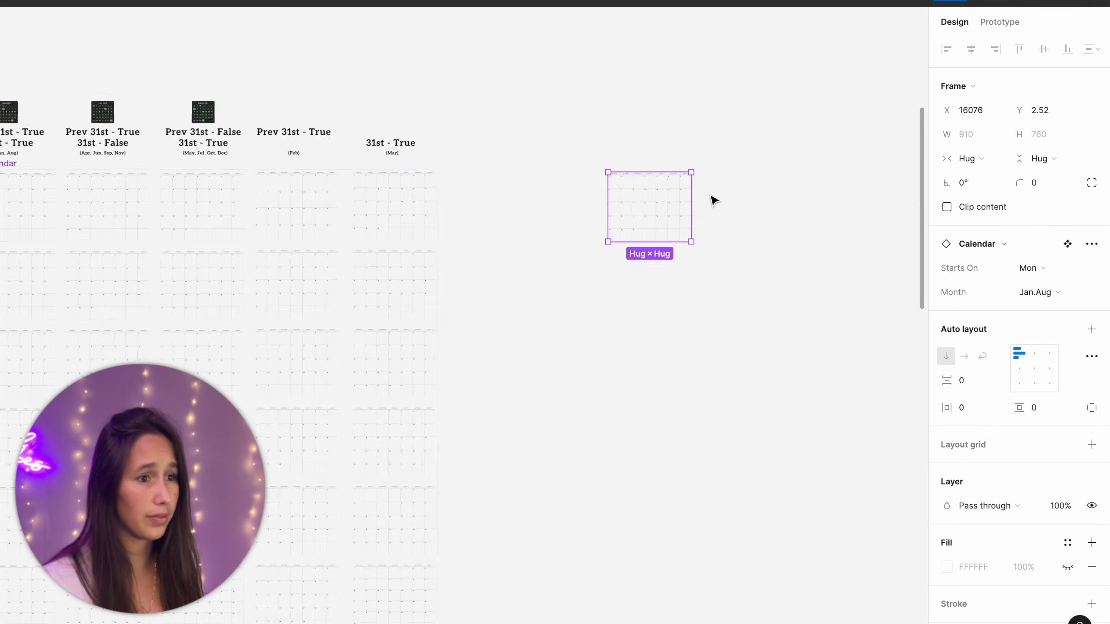
click(1049, 270)
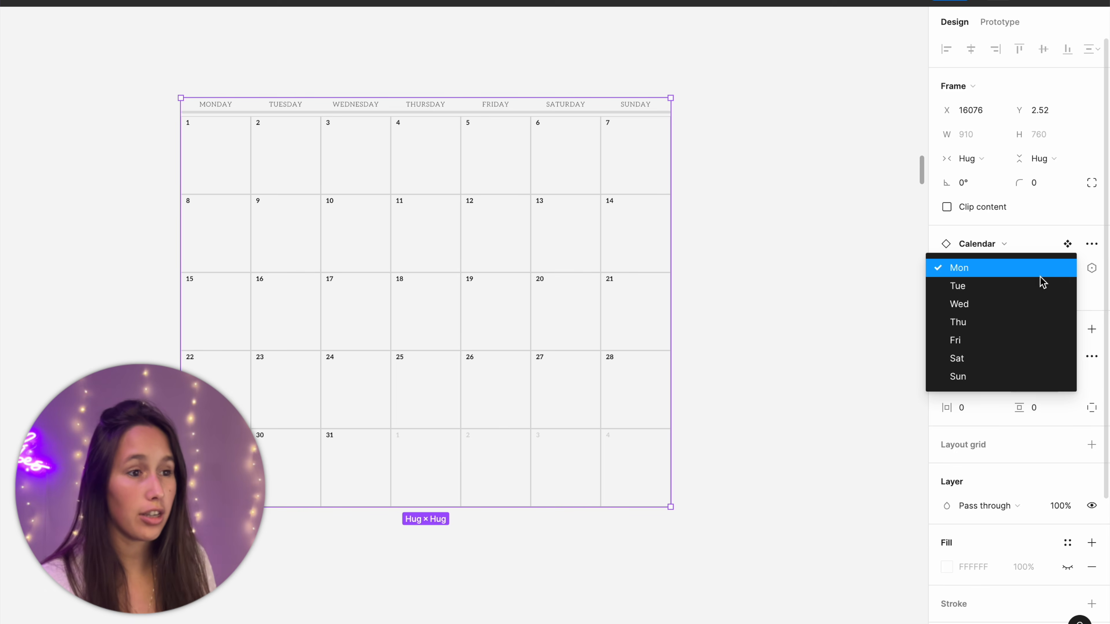
click(1033, 303)
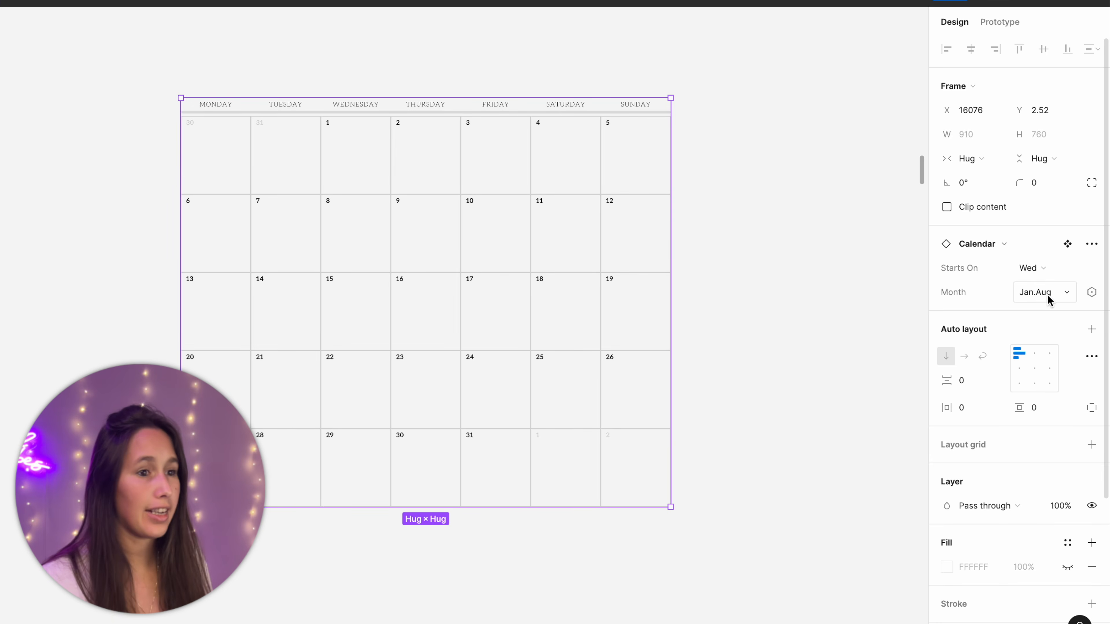
click(1045, 293)
click(1029, 311)
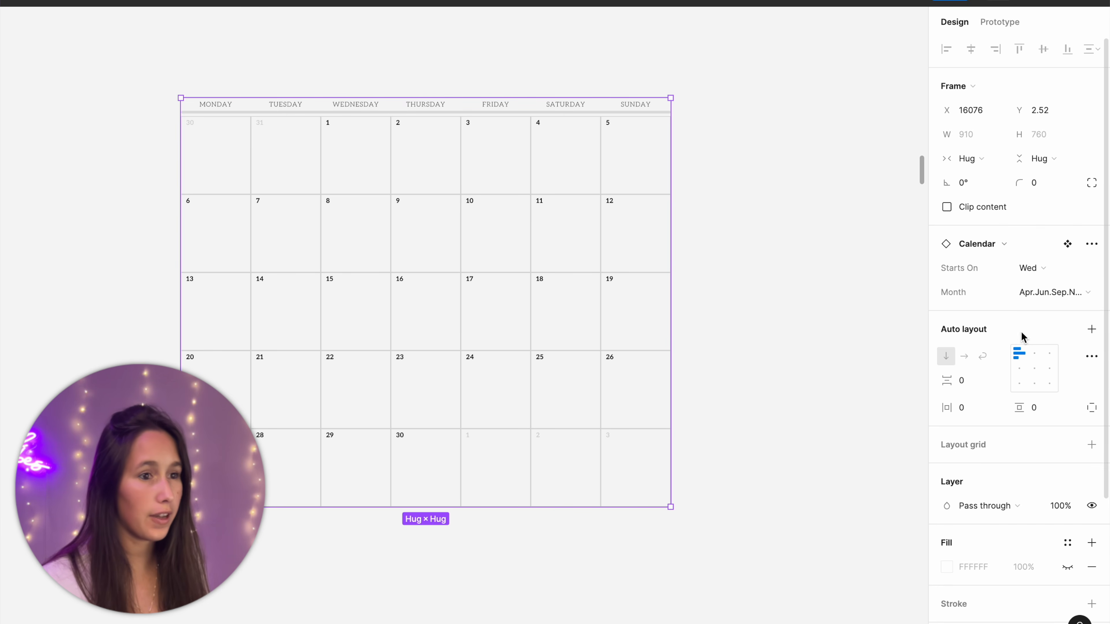
click(1040, 293)
click(1035, 265)
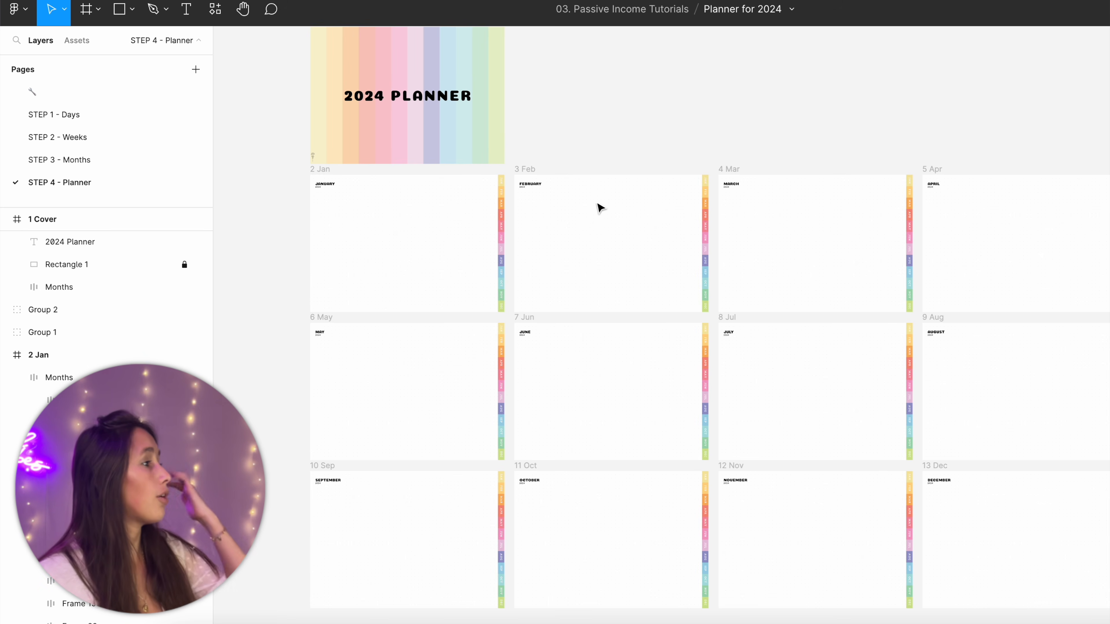
click(486, 223)
scroll(485, 222, up, 5)
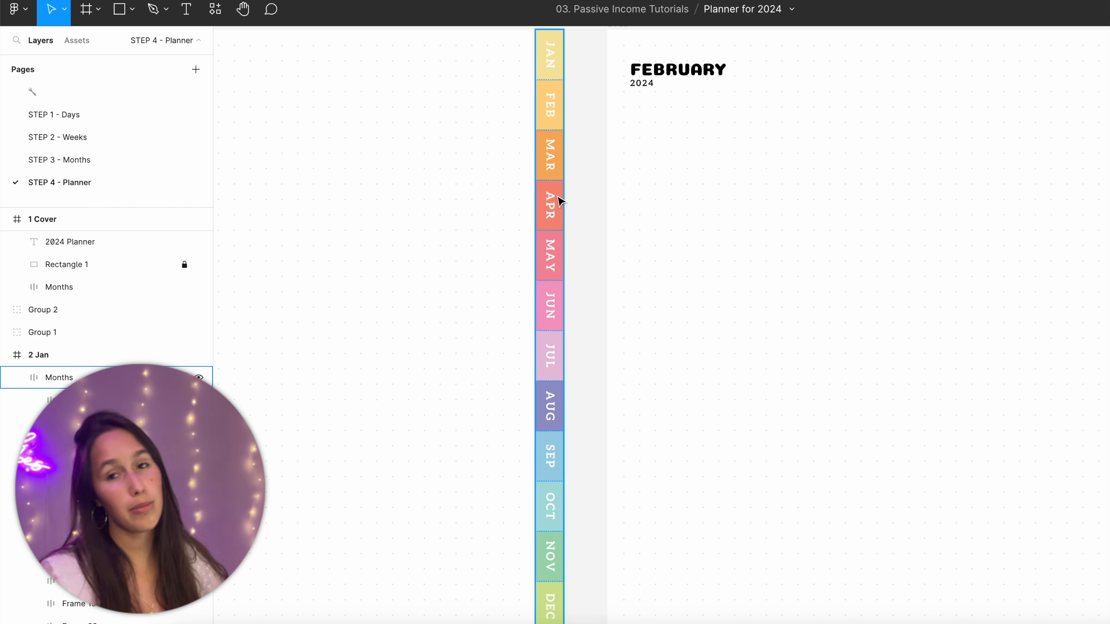
scroll(568, 199, down, 3)
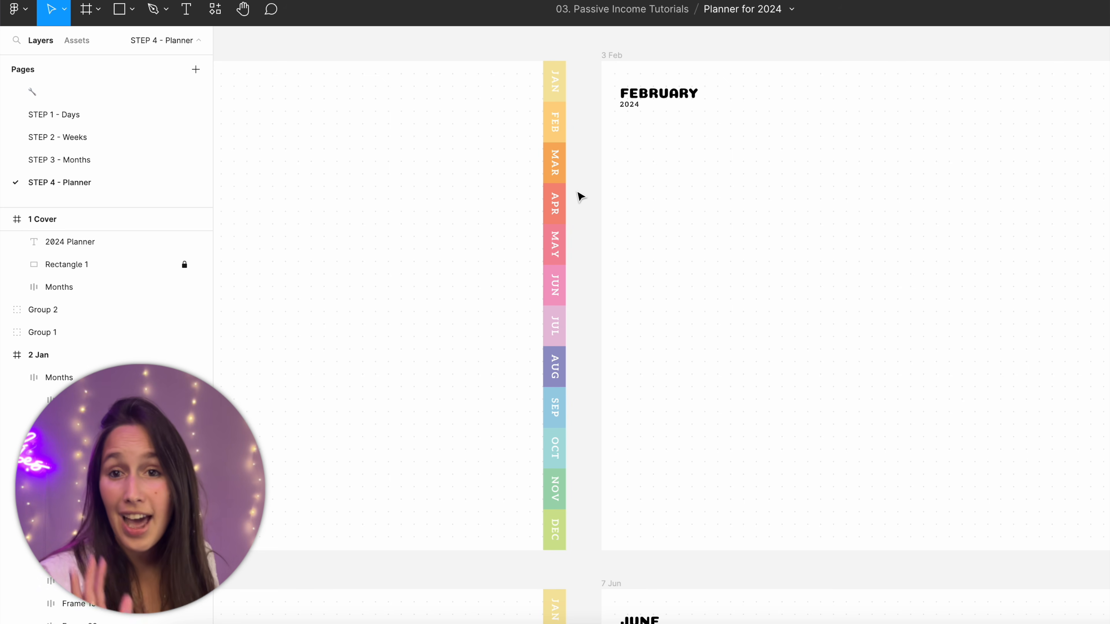
scroll(580, 196, down, 1)
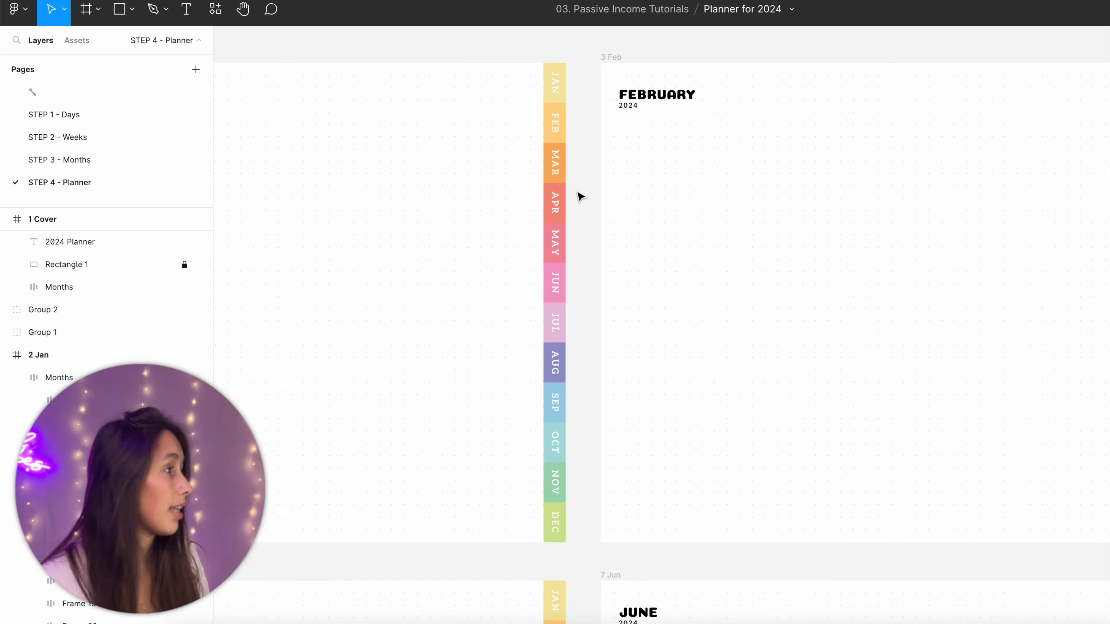
scroll(581, 197, down, 2)
Step: Place a Calendar instance on the 2 Jan page between the January title and the month tabs, at about X 198, Y 35
click(77, 40)
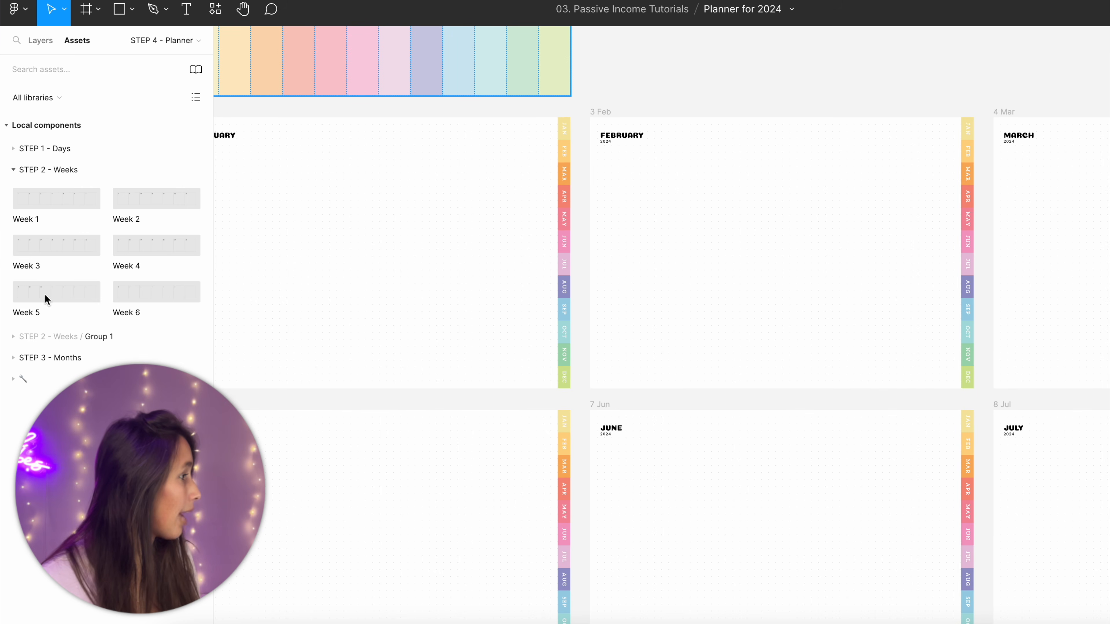
click(62, 357)
drag(39, 402, 384, 288)
scroll(629, 295, up, 3)
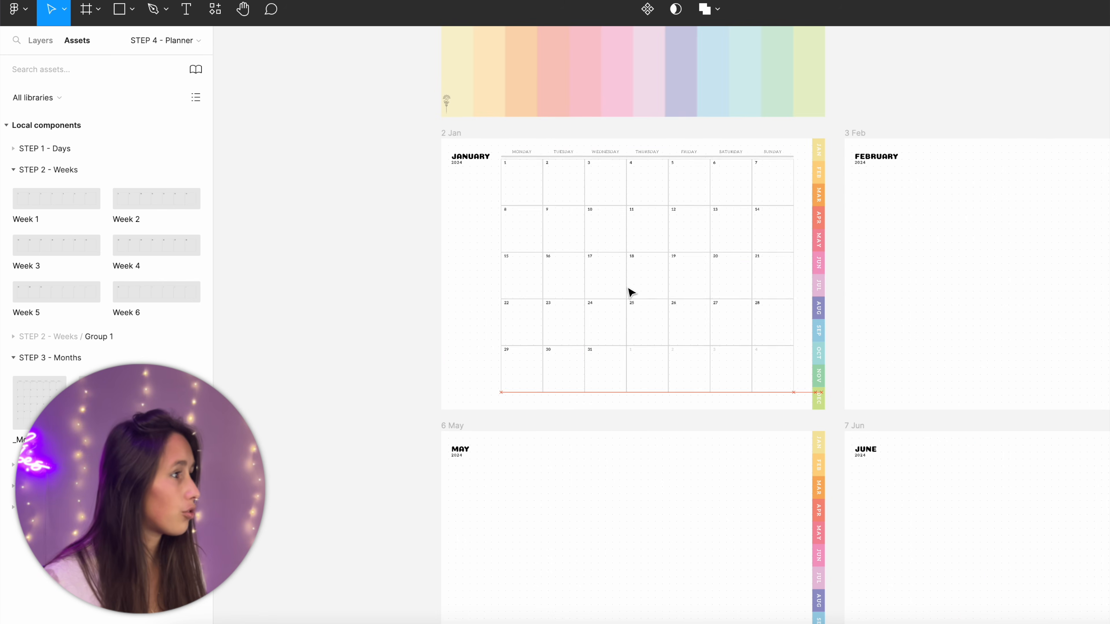
drag(630, 290, 630, 291)
click(41, 41)
scroll(525, 211, up, 2)
drag(728, 267, 728, 264)
Step: Copy the January calendar and paste it into the same place on every page from 3 Feb to 13 Dec
scroll(729, 263, down, 5)
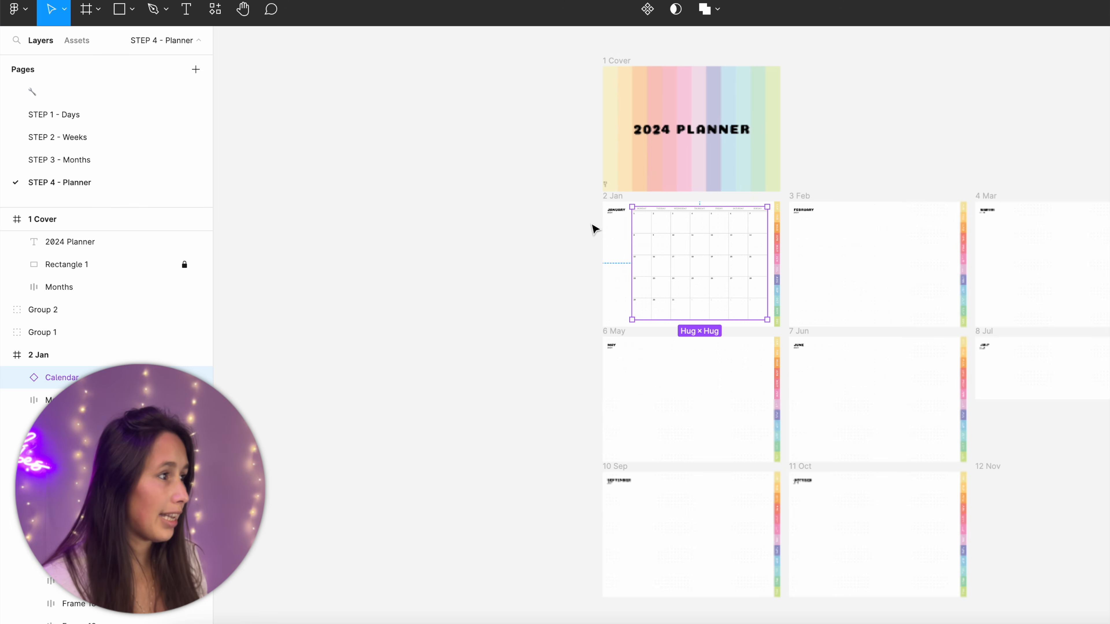
drag(586, 203, 1093, 606)
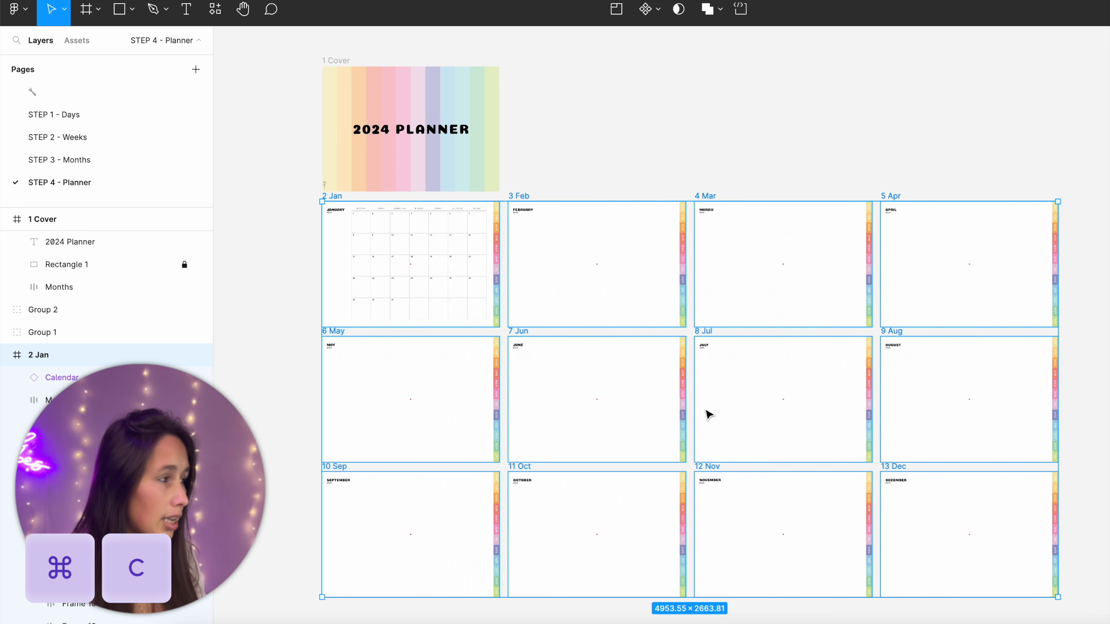
shift+click(335, 196)
key(super+v)
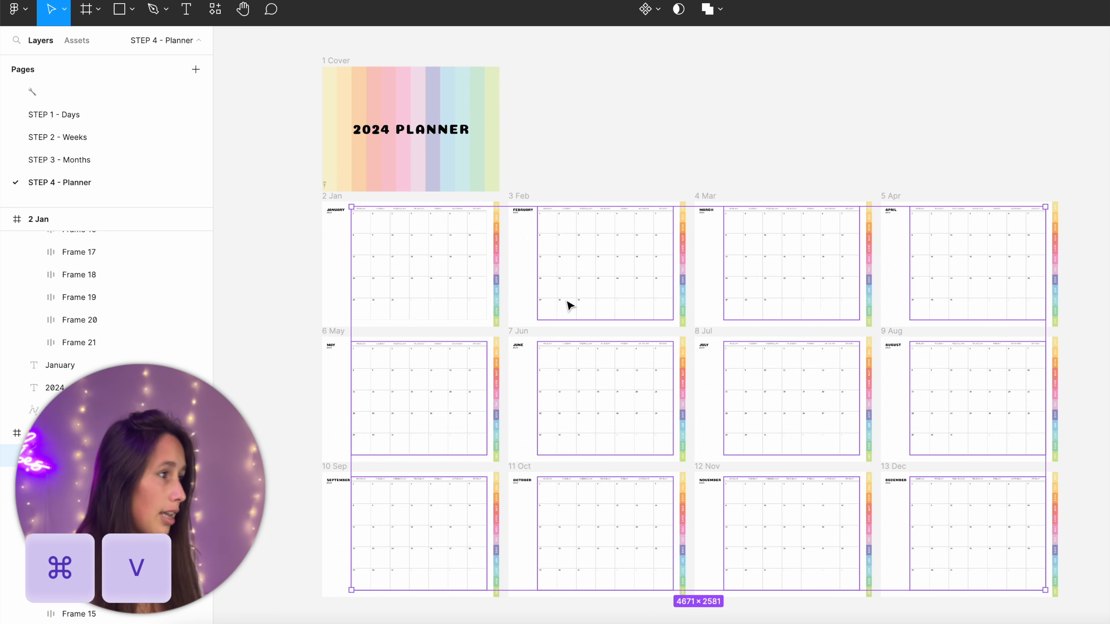
click(628, 174)
drag(693, 163, 836, 151)
Step: Set the January page's calendar to Starts On Mon and Month Jan.Aug
scroll(555, 253, up, 6)
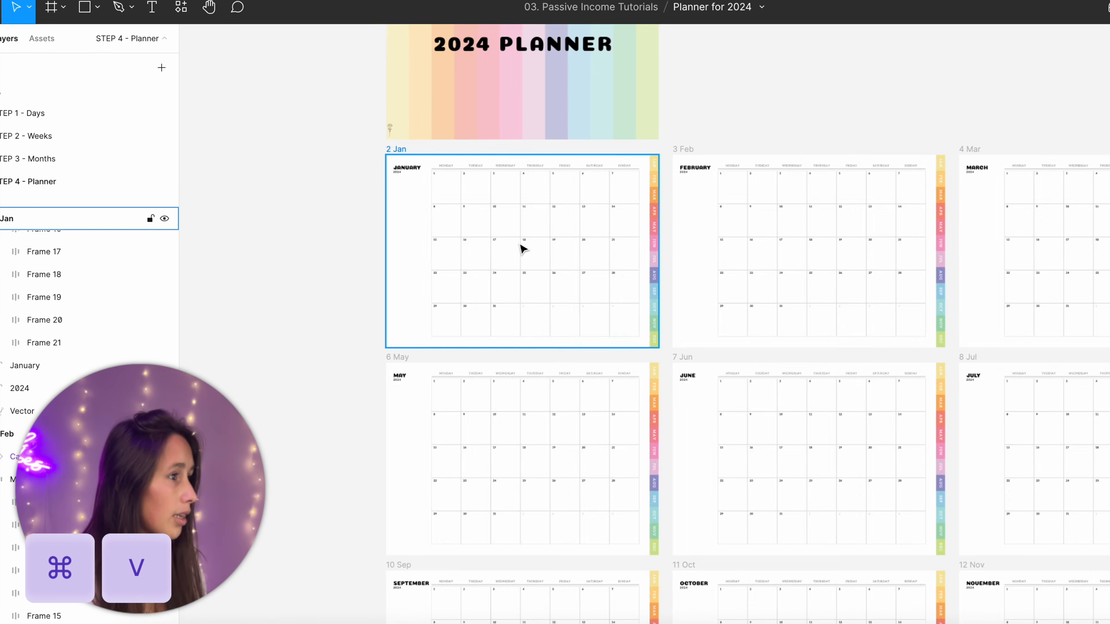
double_click(556, 252)
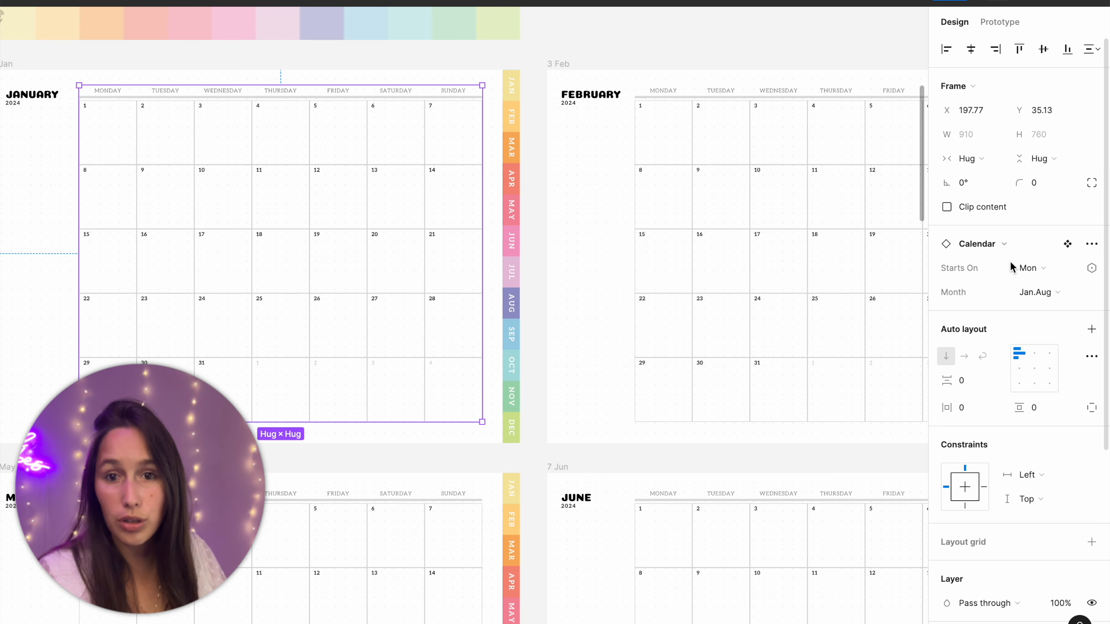
click(1033, 267)
click(1033, 268)
click(1045, 292)
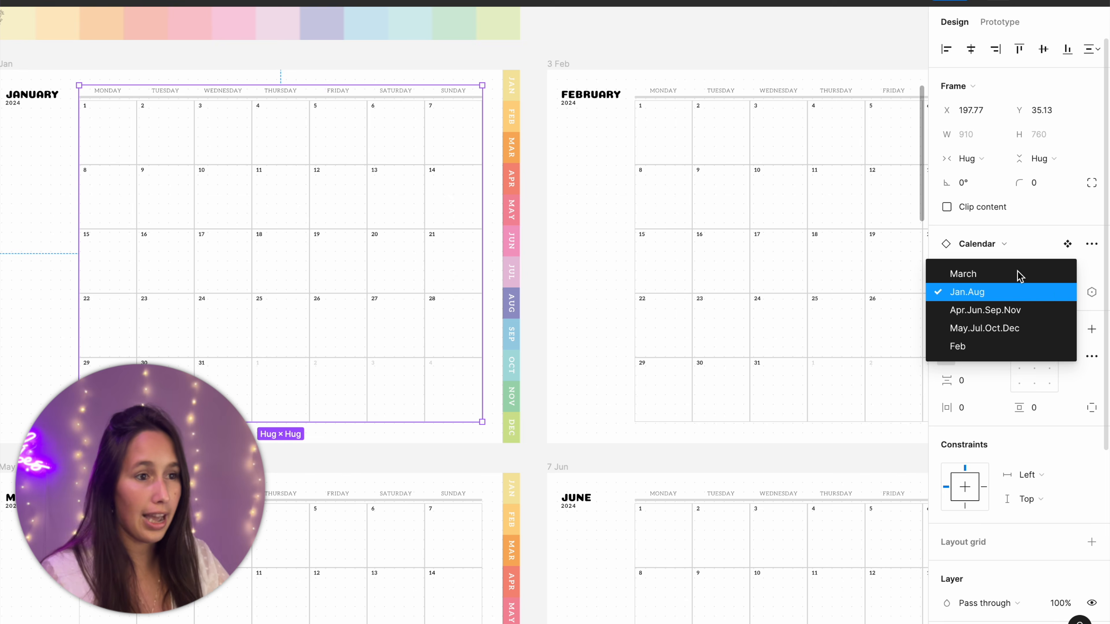
click(1014, 292)
Step: Apply the 1 Jan colour style to the divider line under the January calendar's weekday header
scroll(1031, 410, down, 6)
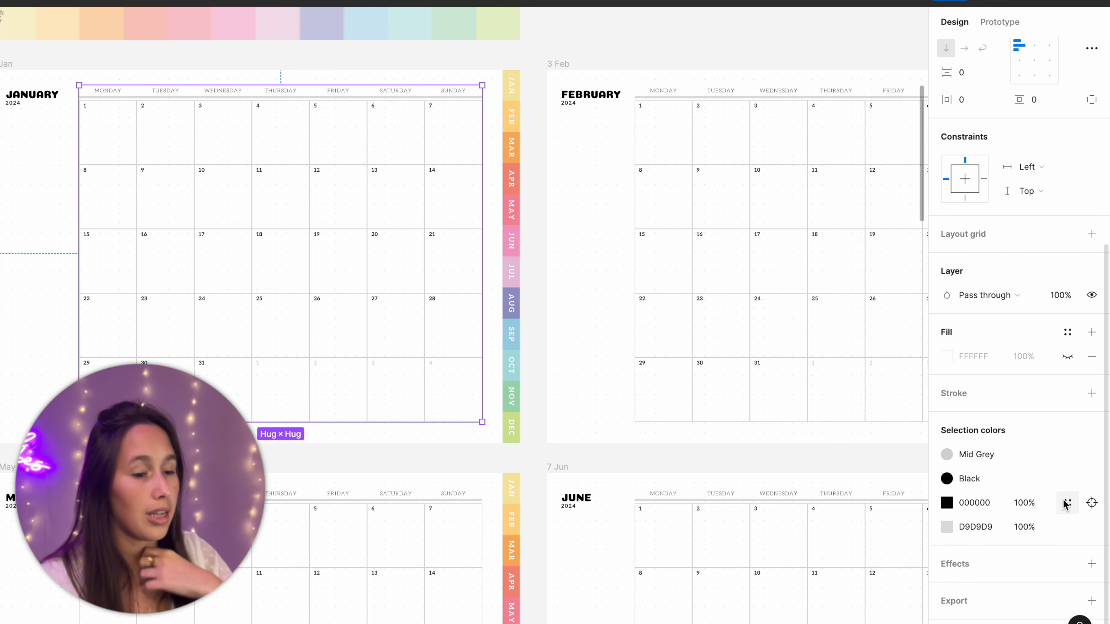
click(1067, 527)
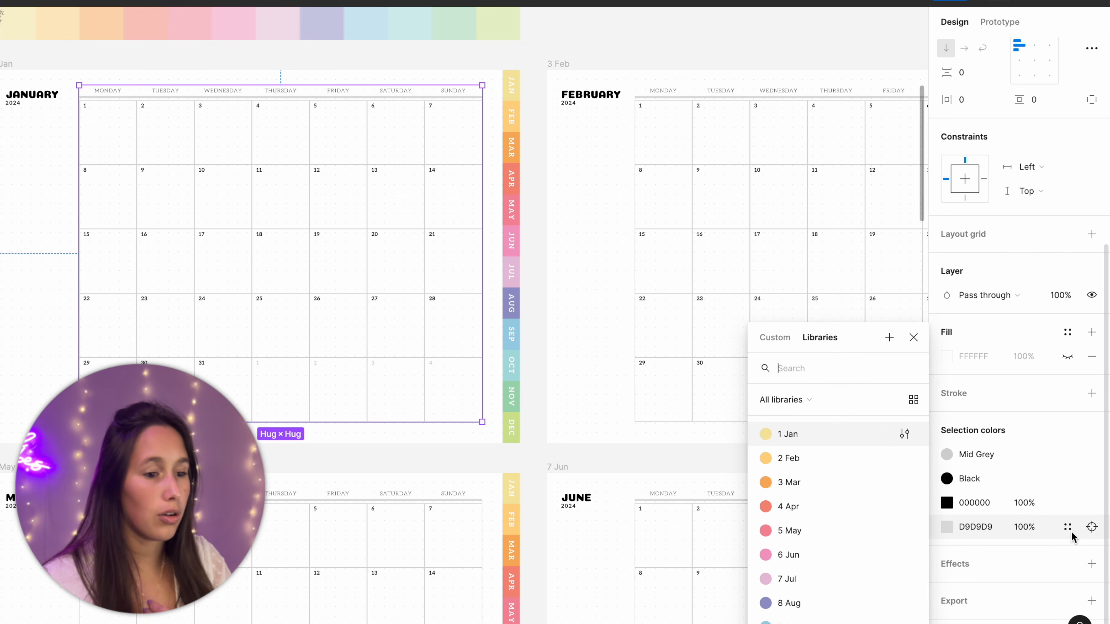
click(852, 437)
click(1, 267)
scroll(158, 272, left, 1)
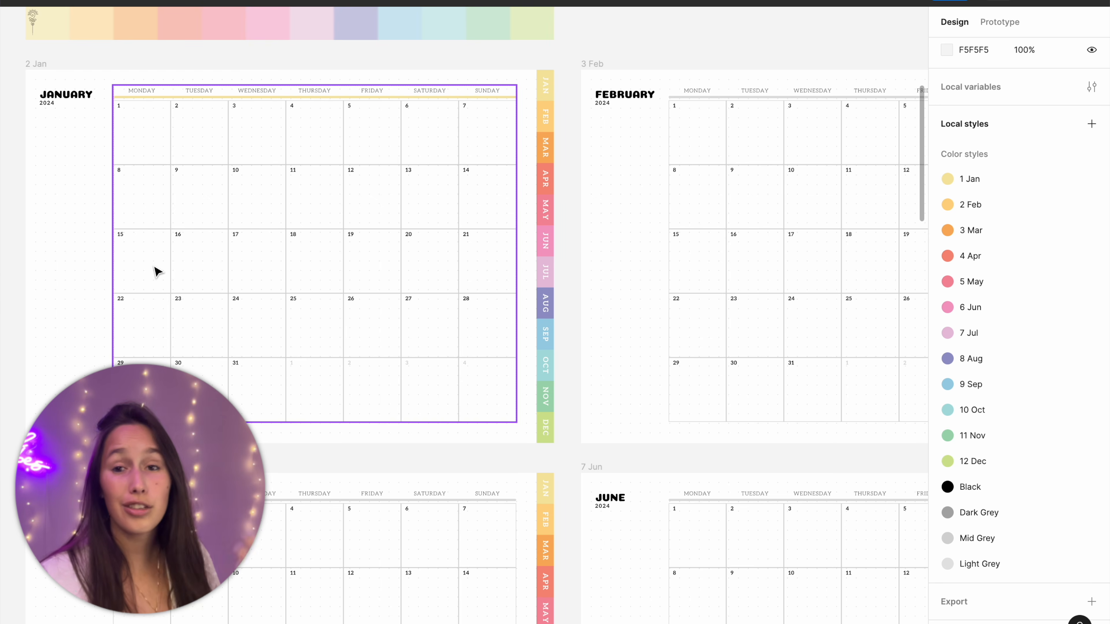
Step: Set the February page's calendar to Month Feb and Starts On Thu
scroll(158, 272, right, 4)
click(660, 249)
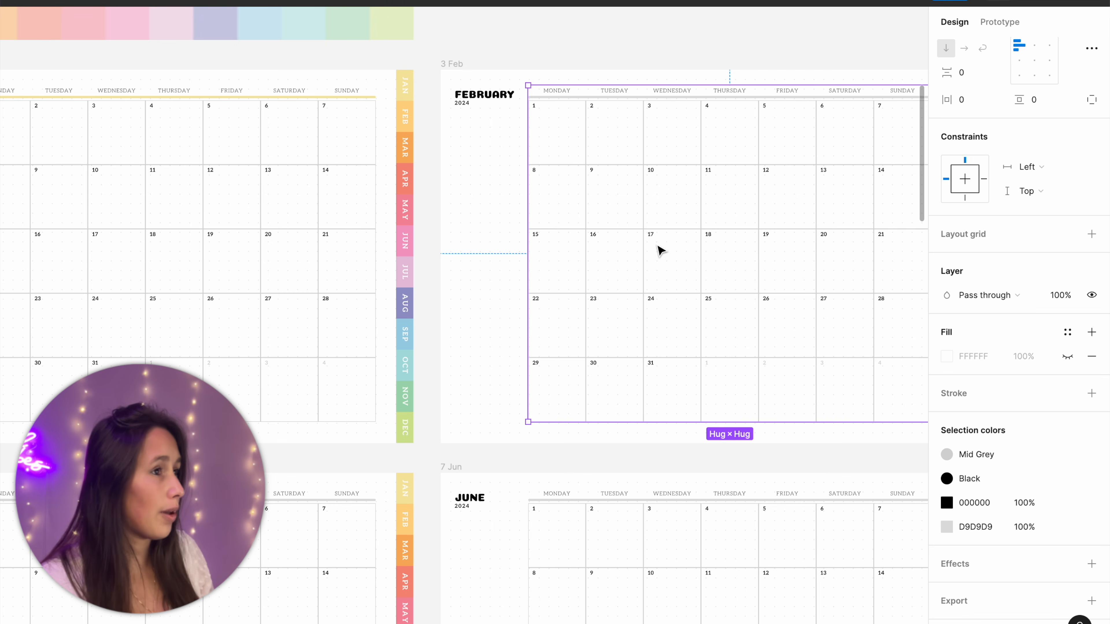
scroll(1040, 271, up, 5)
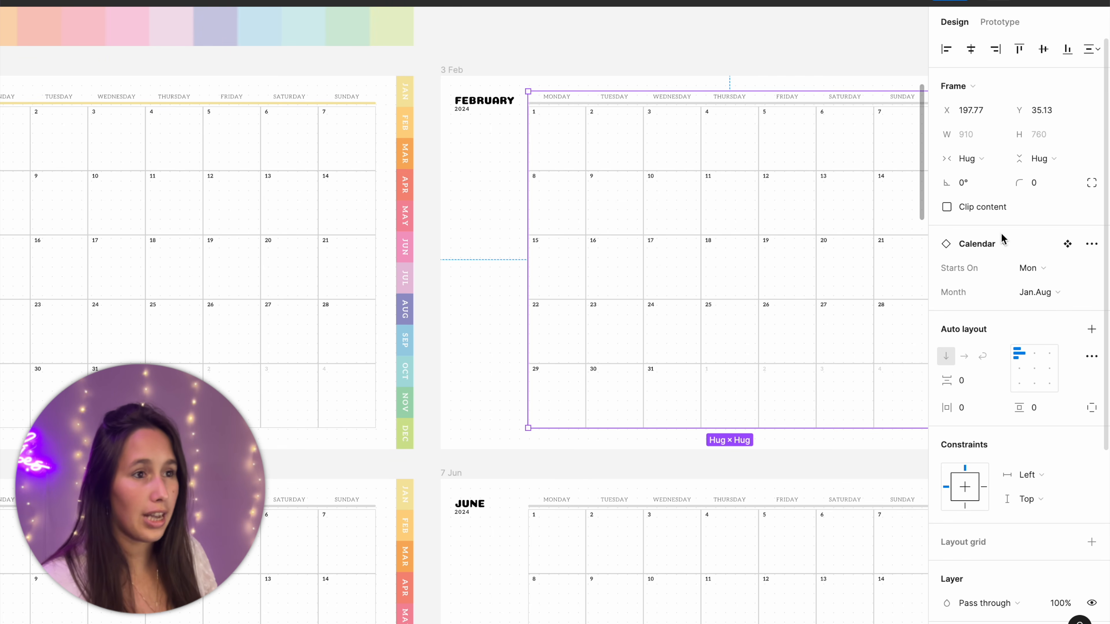
click(1062, 292)
click(1014, 346)
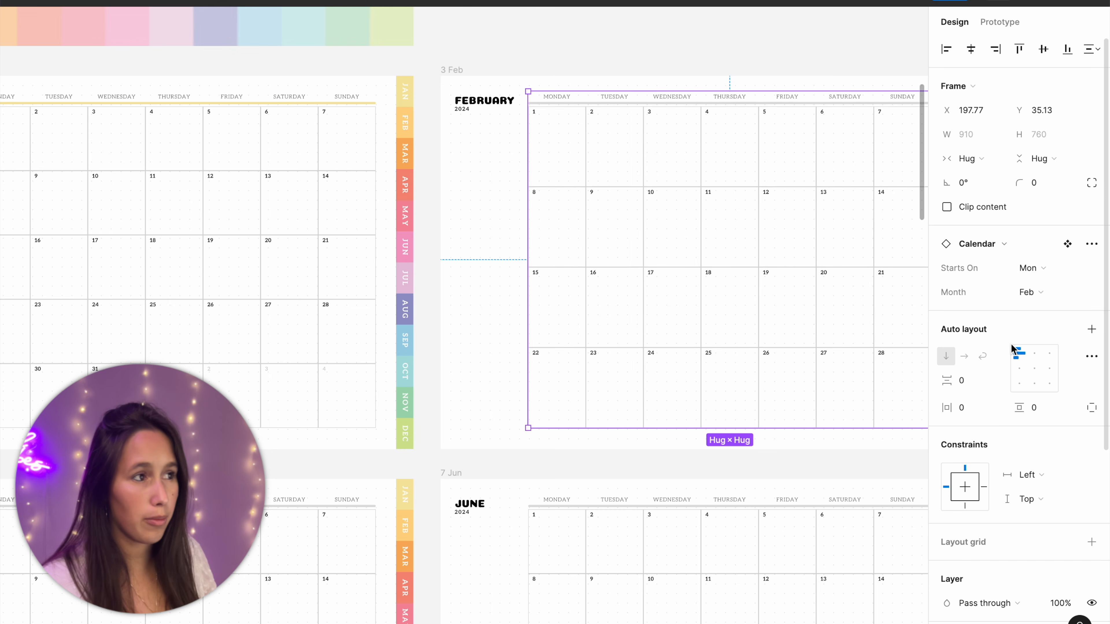
click(1042, 273)
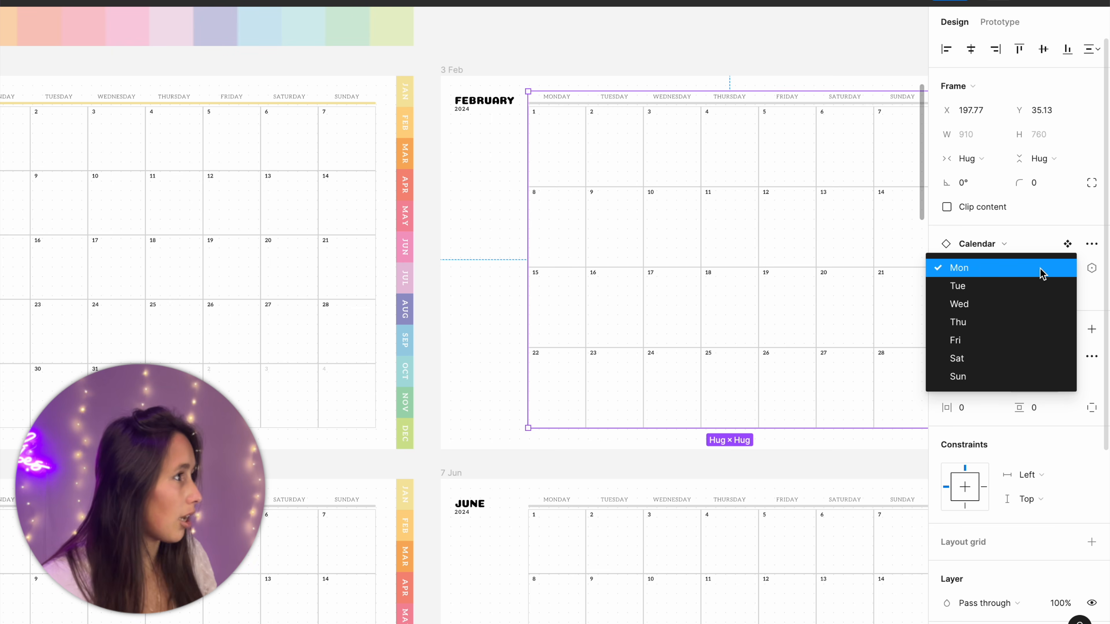
click(1021, 325)
Step: Apply the 2 Feb colour style to the divider line under the February calendar's weekday header
scroll(1060, 389, down, 5)
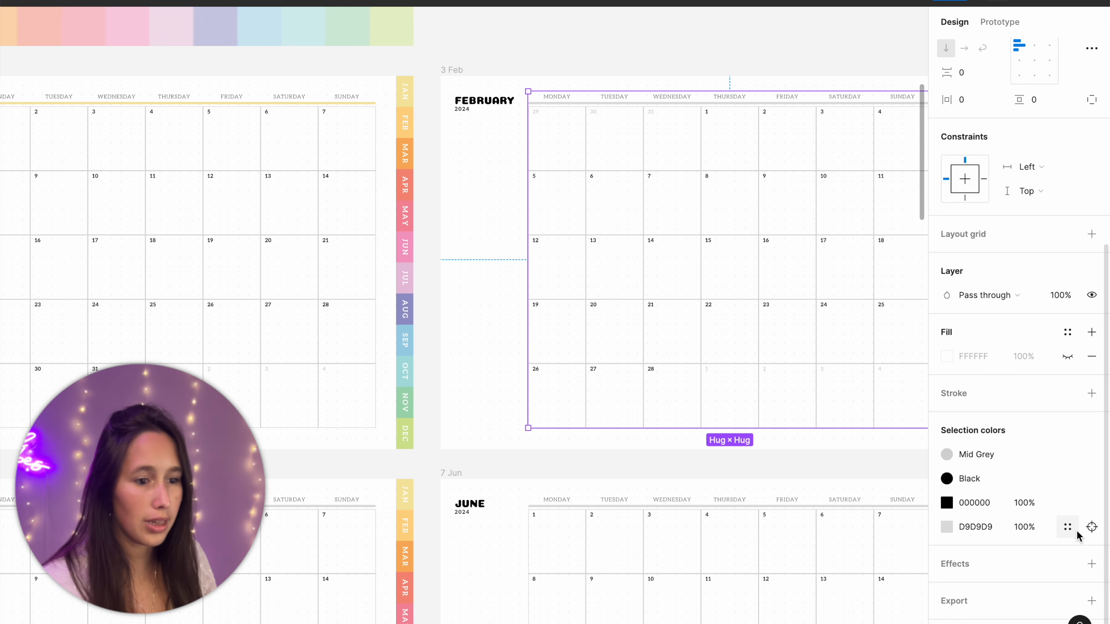
click(1091, 527)
click(855, 466)
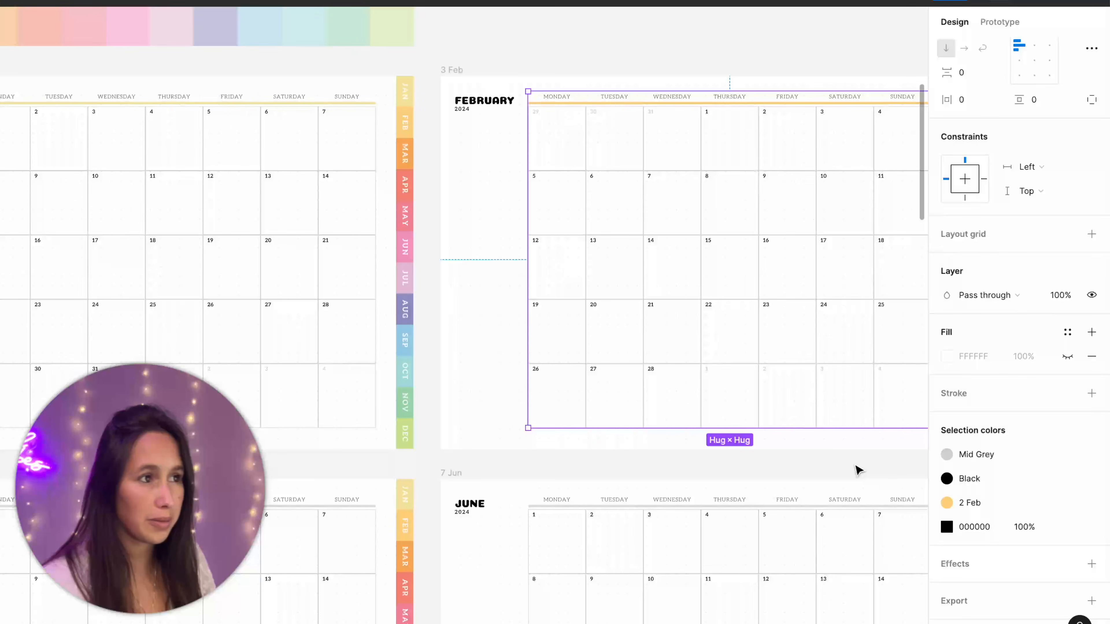
click(857, 469)
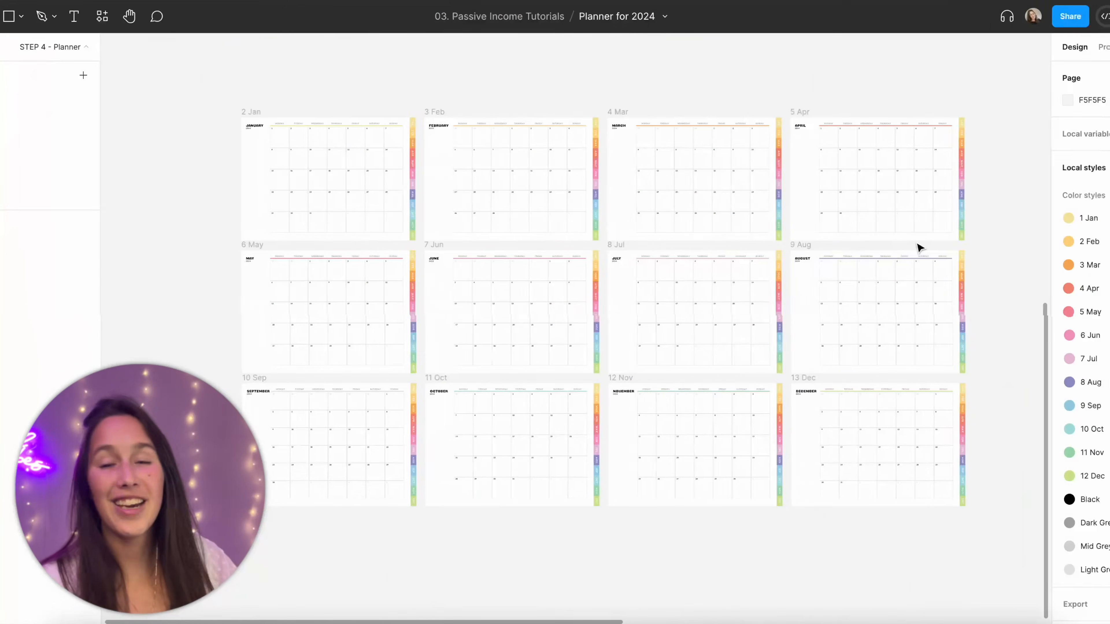
Step: Examine the coloured calendars on the completed month pages, including the July page
right_click(916, 246)
key(Escape)
scroll(787, 280, up, 5)
scroll(786, 280, down, 3)
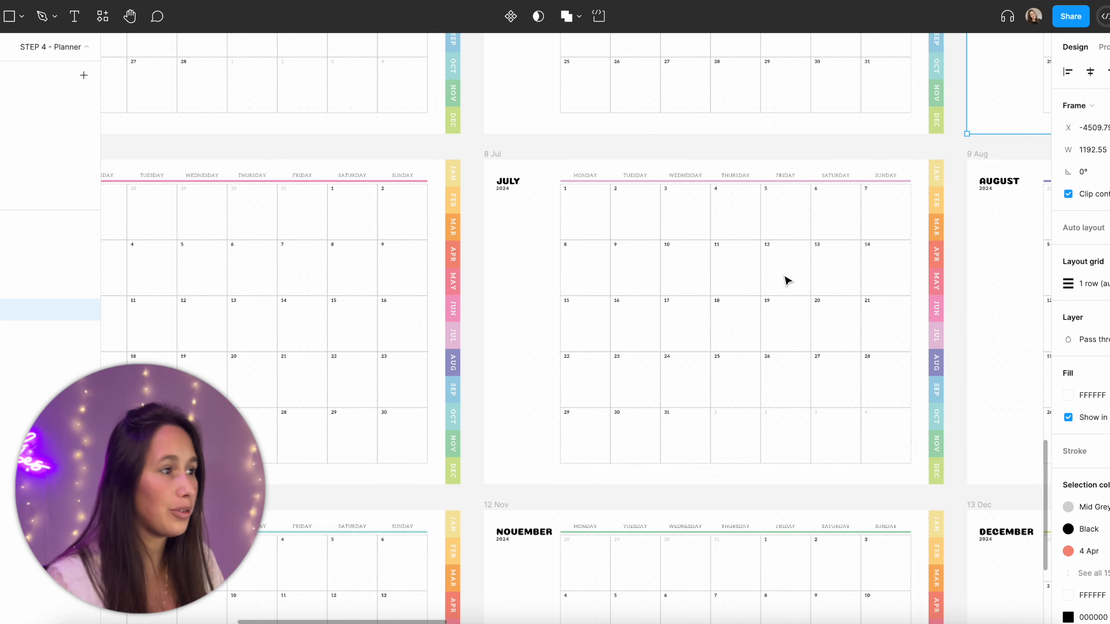
click(786, 280)
scroll(789, 279, down, 1)
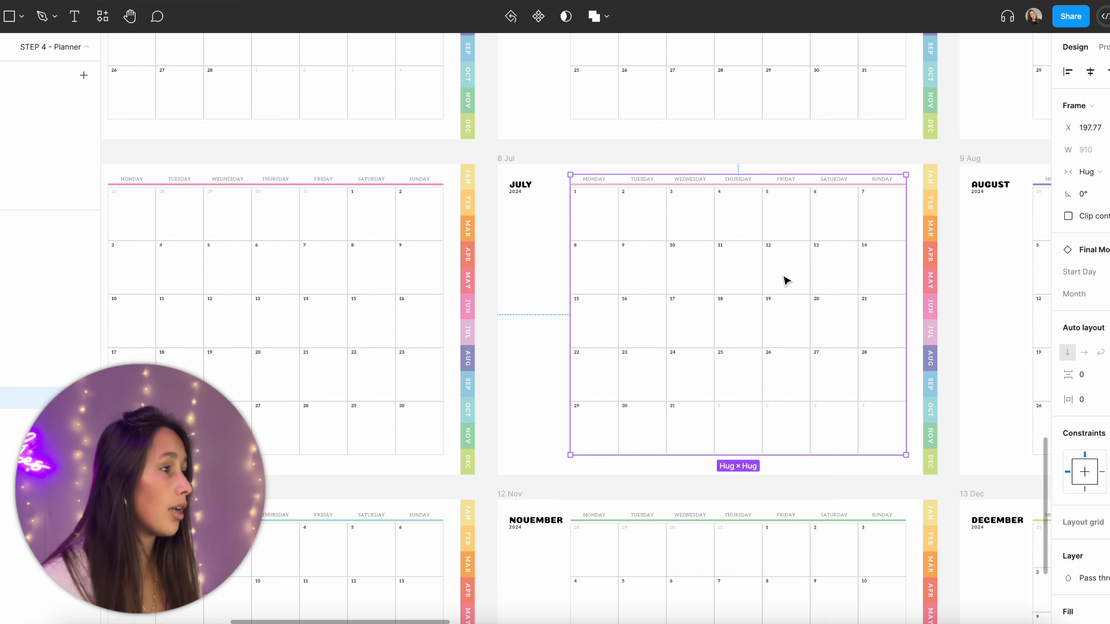
scroll(768, 280, down, 10)
click(871, 139)
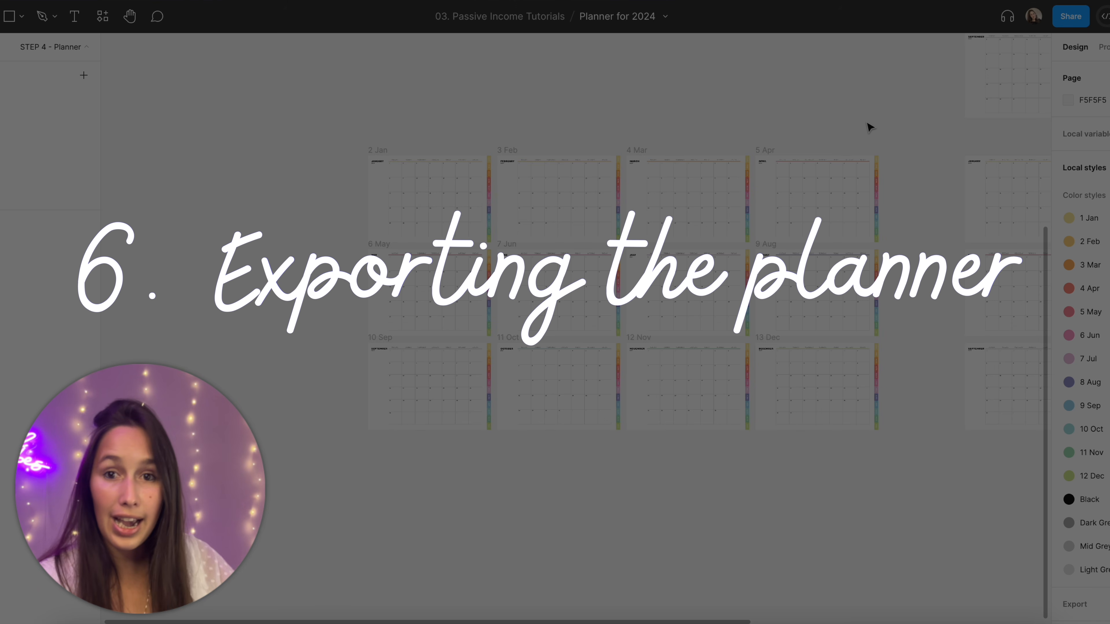
Step: Move the 1 Cover page to just above the 2 Jan page
scroll(869, 126, up, 3)
scroll(865, 118, right, 5)
scroll(864, 119, up, 8)
drag(787, 207, 468, 272)
Step: Export the cover and all twelve month pages as PDF files
scroll(468, 272, down, 4)
scroll(467, 272, right, 2)
drag(894, 499, 285, 63)
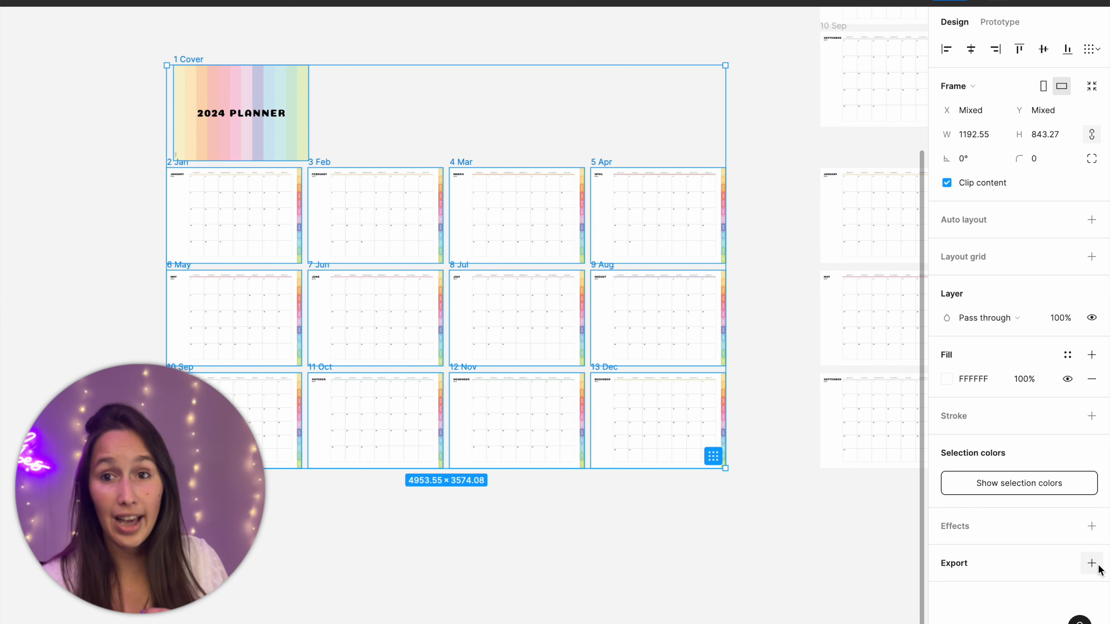
click(1091, 562)
scroll(1088, 564, down, 1)
click(1070, 564)
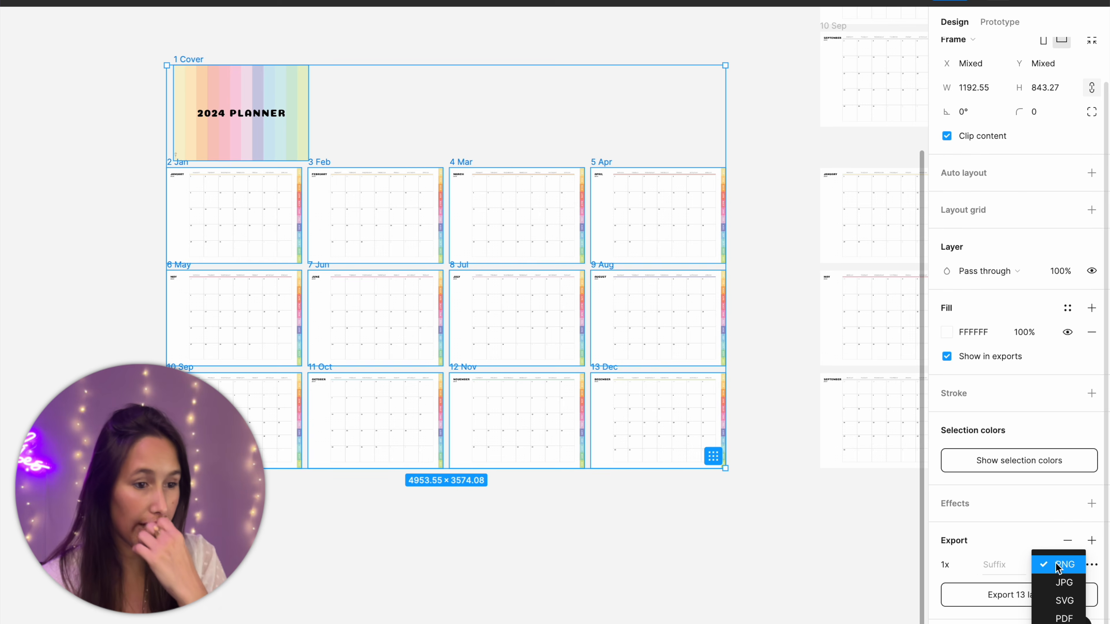
click(1064, 618)
click(1010, 586)
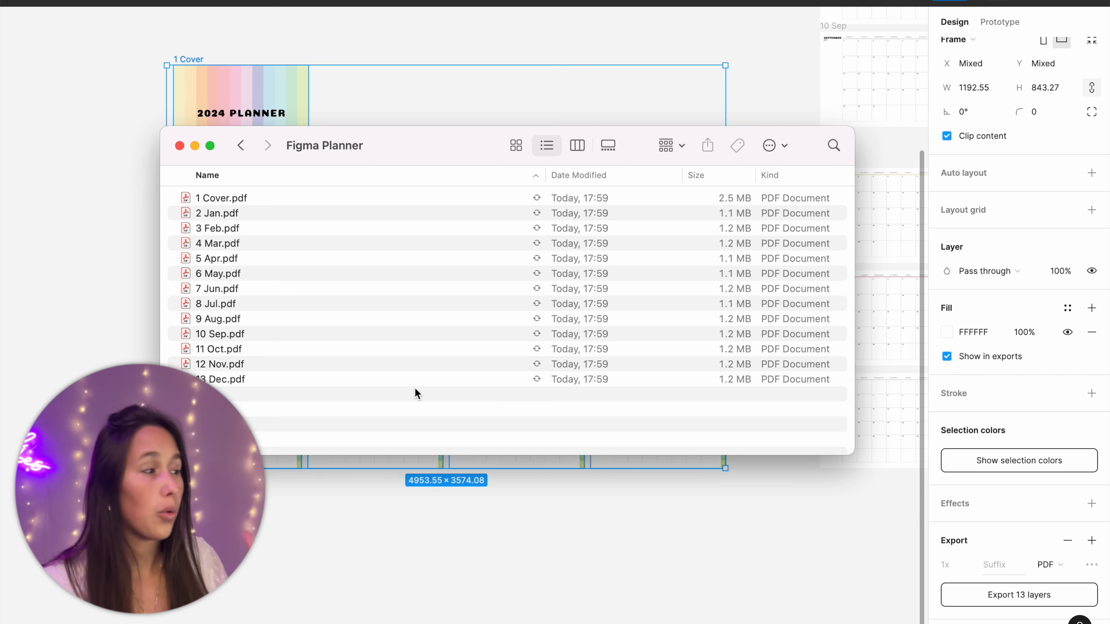
Step: Open the exported 1 Cover.pdf in Adobe Acrobat and save it under the name 2024 planner
click(346, 199)
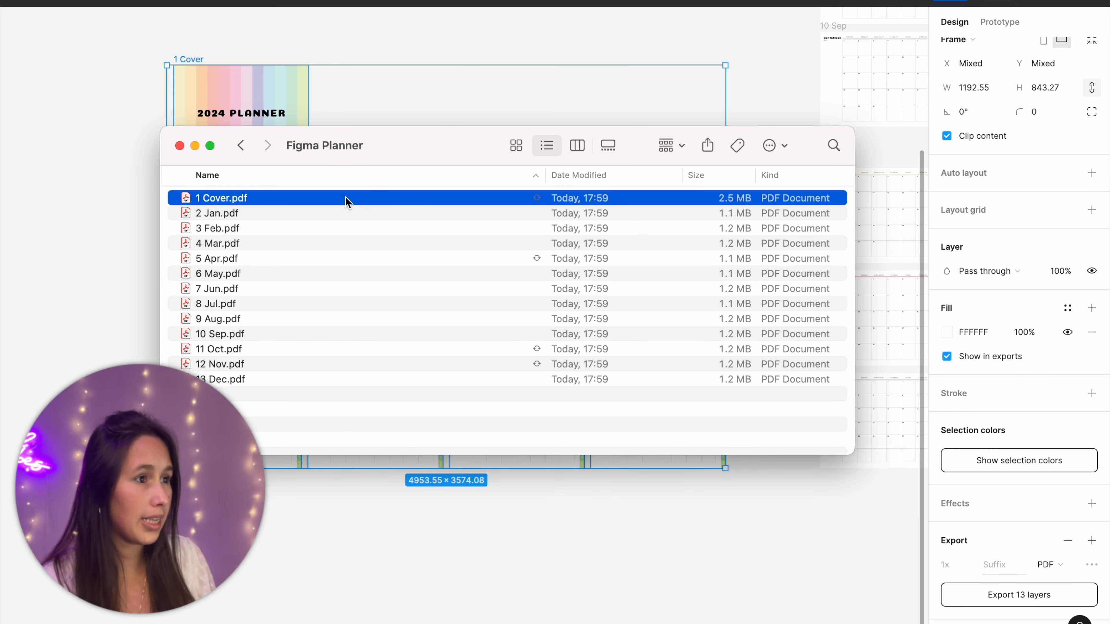
double_click(345, 199)
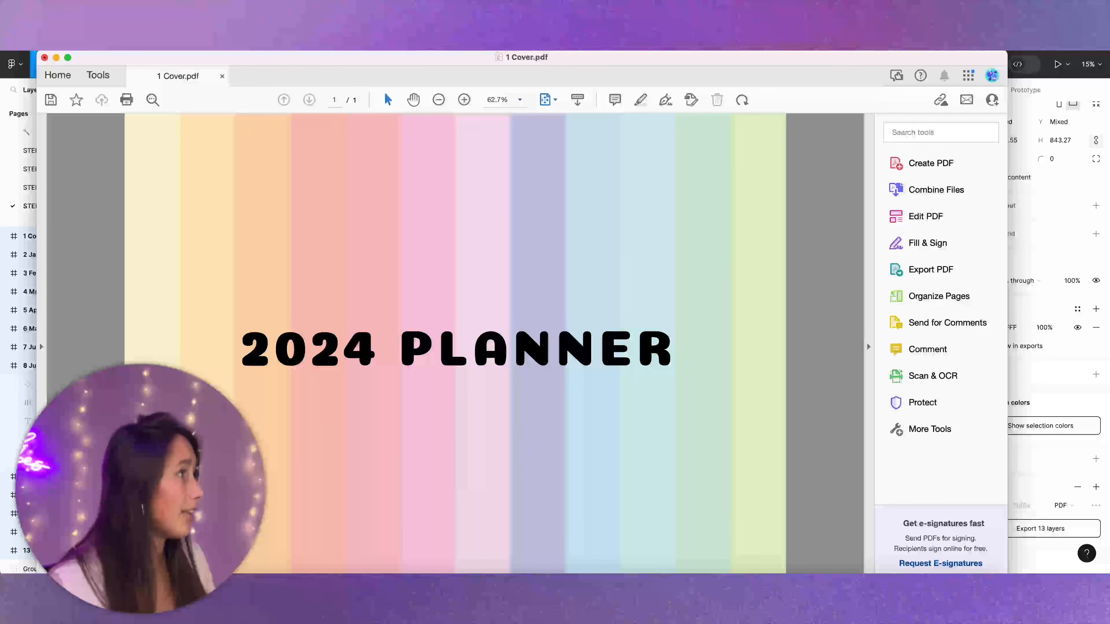
click(76, 24)
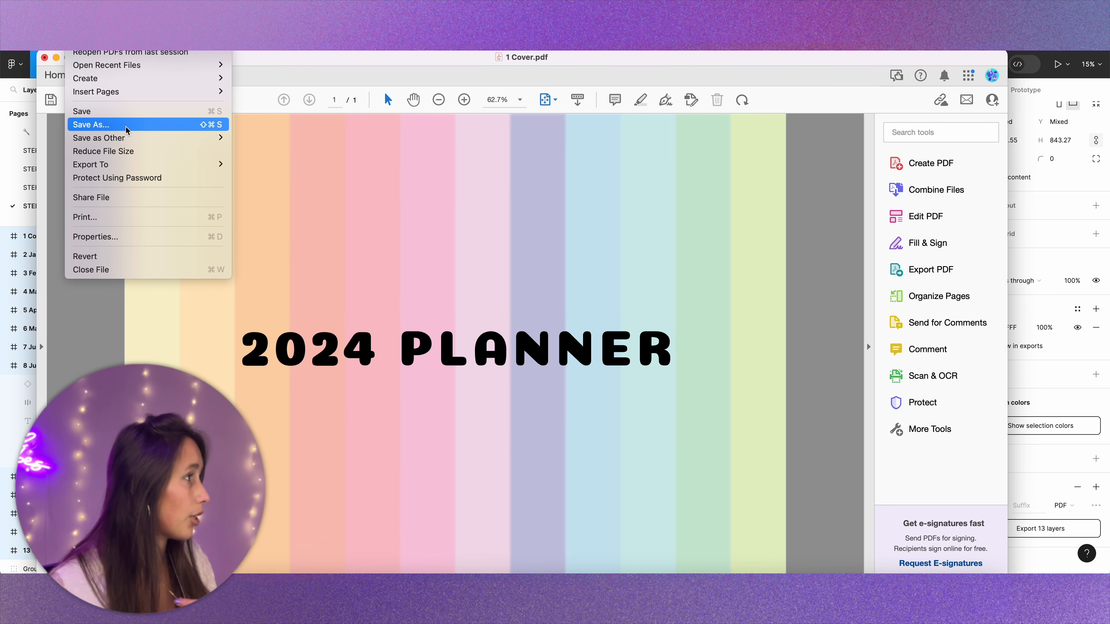
click(127, 127)
text(2024 planner)
key(Return)
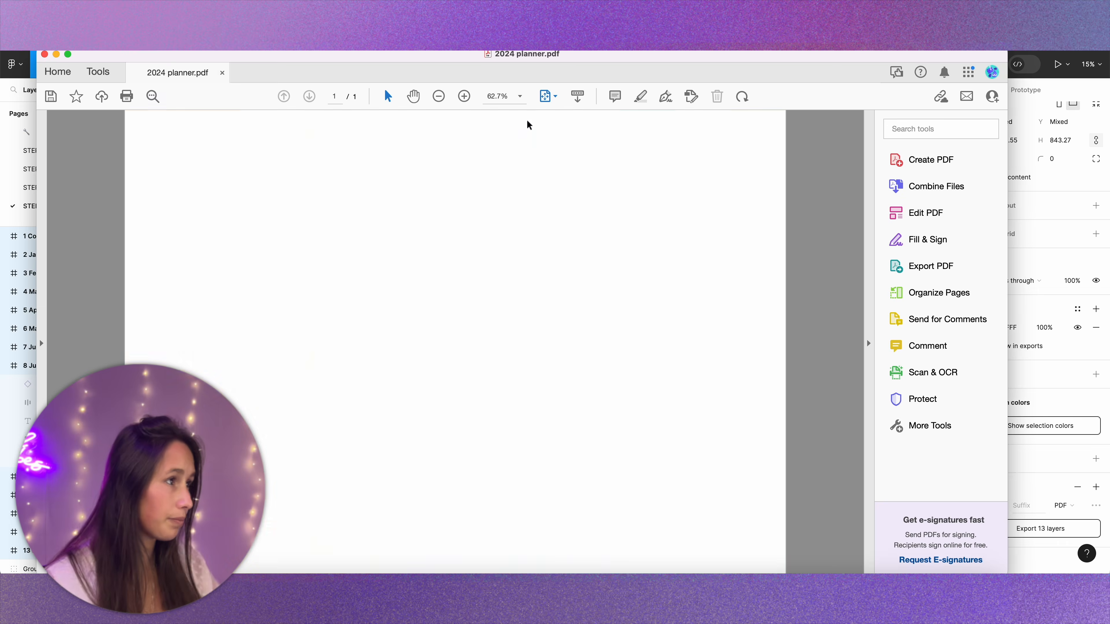
Step: Insert the files 2 Jan.pdf through 13 Dec.pdf after the first page of the planner and finish organizing its pages
click(944, 293)
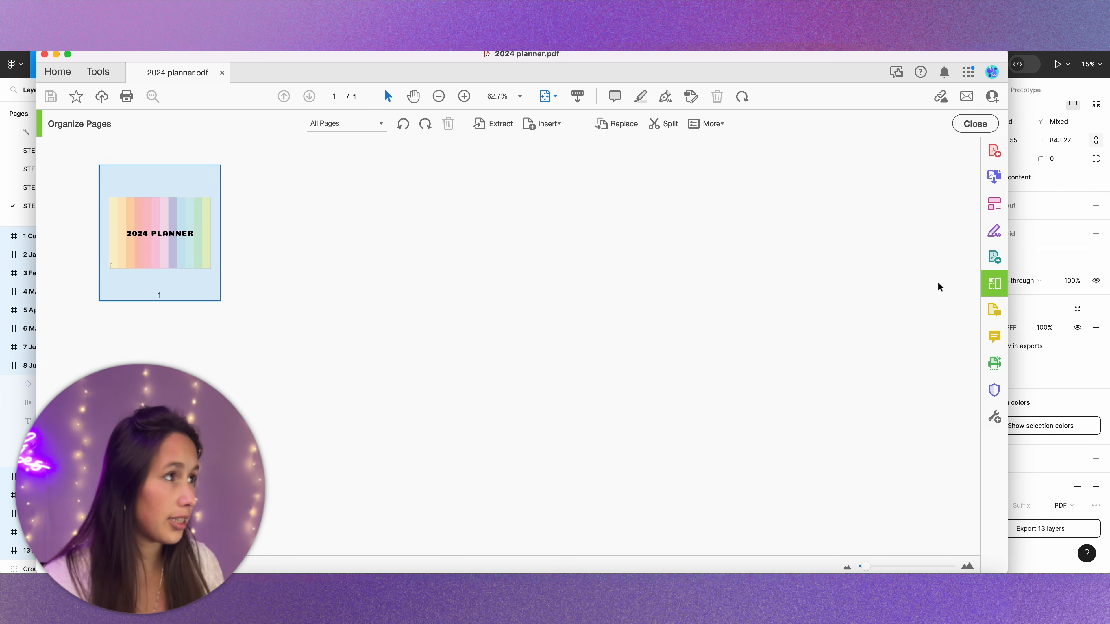
click(551, 123)
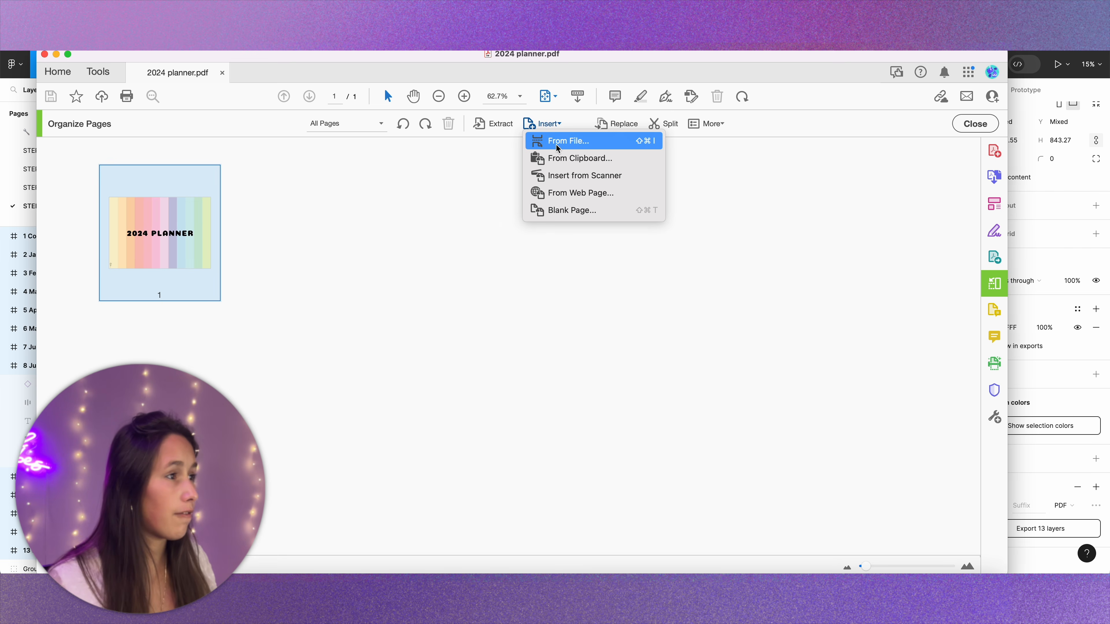
click(557, 148)
drag(423, 143, 726, 196)
drag(353, 214, 724, 260)
scroll(515, 258, down, 2)
super+click(393, 296)
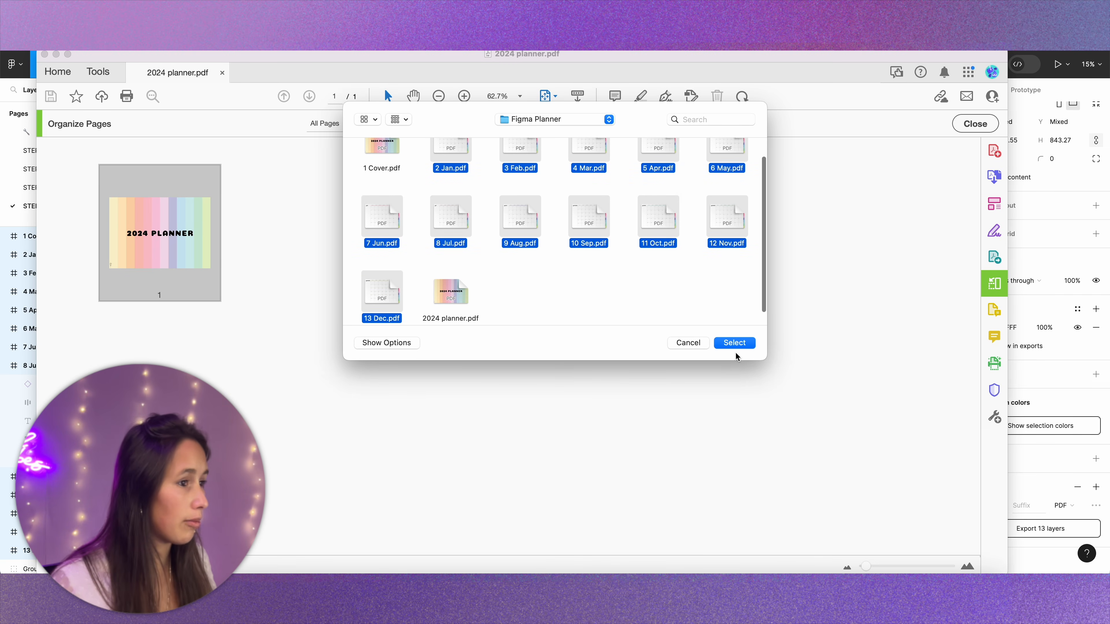
click(733, 342)
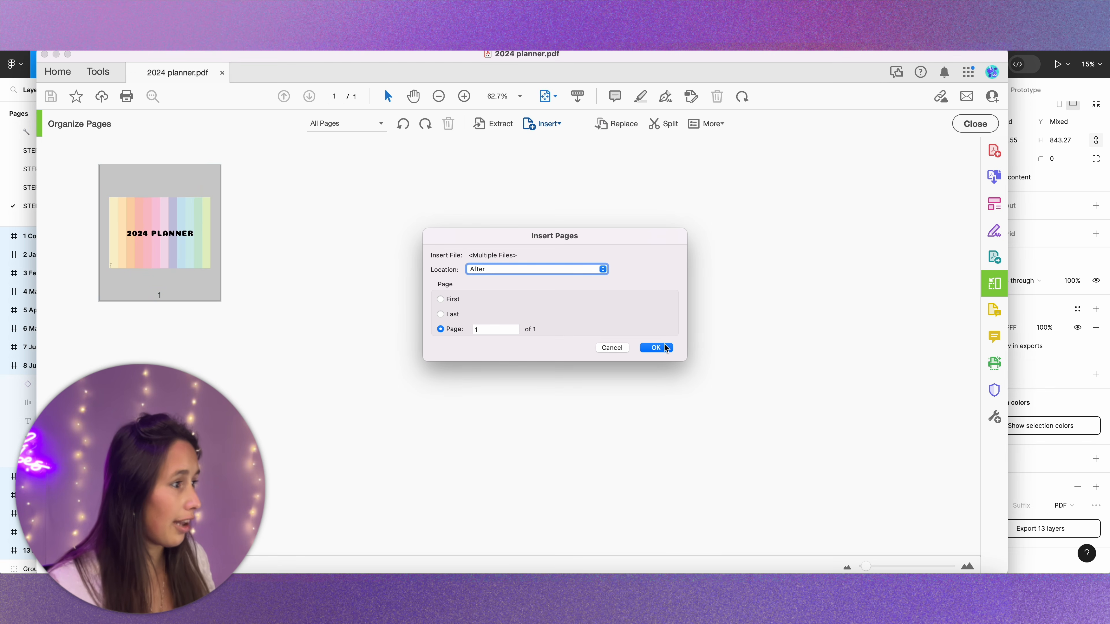
click(440, 300)
click(656, 348)
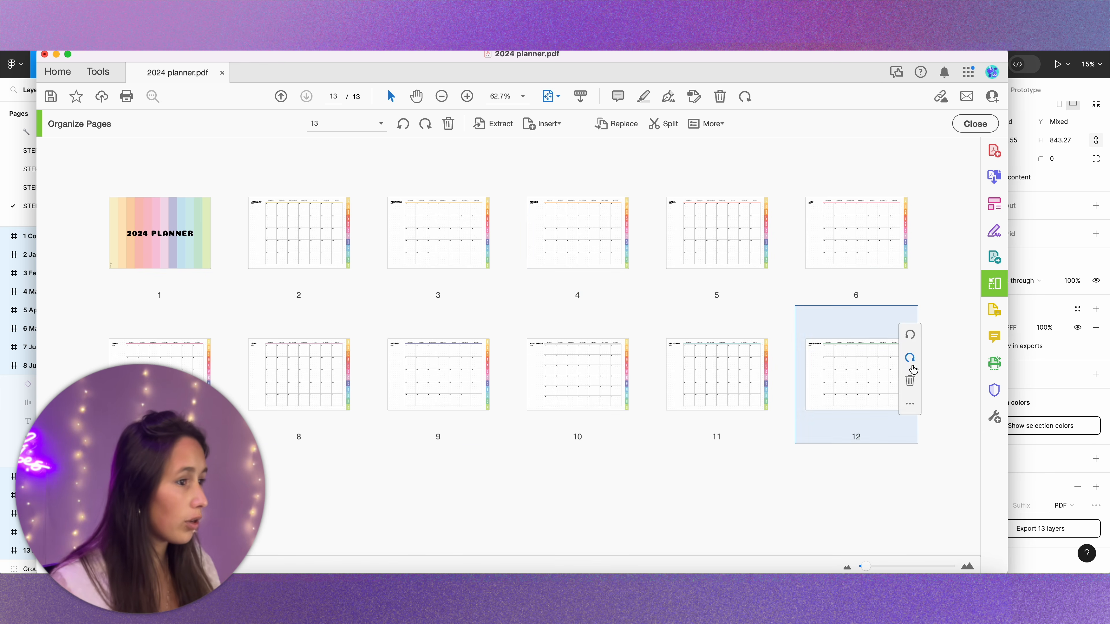
click(973, 123)
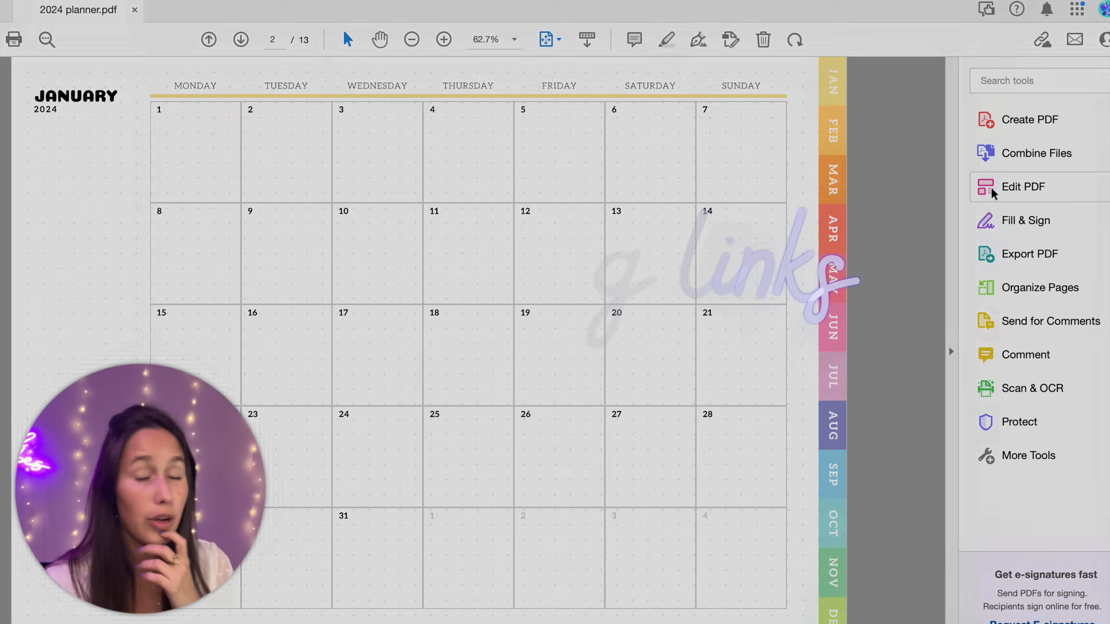
Step: Start editing the PDF and draw a document link area over the FEB tab on the January page
click(988, 186)
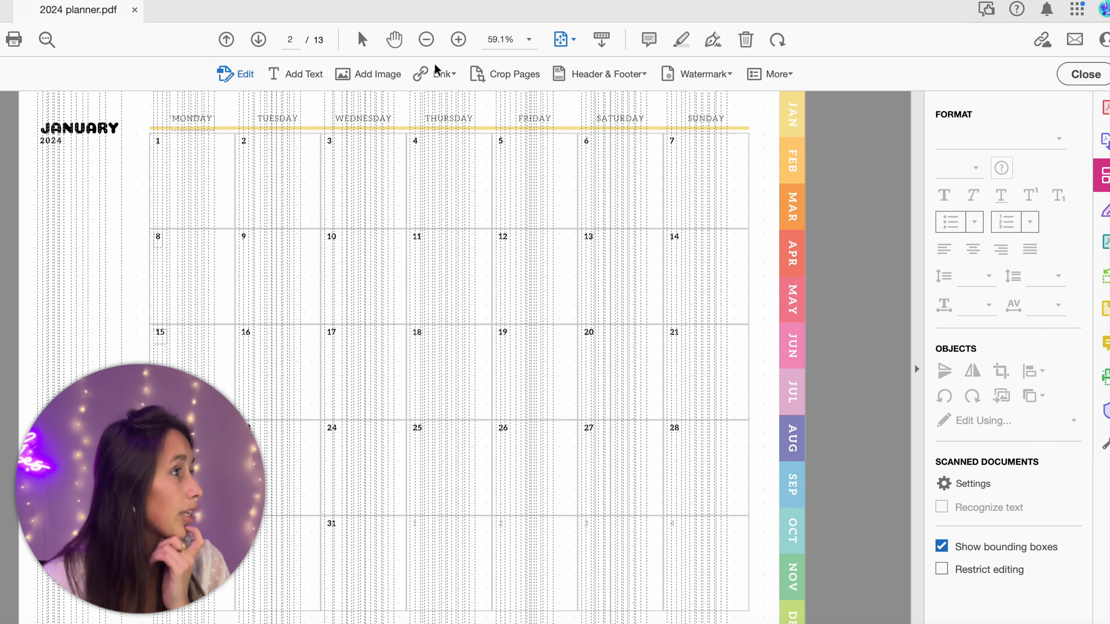
click(437, 71)
click(441, 97)
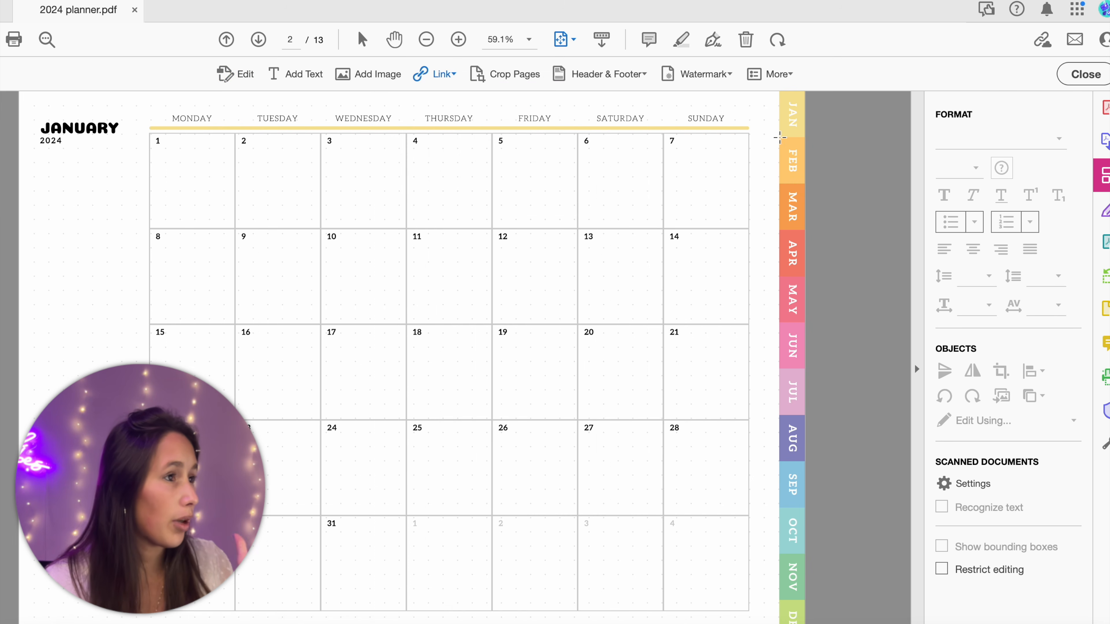
drag(785, 153, 808, 187)
drag(808, 185, 808, 185)
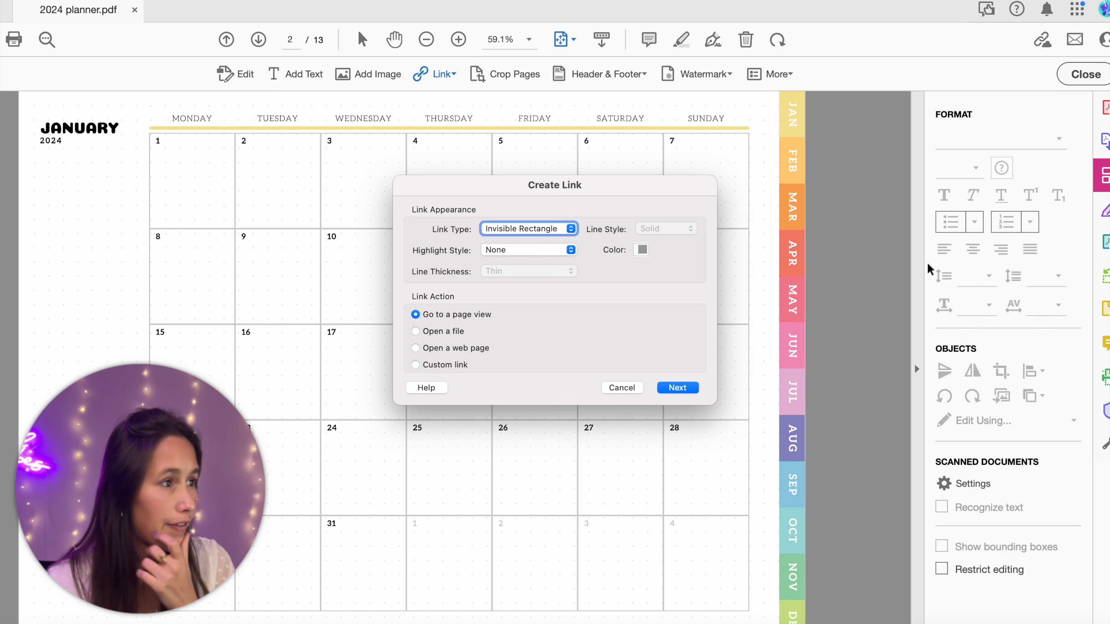
Step: Make the FEB link an invisible rectangle that goes to a page view, with the February page as its destination
click(536, 232)
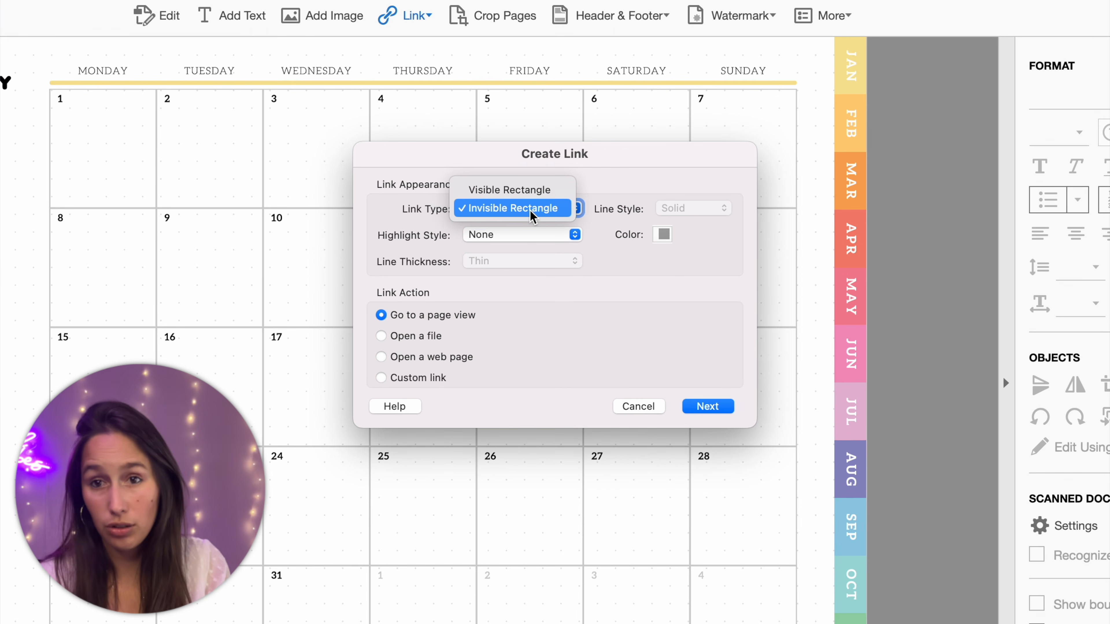
click(531, 210)
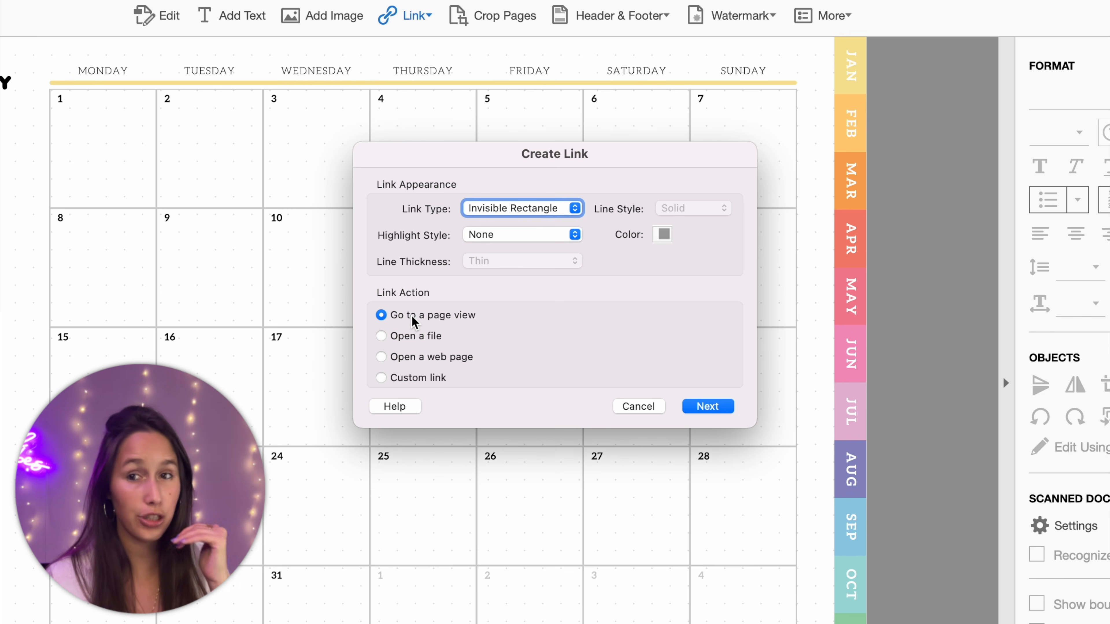
click(716, 408)
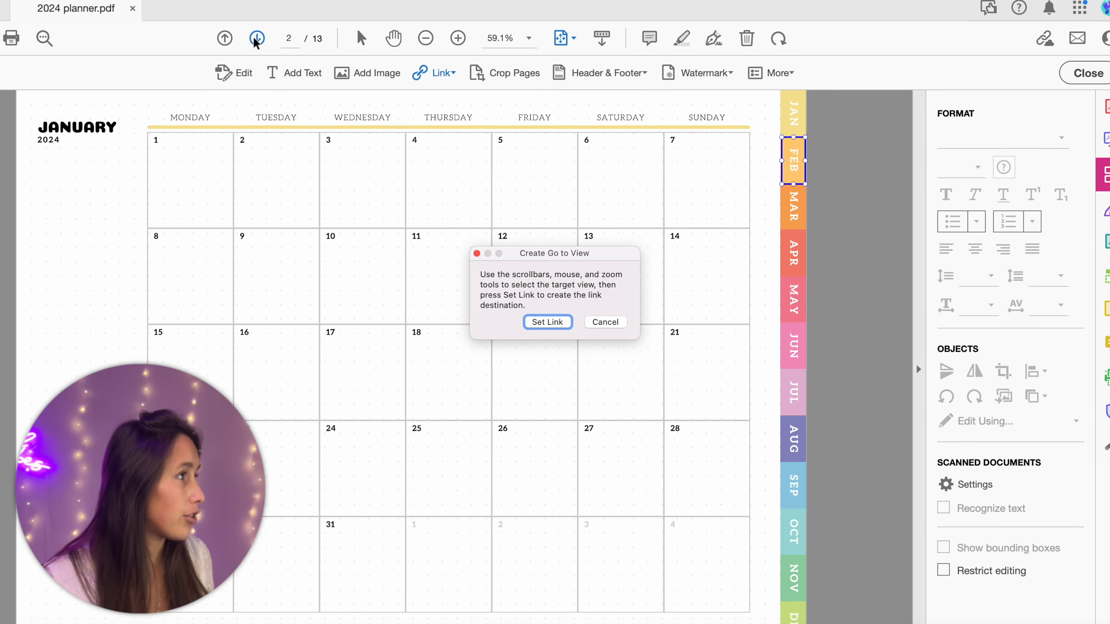
click(256, 39)
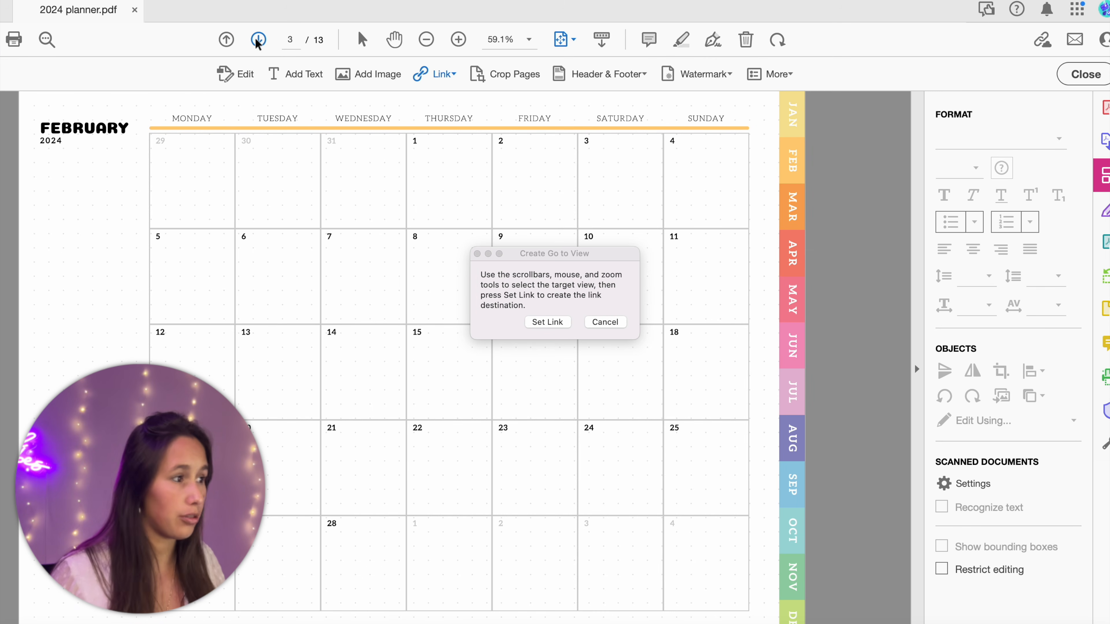
click(553, 322)
Step: Leave PDF editing and test the FEB tab link from the January page
click(1085, 74)
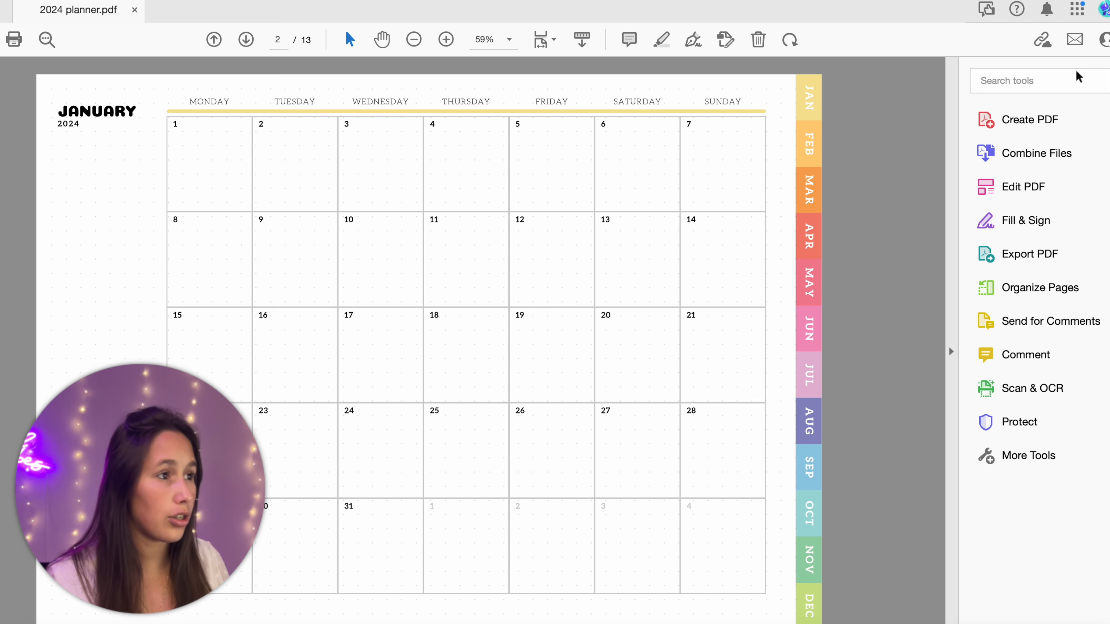
click(811, 146)
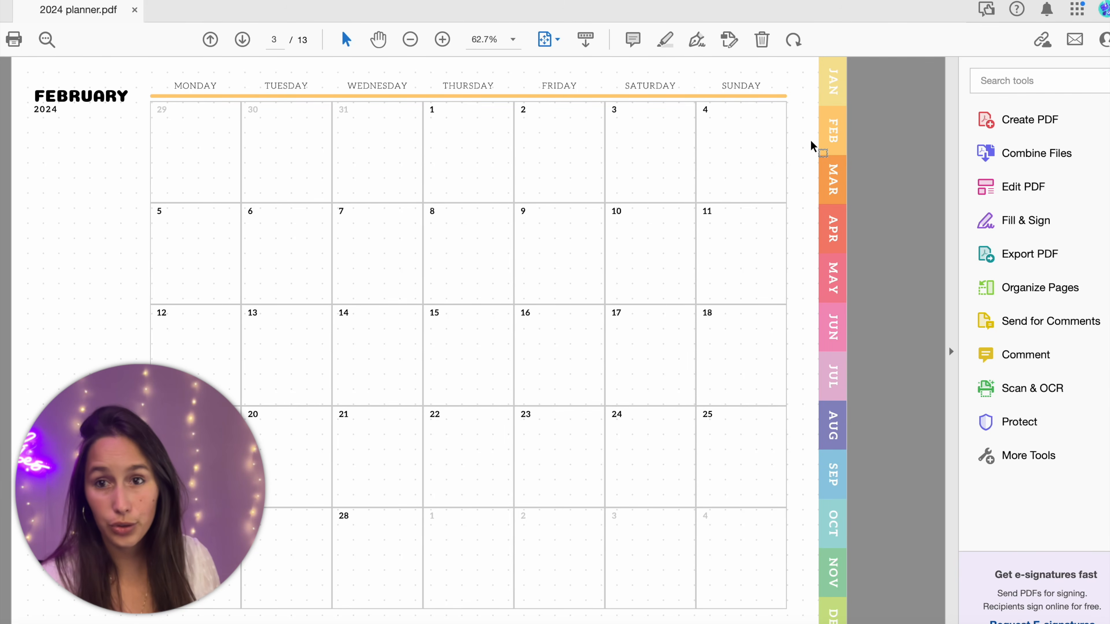
scroll(811, 140, up, 2)
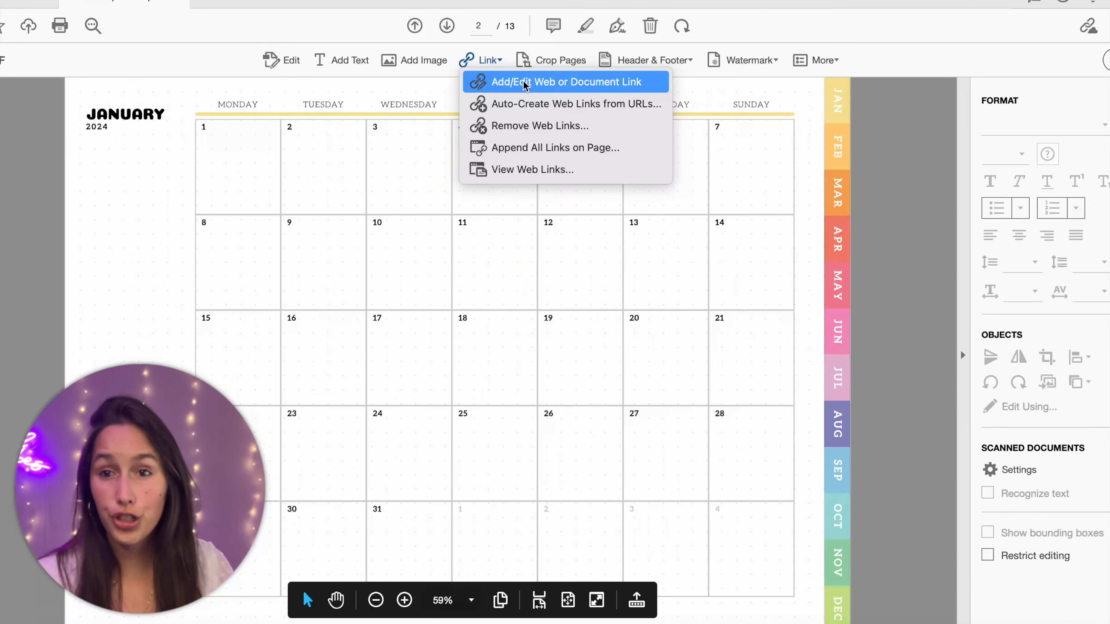
Step: Copy all the January page's tab links, JAN through DEC, to the February page and move them over its month tabs
click(524, 83)
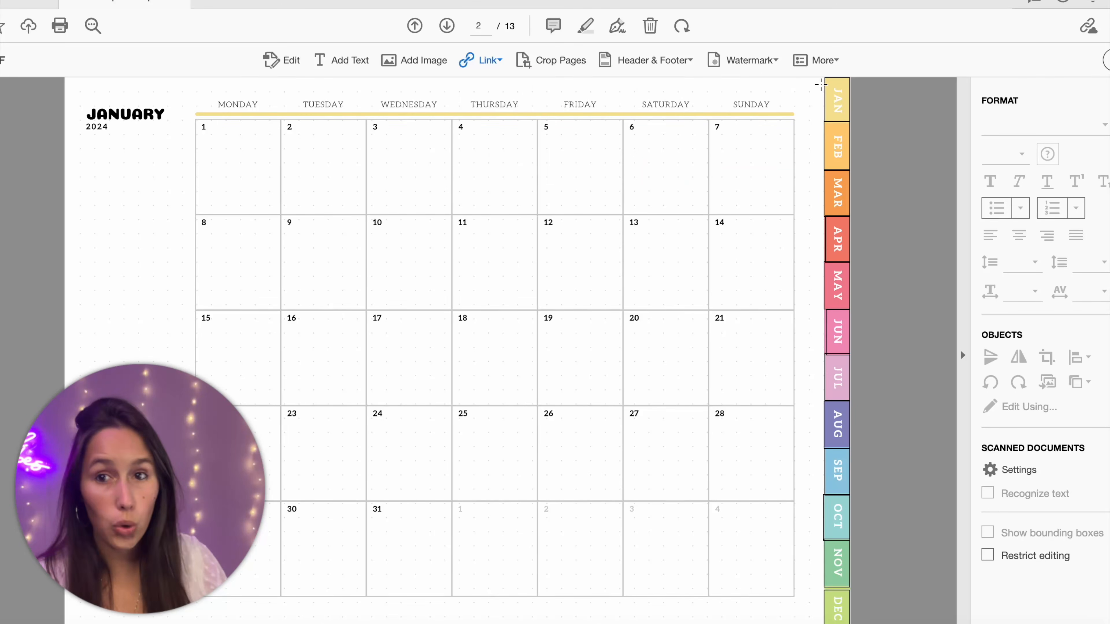
click(826, 86)
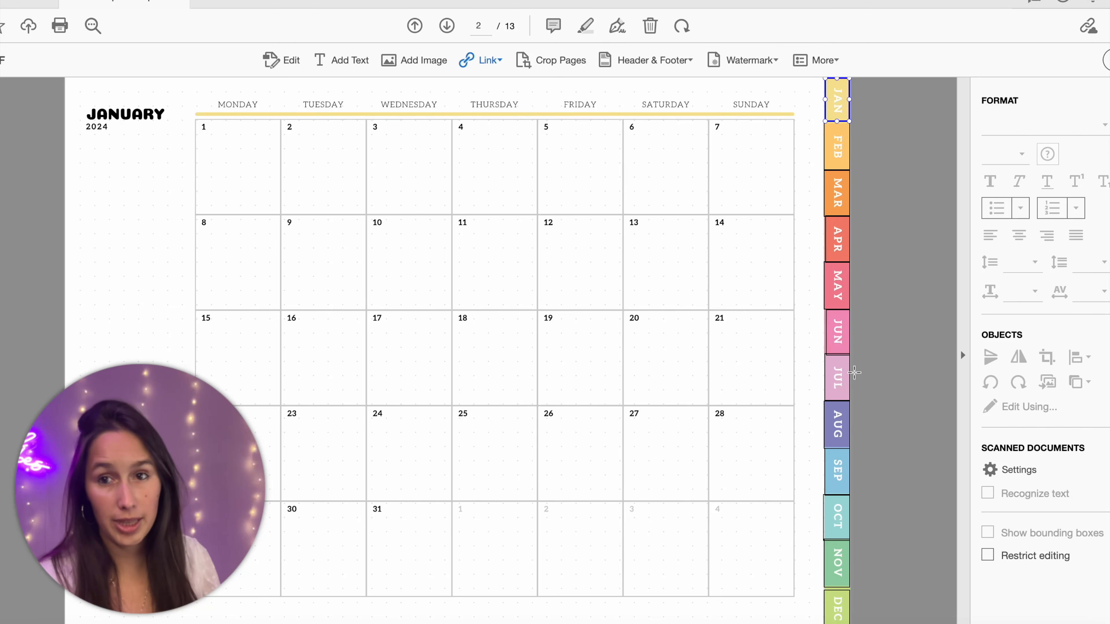
click(835, 612)
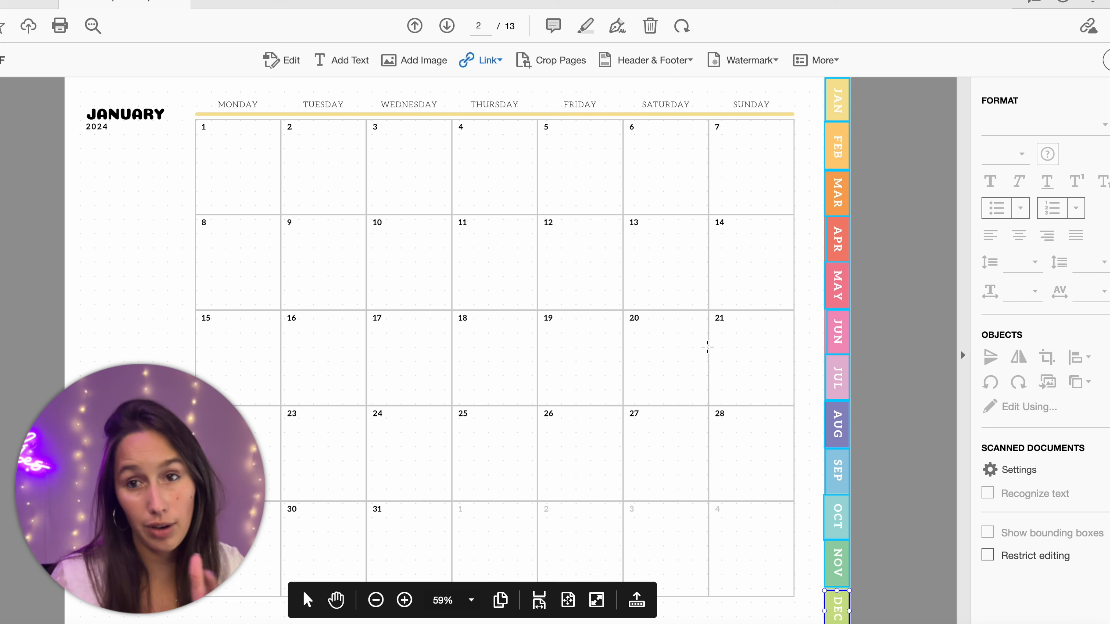
click(447, 26)
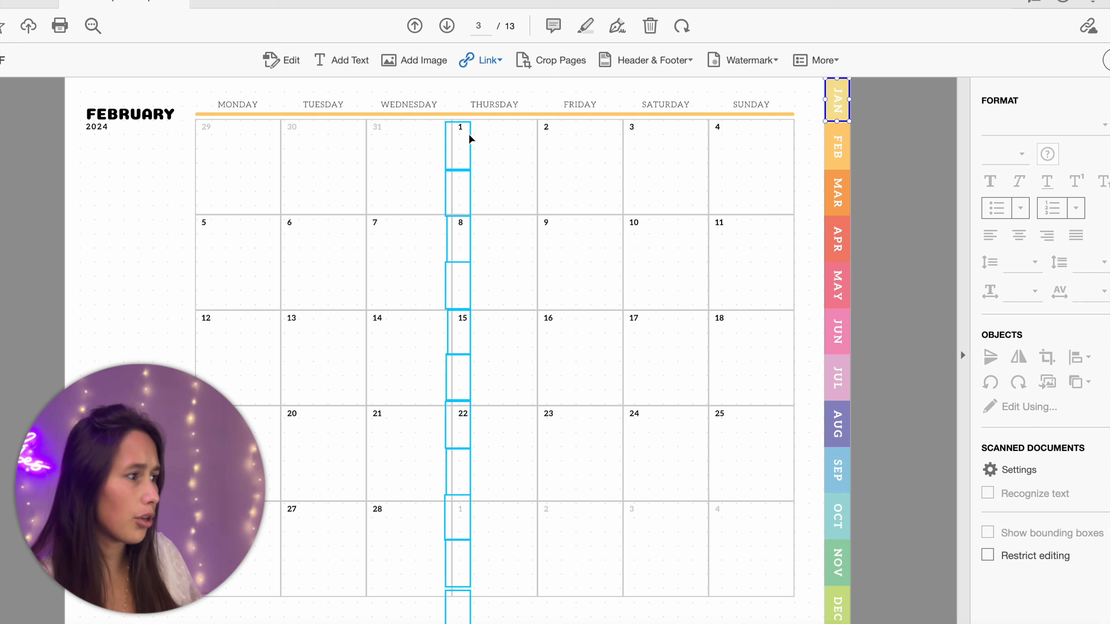
click(456, 135)
shift+click(465, 622)
drag(454, 520, 859, 520)
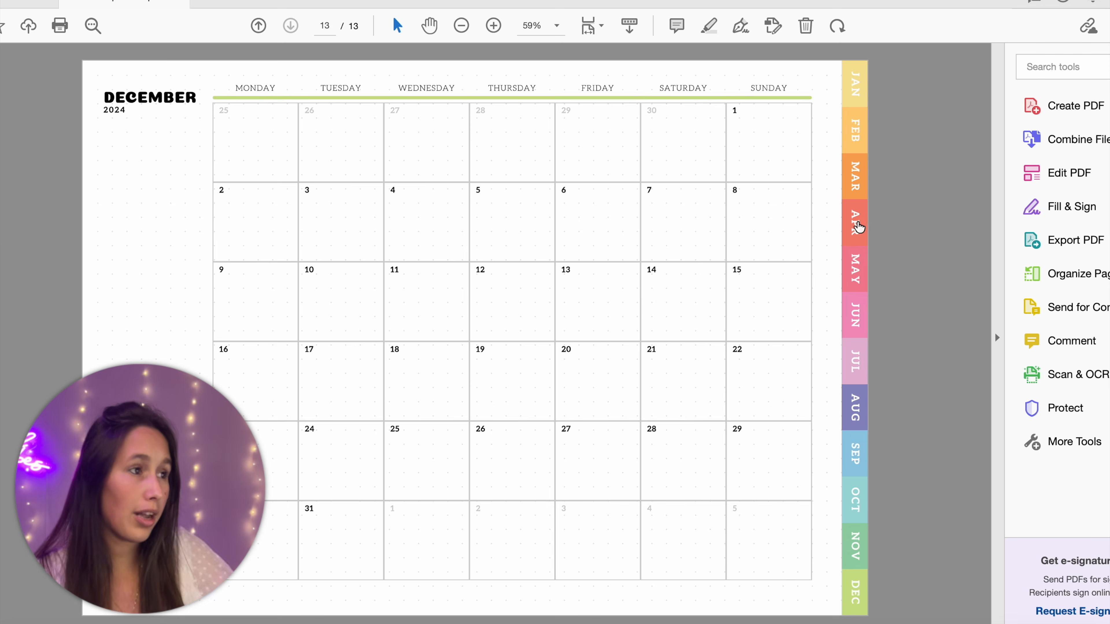
Step: Starting from the December page, test the APR, SEP, JAN and JUL tab links
click(859, 225)
click(865, 450)
click(867, 81)
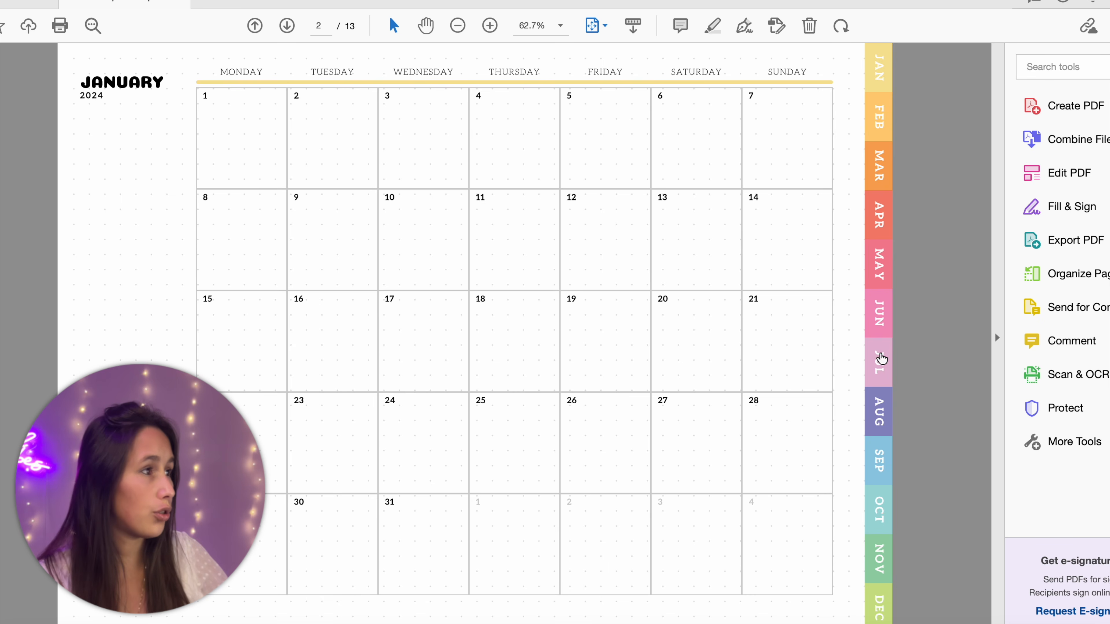
click(881, 358)
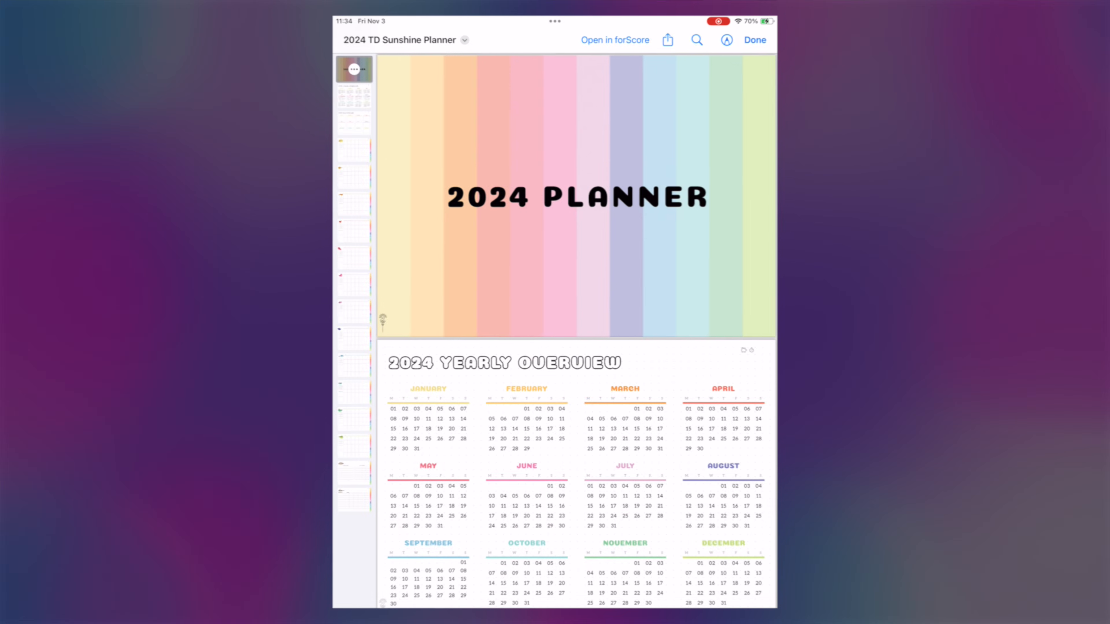
Step: Share the 2024 TD Sunshine Planner PDF on the iPad to Goodnotes and import it as a new document
scroll(577, 330, down, 20)
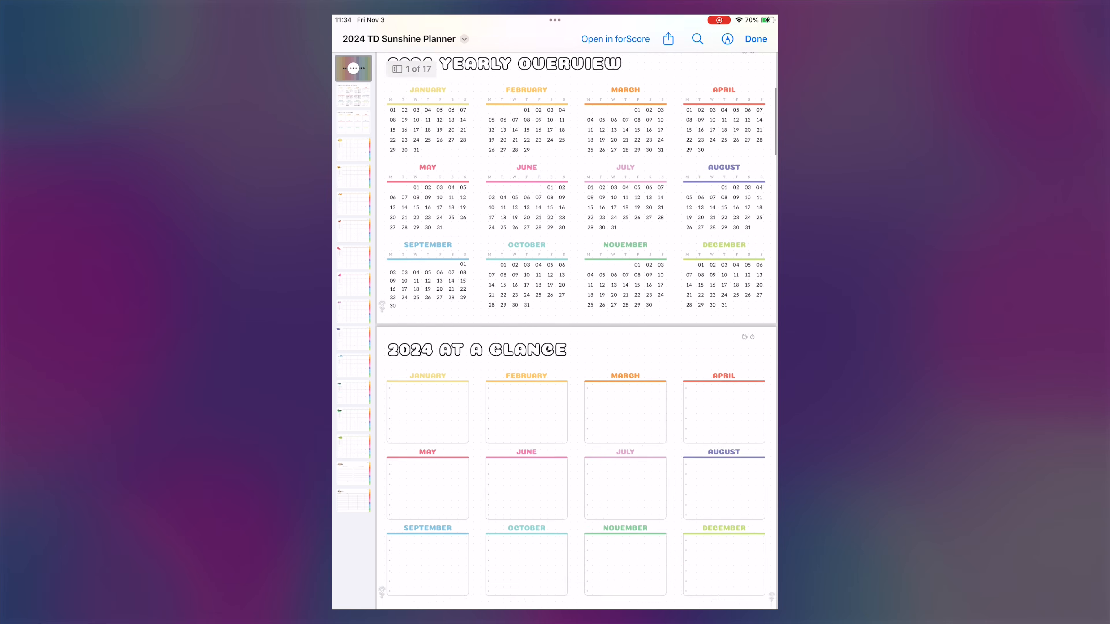
scroll(577, 330, up, 20)
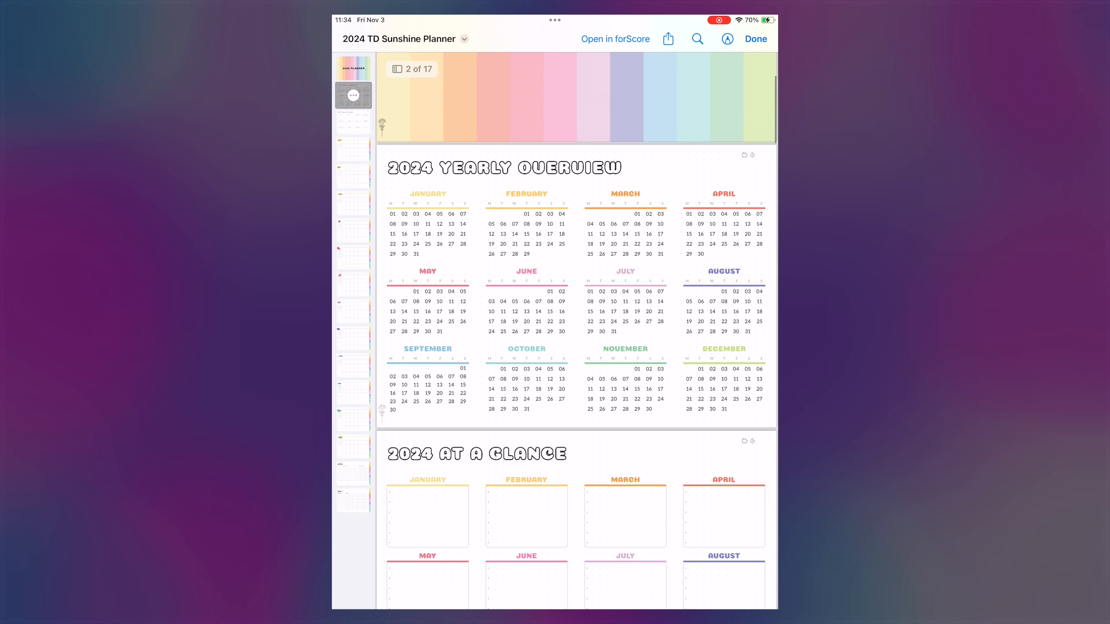
click(668, 38)
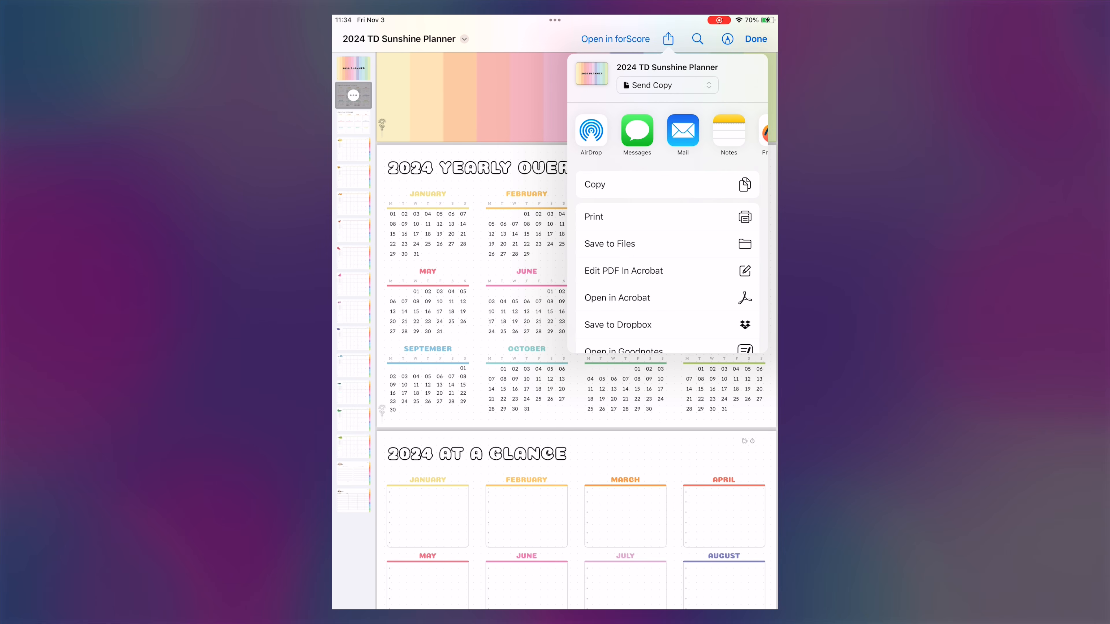
scroll(667, 262, down, 2)
click(623, 295)
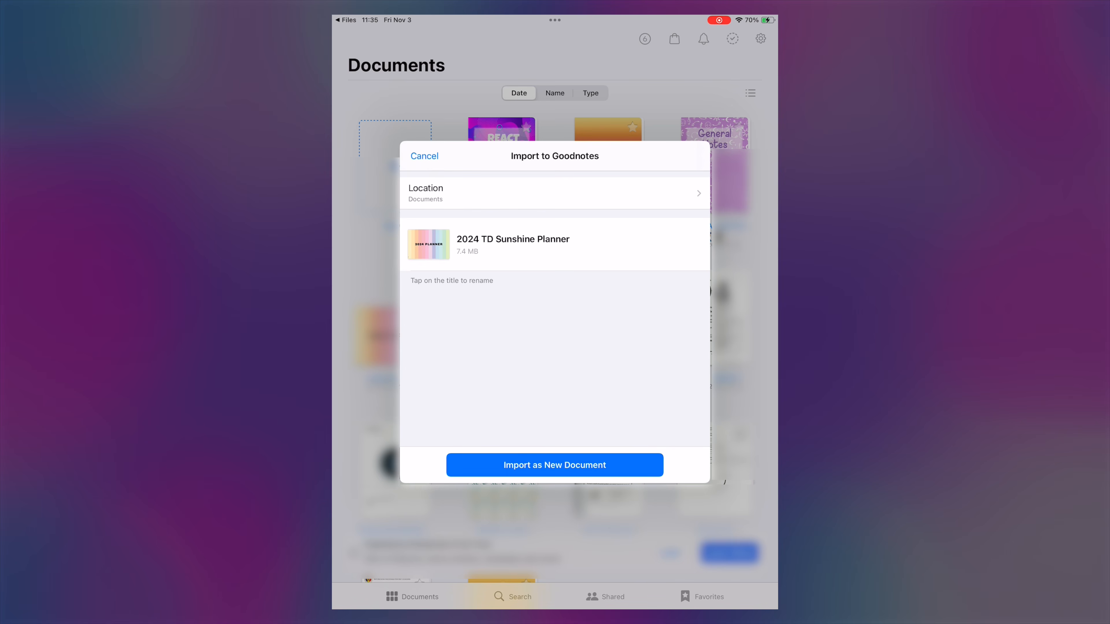
click(554, 464)
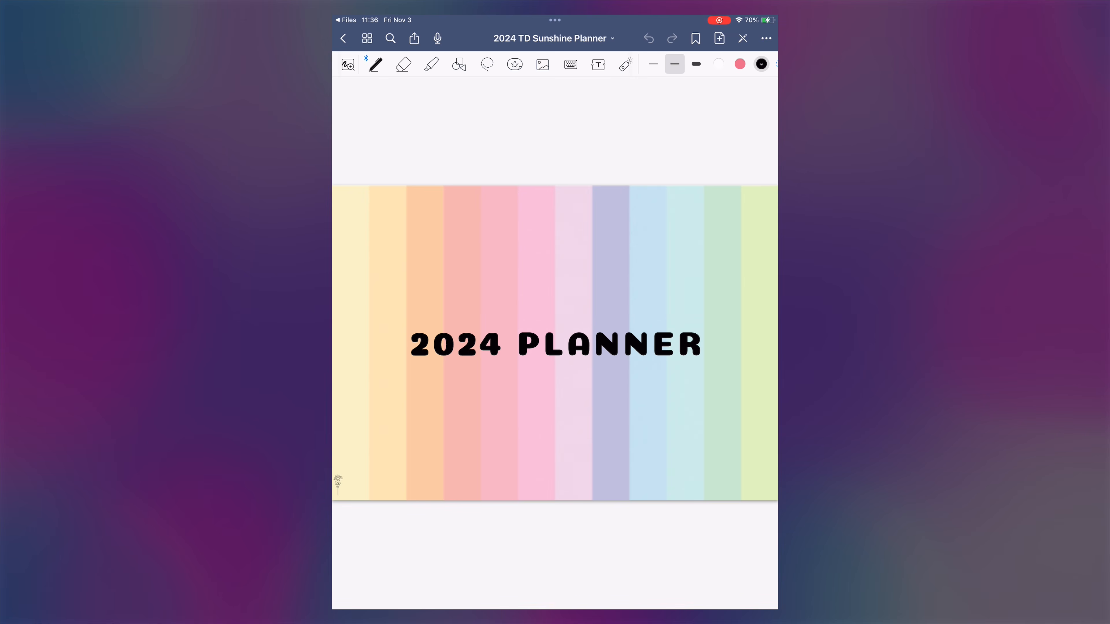
Step: Switch the Goodnotes planner to read-only mode and follow its JUL, JAN and AUG tab links
scroll(555, 343, right, 3)
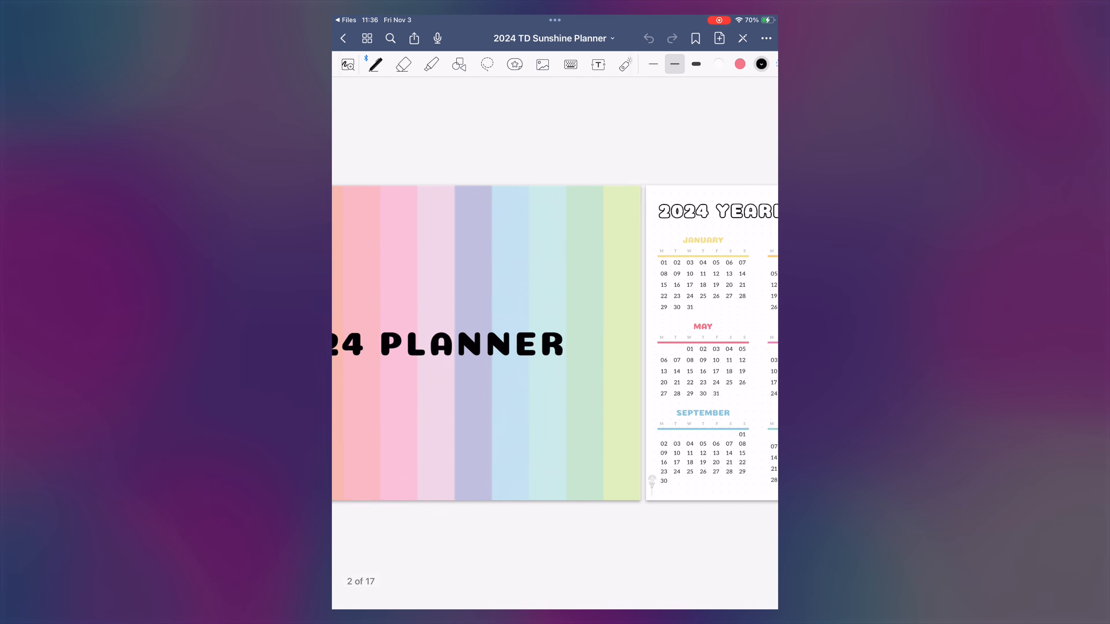
scroll(555, 343, right, 1)
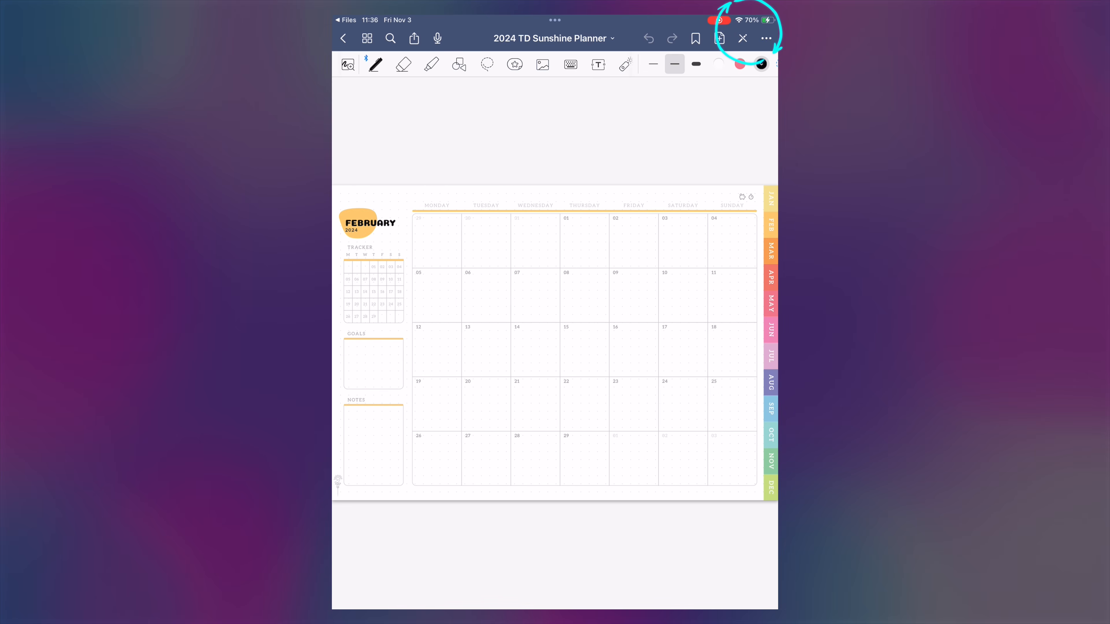
click(743, 38)
scroll(555, 343, right, 1)
click(771, 343)
click(770, 186)
click(771, 369)
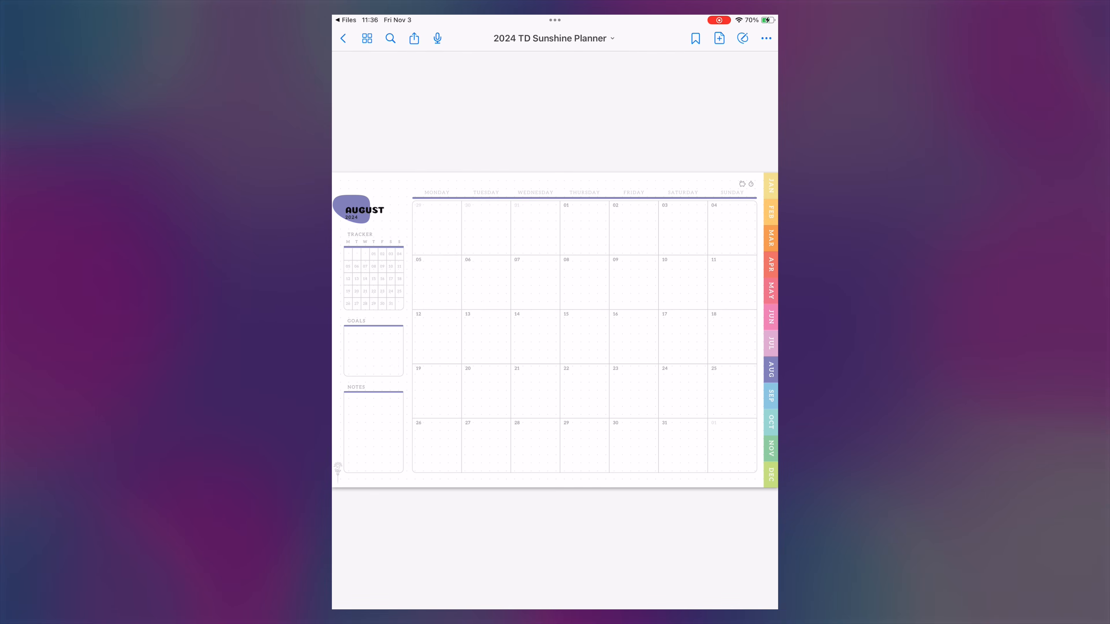
Step: Follow links to the yearly overview and its July page, use that page's header icon link, and browse to the When Did I Last page
click(351, 217)
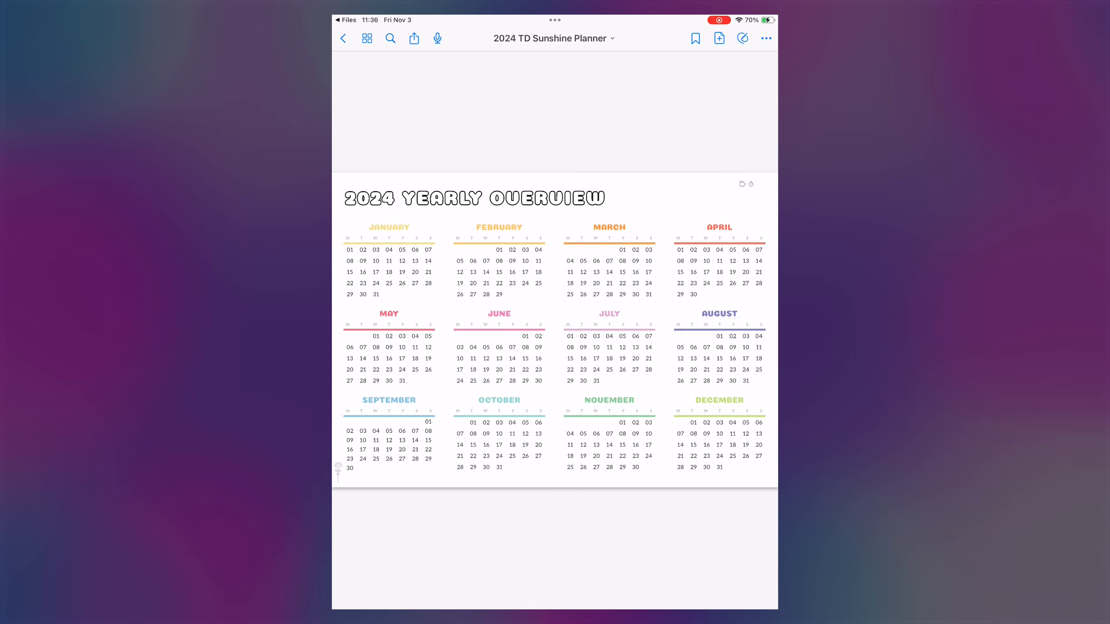
click(609, 314)
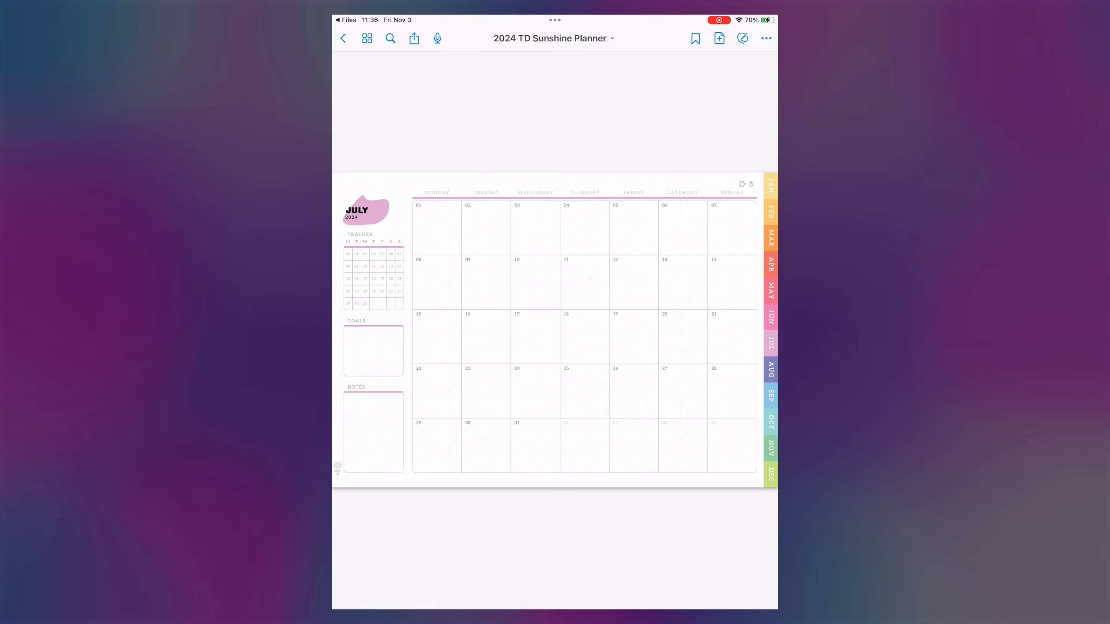
click(742, 184)
drag(682, 333, 437, 332)
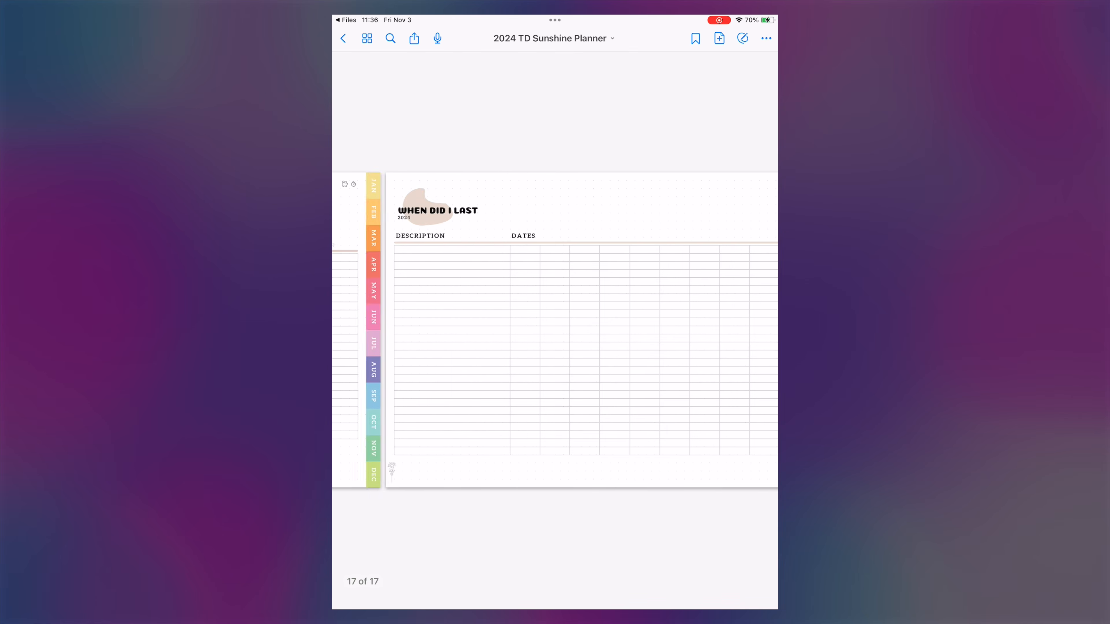